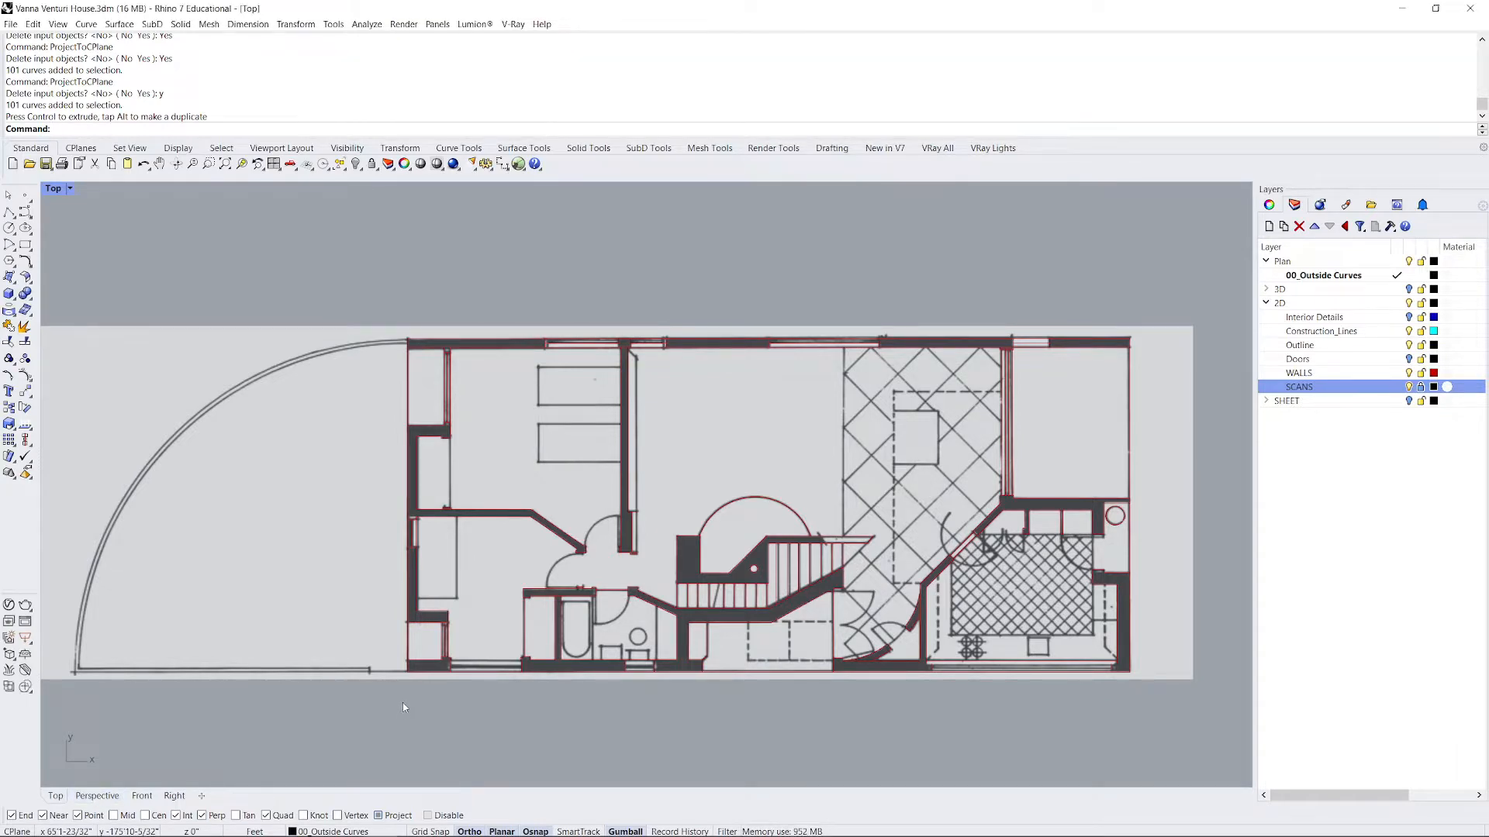
# Inspect the floor plan's wall curves in the Perspective view, comparing their height with the scanned plan beneath.
pyautogui.click(96, 796)
pyautogui.scroll(6, 442, 342)
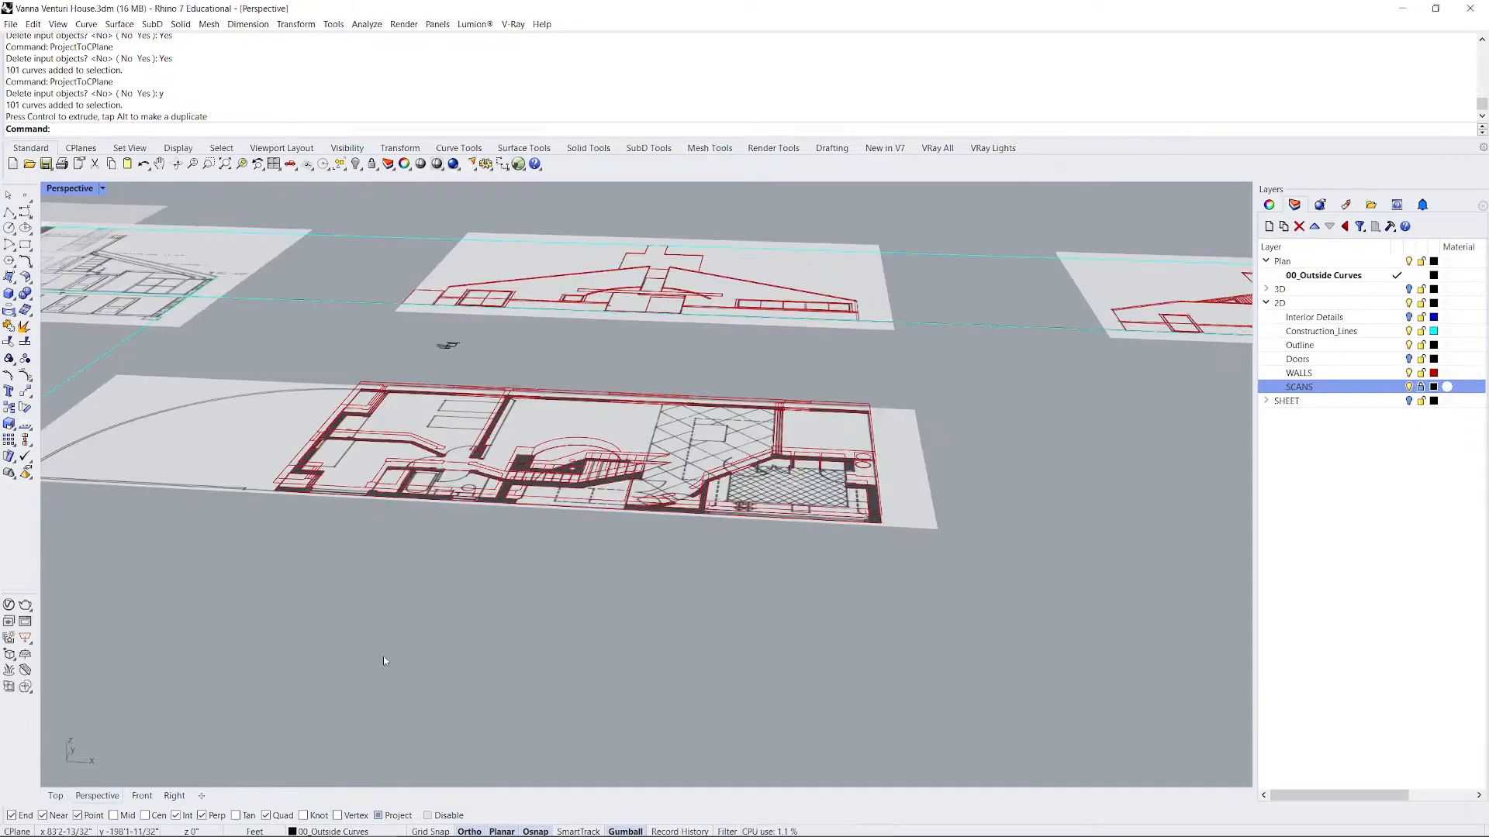
pyautogui.scroll(8, 276, 521)
pyautogui.scroll(-10, 272, 625)
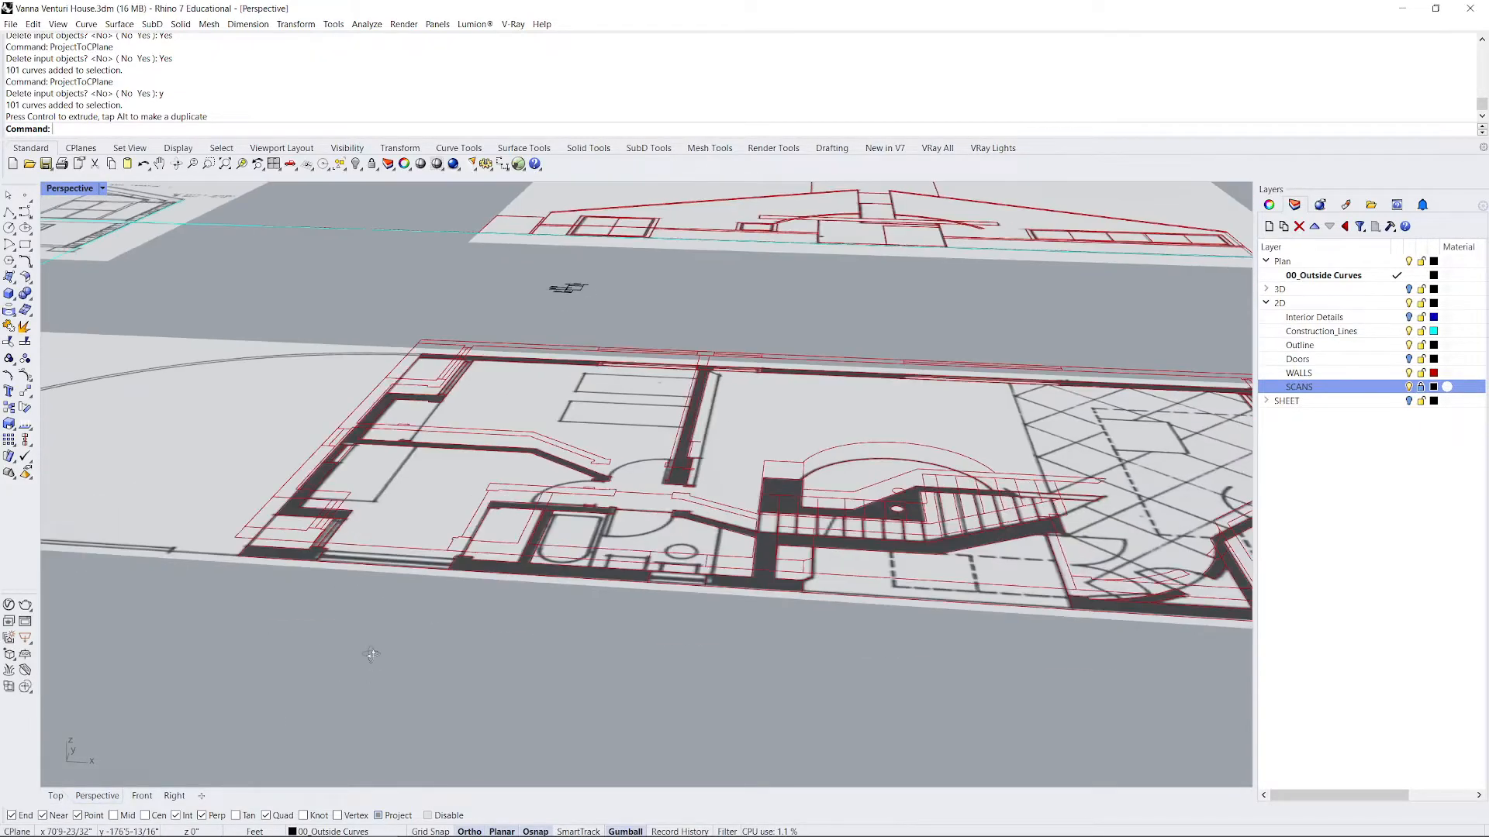
pyautogui.moveTo(366, 654); pyautogui.dragTo(326, 676, button='right')
pyautogui.scroll(5, 886, 425)
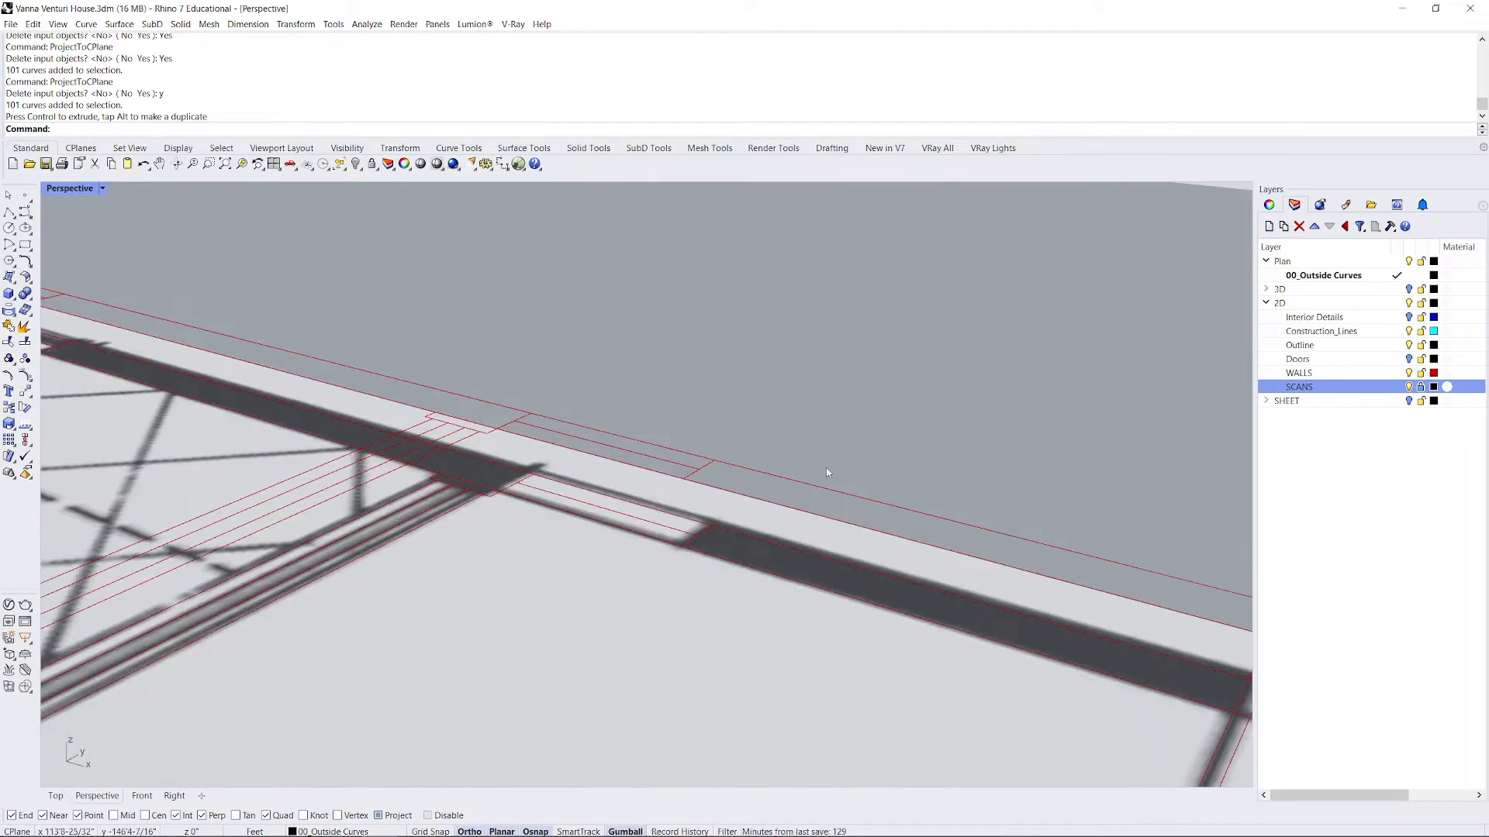
pyautogui.scroll(-4, 676, 430)
pyautogui.scroll(5, 733, 463)
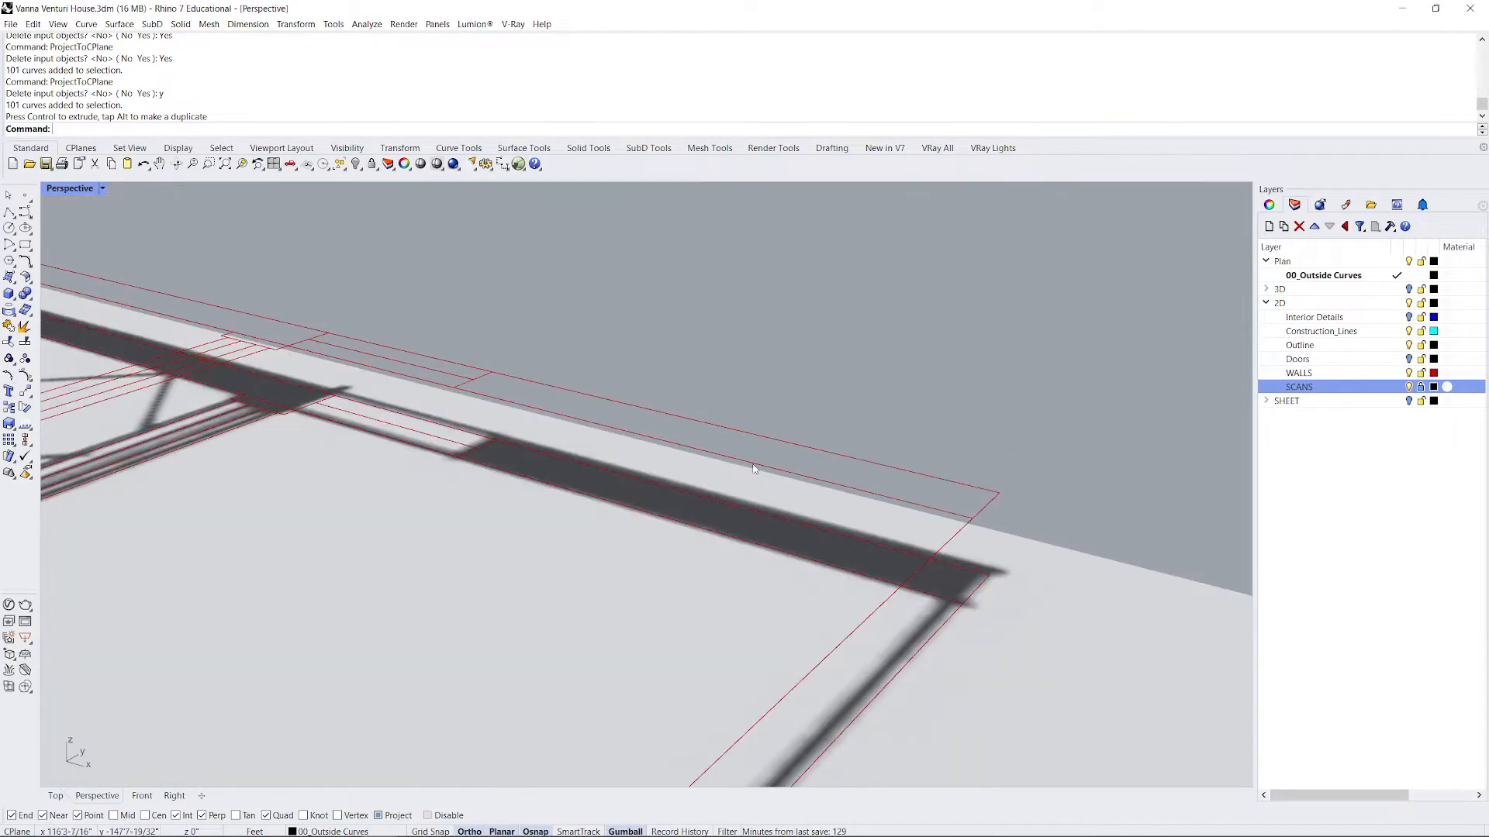
pyautogui.click(888, 497)
pyautogui.press('Escape')
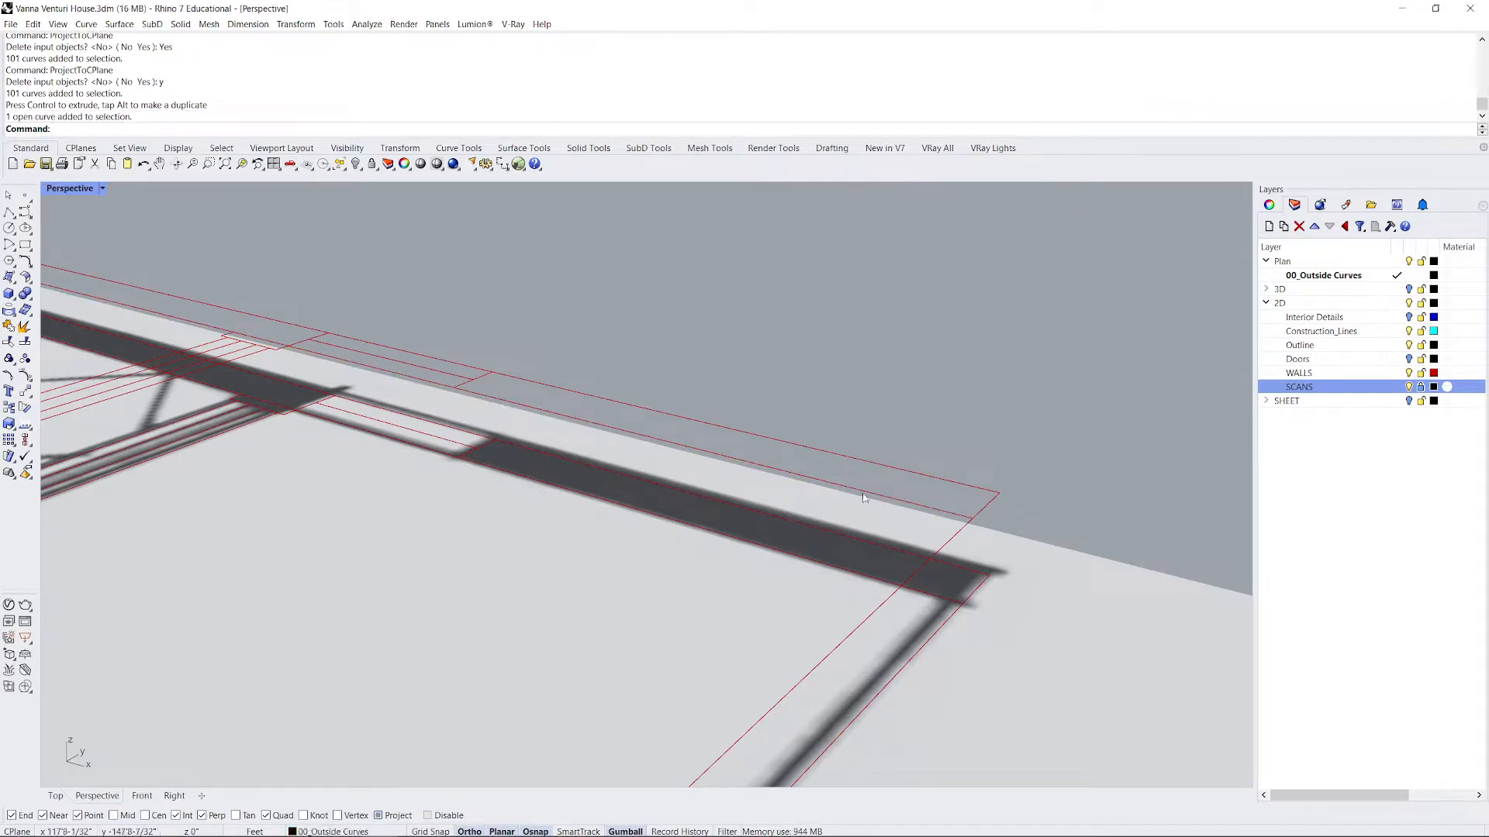
pyautogui.scroll(-10, 824, 411)
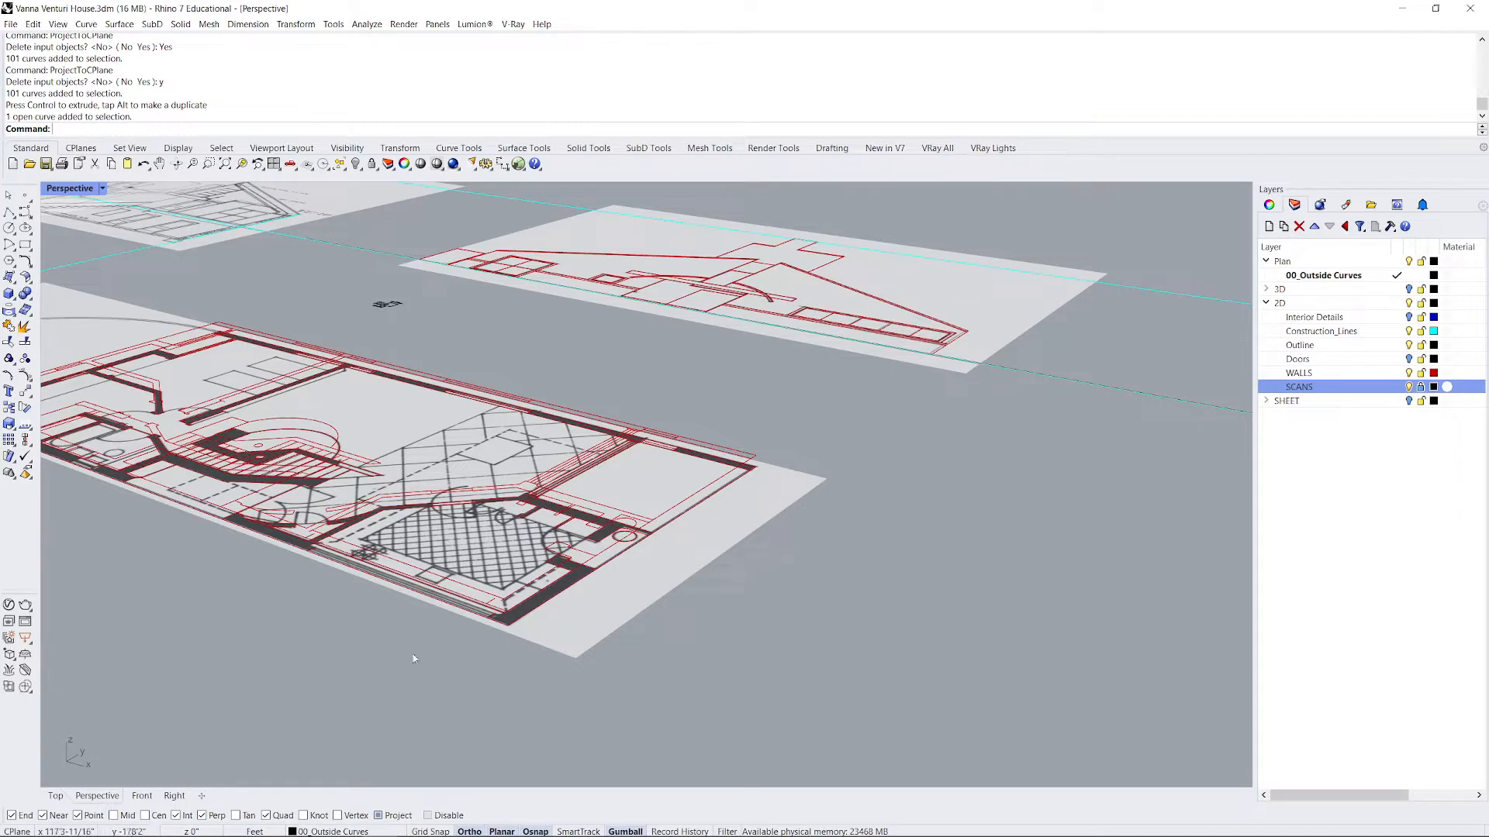
# Examine the wall curves edge-on in the Front view, selecting the upper set to compare its elevation with the lower one.
pyautogui.click(175, 795)
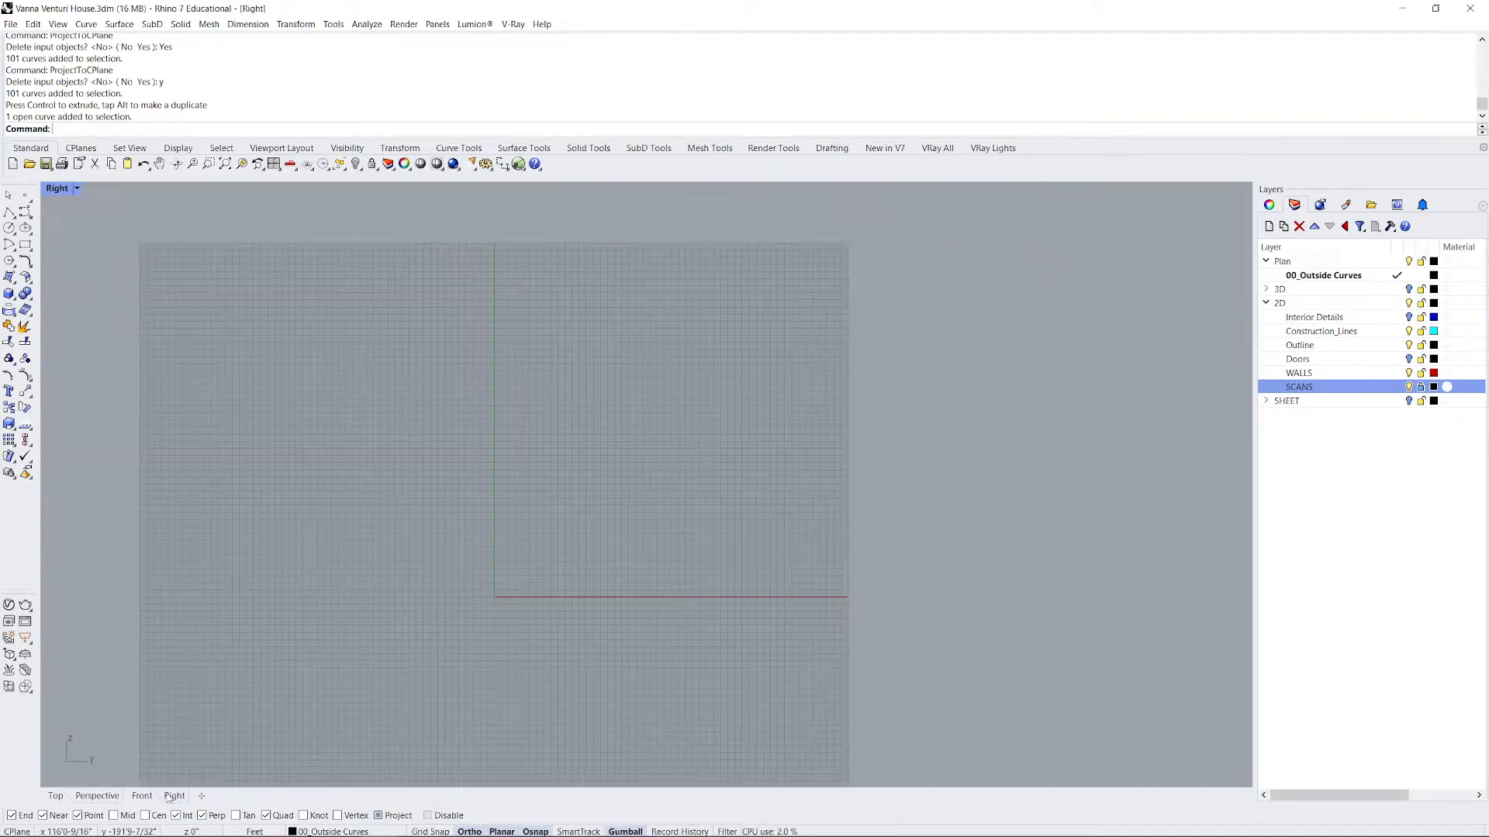
pyautogui.click(142, 795)
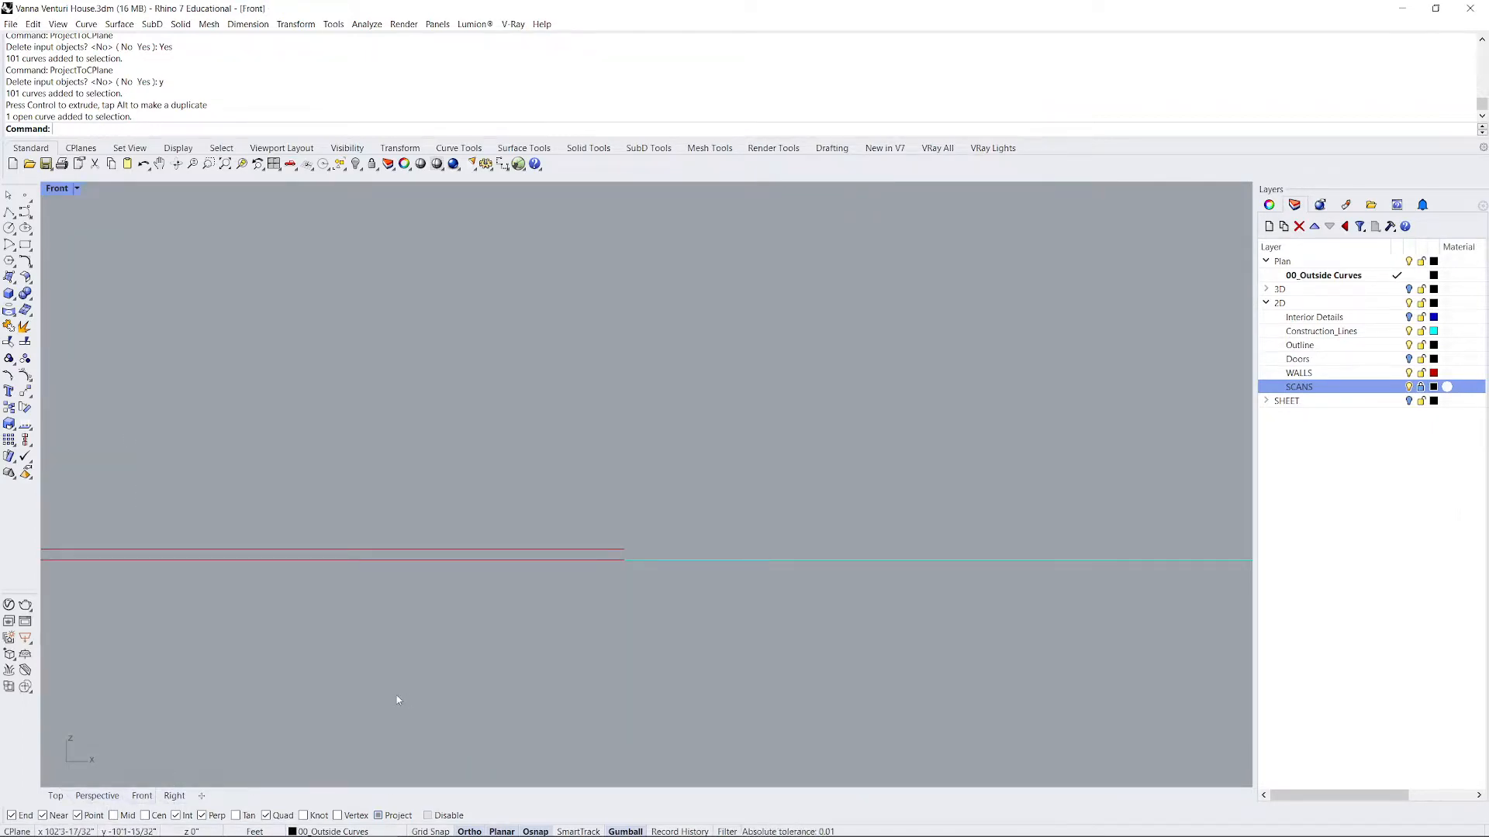
pyautogui.moveTo(578, 557); pyautogui.dragTo(577, 556)
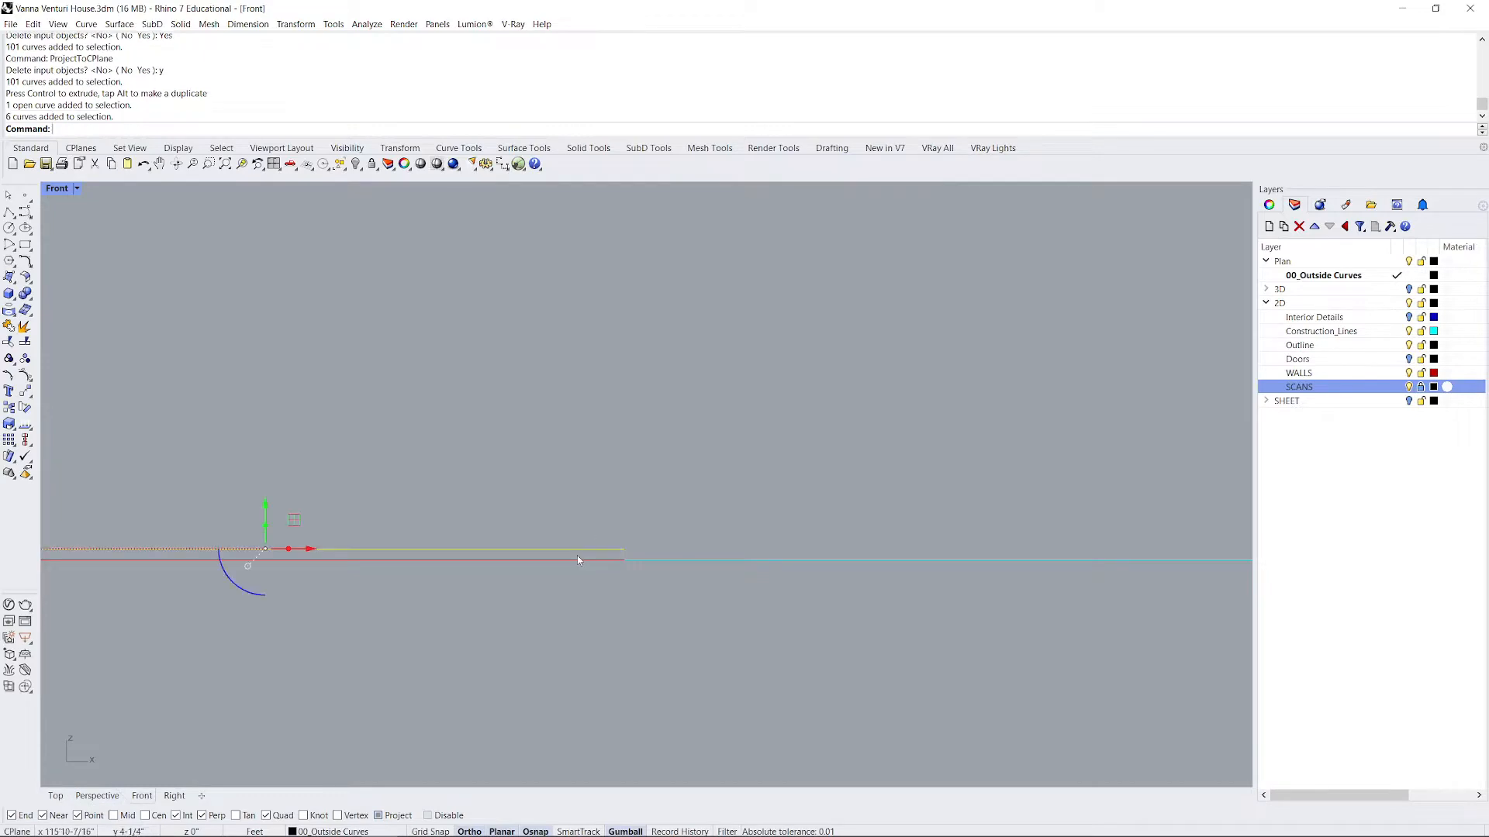
pyautogui.scroll(-6, 688, 632)
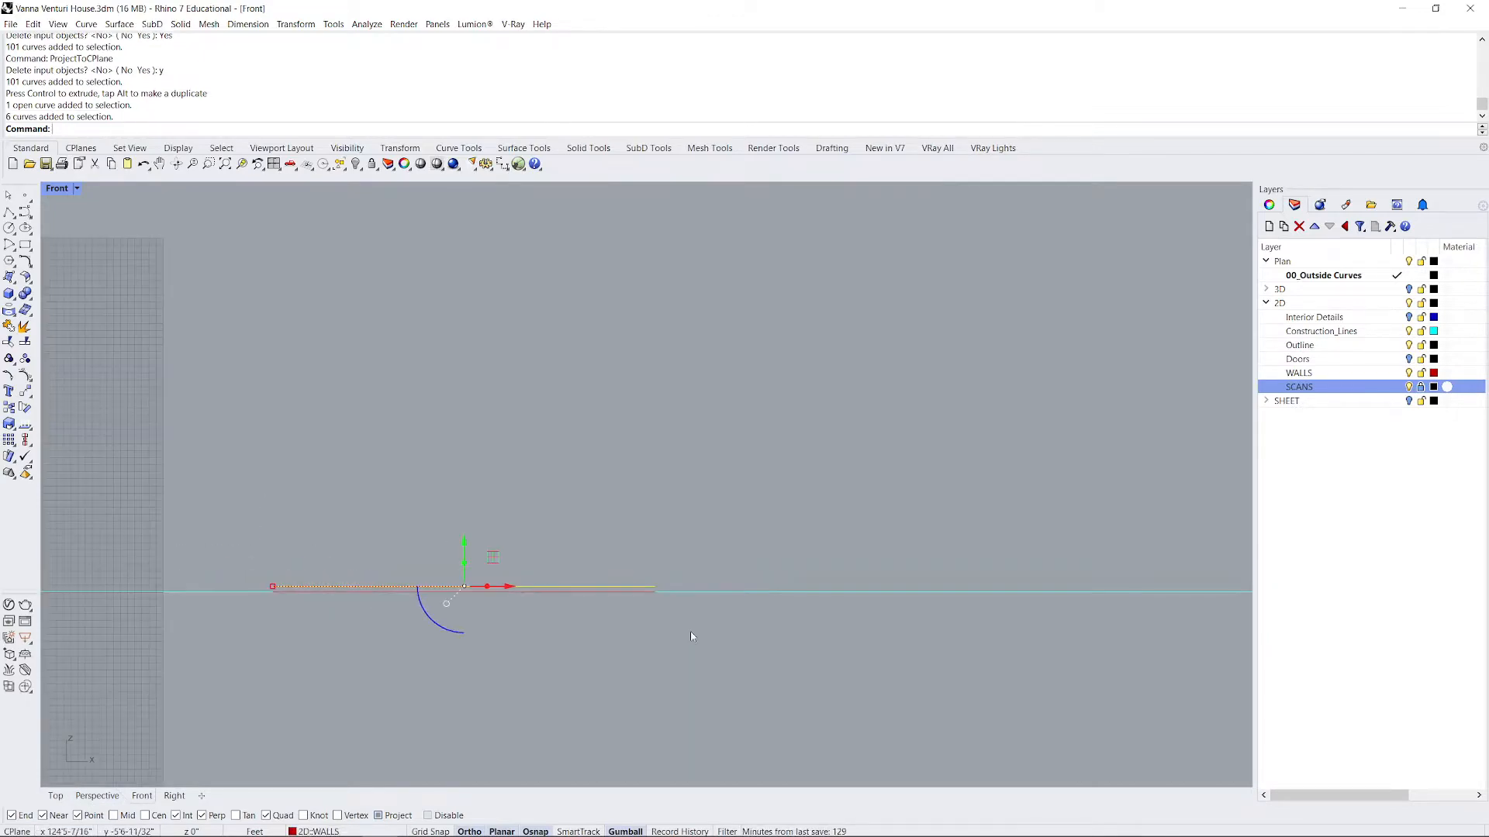
pyautogui.scroll(6, 585, 595)
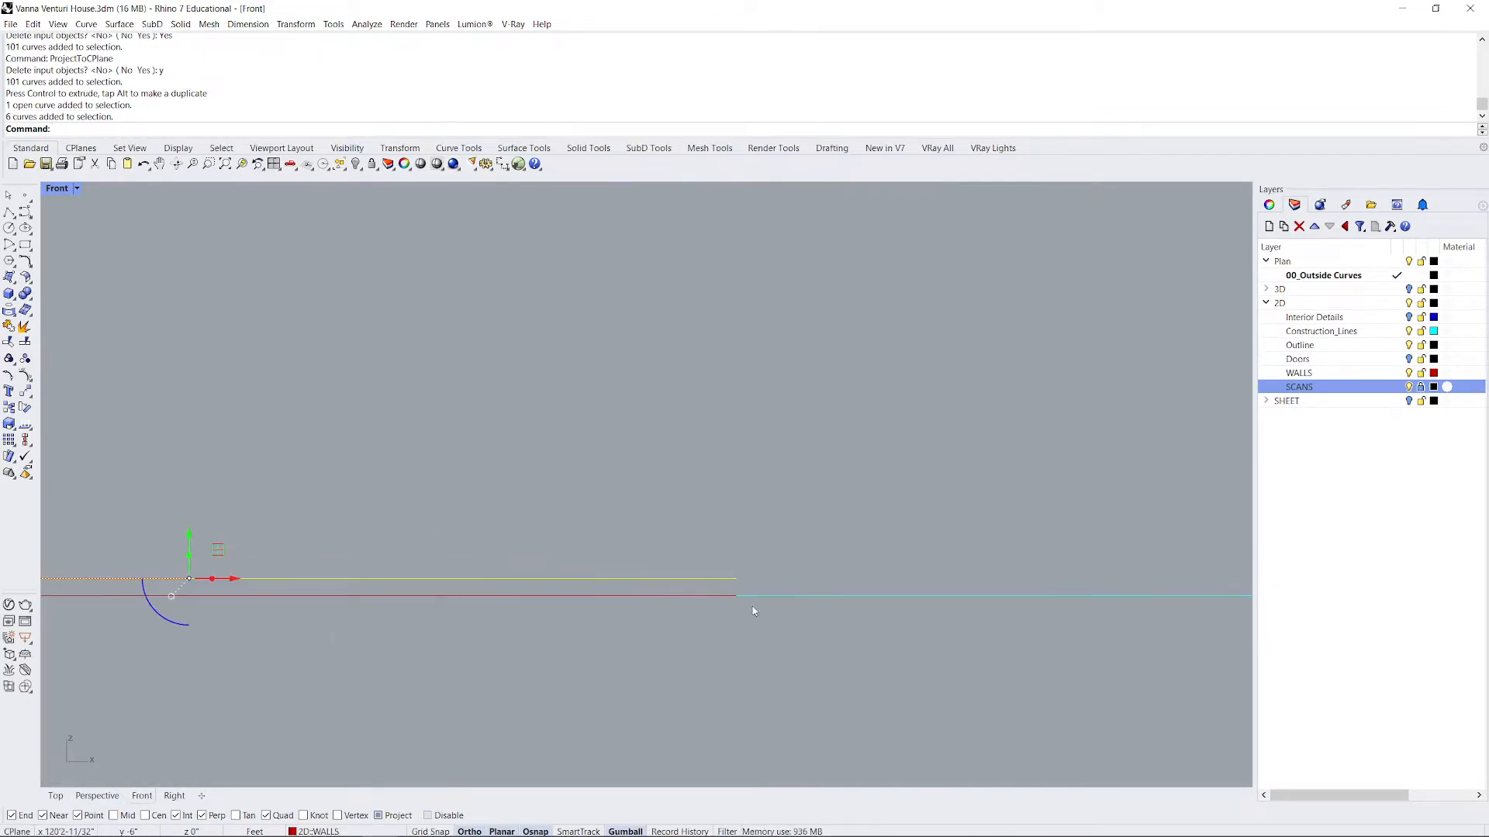
pyautogui.scroll(10, 724, 591)
pyautogui.scroll(3, 761, 657)
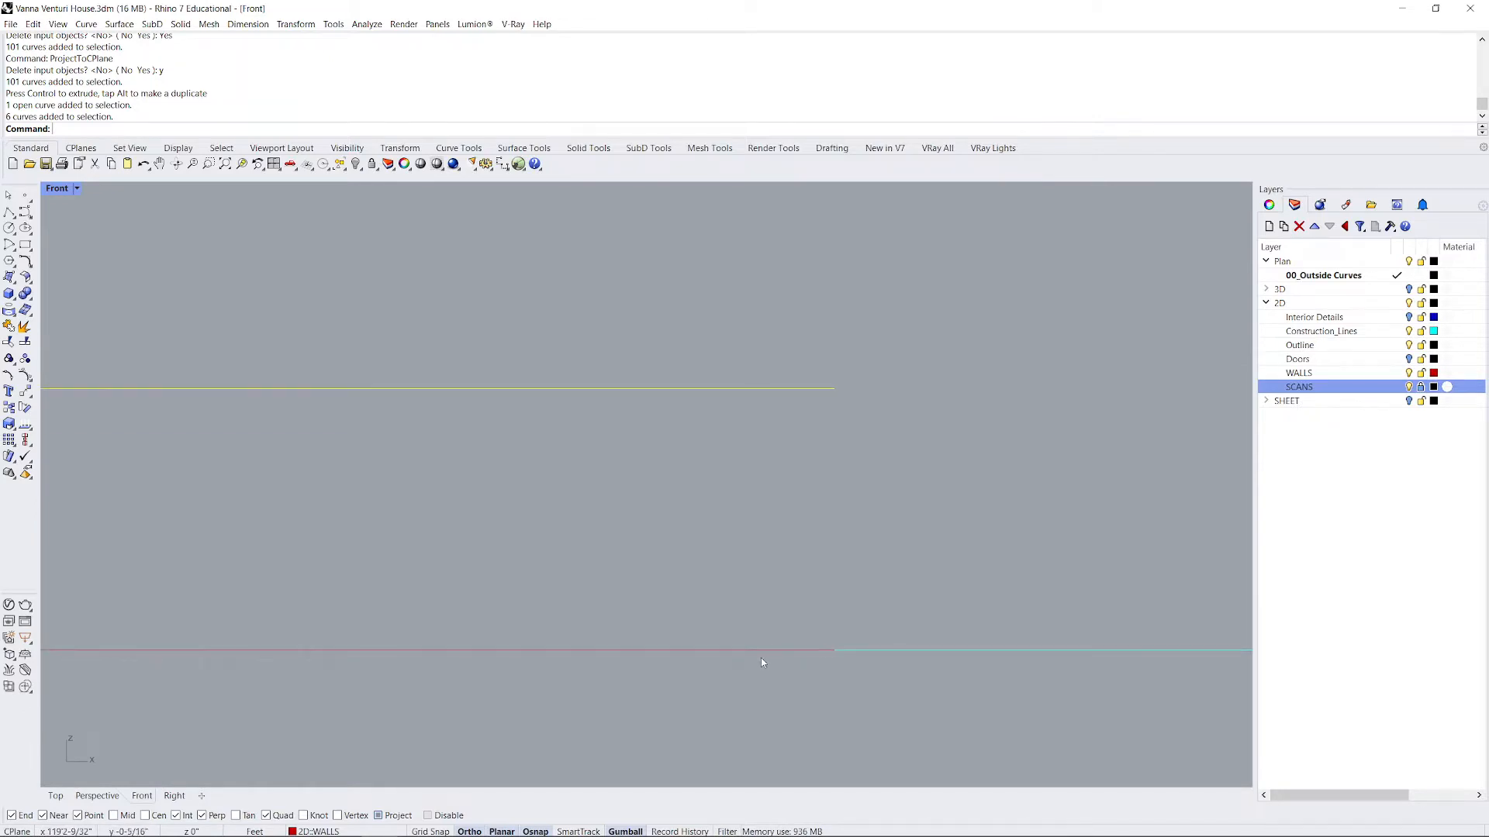
pyautogui.scroll(-3, 776, 643)
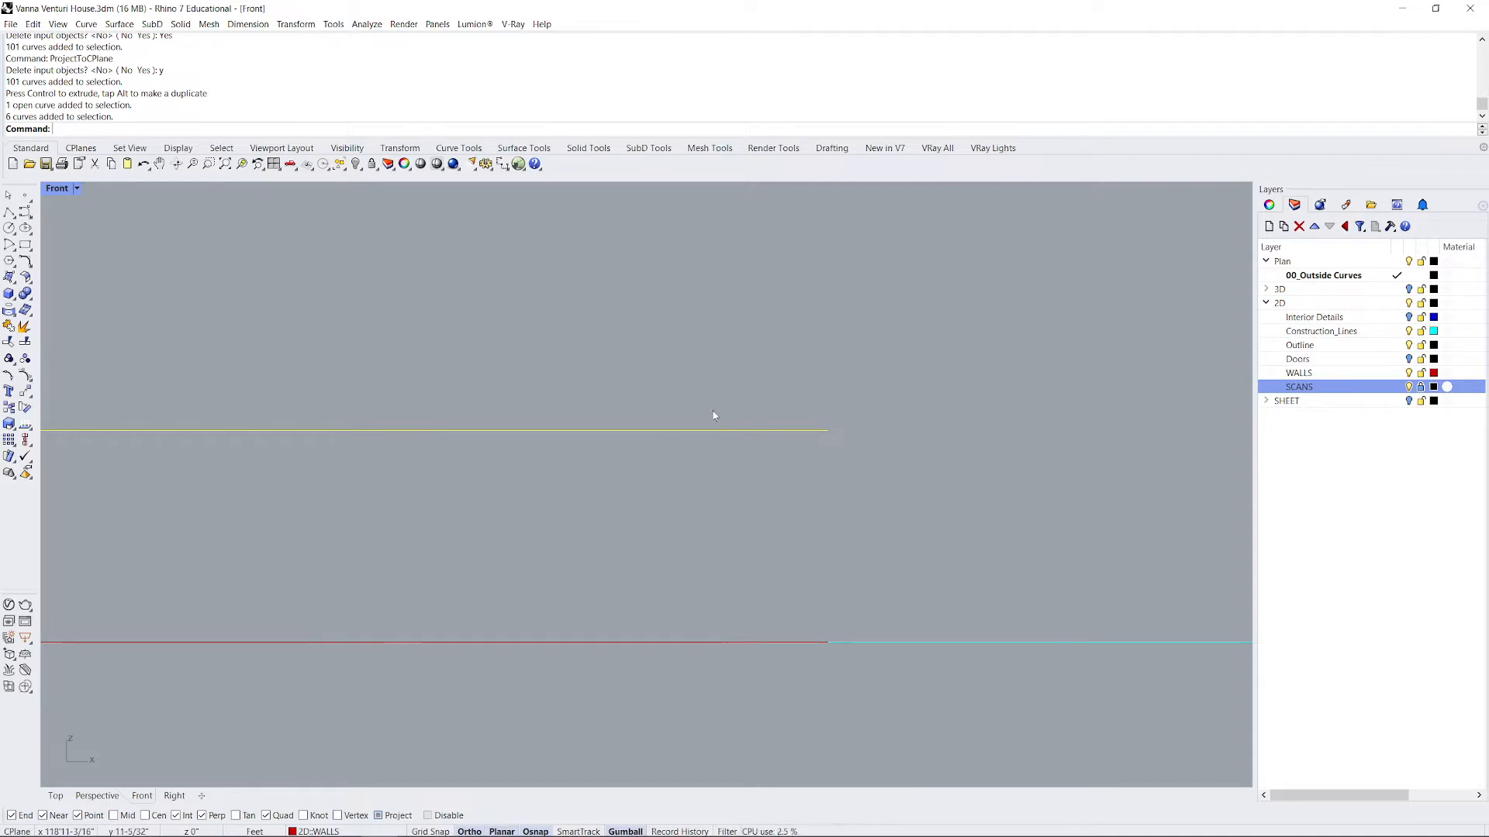
pyautogui.scroll(-3, 931, 468)
pyautogui.scroll(-3, 940, 426)
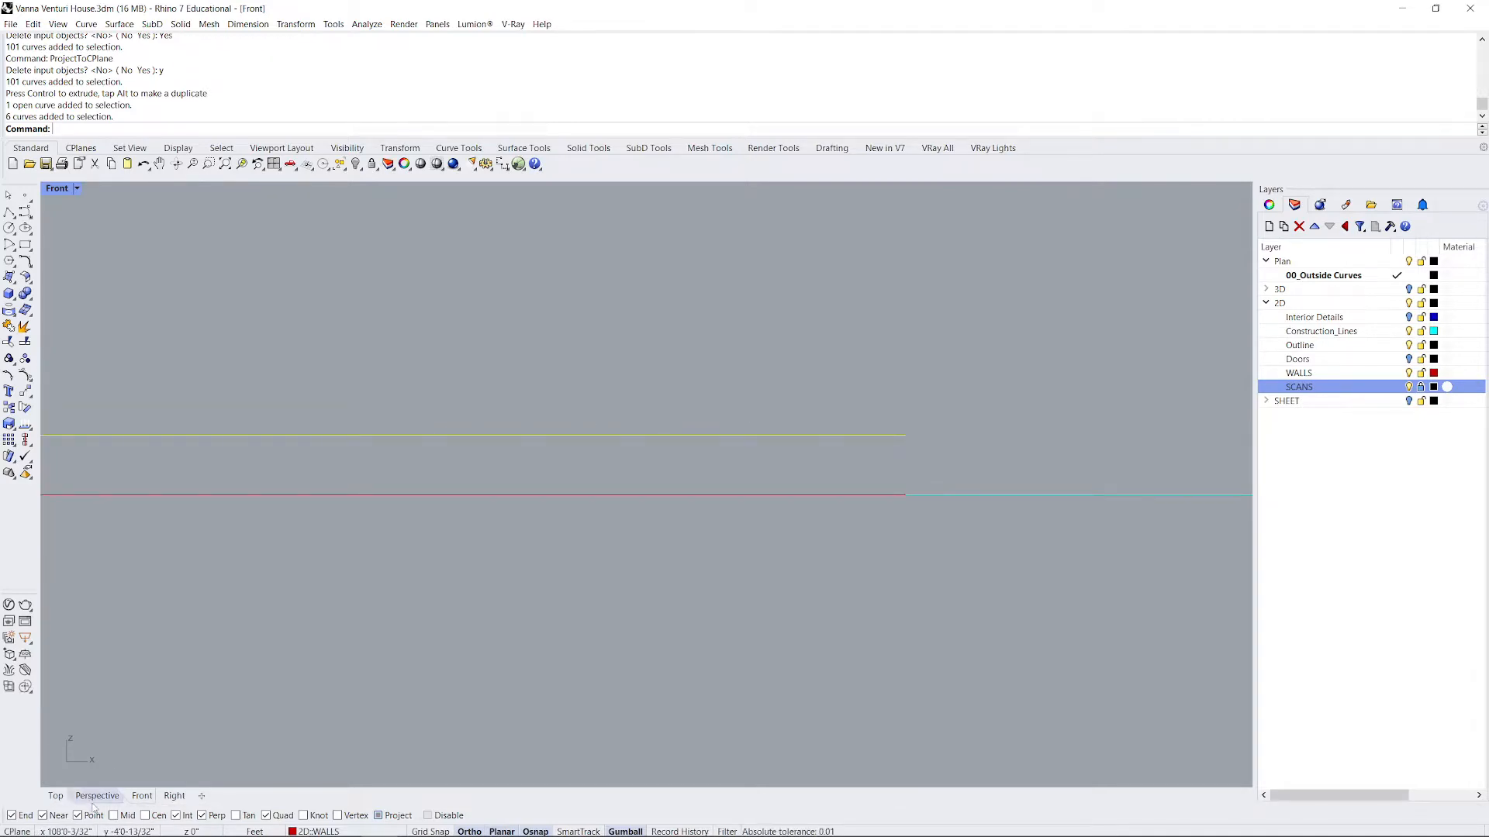
# Project all the floor plan's wall curves onto the Top view's construction plane with ProjectToCPlane, deleting the input objects.
pyautogui.click(55, 796)
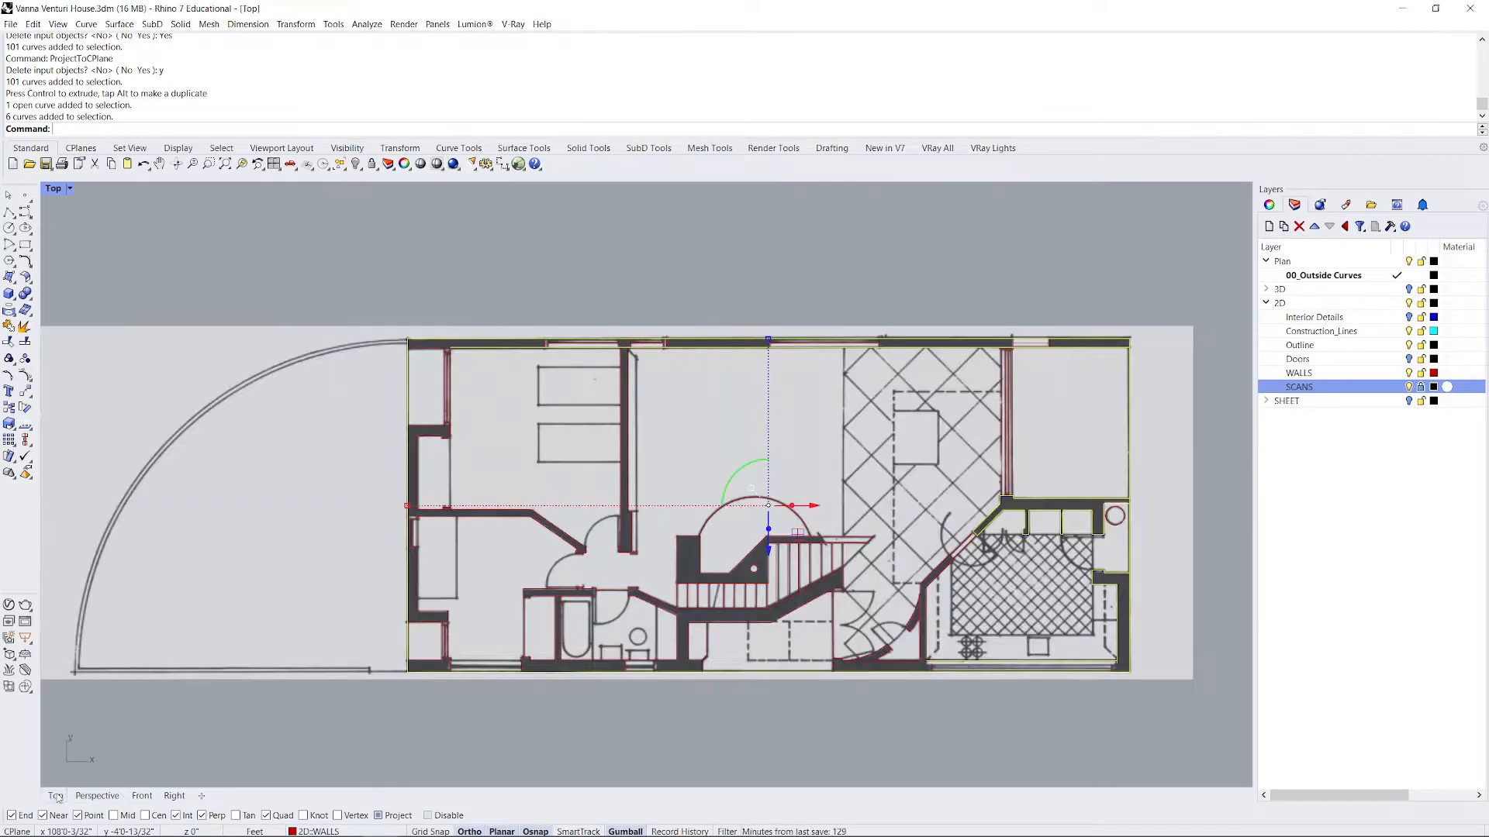
pyautogui.scroll(-3, 370, 280)
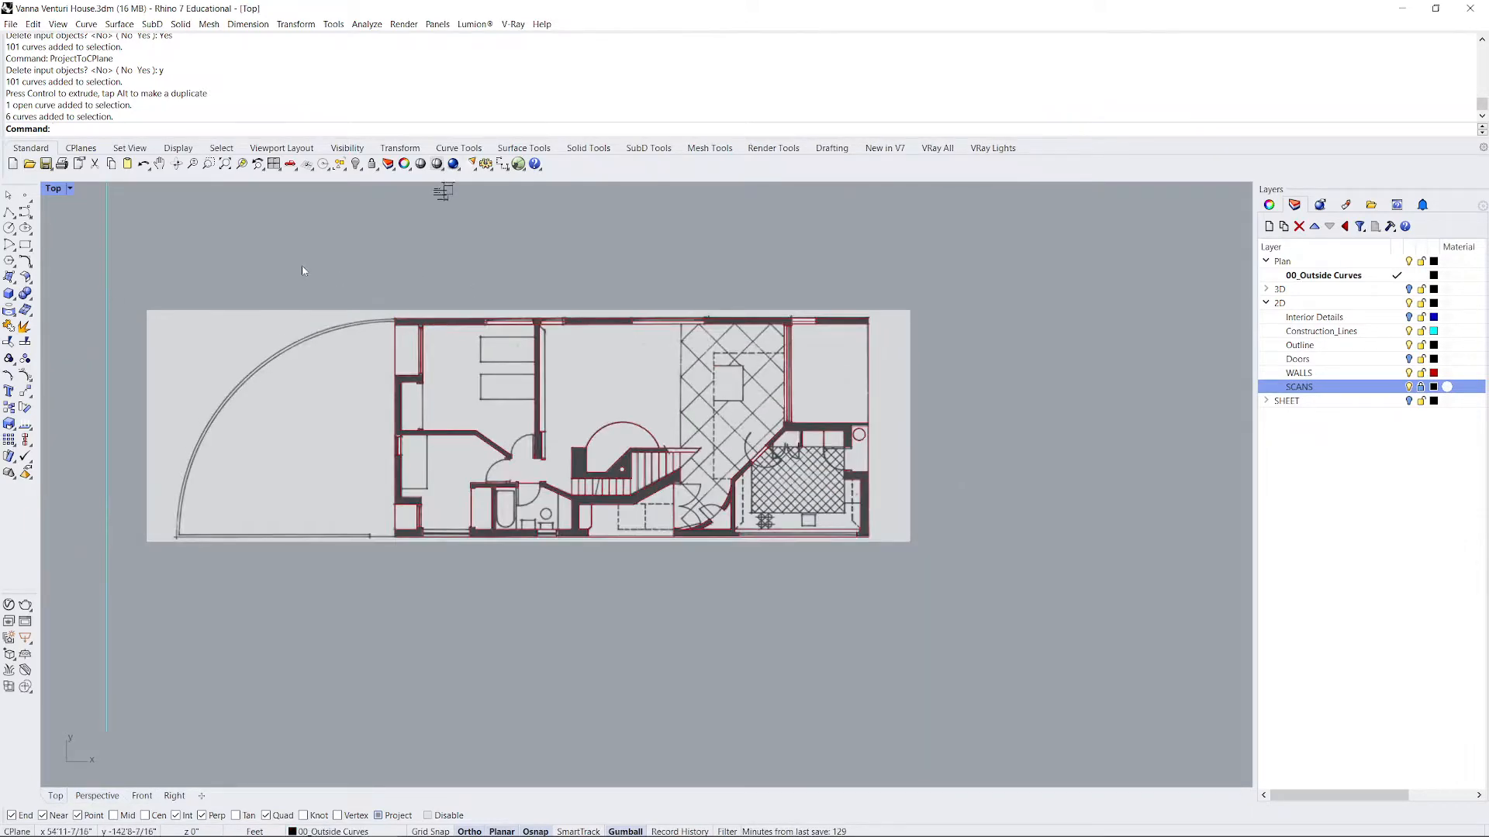
pyautogui.moveTo(301, 265); pyautogui.dragTo(1009, 583)
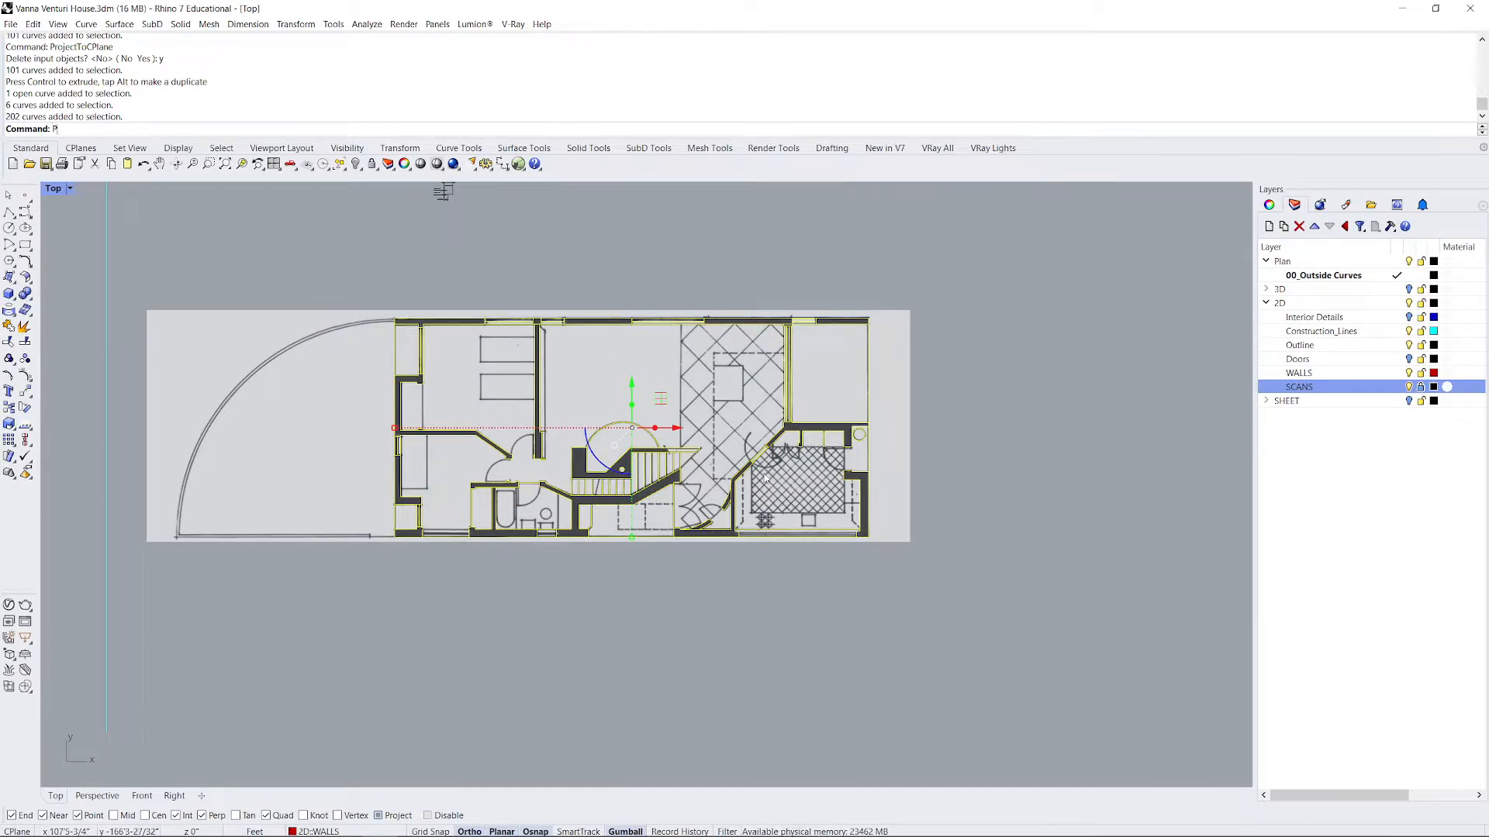
pyautogui.write('POr')
pyautogui.press('BackSpace')
pyautogui.press('BackSpace')
pyautogui.write('rojectToCPlane')
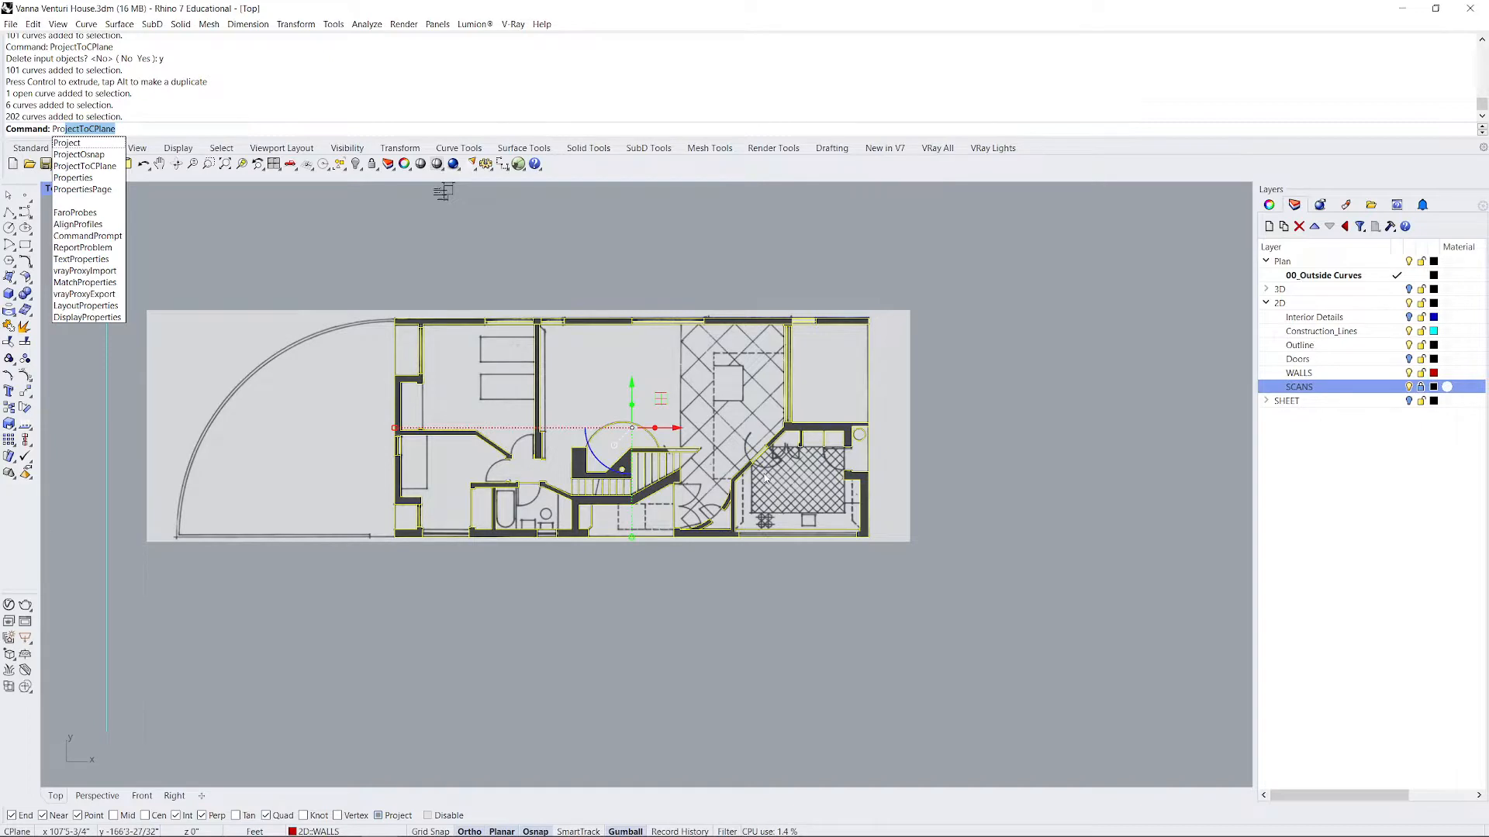
pyautogui.press('Return')
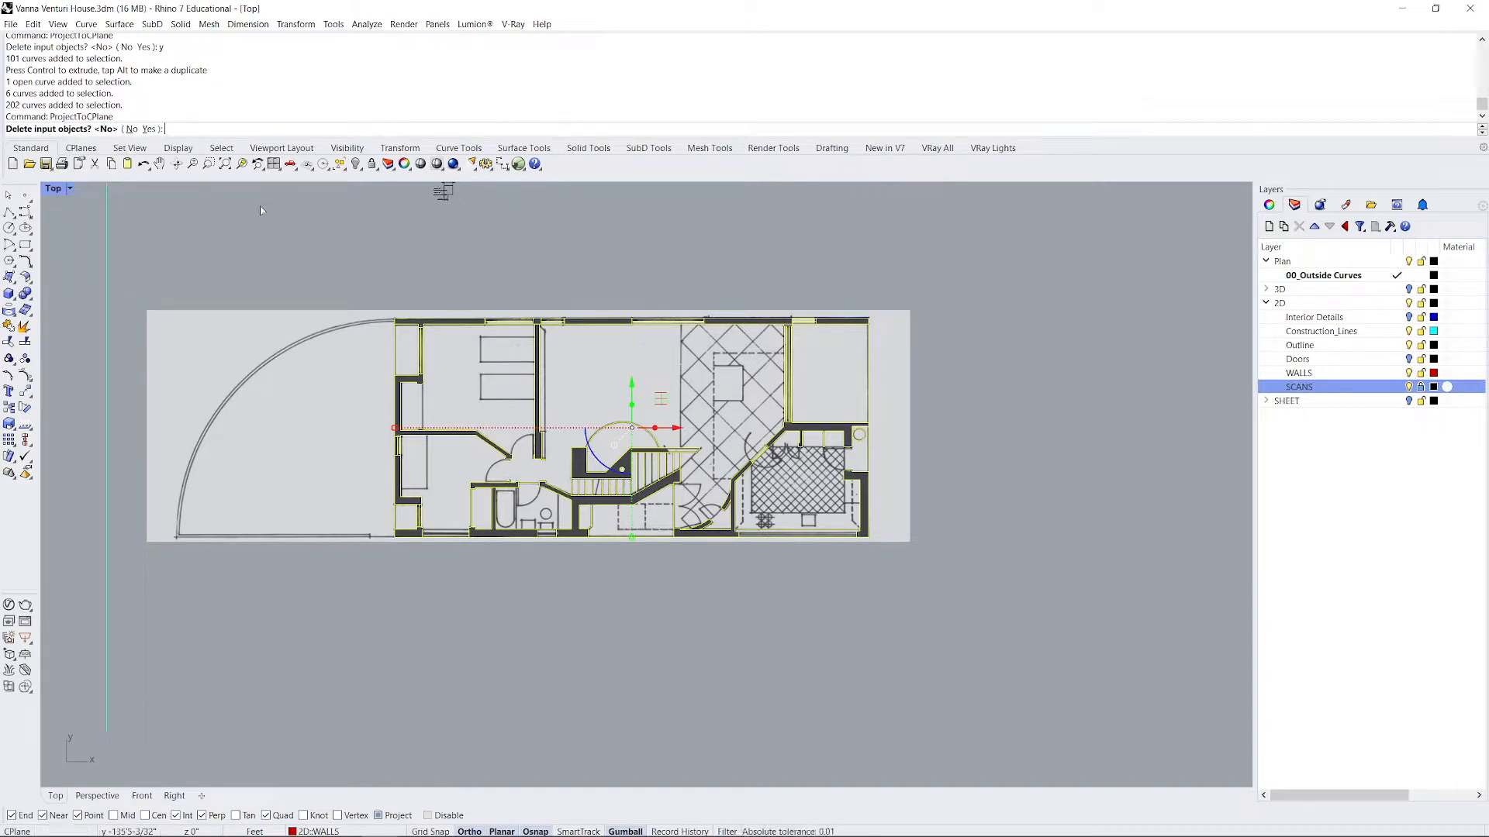
pyautogui.click(152, 129)
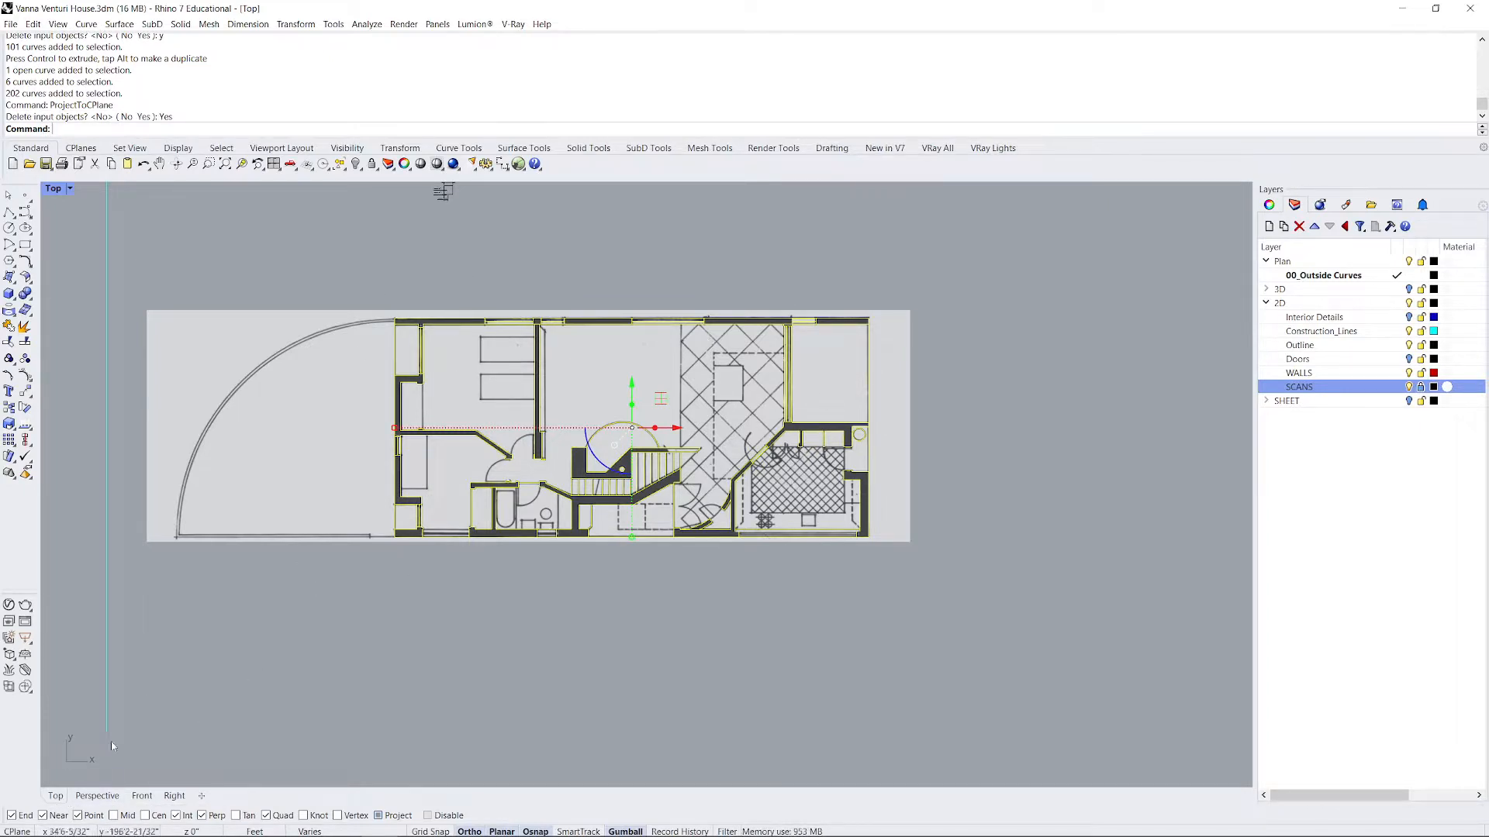
# Zoom to the projected curves in the Perspective view and check from several angles that they lie flat on the plan.
pyautogui.click(87, 799)
pyautogui.moveTo(727, 611); pyautogui.dragTo(768, 638, button='right')
pyautogui.scroll(-3, 767, 637)
pyautogui.write('zs')
pyautogui.press('Return')
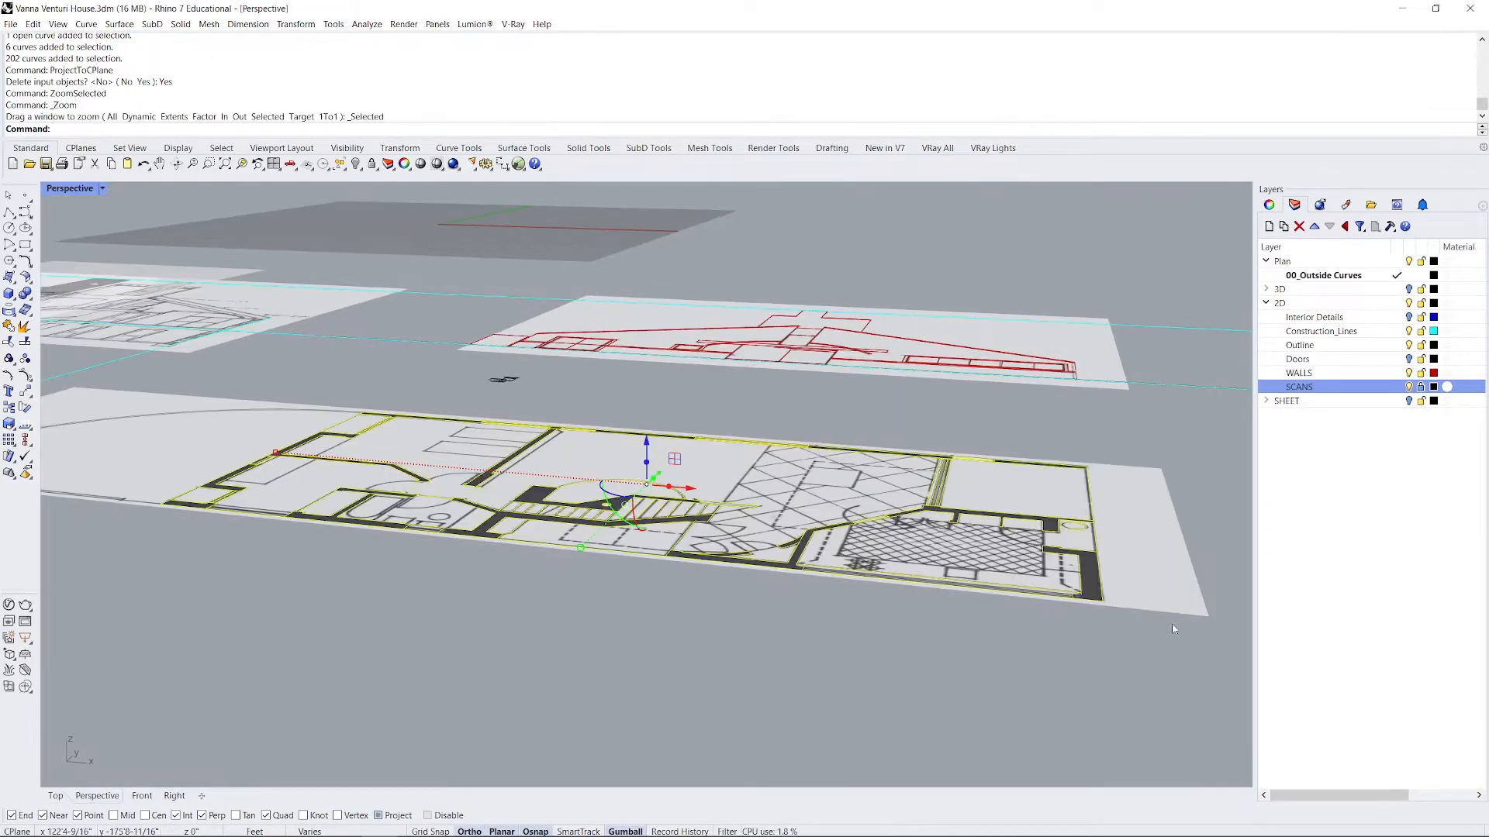
pyautogui.scroll(4, 1171, 624)
pyautogui.moveTo(990, 580); pyautogui.dragTo(978, 501, button='right')
pyautogui.scroll(-5, 978, 501)
pyautogui.moveTo(645, 558); pyautogui.dragTo(613, 619, button='right')
pyautogui.click(613, 619)
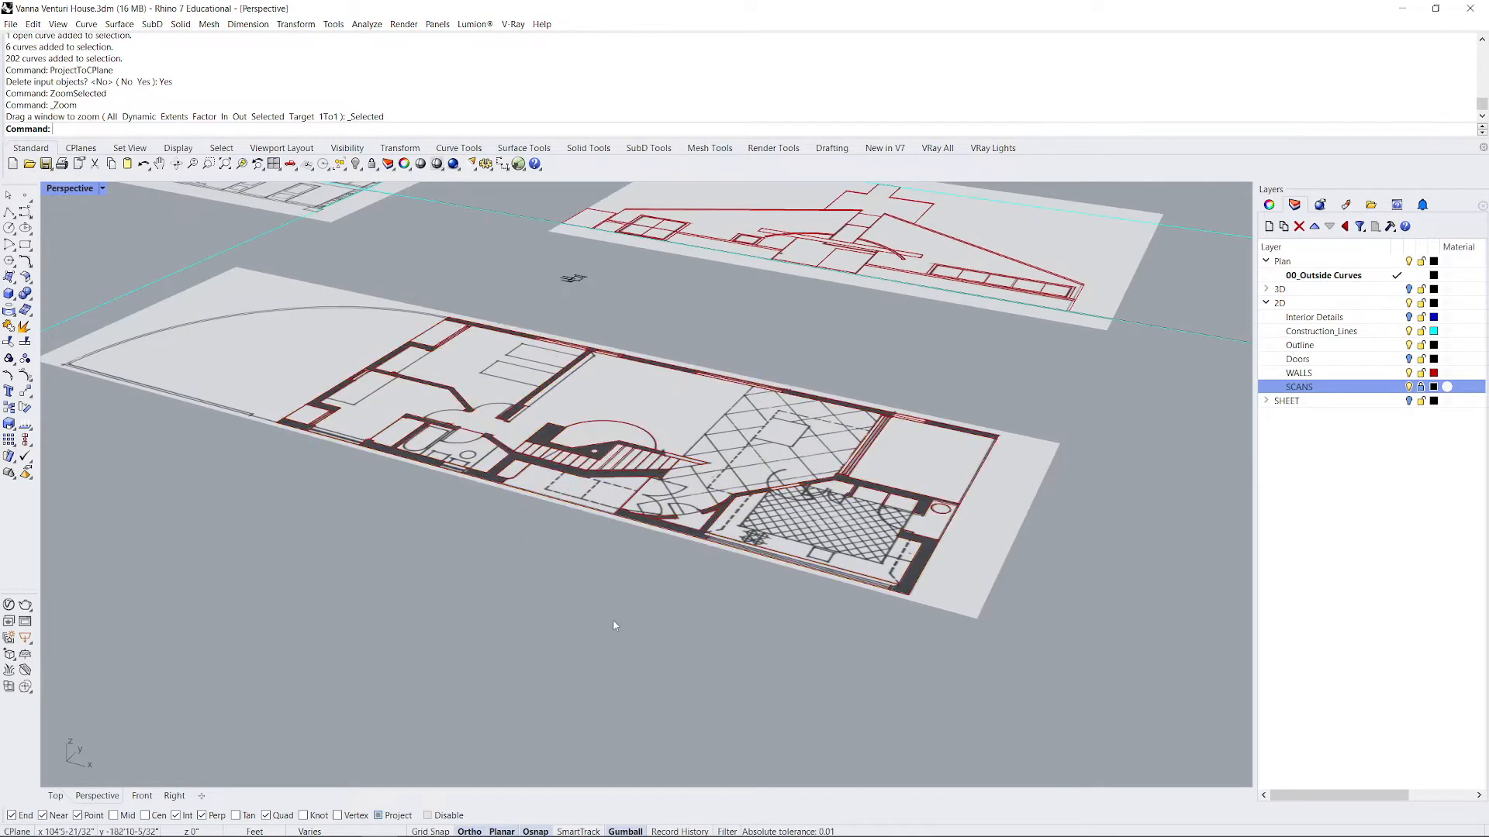
# Check the exterior wall outline in the Top view for curves stacked on top of each other.
pyautogui.click(56, 797)
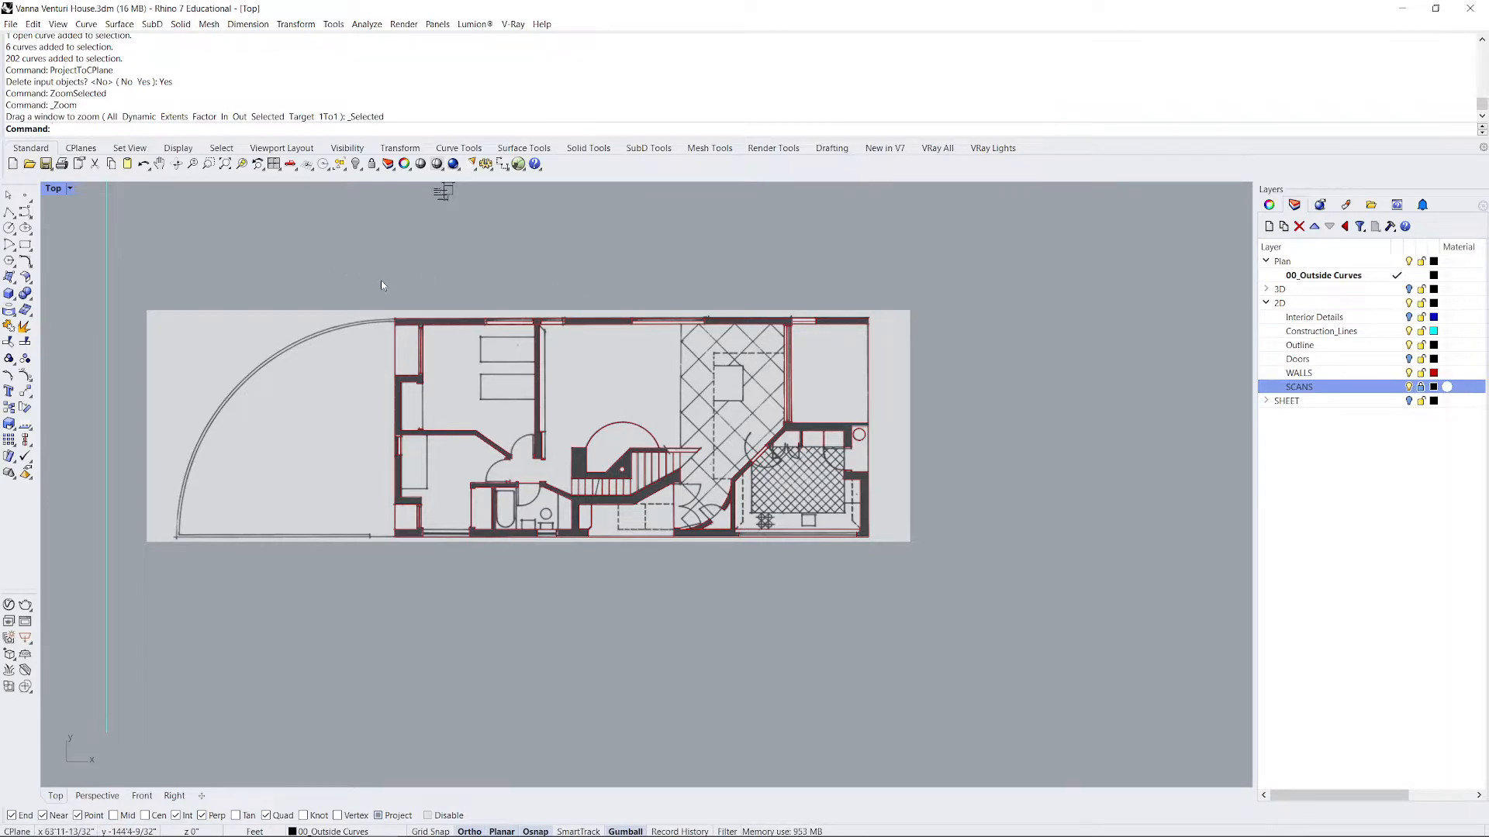
pyautogui.click(430, 325)
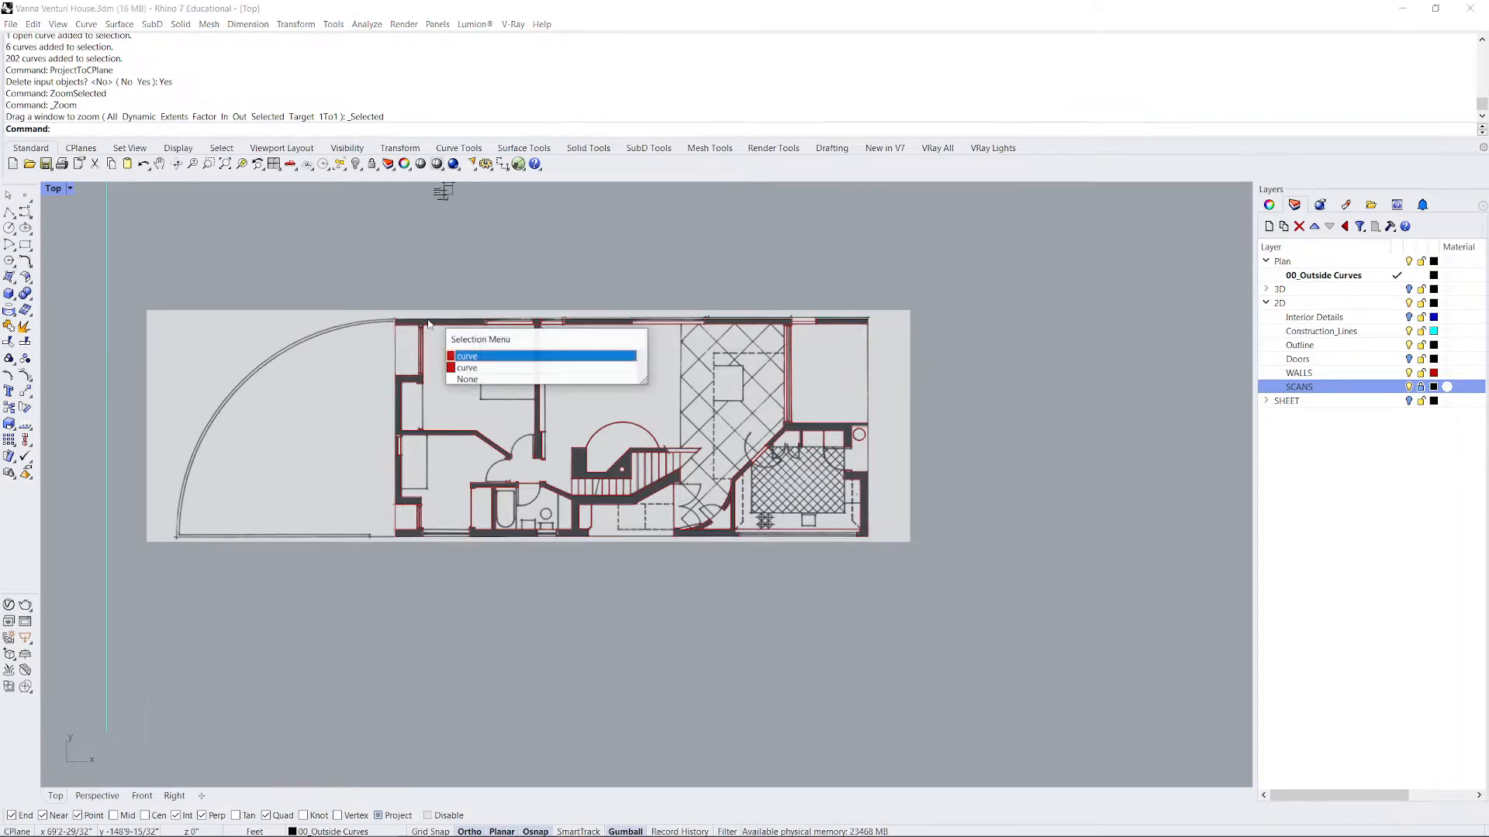
pyautogui.click(466, 369)
pyautogui.scroll(5, 444, 337)
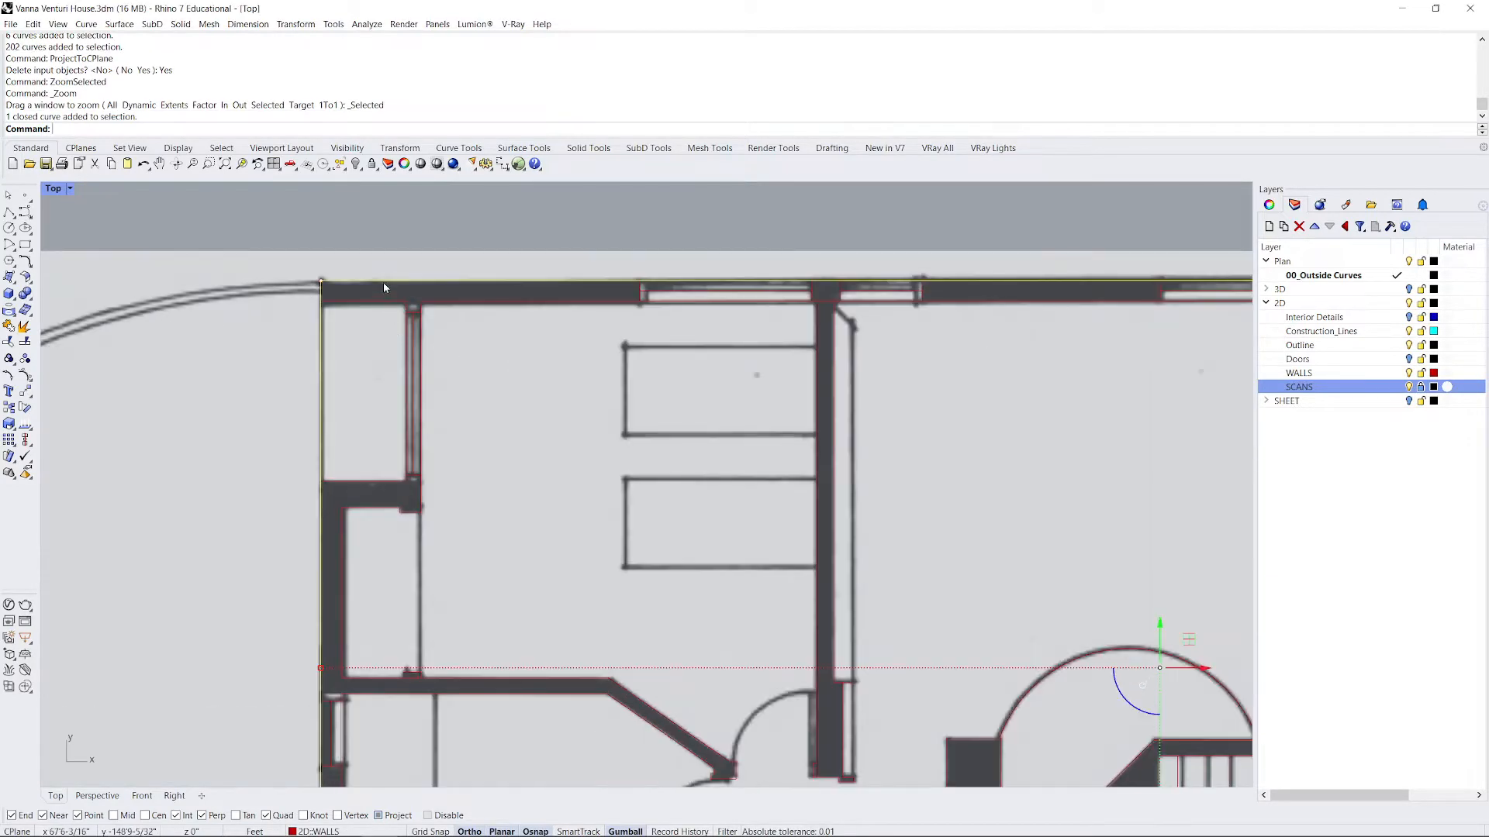
pyautogui.click(395, 256)
pyautogui.click(408, 280)
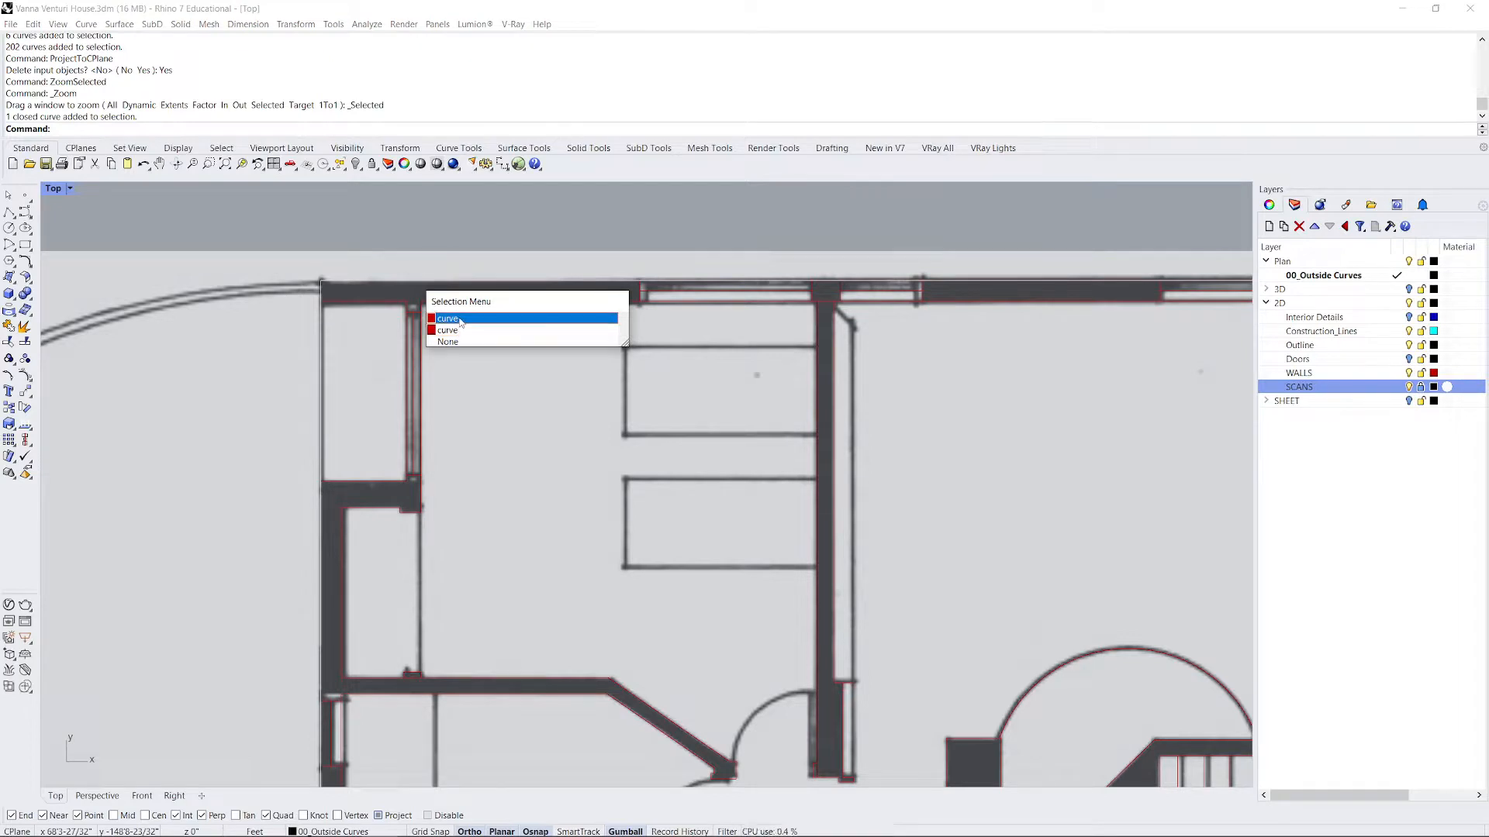
pyautogui.press('Escape')
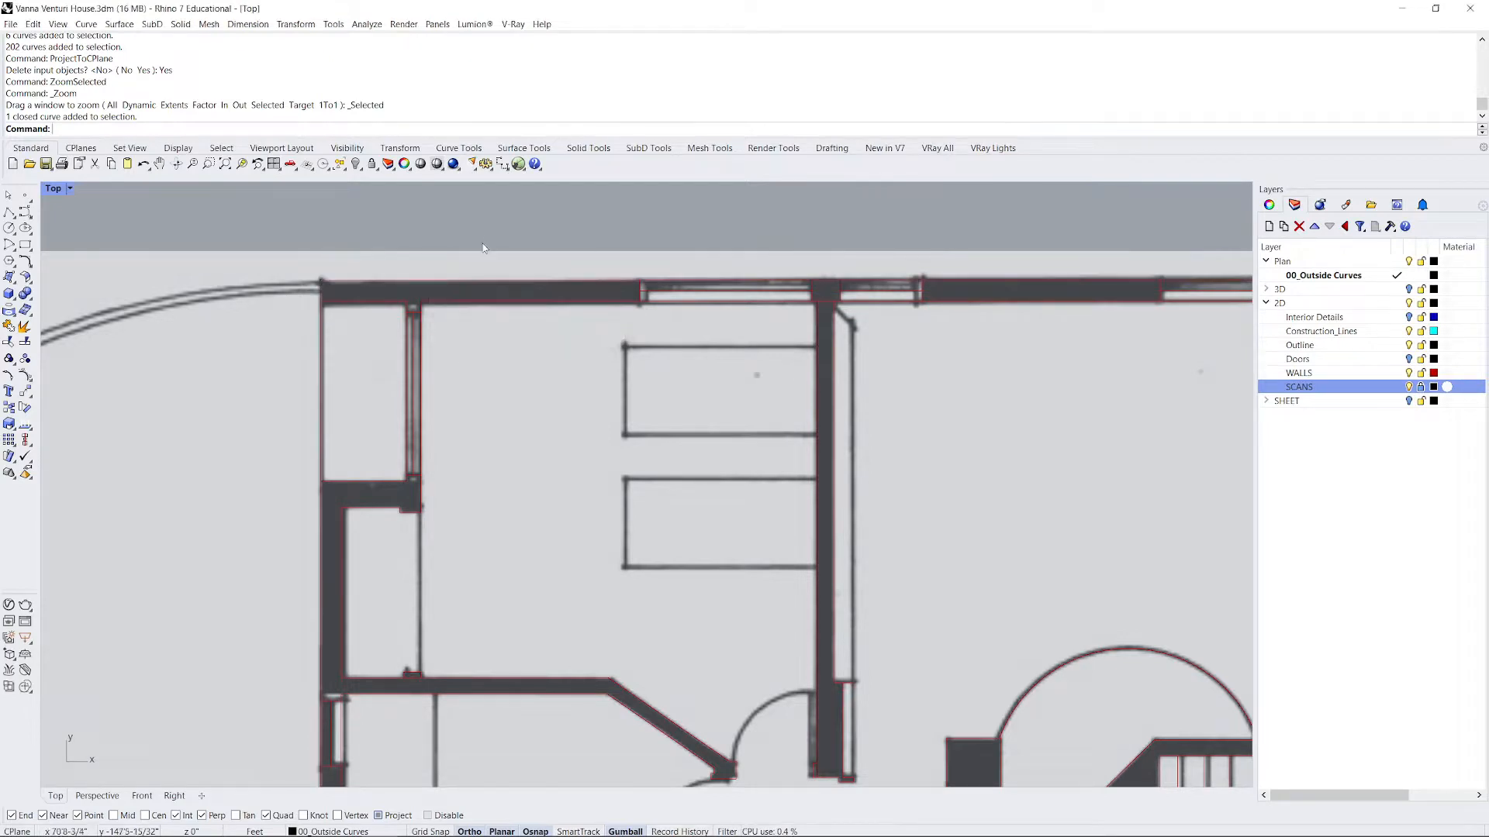
# Check the bedroom partition, the glazed wall and the small circle near the kitchen for overlapping curves.
pyautogui.scroll(-3, 477, 252)
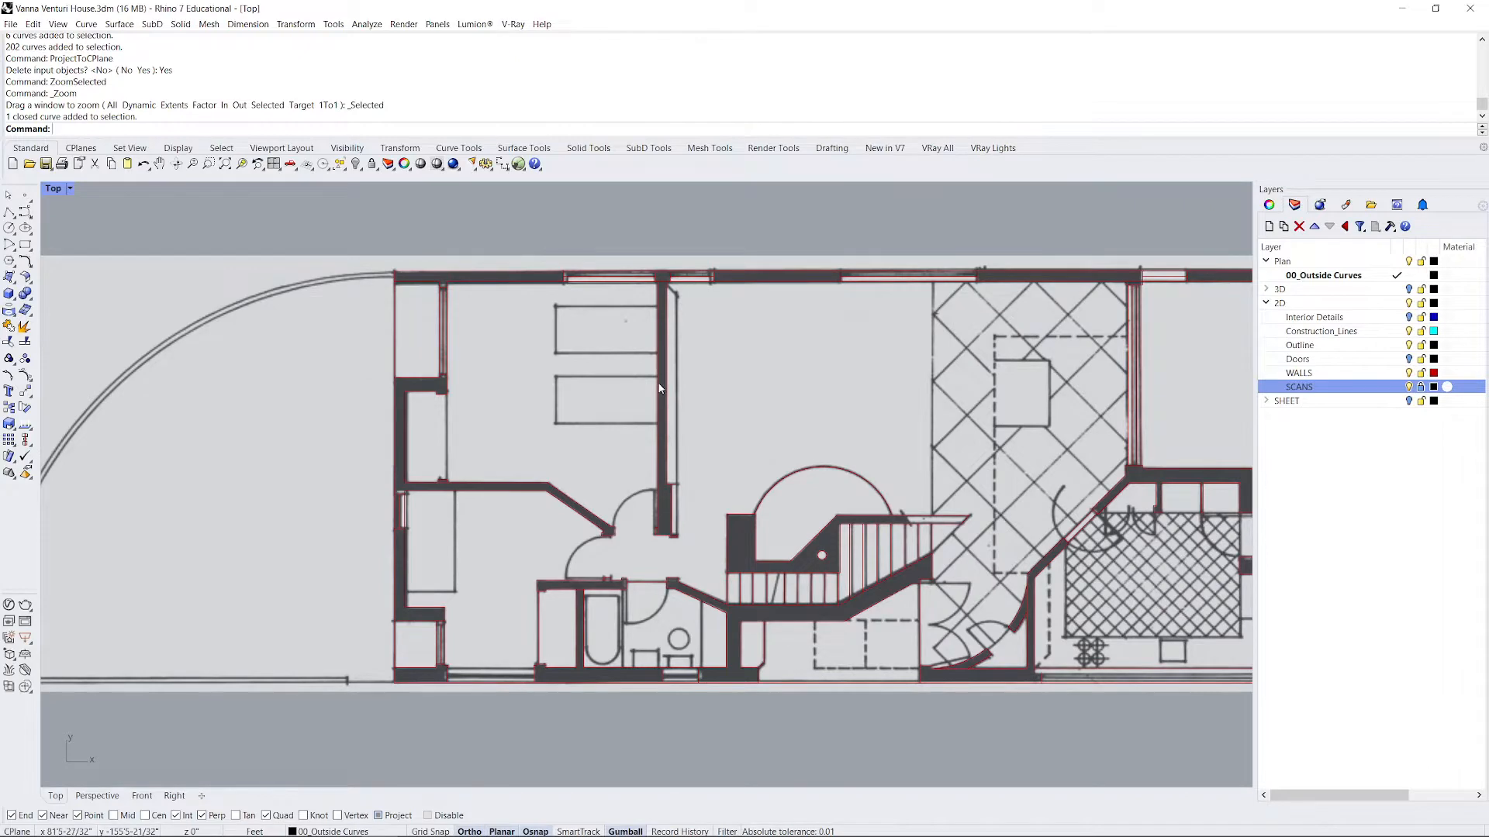
pyautogui.click(662, 383)
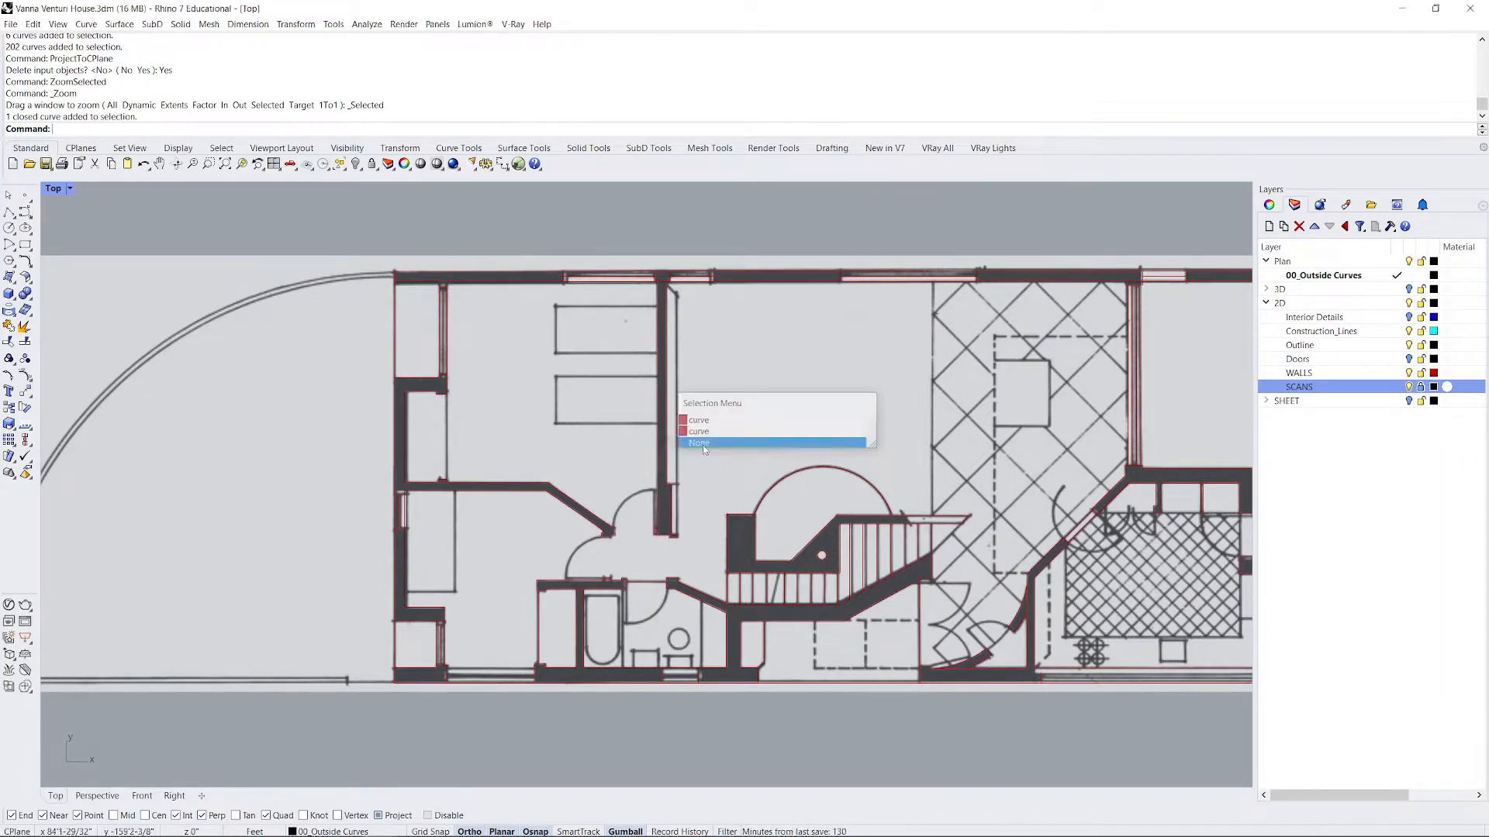
pyautogui.click(704, 447)
pyautogui.scroll(-3, 606, 465)
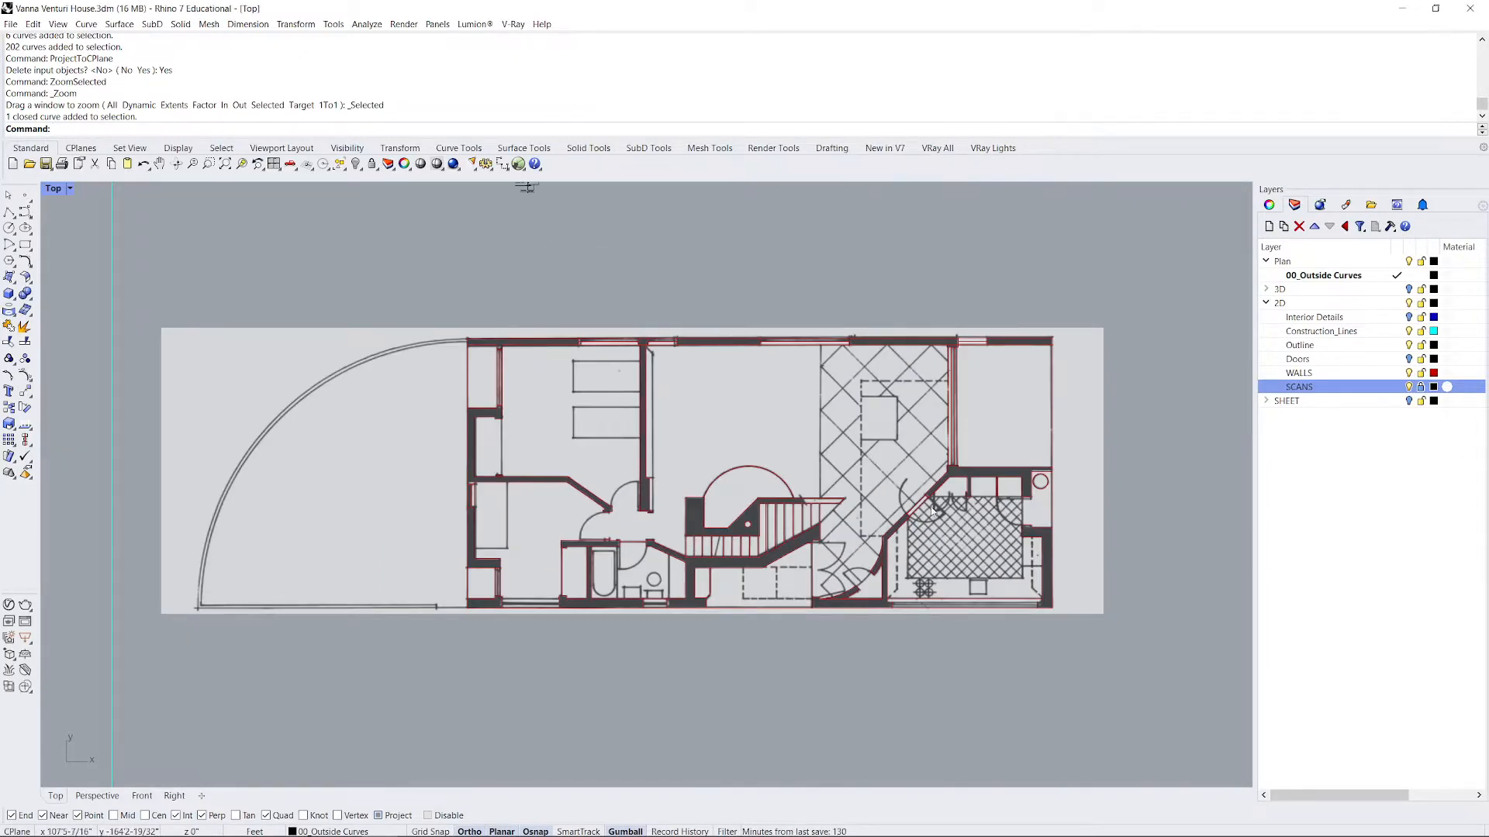
pyautogui.click(958, 453)
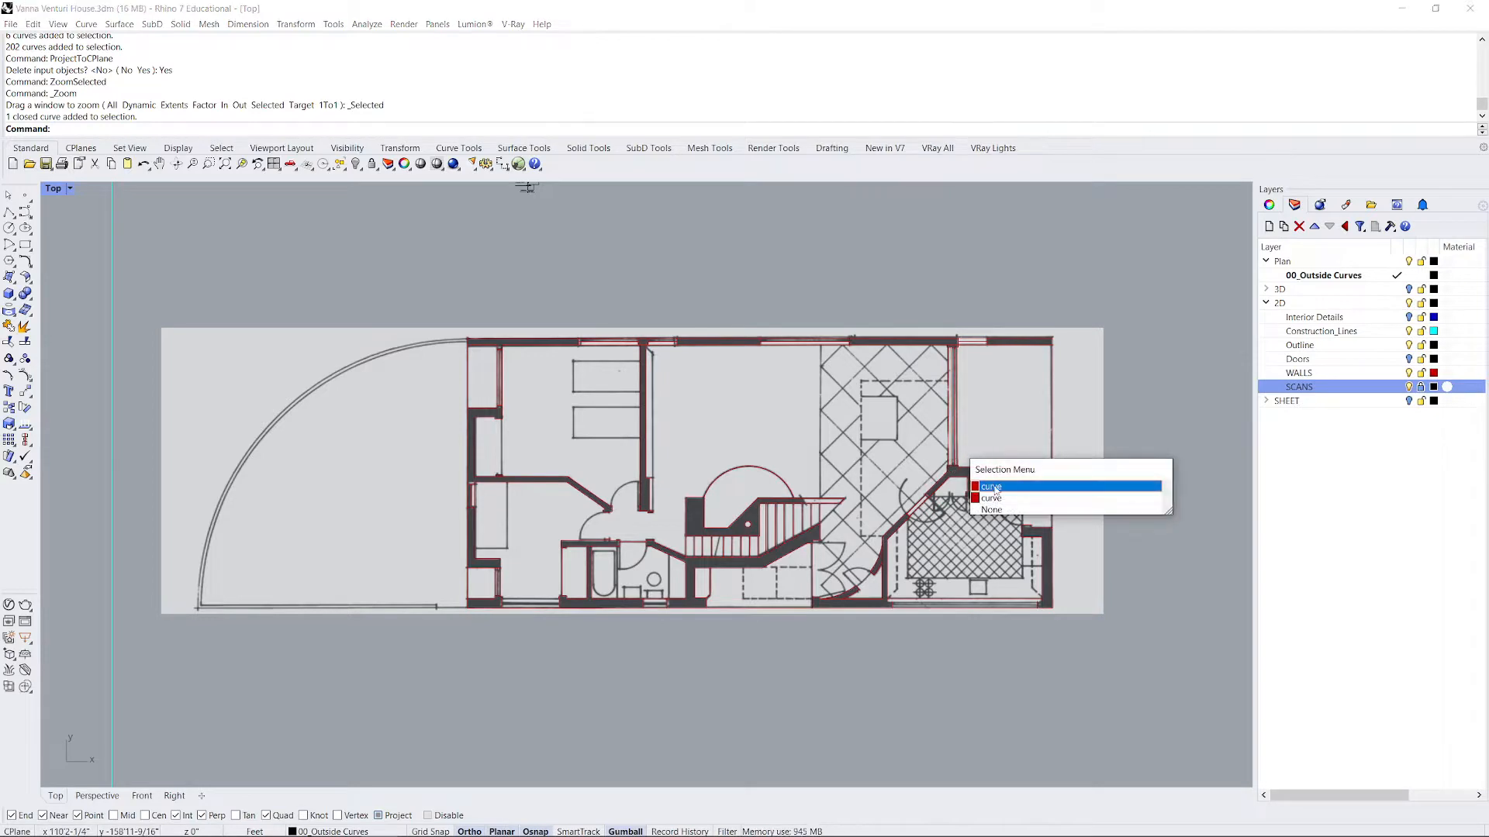
pyautogui.click(1158, 373)
pyautogui.click(1039, 473)
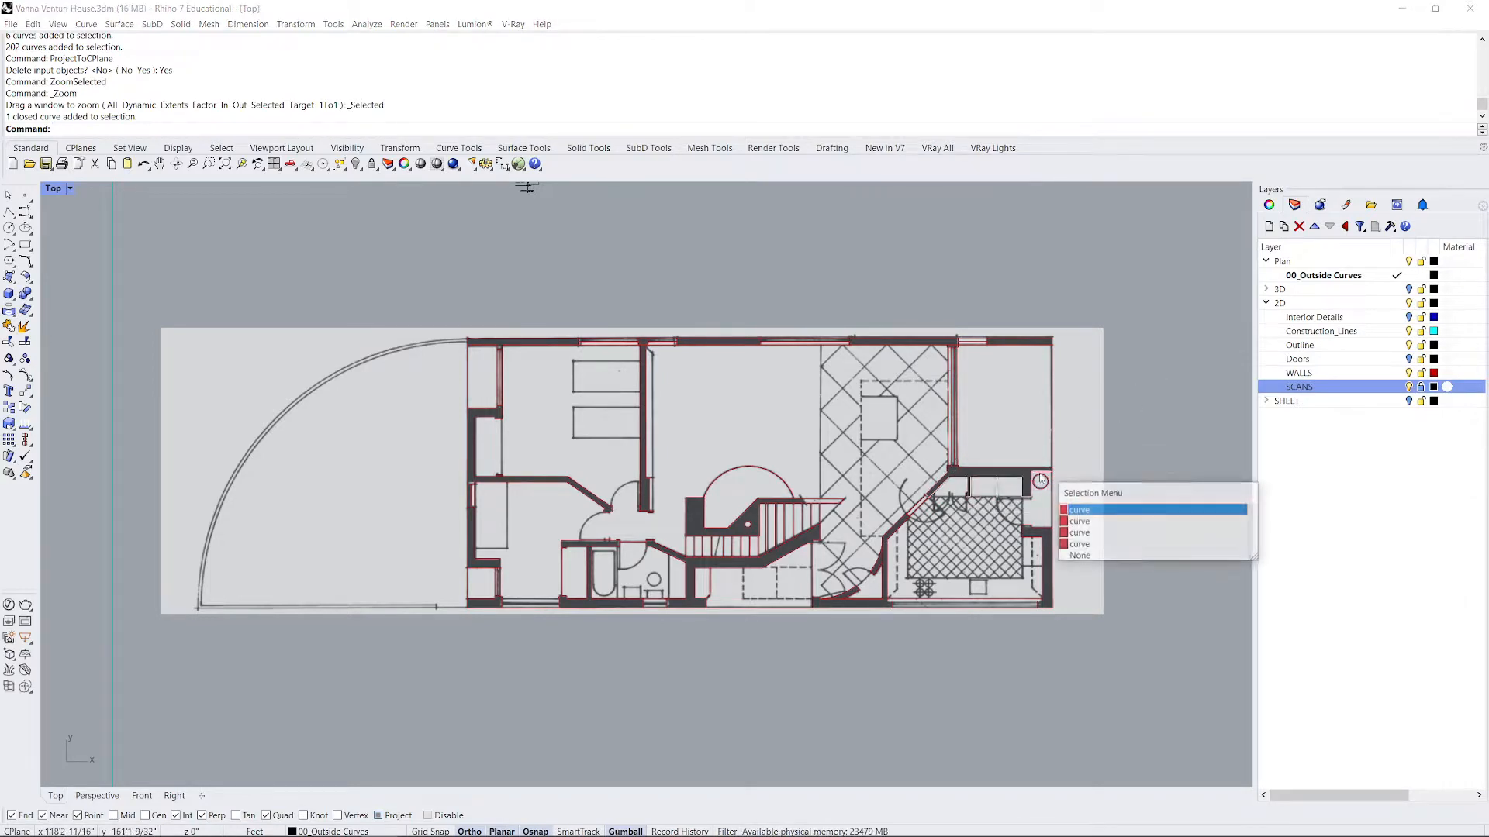
pyautogui.click(1155, 450)
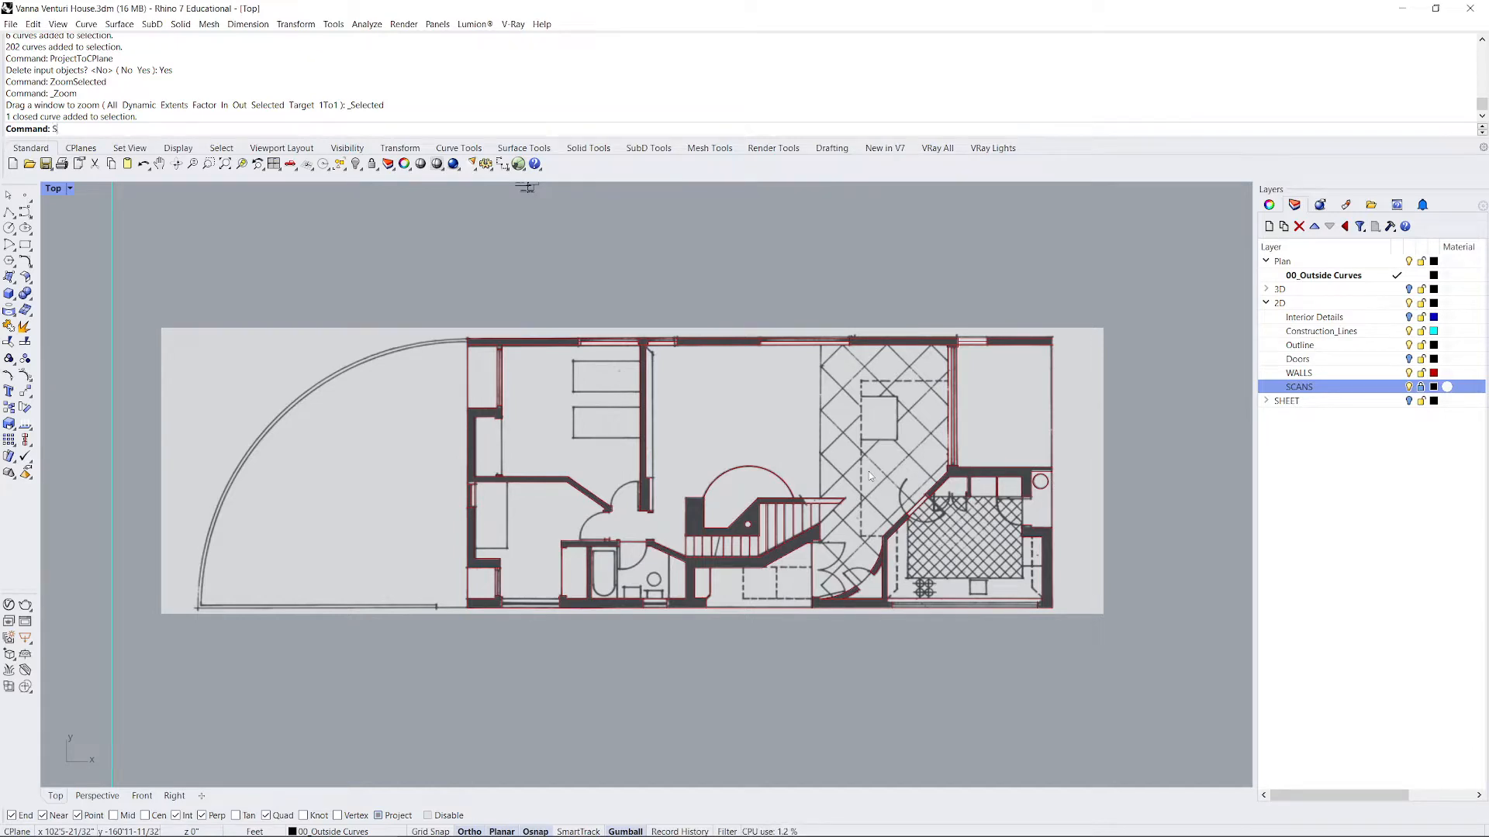
# Select all duplicate curves in the model with SelDup.
pyautogui.write('elDup')
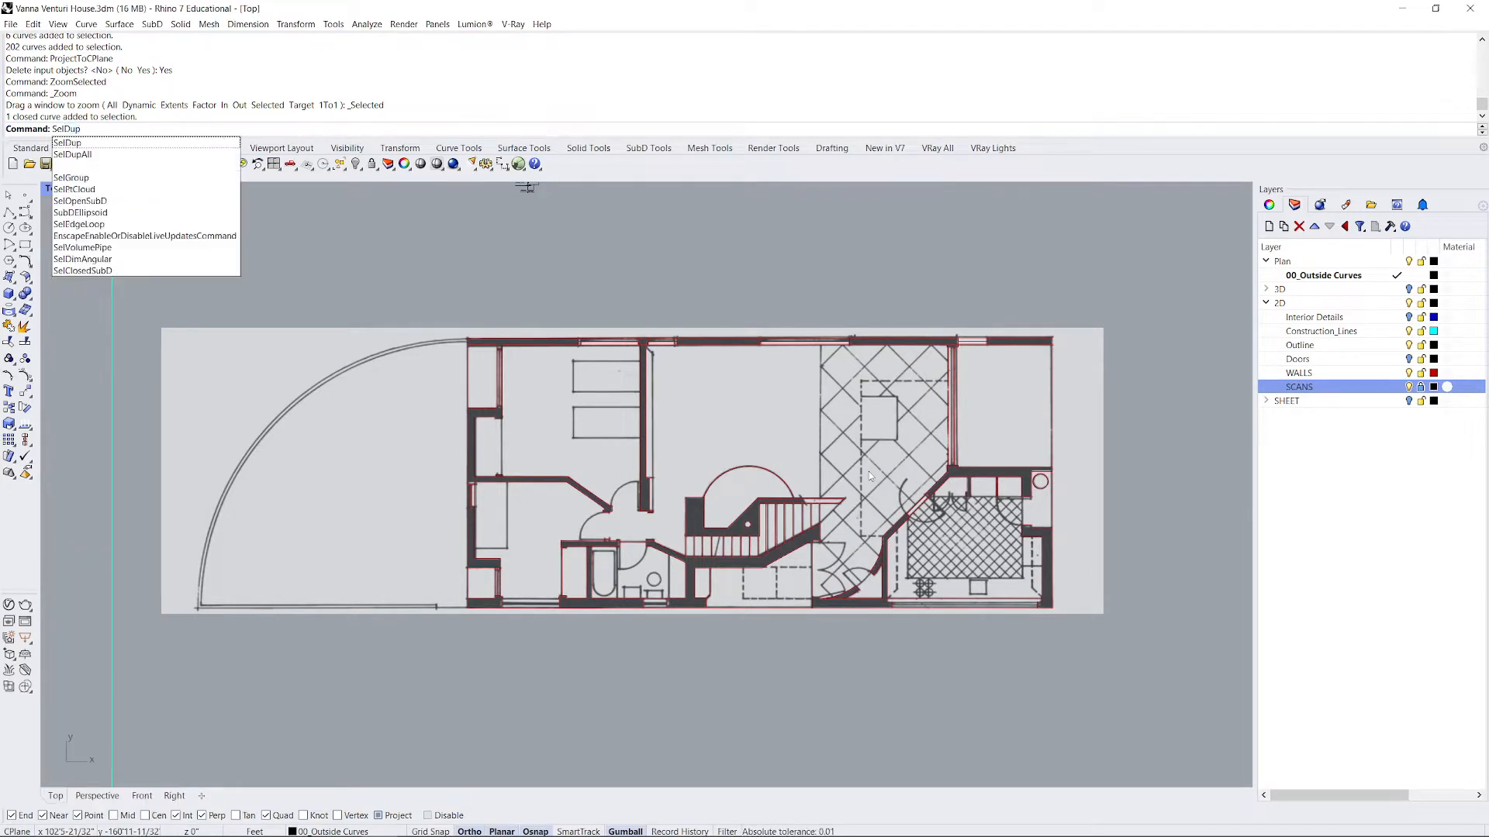
pyautogui.press('Return')
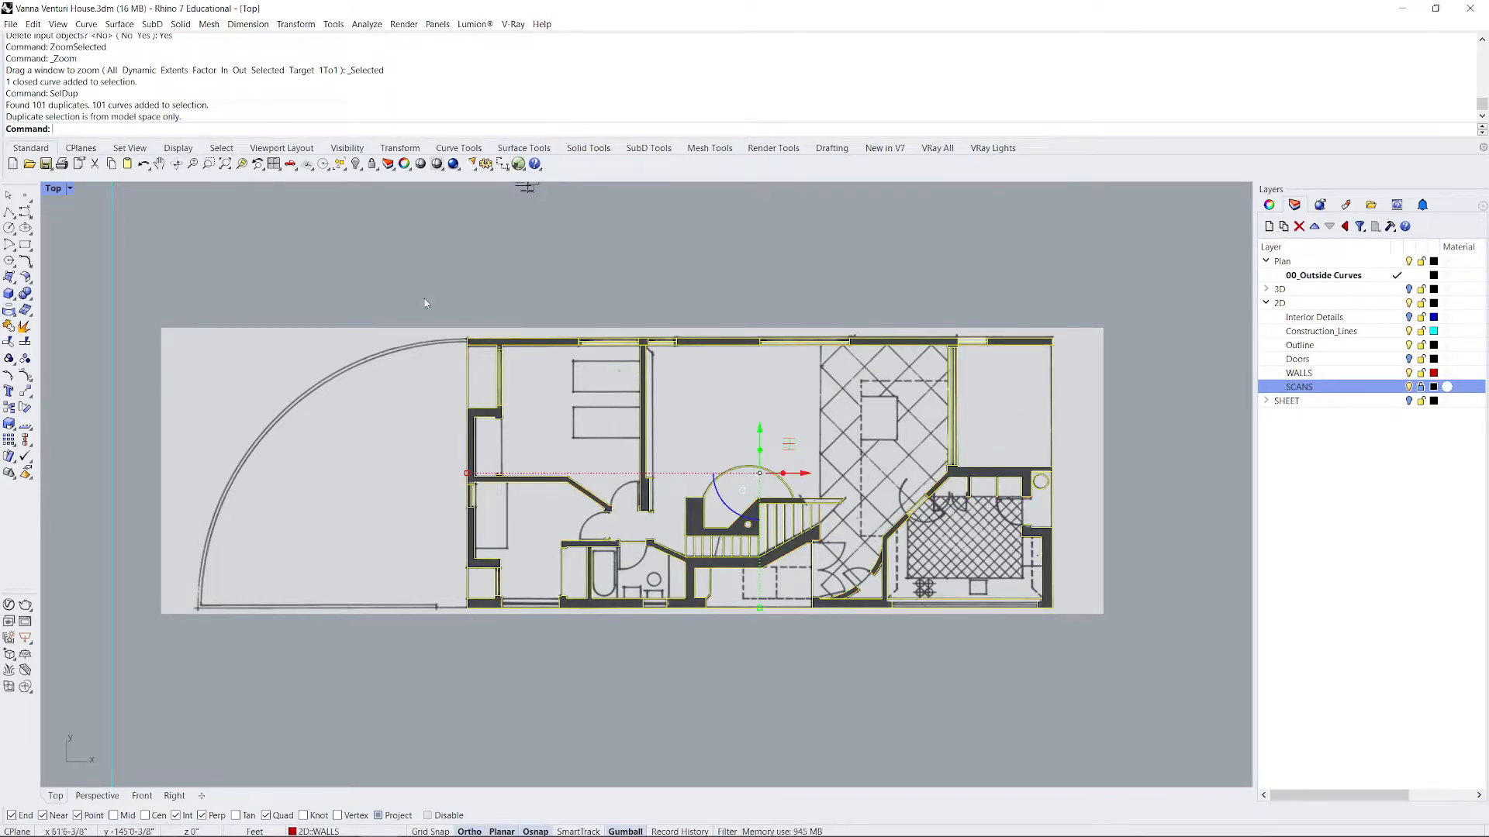
# Delete the selected duplicate curves and window-select the house plan to check the curves that are left.
pyautogui.press('Delete')
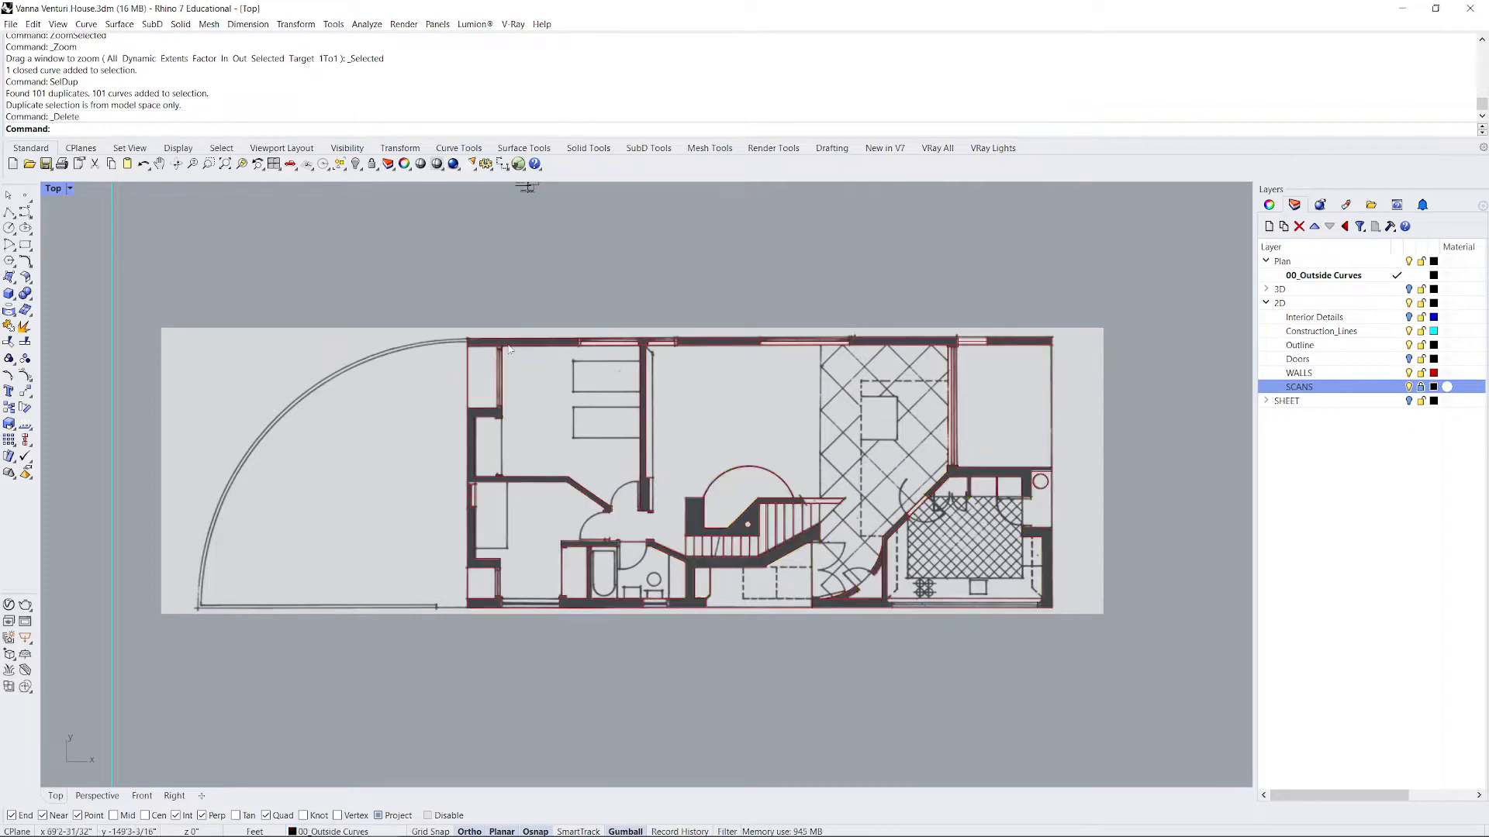
pyautogui.moveTo(452, 322); pyautogui.dragTo(1101, 698)
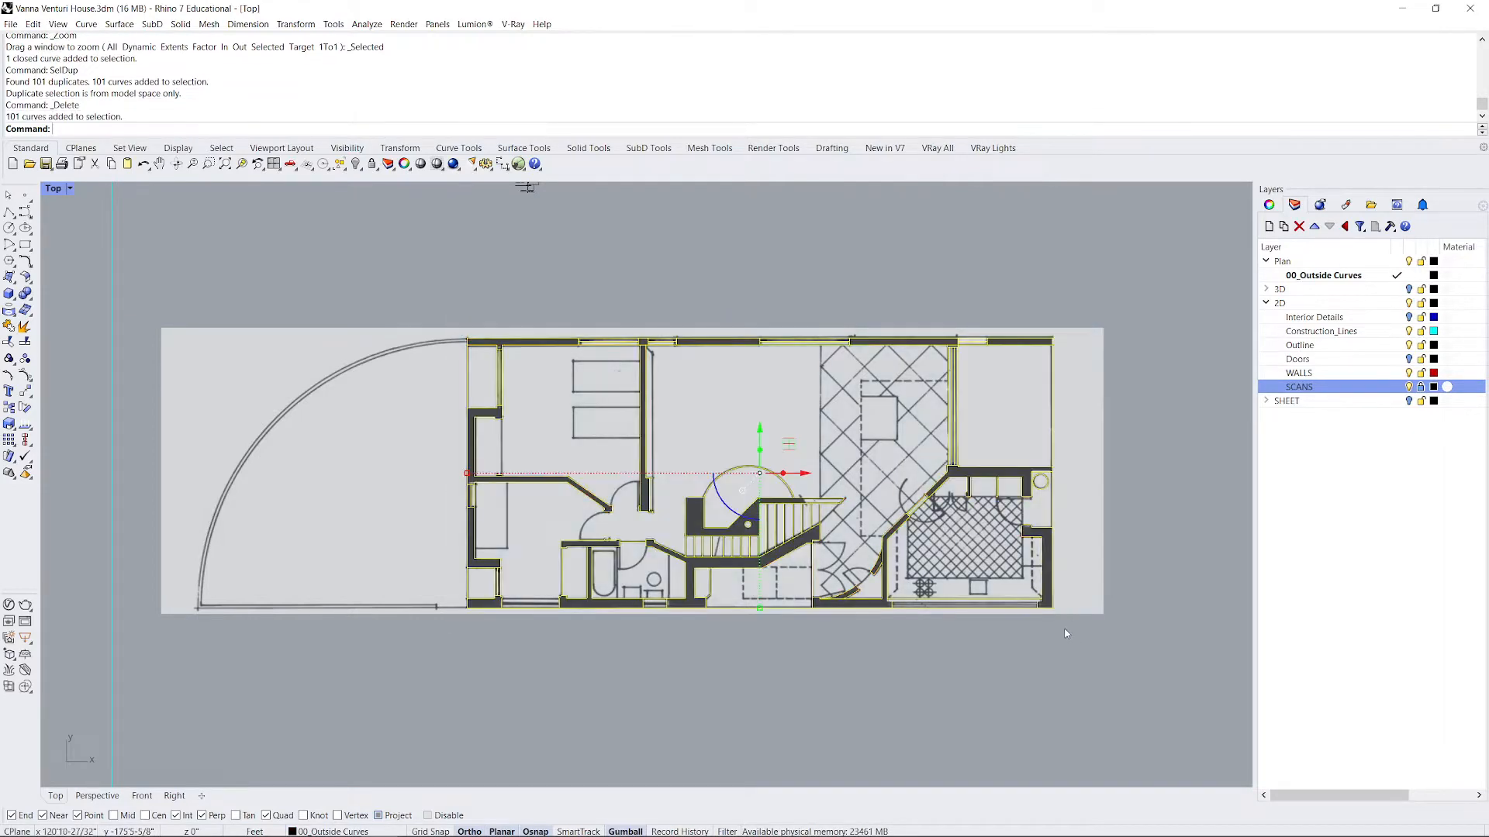
pyautogui.click(774, 647)
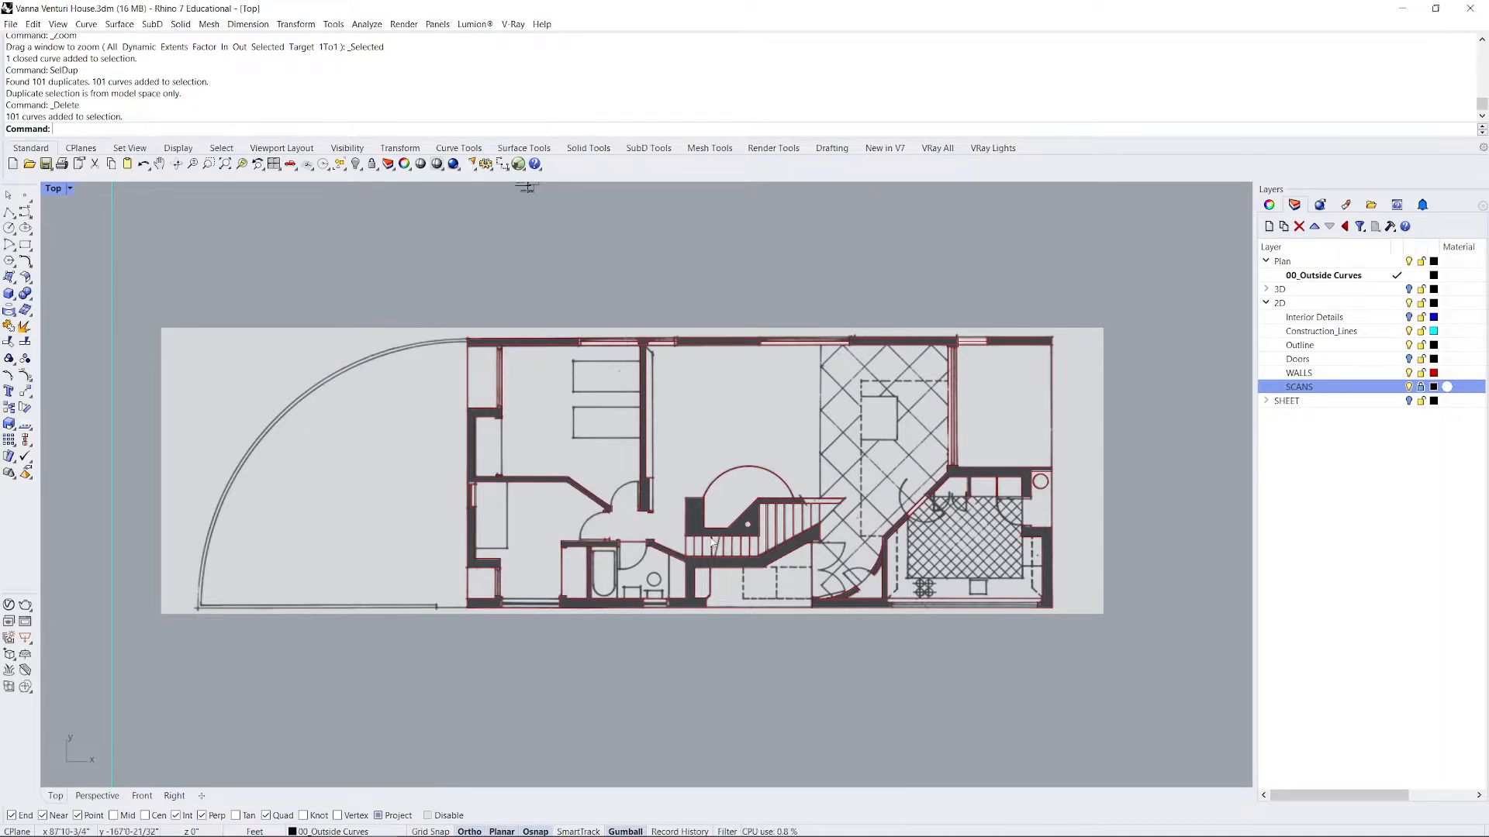
# Examine individual wall curves around the lower stair flight, the small closet and the adjoining exterior wall end in the plan.
pyautogui.scroll(3, 712, 542)
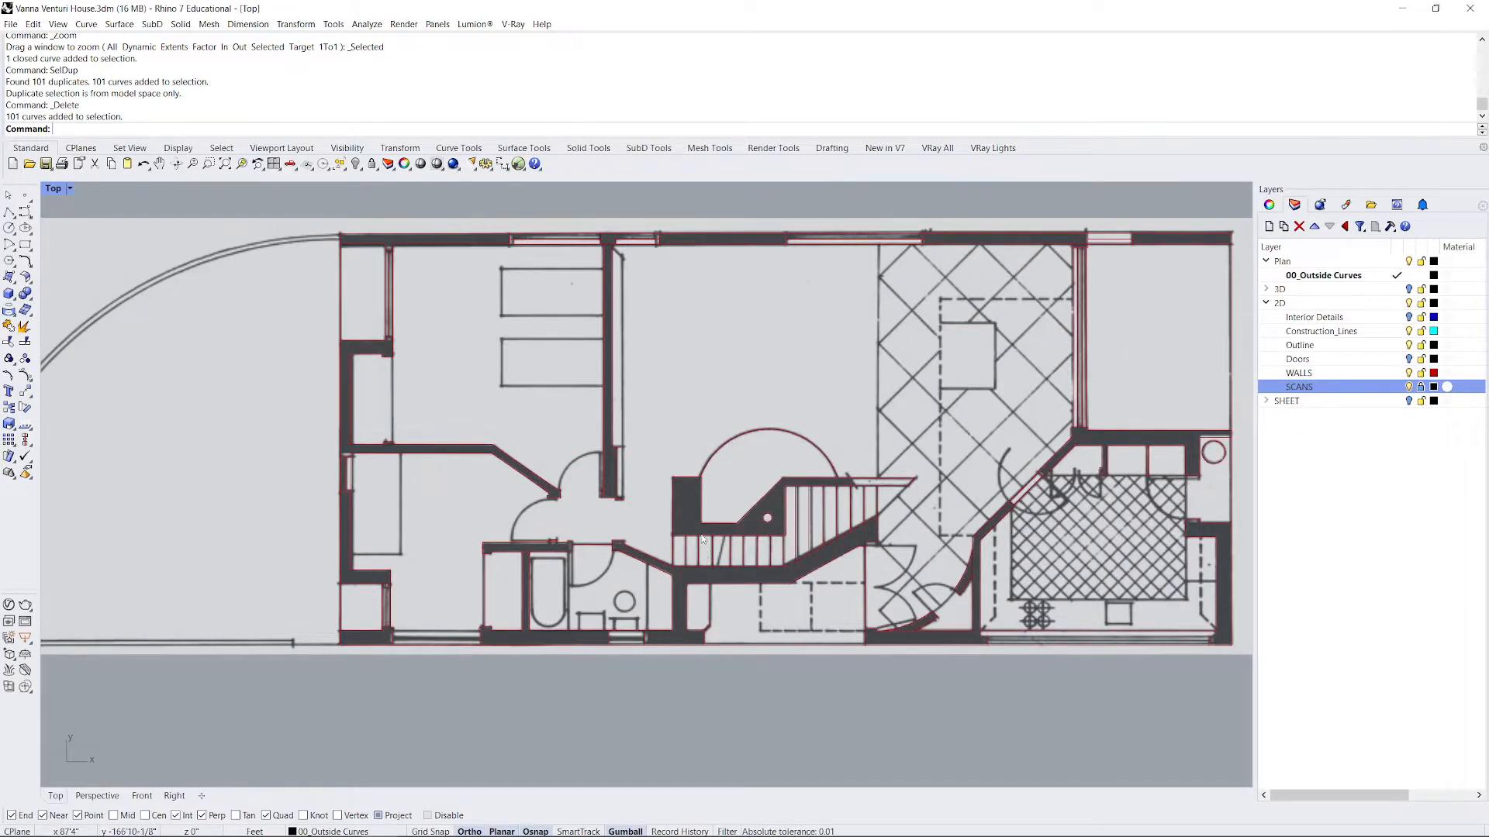
pyautogui.click(710, 551)
pyautogui.press('Escape')
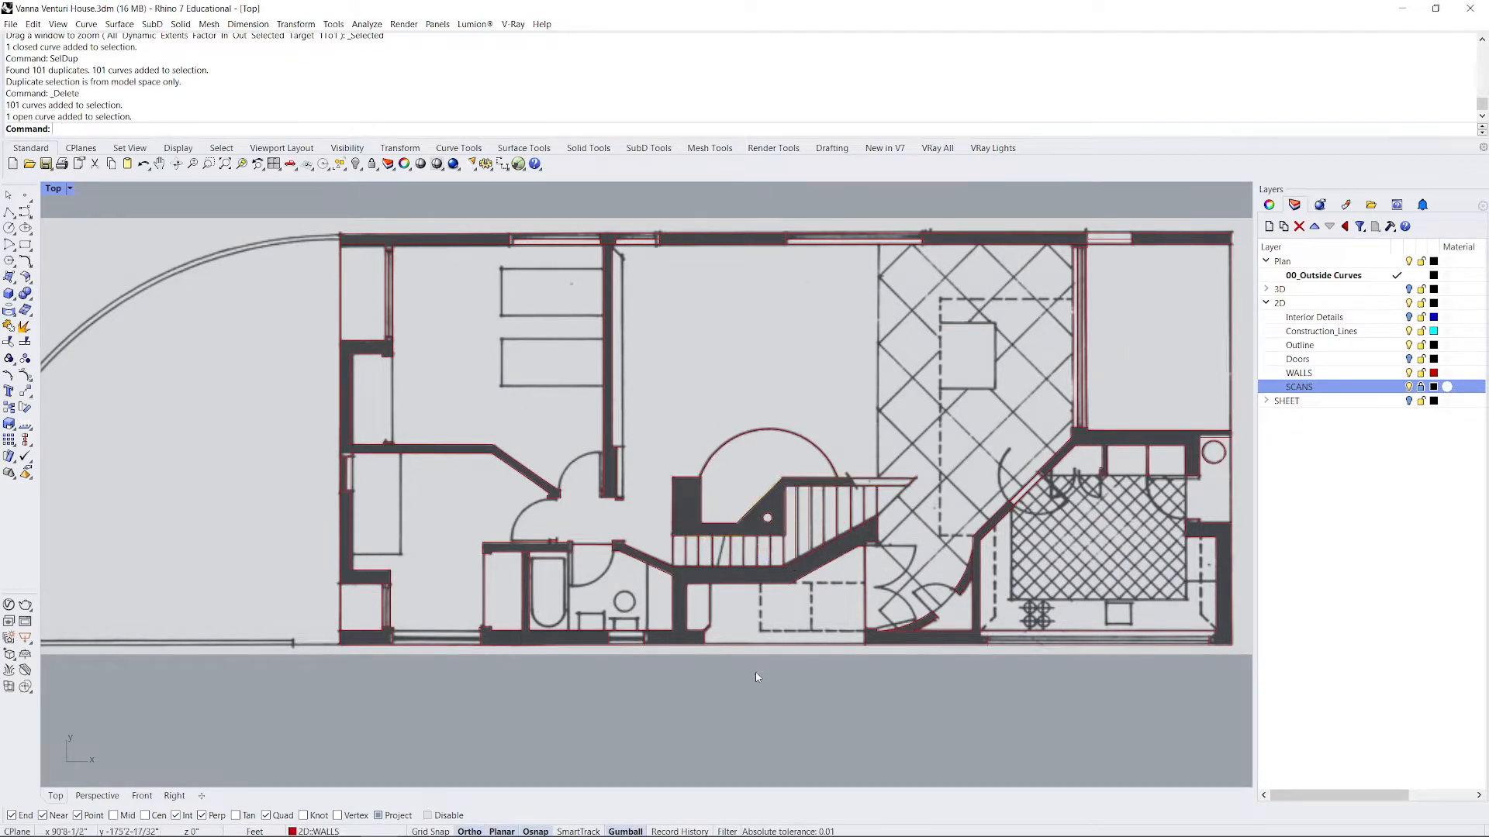
pyautogui.click(687, 605)
pyautogui.press('Delete')
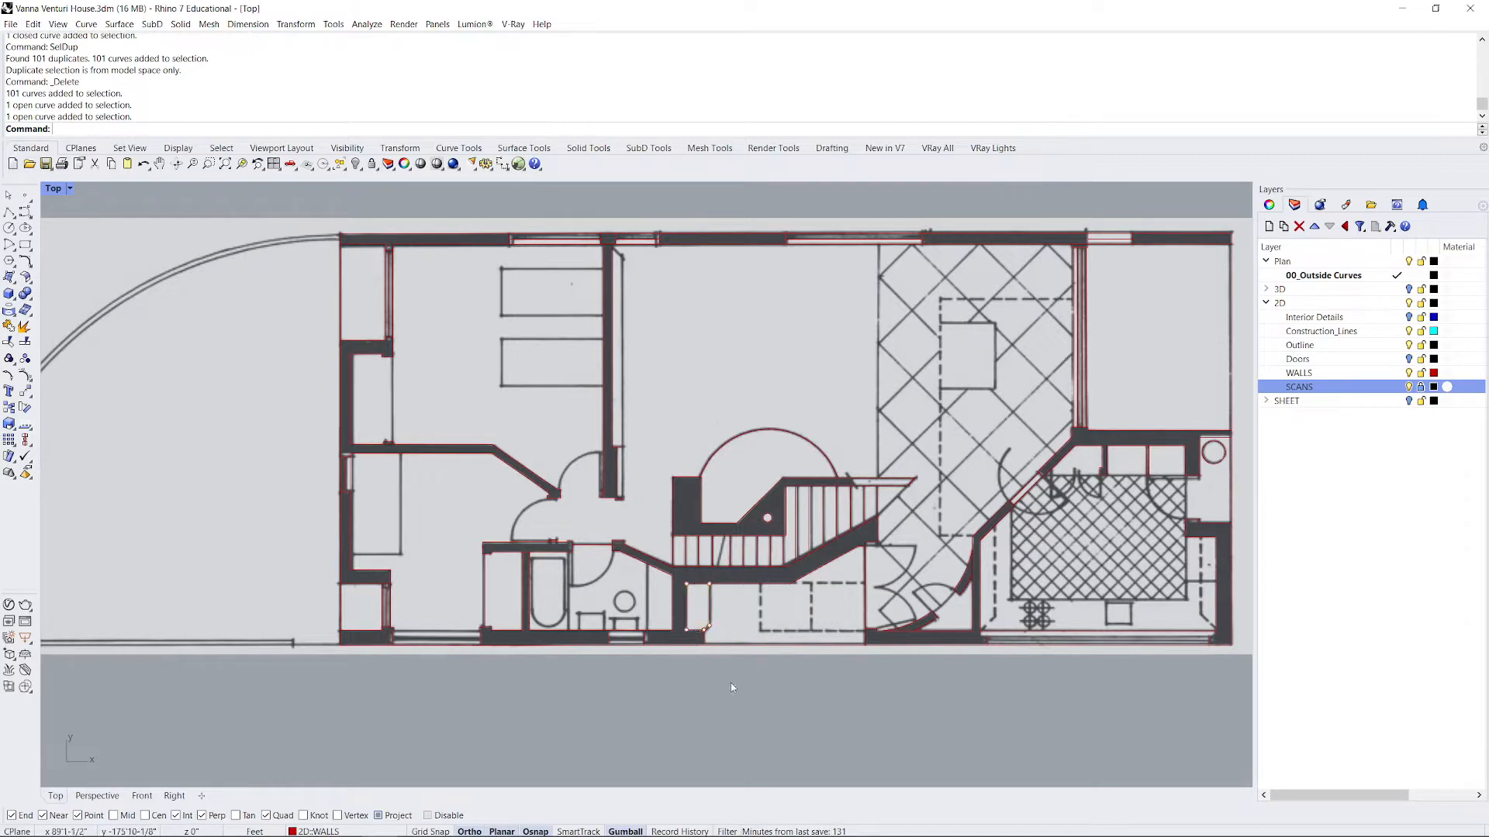
pyautogui.click(705, 642)
pyautogui.scroll(3, 704, 644)
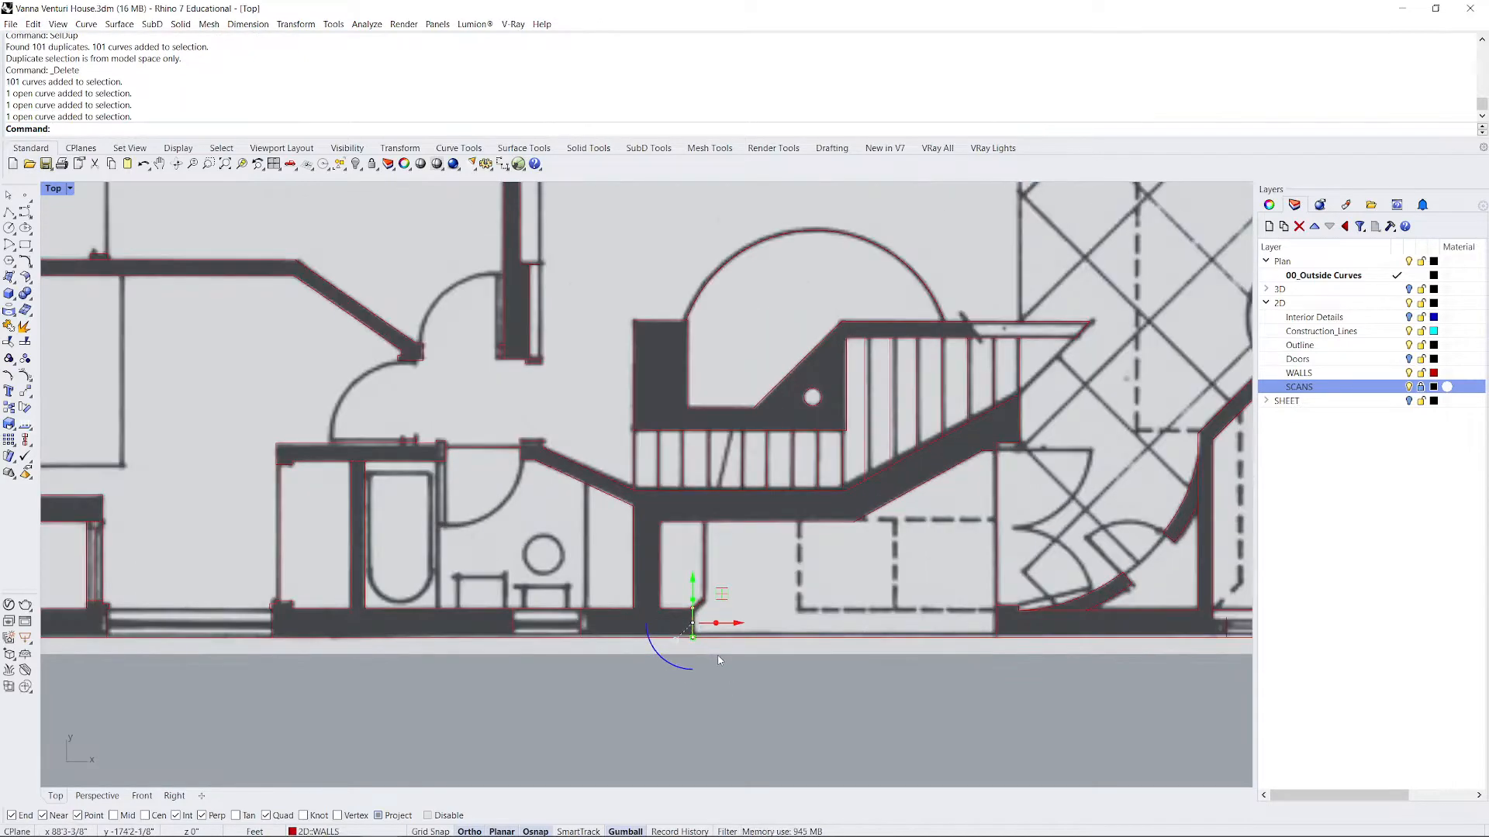
pyautogui.press('Delete')
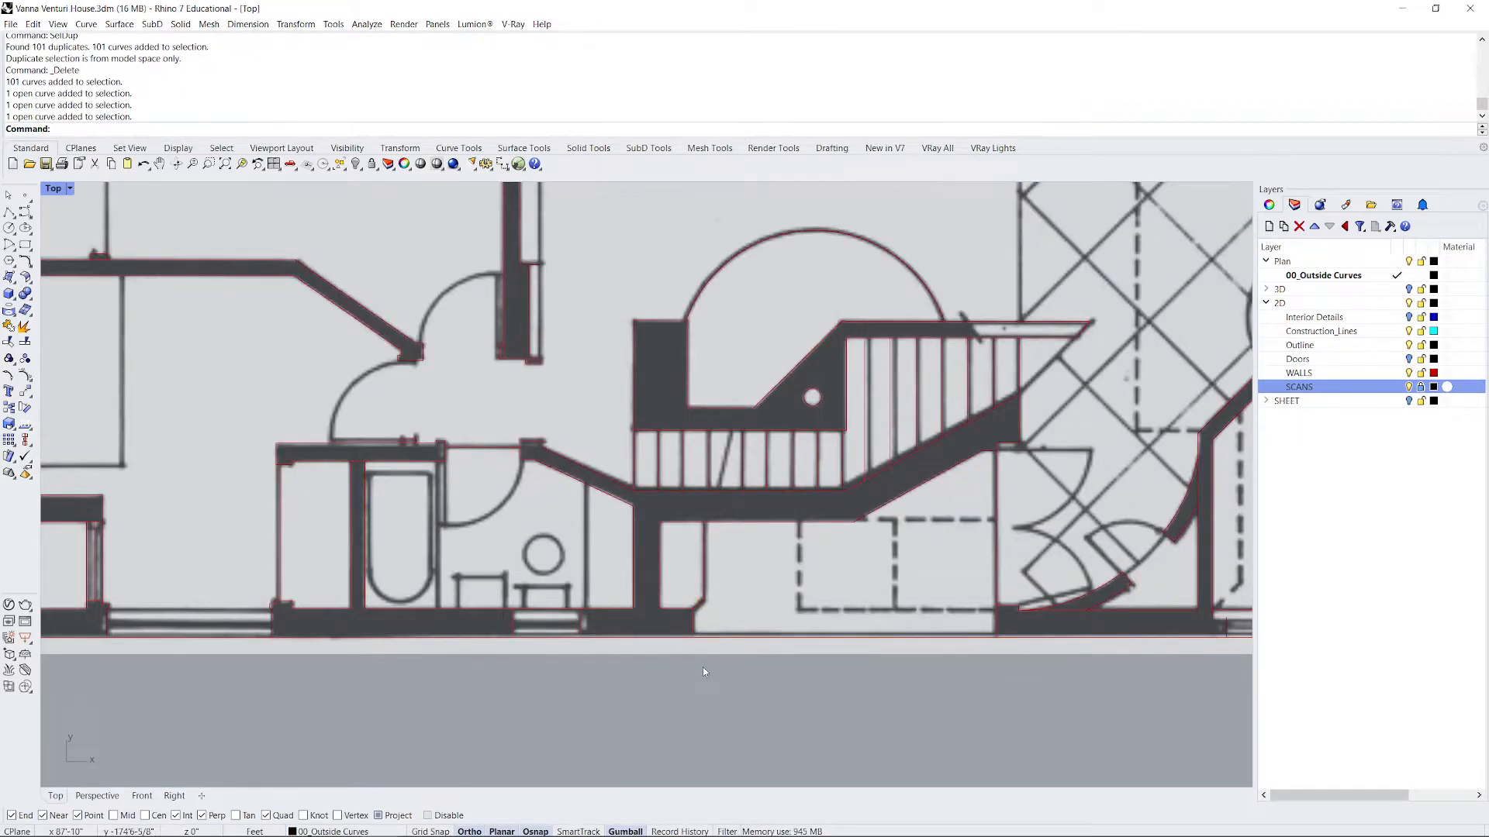
pyautogui.scroll(-2, 703, 668)
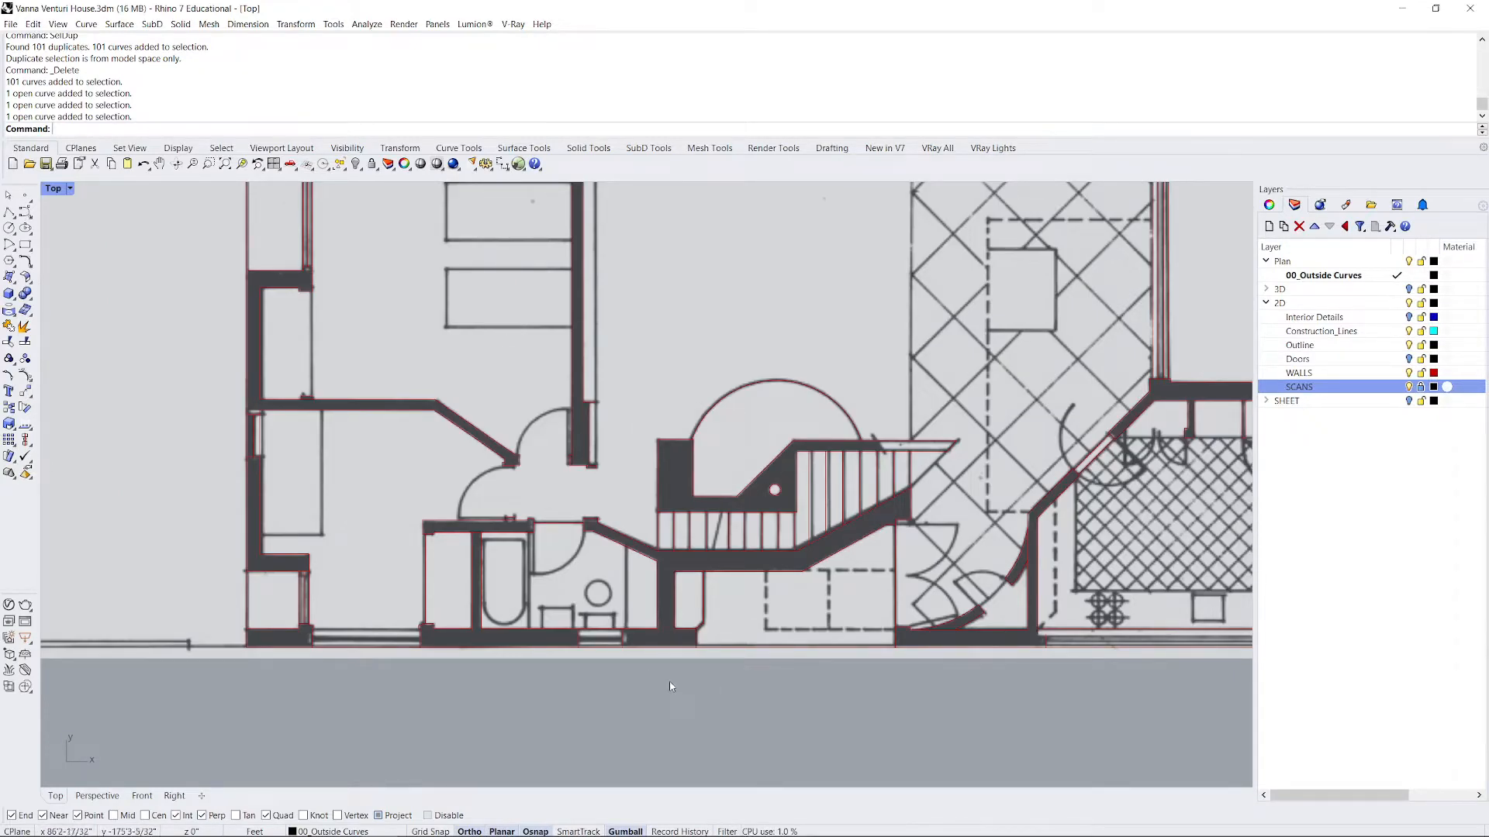
pyautogui.scroll(-2, 671, 686)
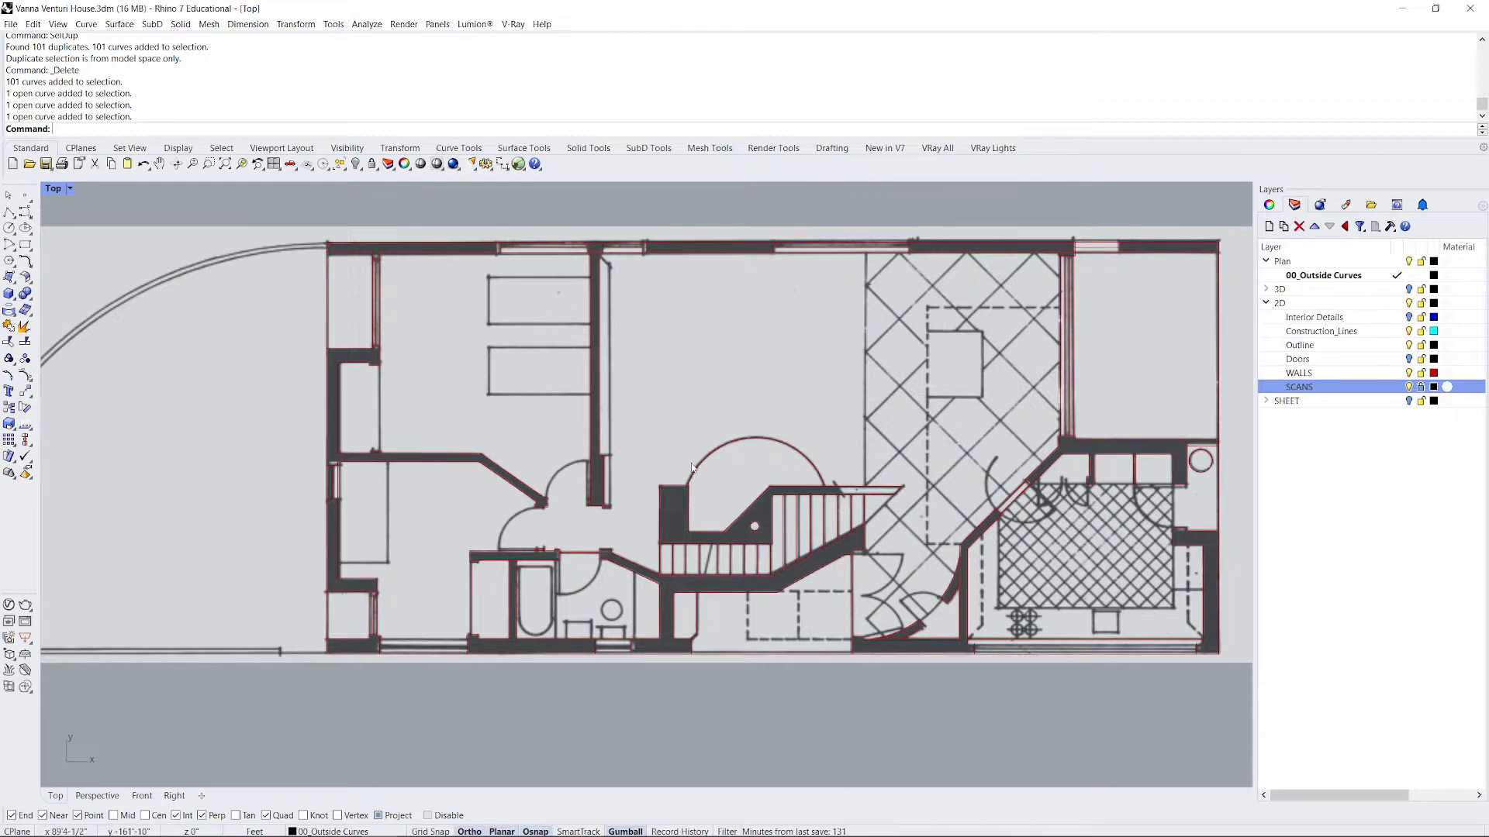
pyautogui.scroll(-2, 542, 667)
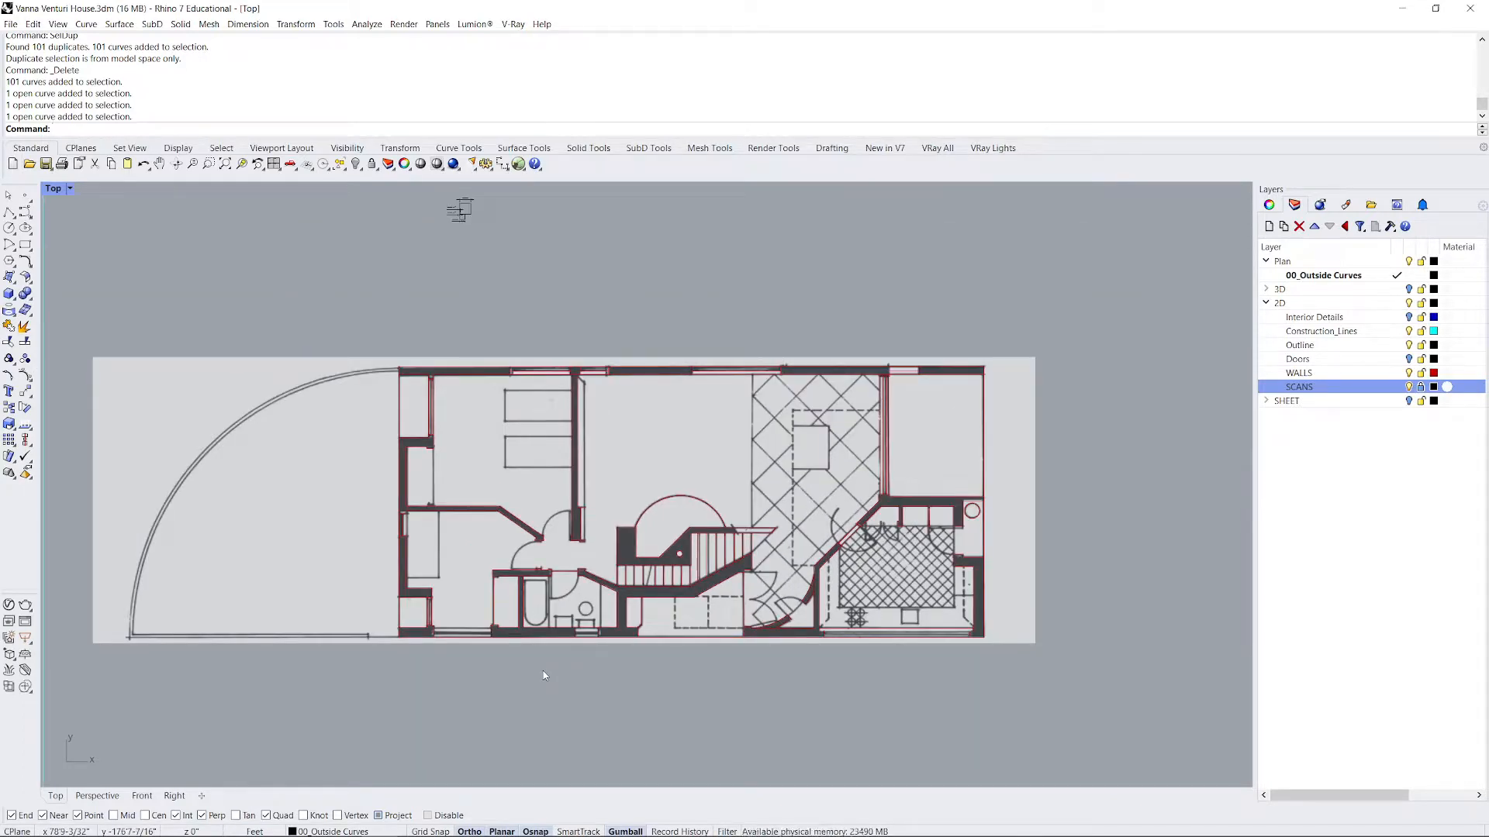
# Select the self-intersecting curves with SelSelfIntersectingCrv and explode them into segments.
pyautogui.write('el')
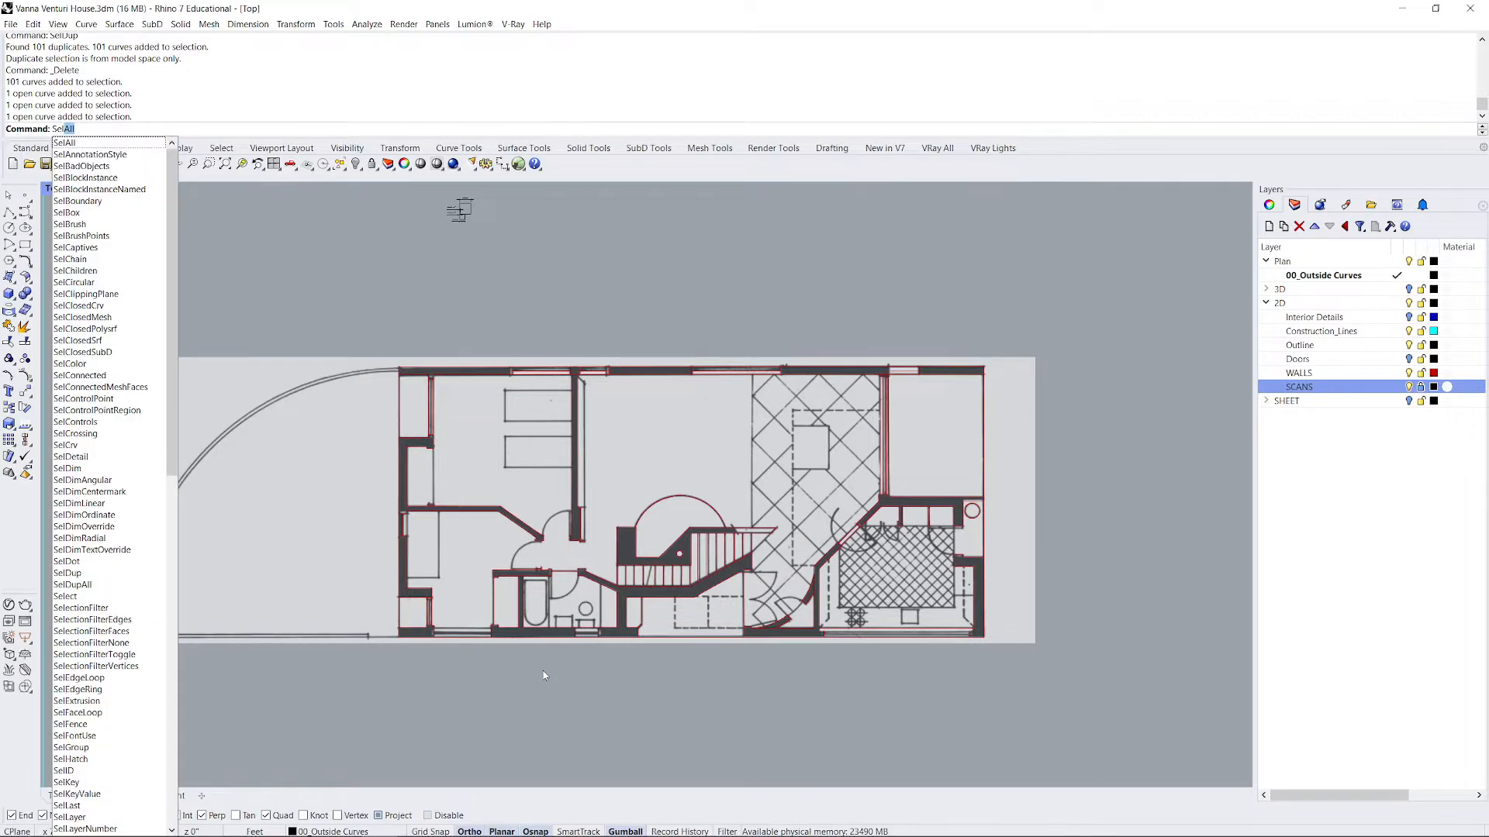
pyautogui.write('SelfIntersectingCrv')
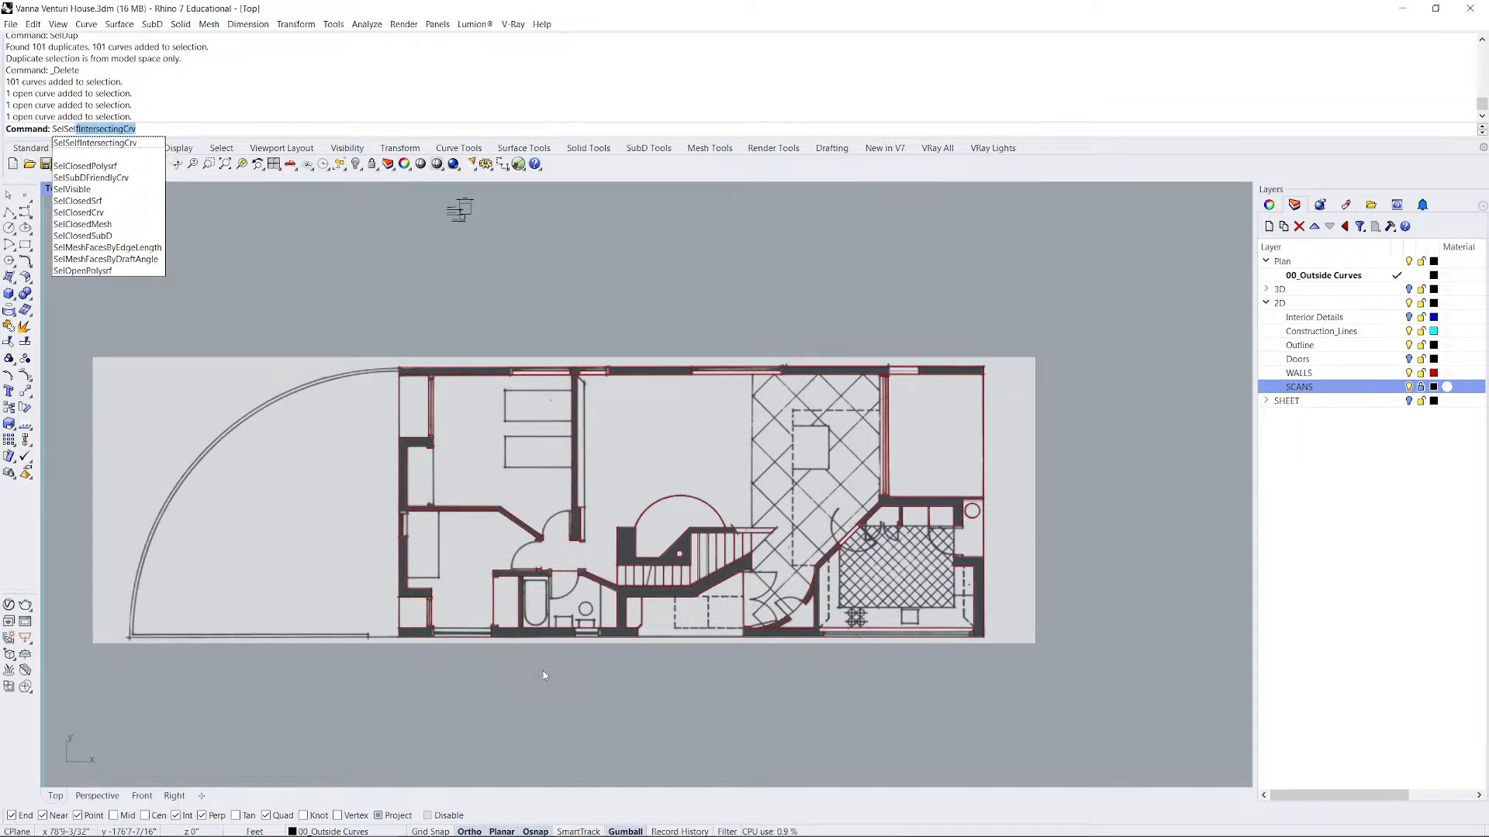
pyautogui.press('Return')
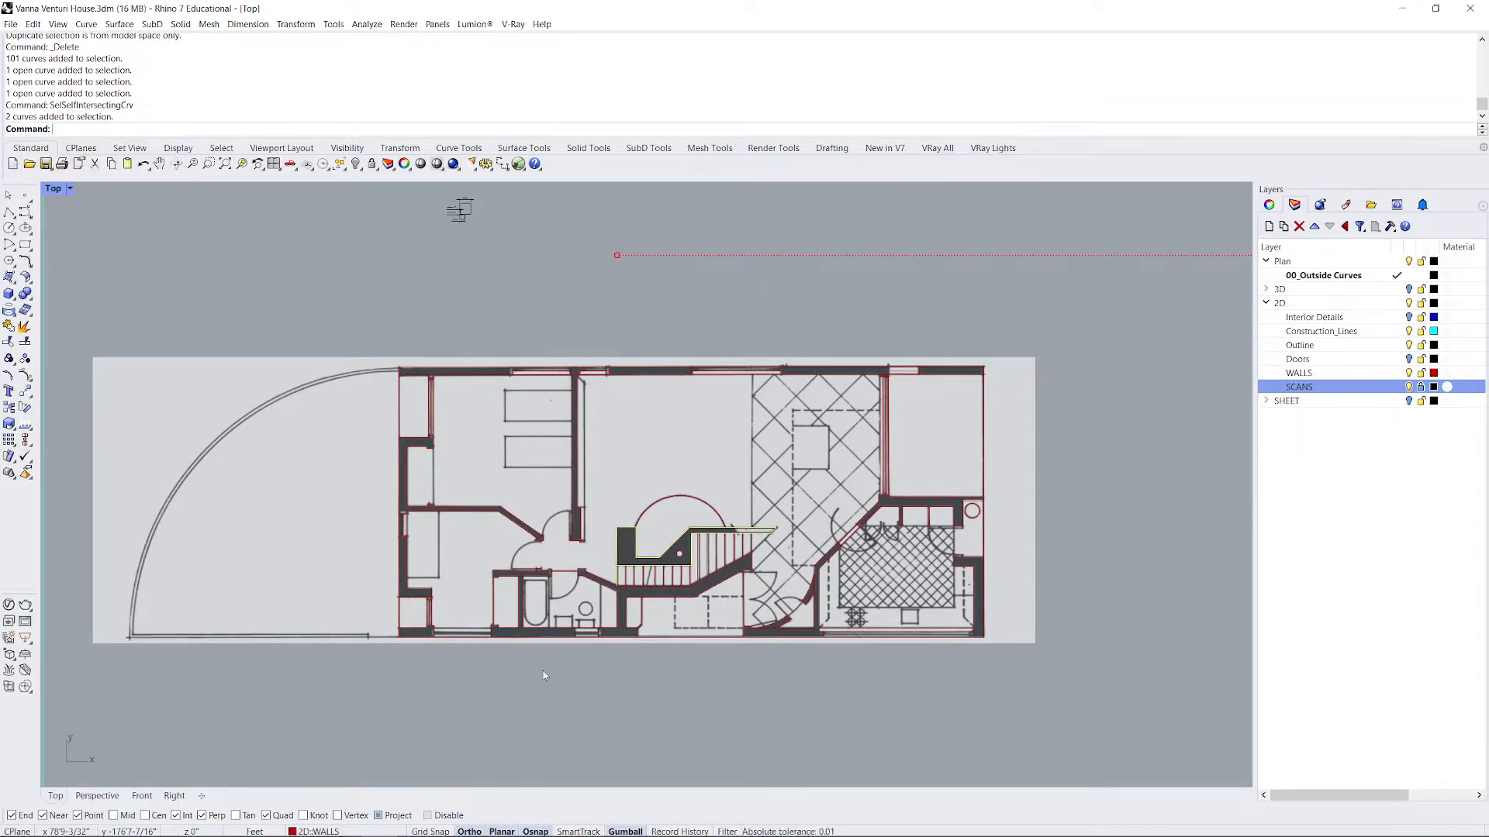
pyautogui.scroll(6, 634, 561)
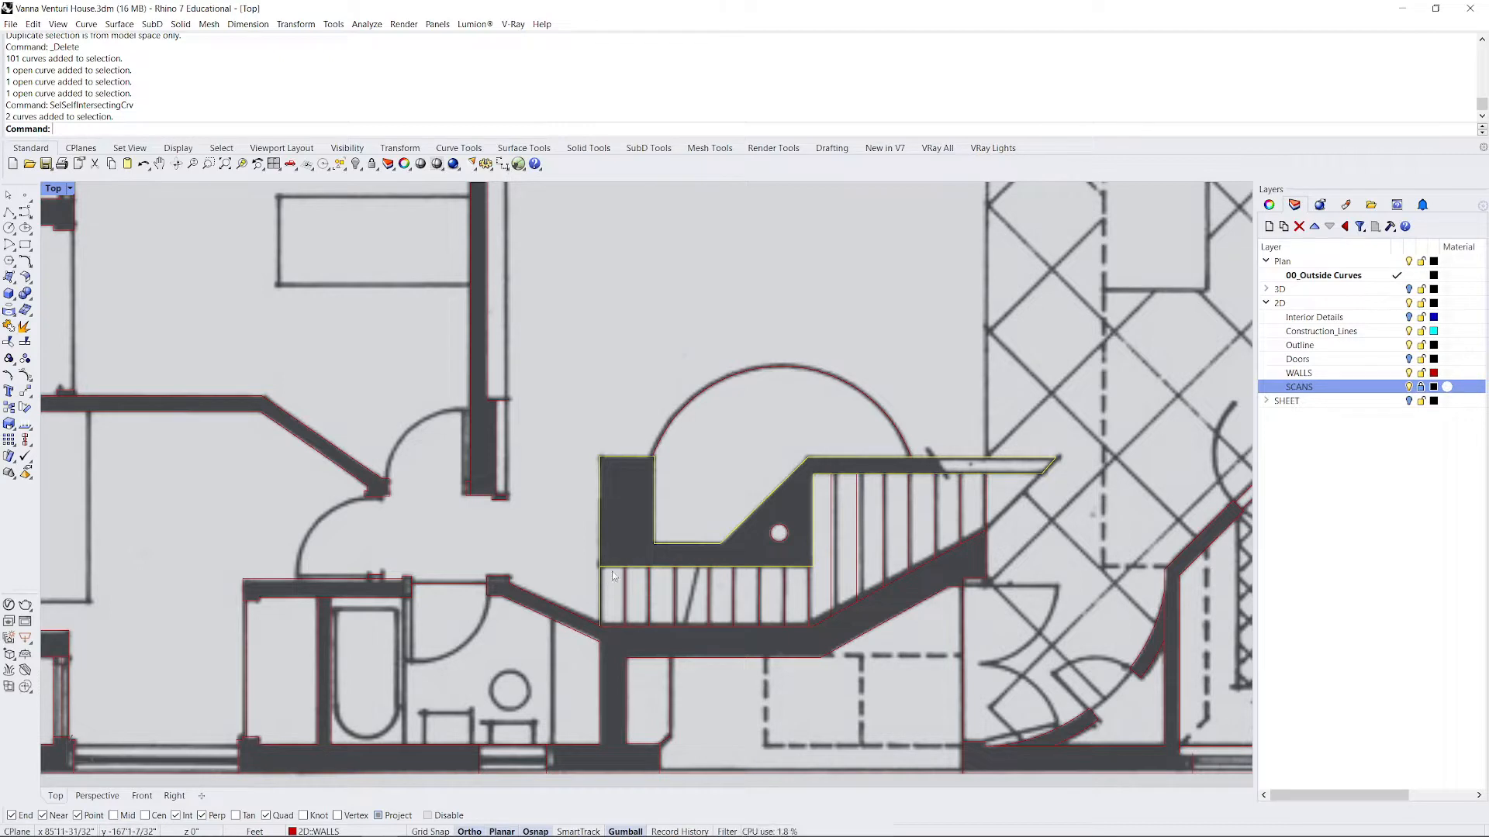
pyautogui.write('Explode')
pyautogui.press('Return')
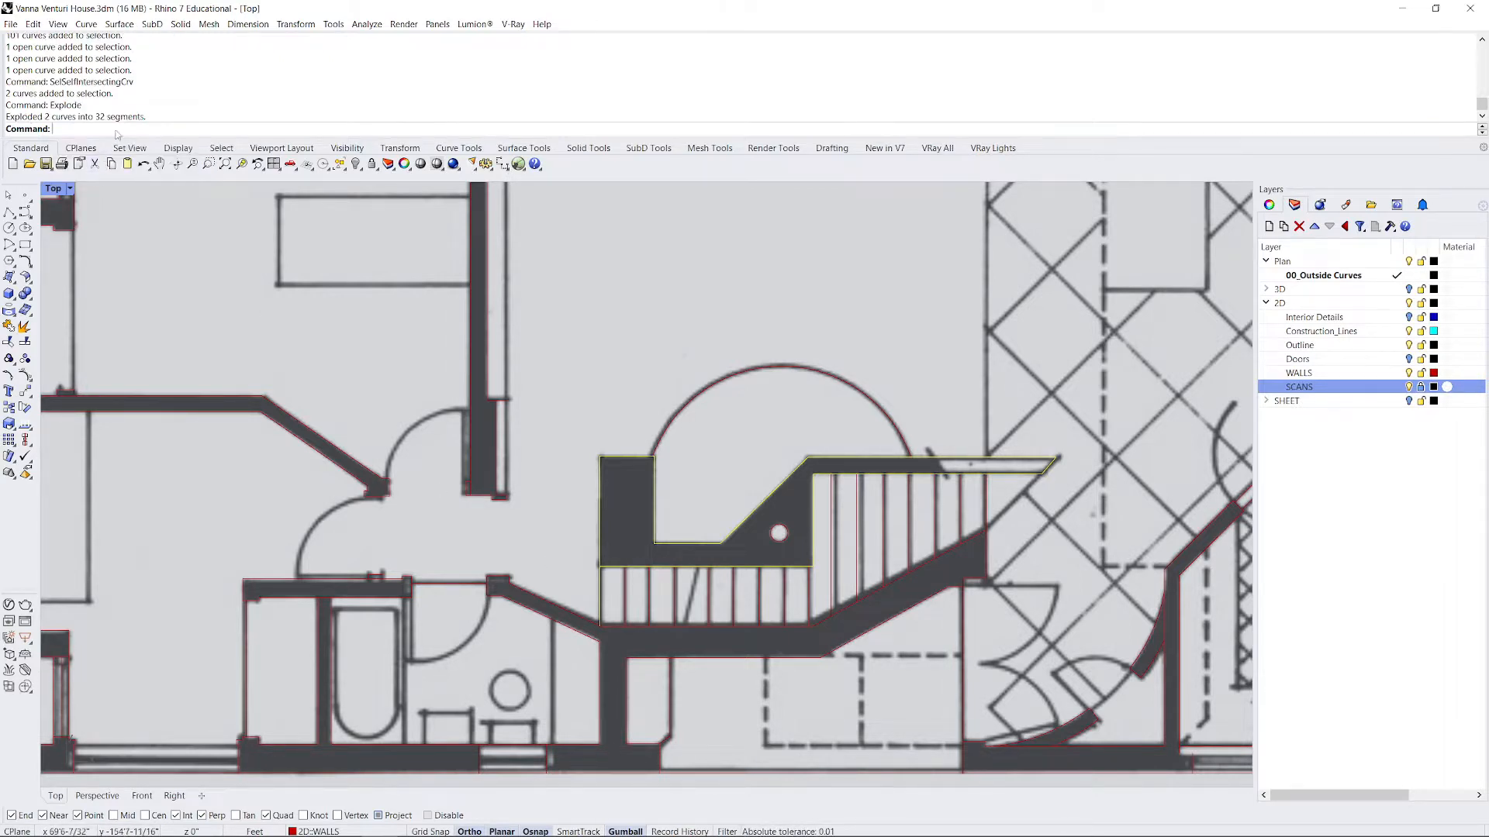
# Exclude the long vertical line at the stair's west end from the selection and join the other exploded segments.
pyautogui.keyDown('ctrl'); pyautogui.click(601, 518); pyautogui.keyUp('ctrl')
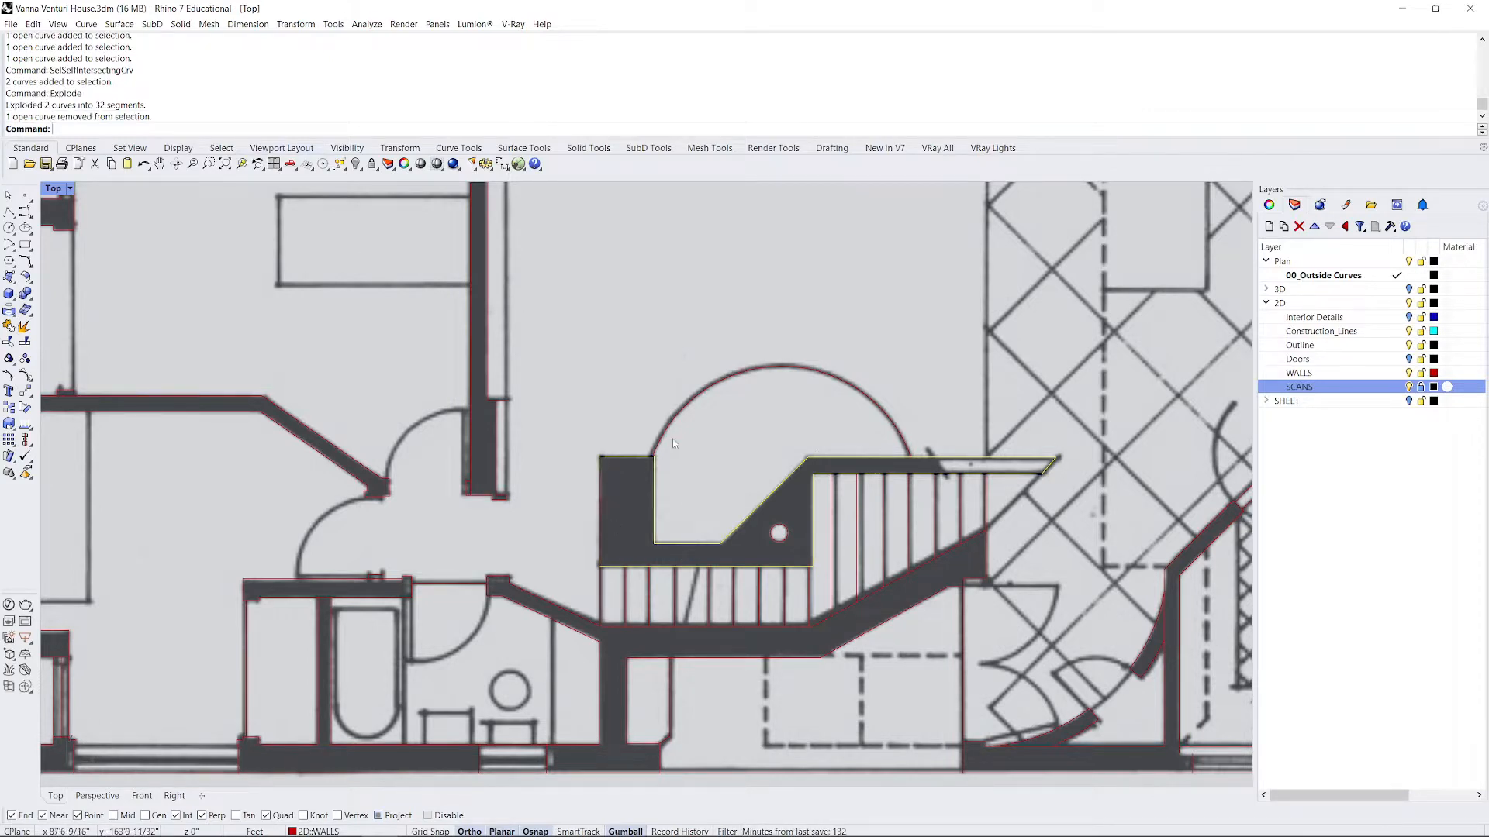
pyautogui.write('join')
pyautogui.press('Return')
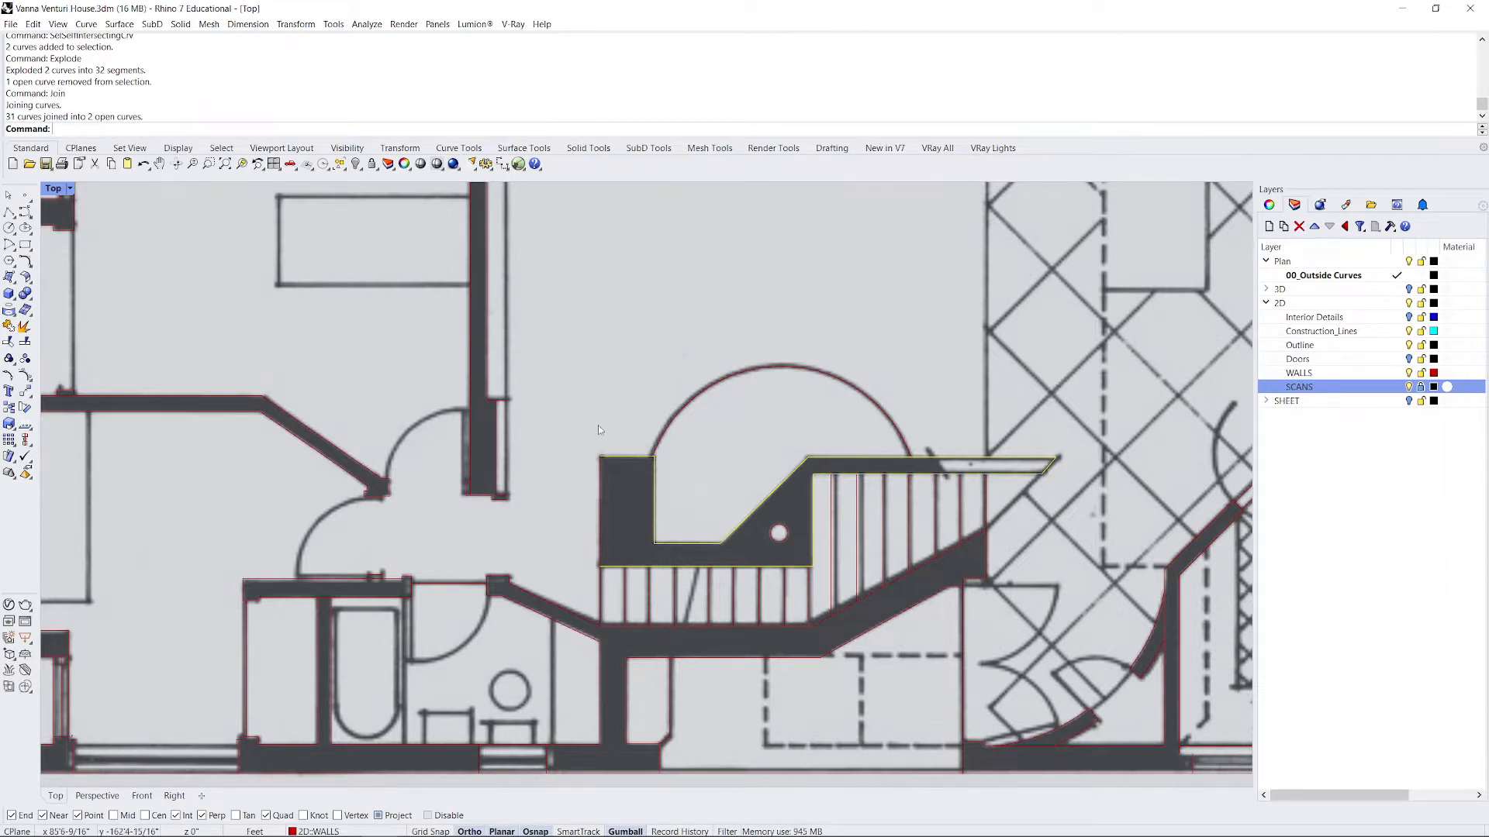
pyautogui.press('Escape')
# Split the long vertical line at the stair's west end, using the chimney and stair wall outline as the cutting object.
pyautogui.click(600, 497)
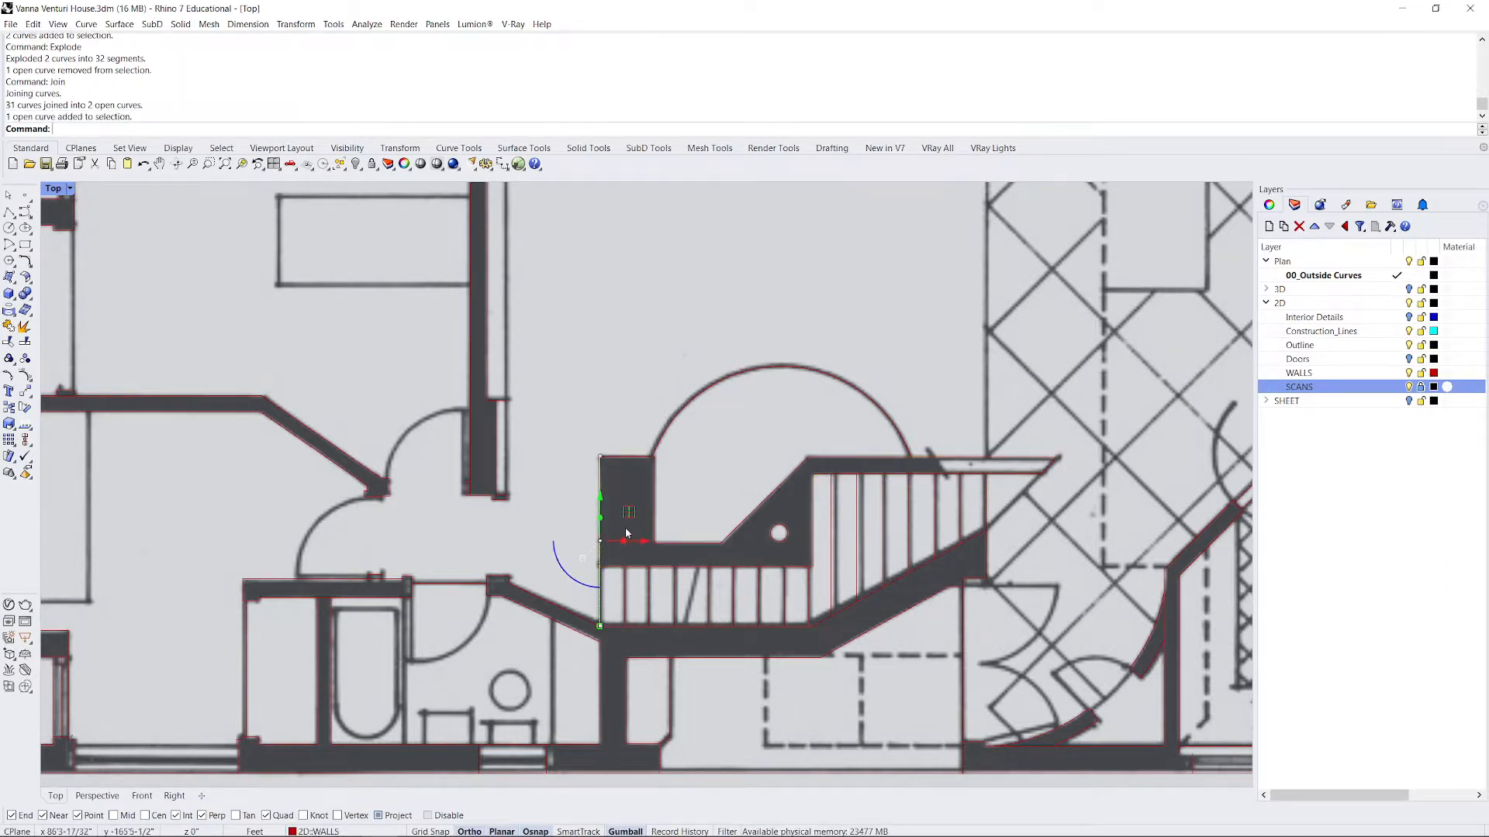
pyautogui.click(610, 568)
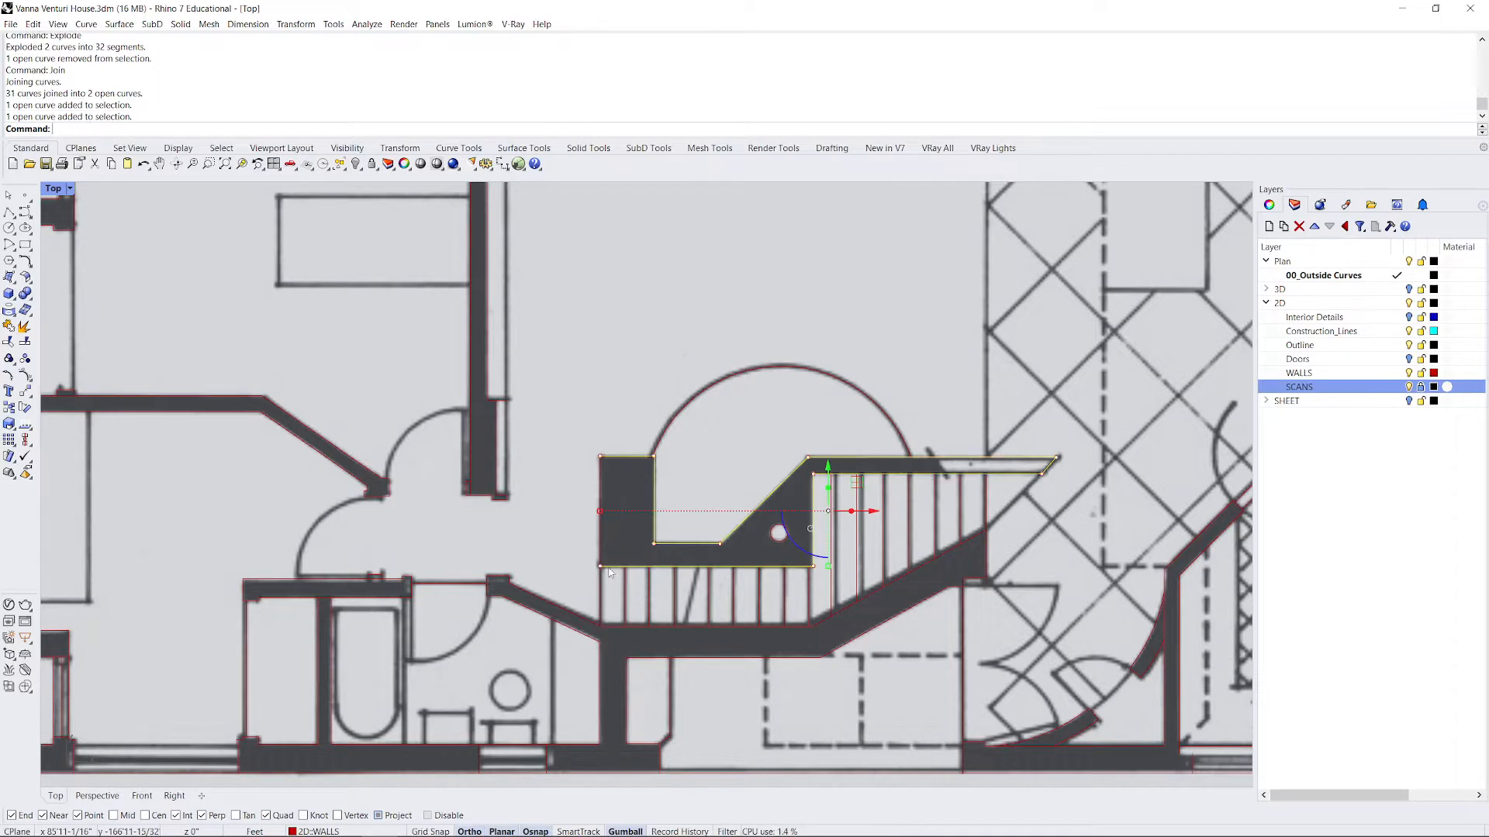
pyautogui.press('Escape')
pyautogui.click(597, 543)
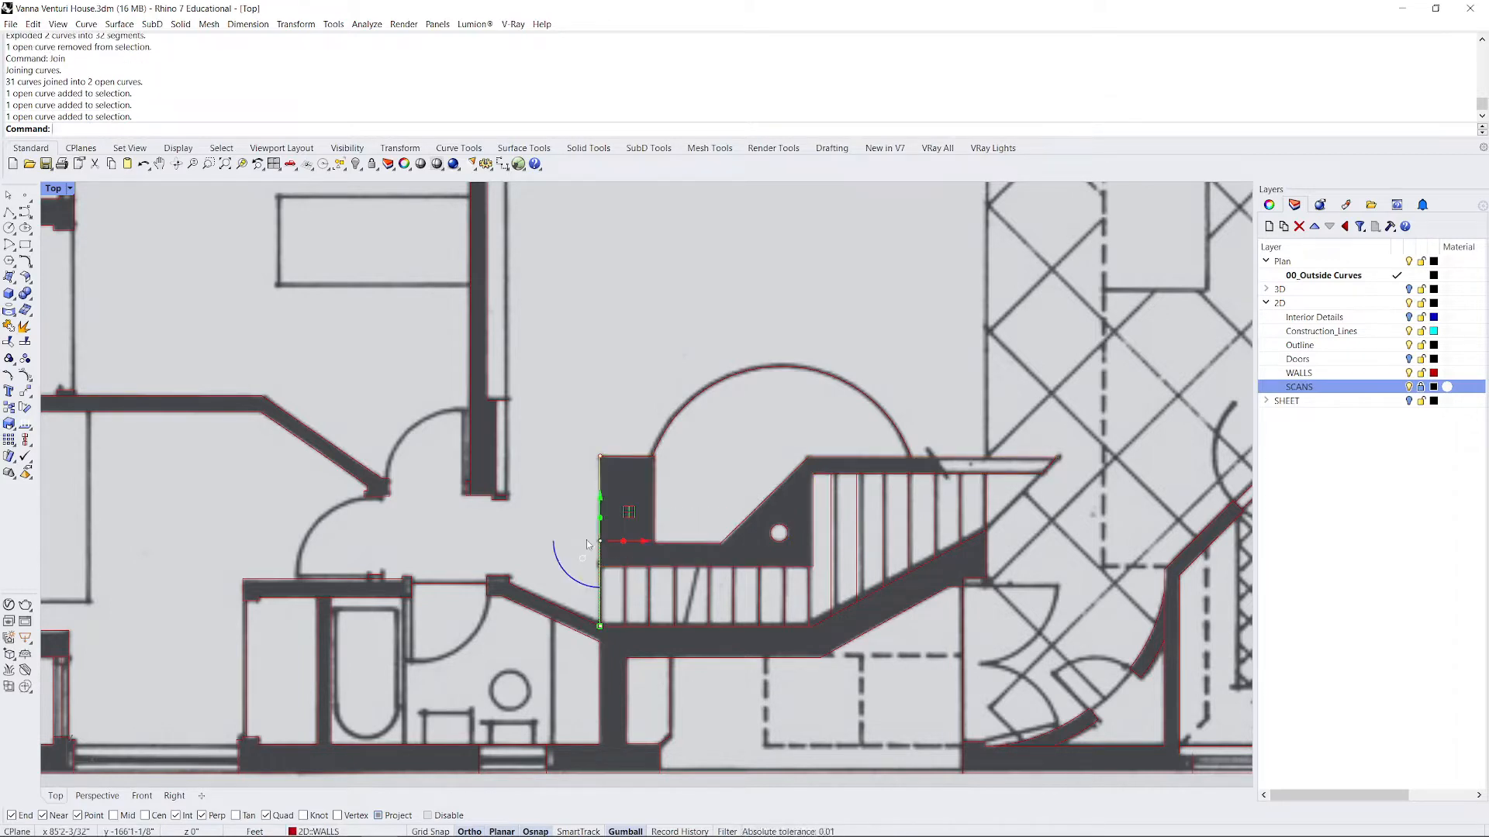
pyautogui.write('Split')
pyautogui.press('Return')
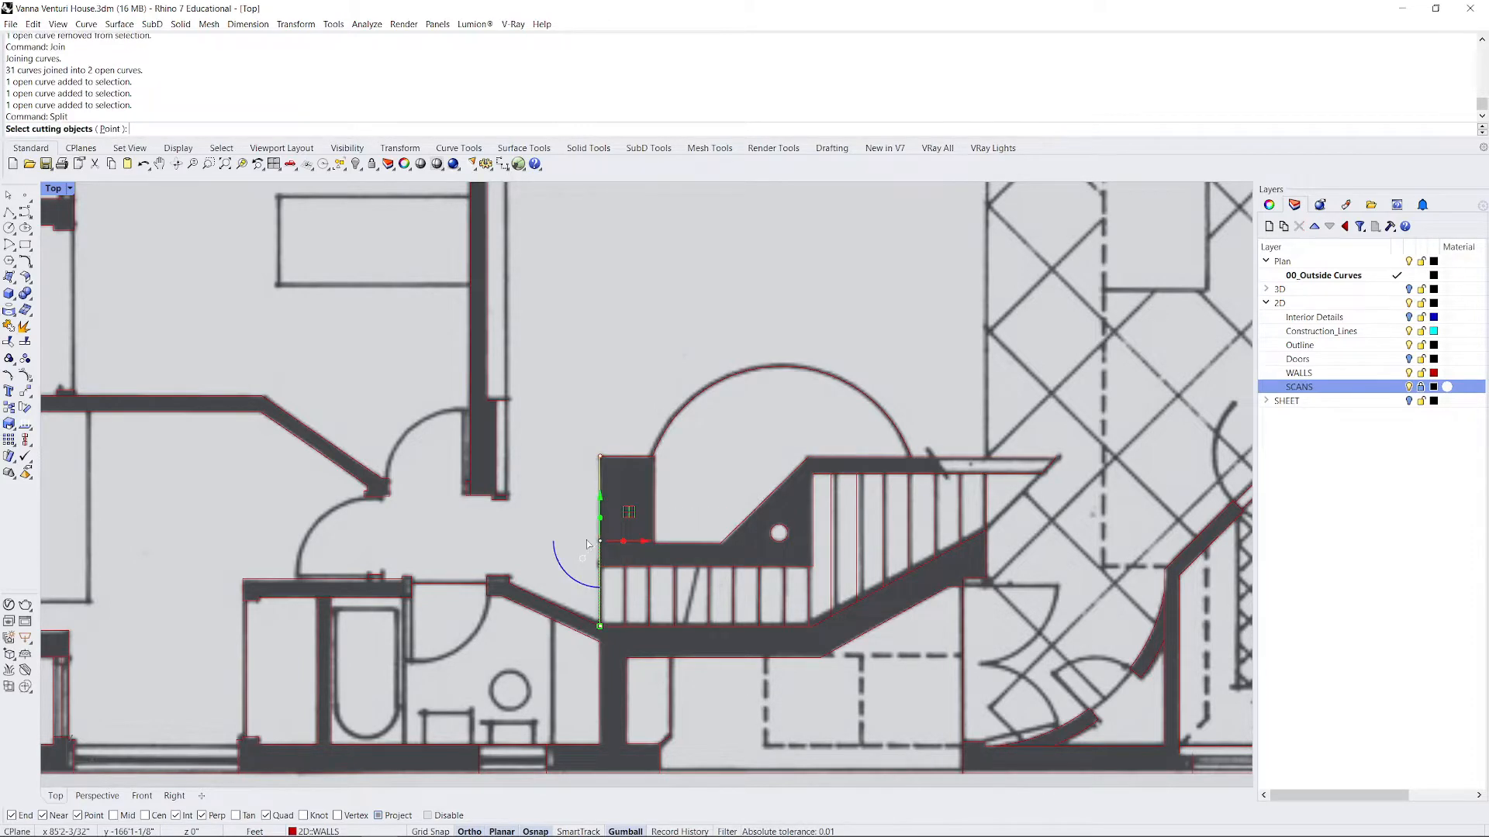
pyautogui.click(630, 460)
pyautogui.press('Return')
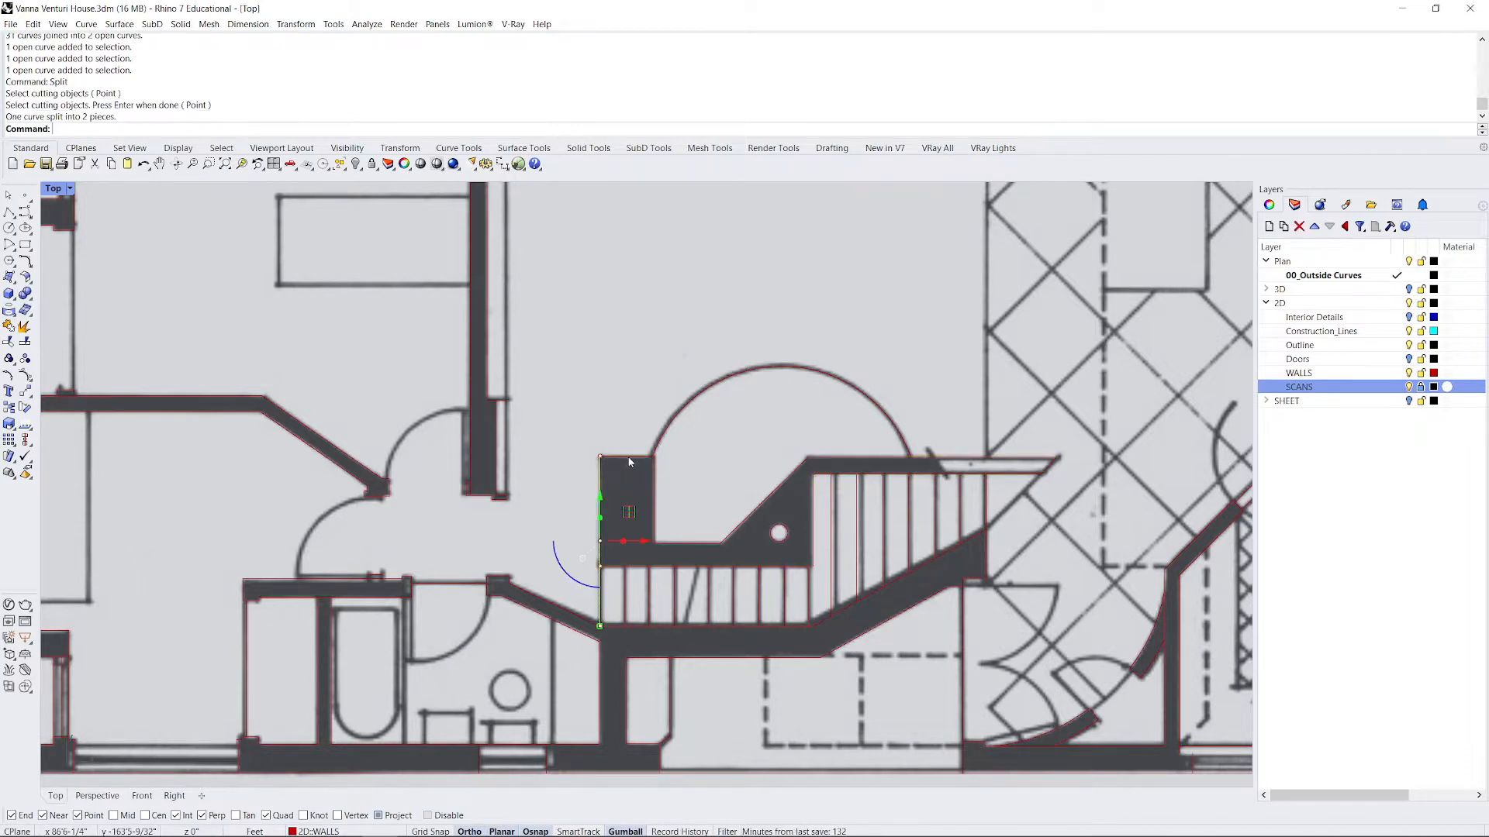
# Join the chimney and stair wall outline with the upper piece of the split line into one closed curve.
pyautogui.click(650, 459)
pyautogui.press('Escape')
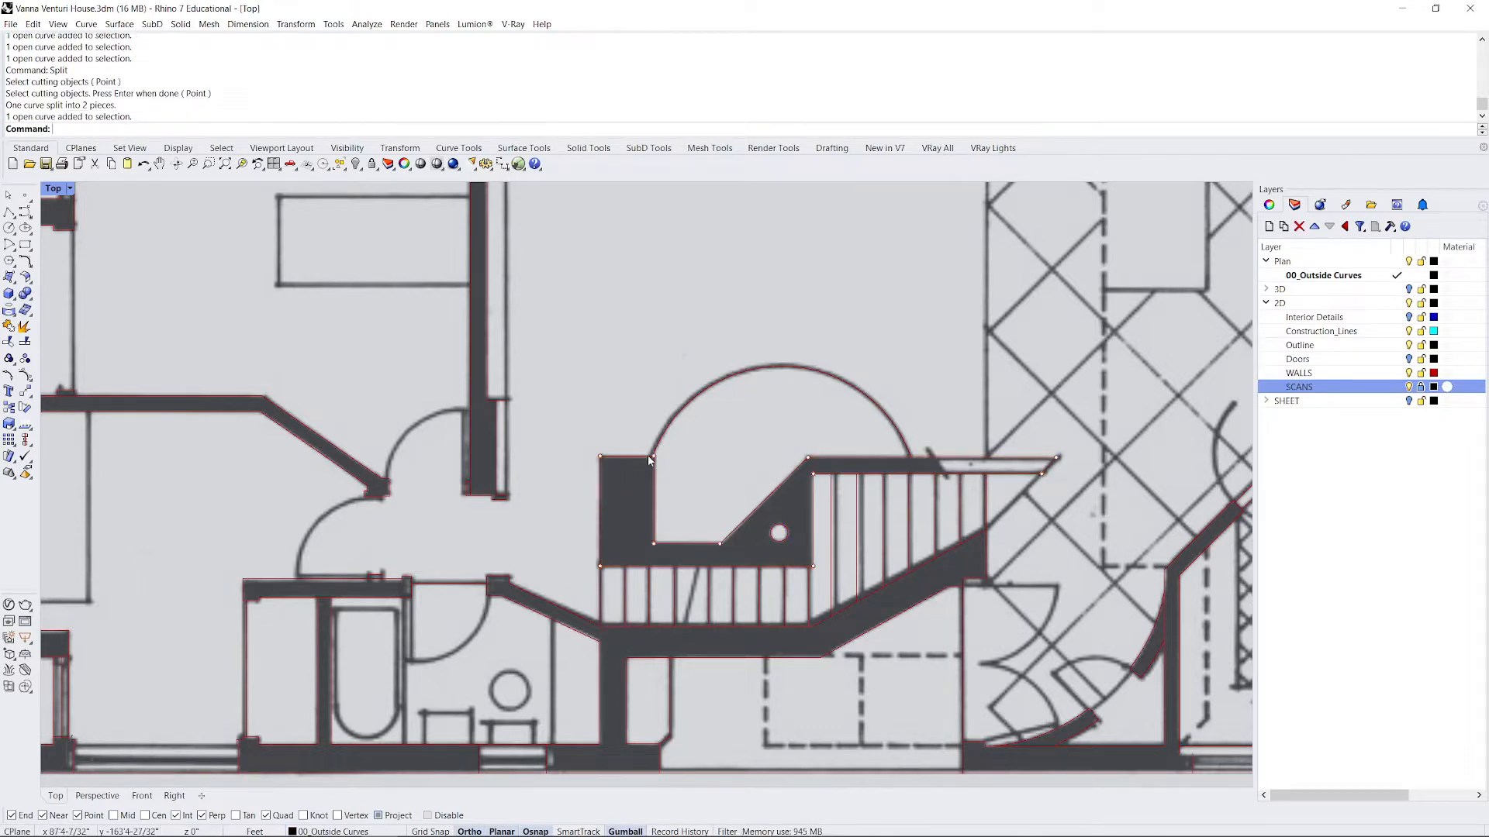
pyautogui.click(636, 458)
pyautogui.keyDown('shift'); pyautogui.click(599, 474); pyautogui.keyUp('shift')
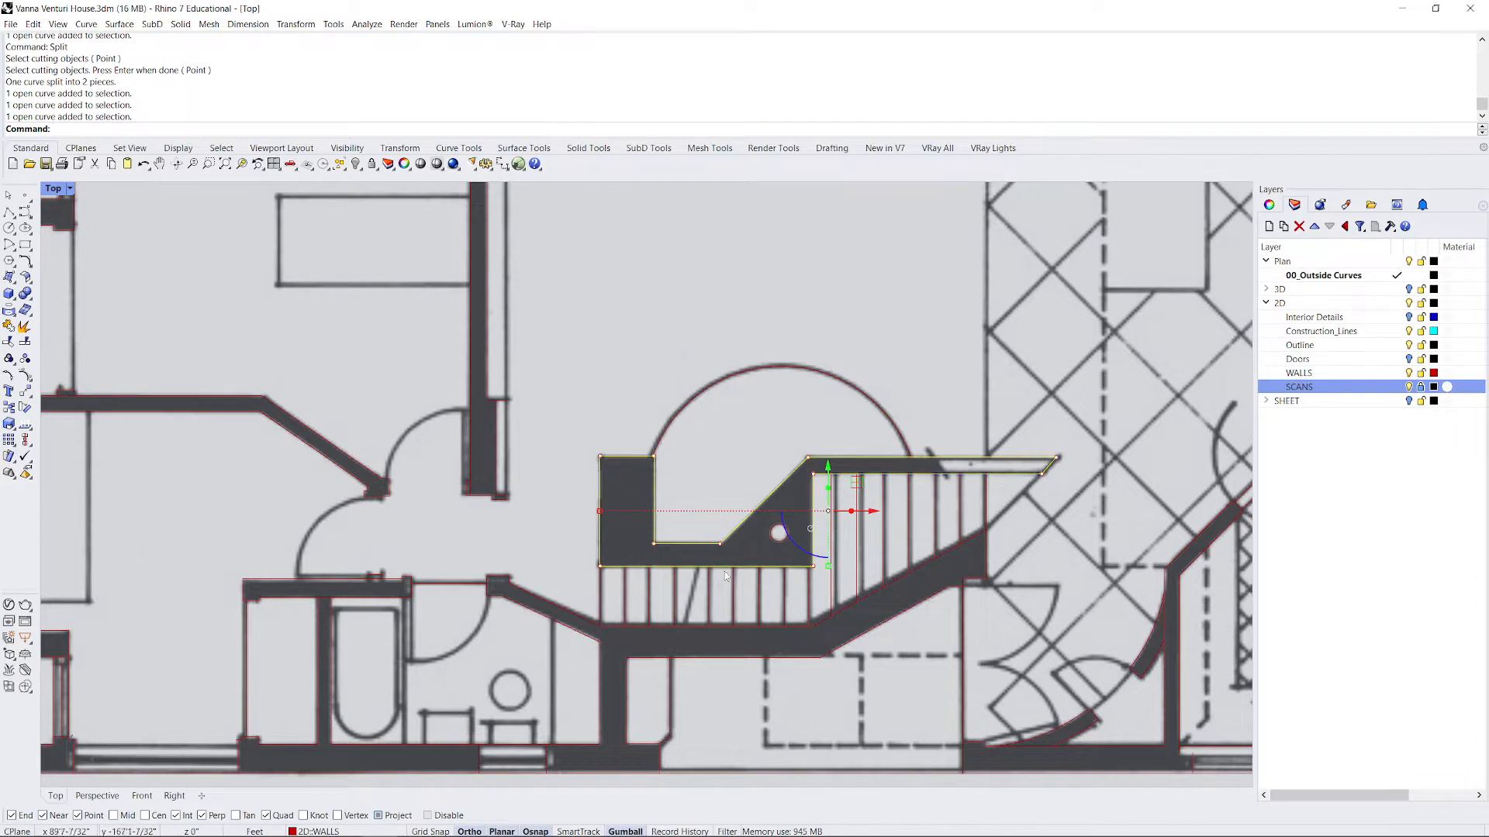
pyautogui.write('join')
pyautogui.press('Return')
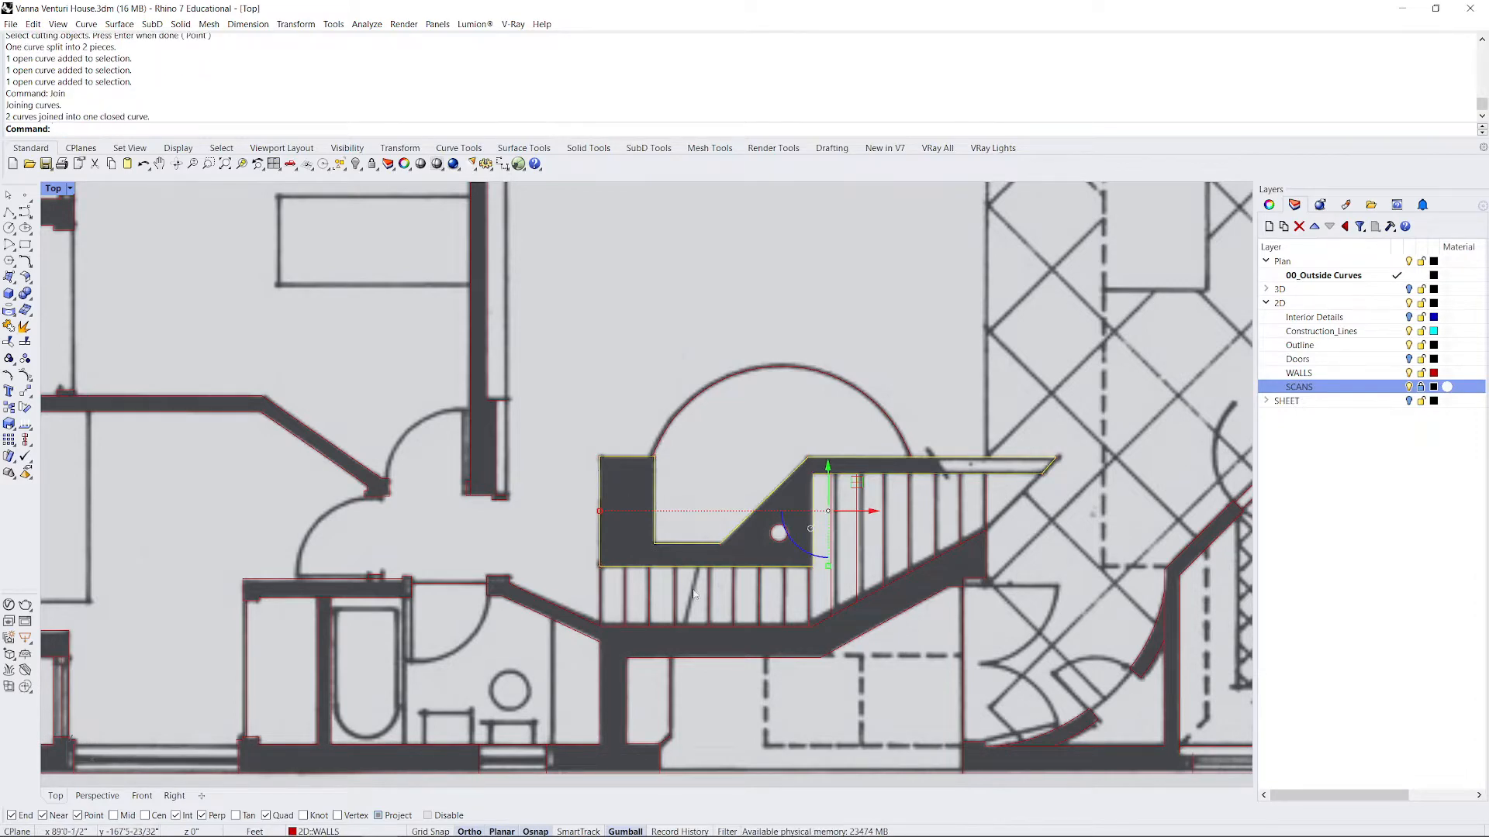
pyautogui.scroll(-3, 674, 591)
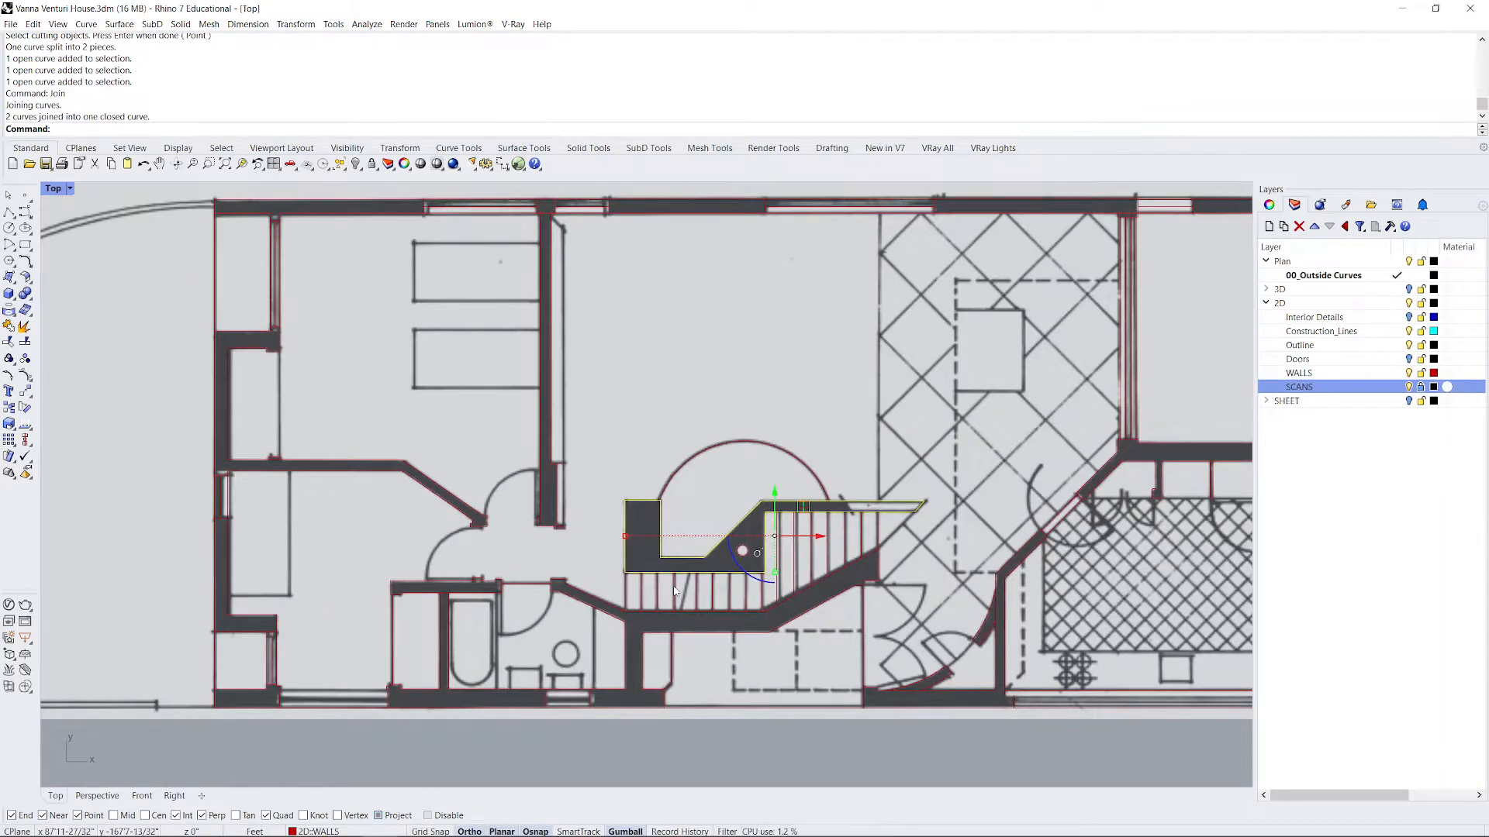
pyautogui.scroll(-2, 675, 590)
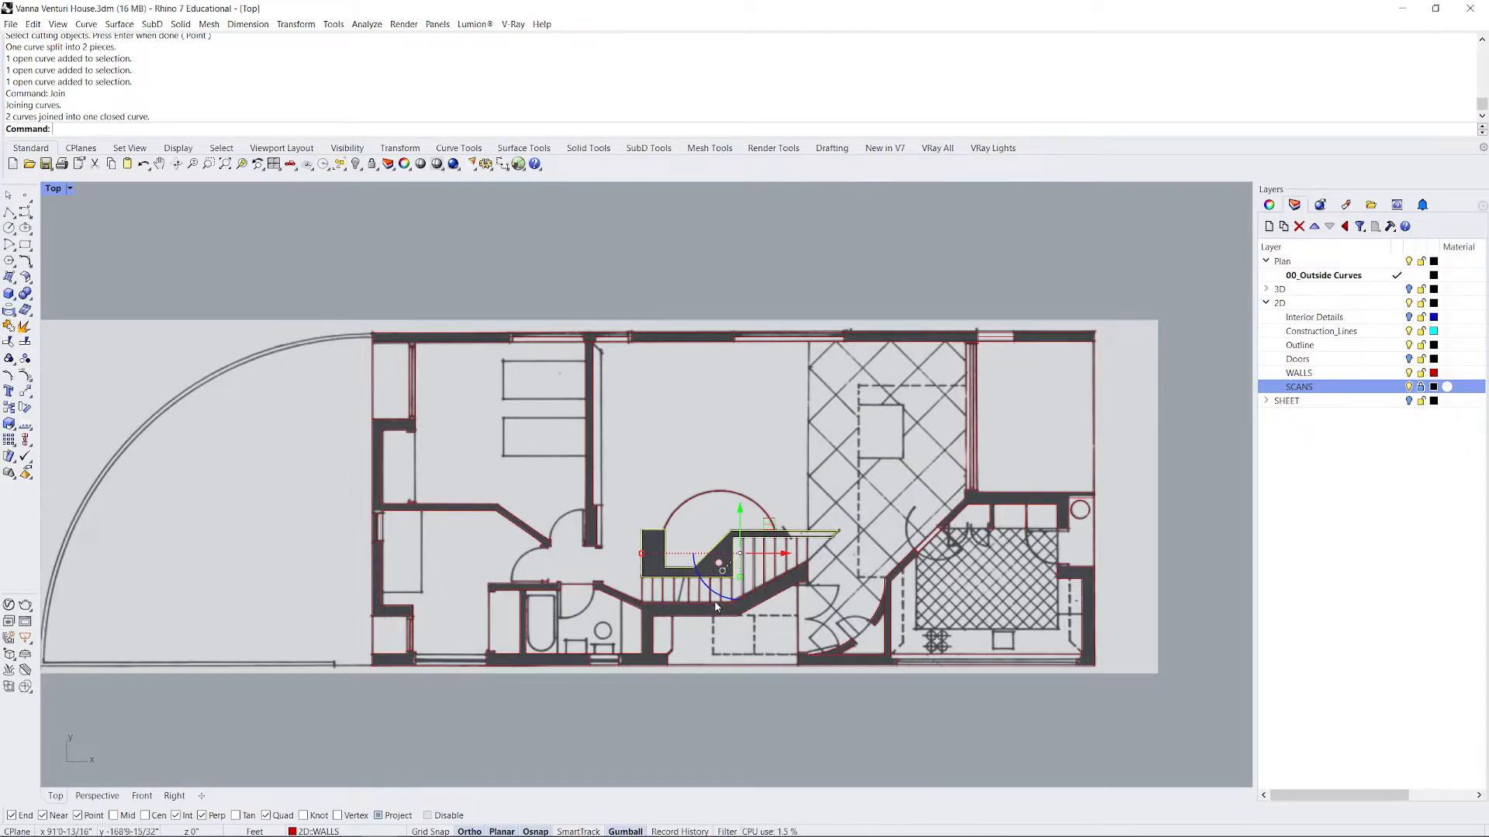
pyautogui.click(711, 692)
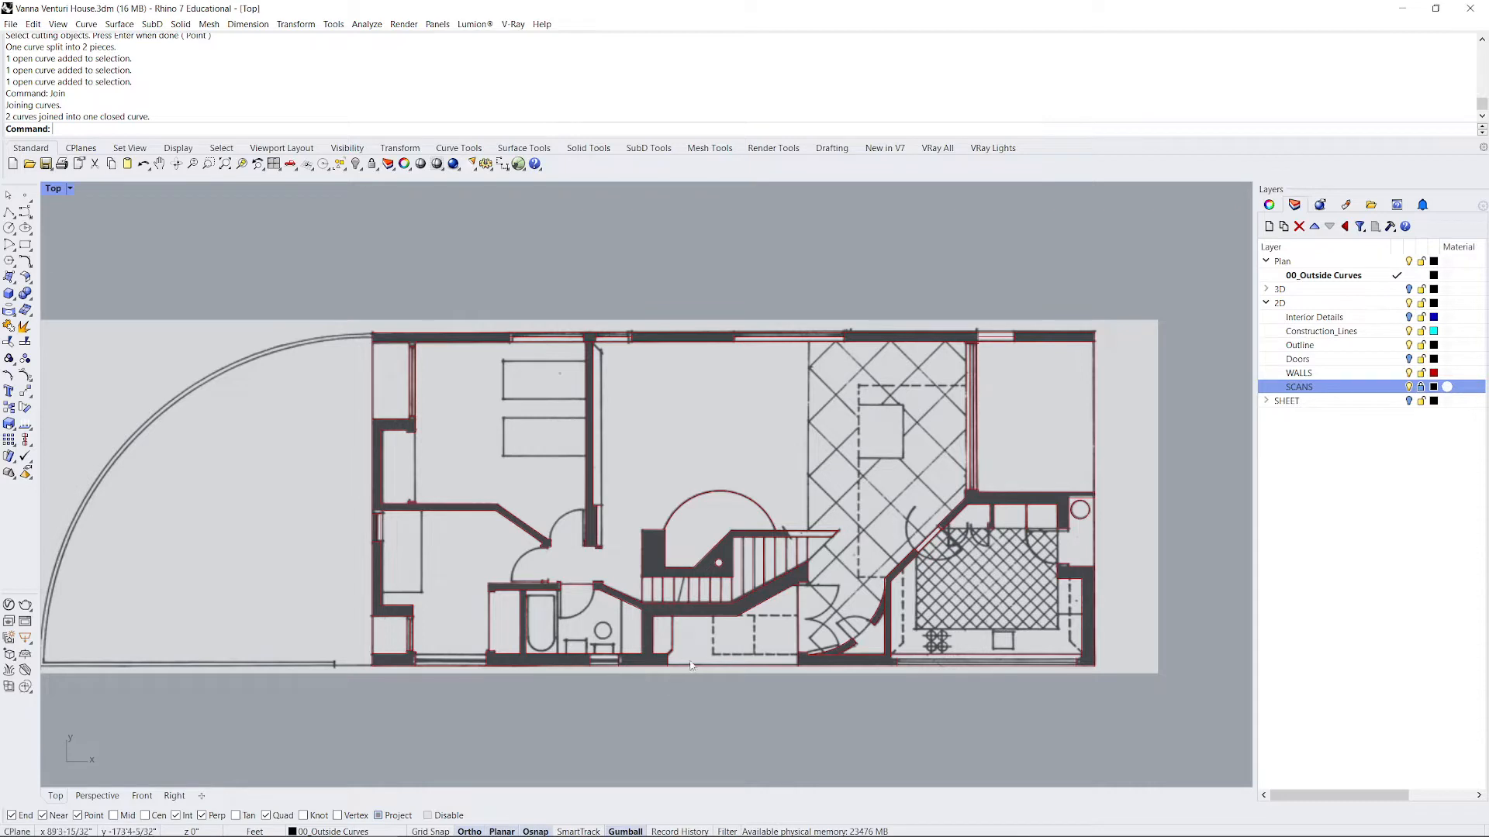
# Check the window curves in the upper bedroom's exterior walls and delete the short line at the lower end of its recessed window.
pyautogui.scroll(5, 388, 350)
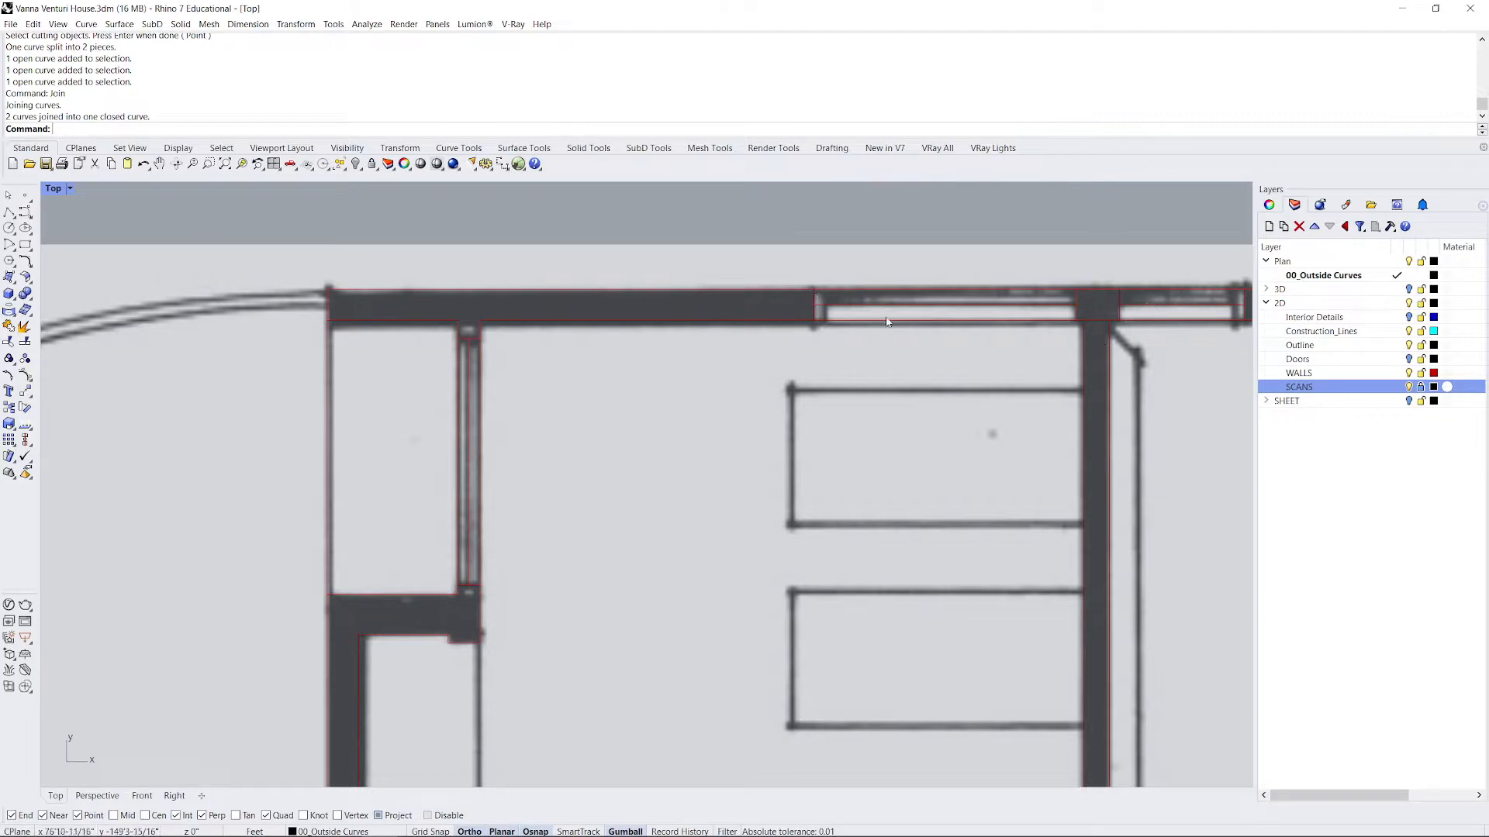
pyautogui.click(1030, 307)
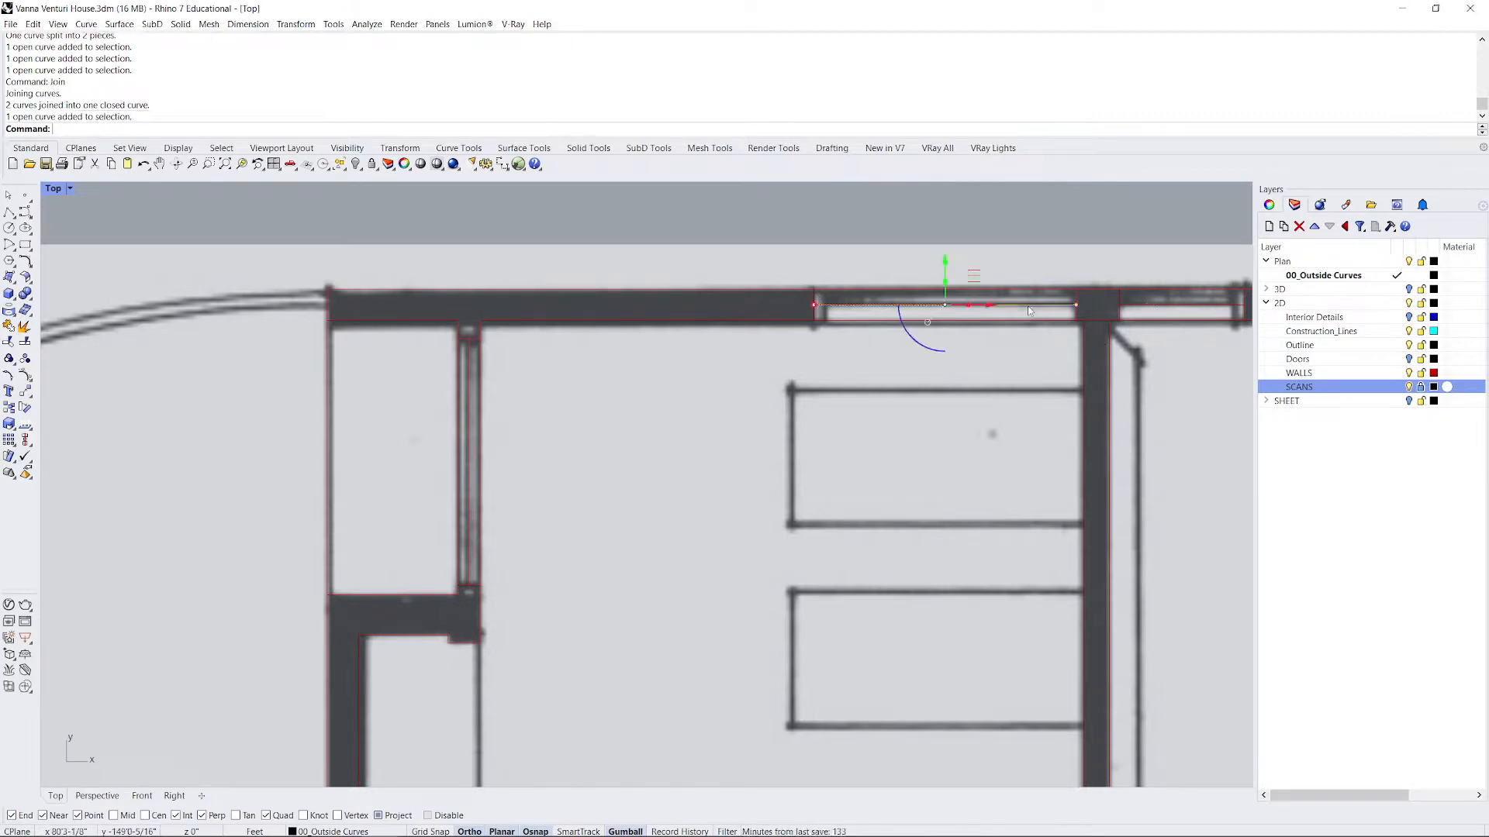
pyautogui.click(471, 365)
pyautogui.scroll(-4, 413, 403)
pyautogui.scroll(-3, 413, 411)
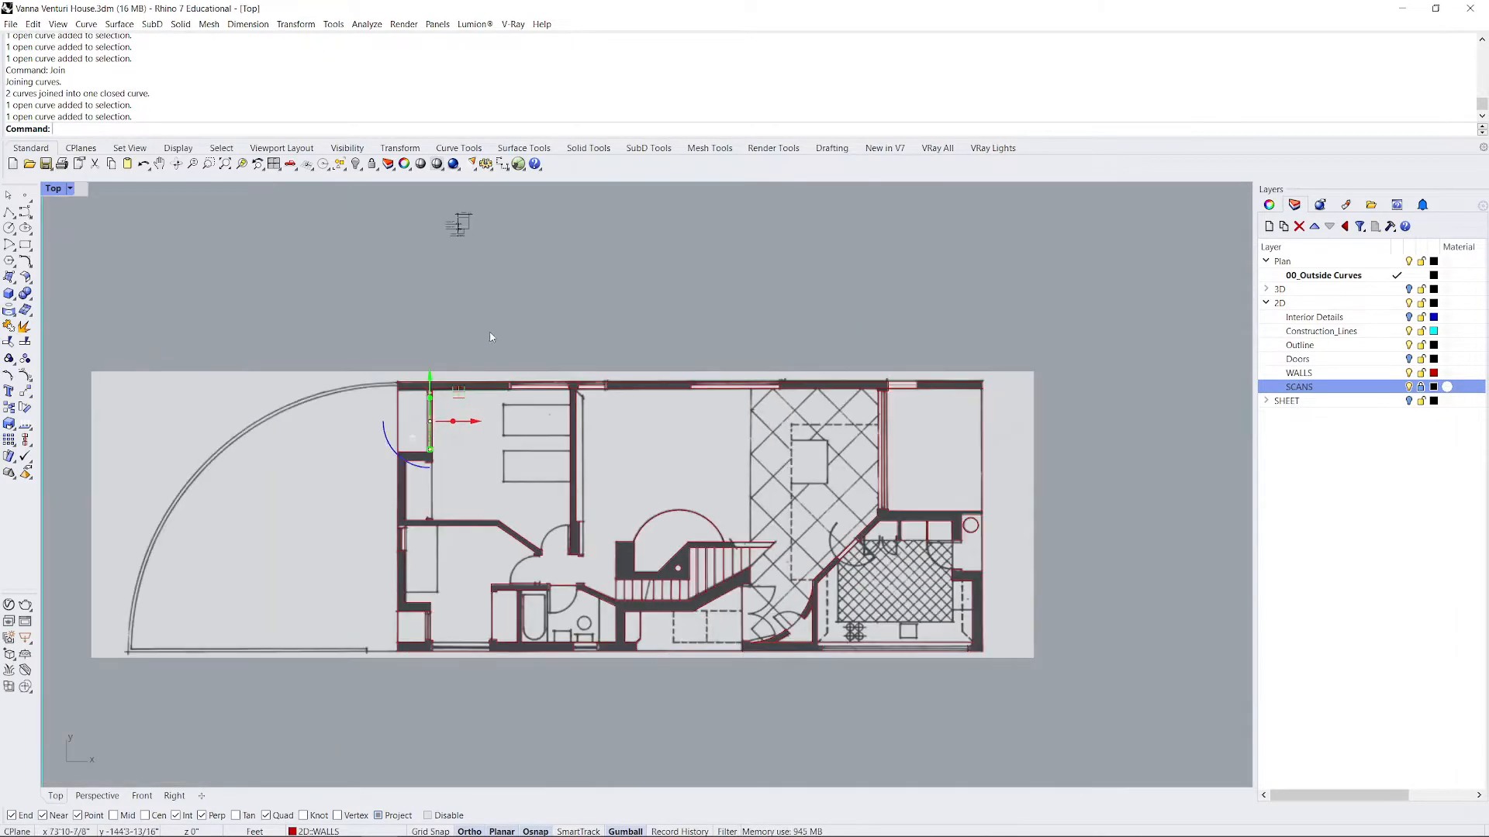
pyautogui.press('Escape')
pyautogui.scroll(6, 456, 442)
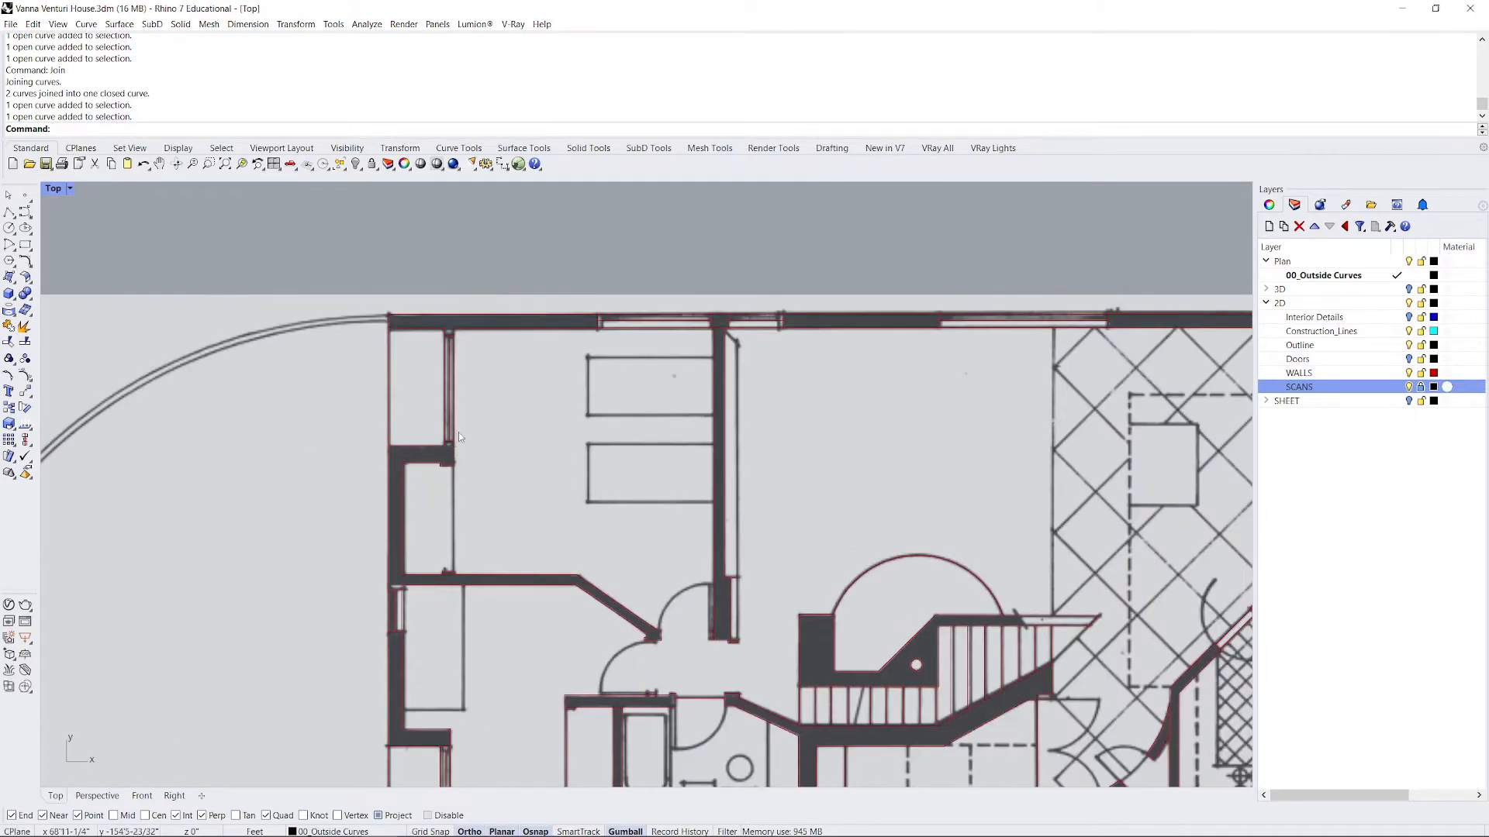
pyautogui.click(447, 454)
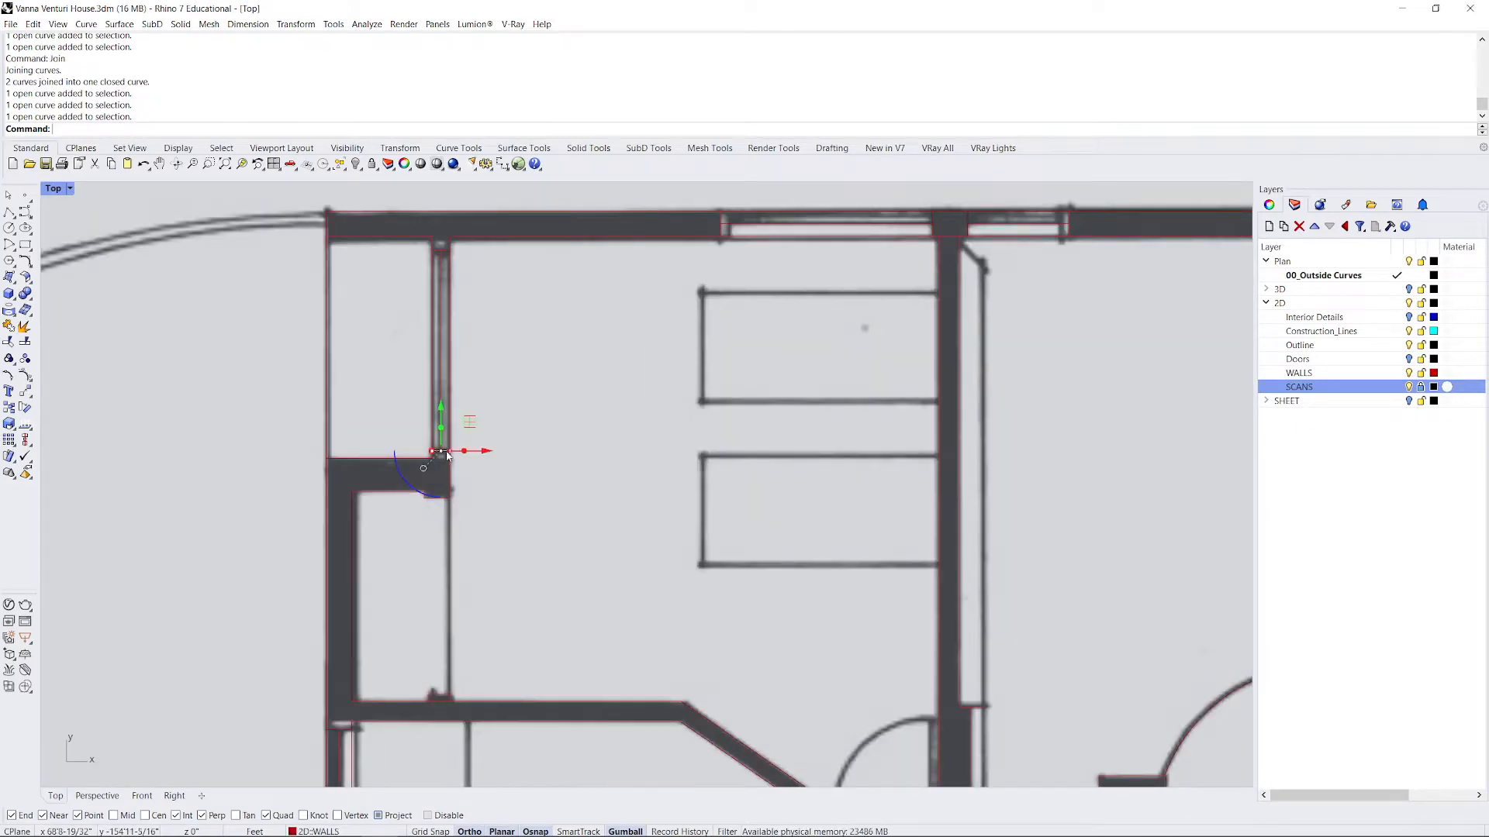
pyautogui.press('Delete')
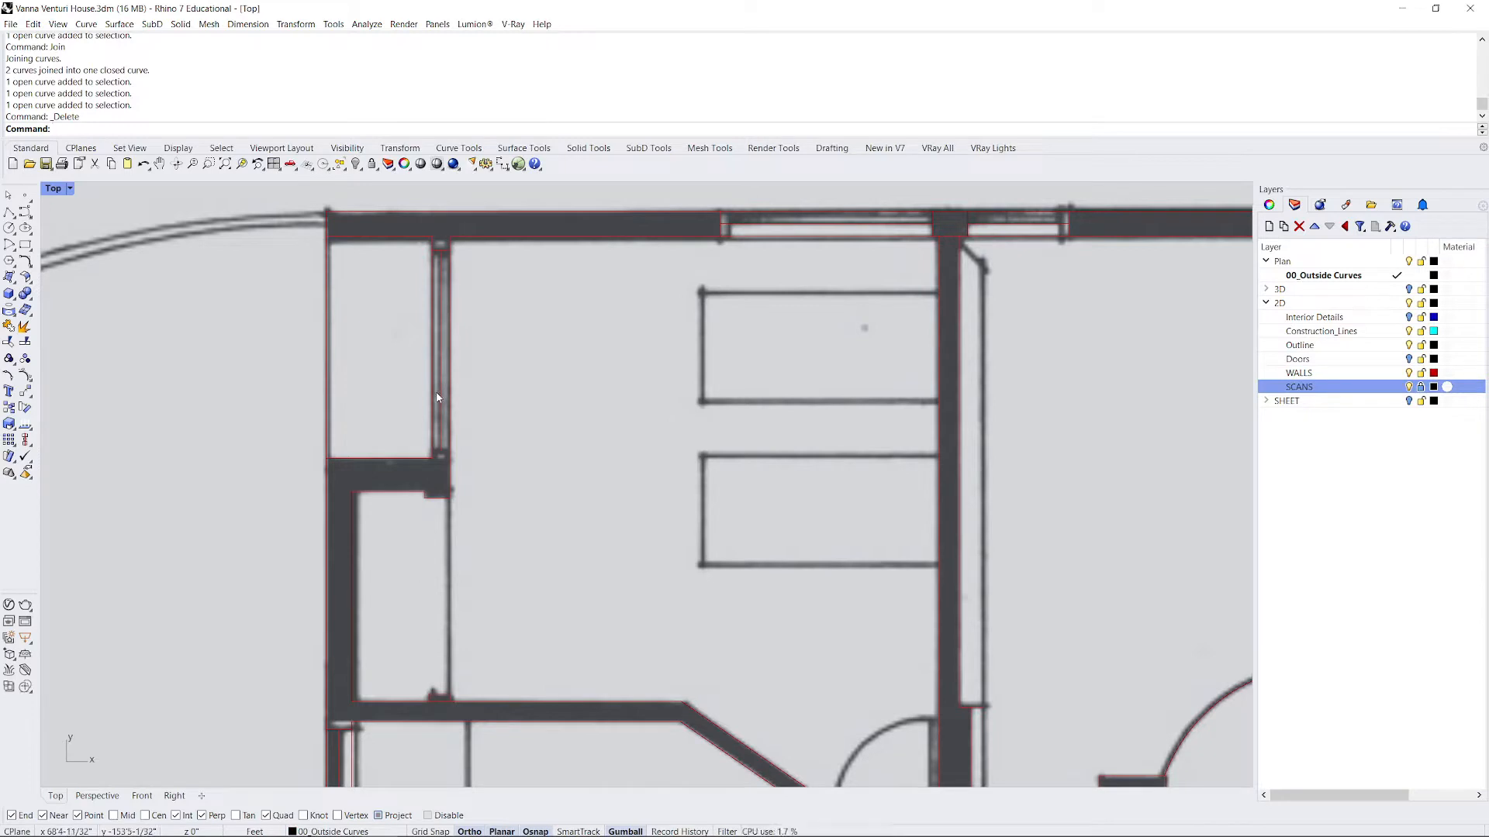
# Undo the deletion of the short line at the lower end of the upper bedroom's recessed window.
pyautogui.hotkey('ctrl', 'z')
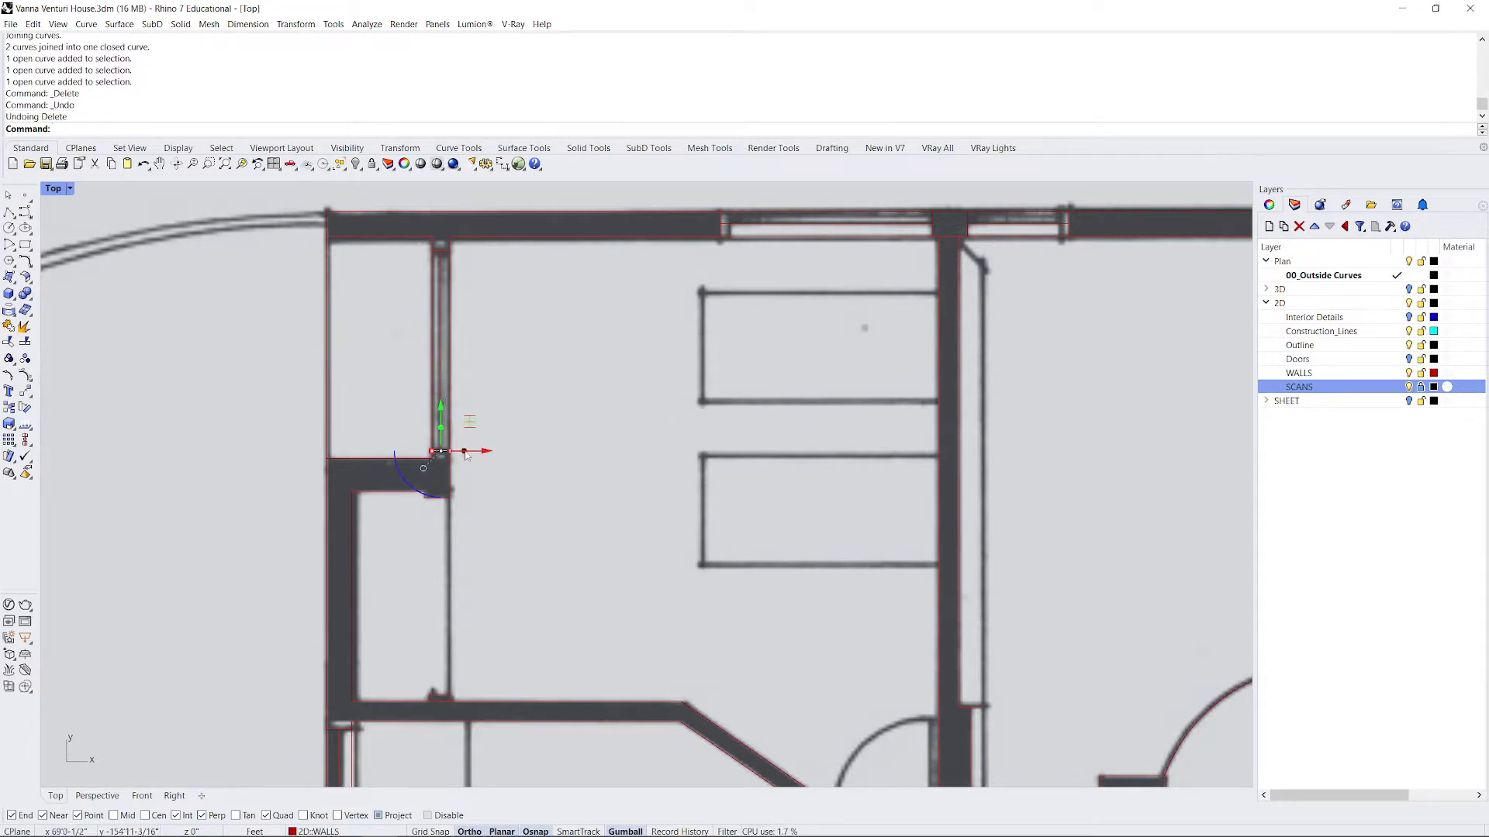
pyautogui.scroll(-3, 729, 379)
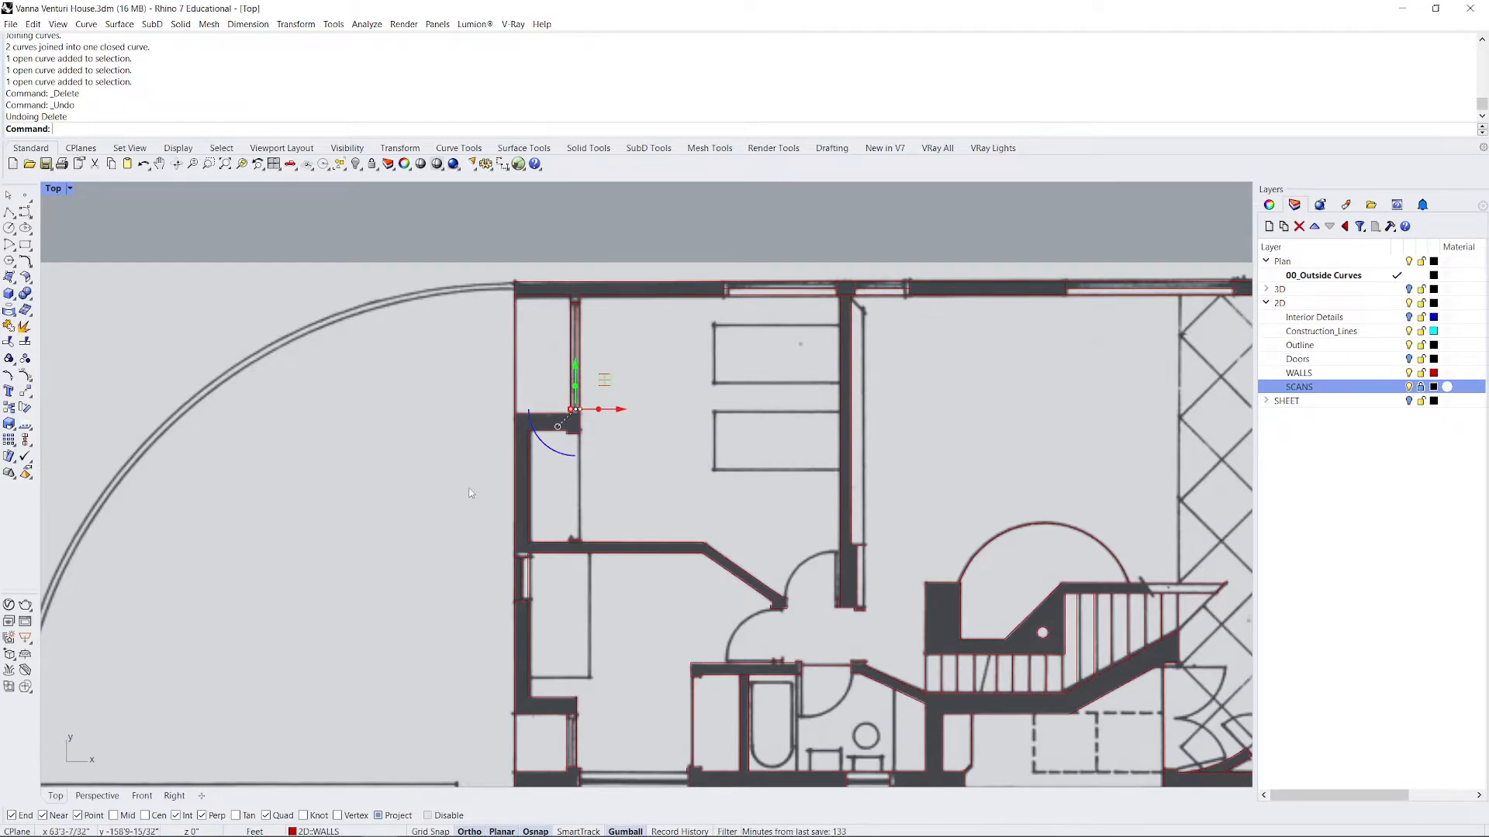
pyautogui.scroll(-5, 565, 376)
pyautogui.scroll(7, 543, 375)
pyautogui.scroll(4, 543, 376)
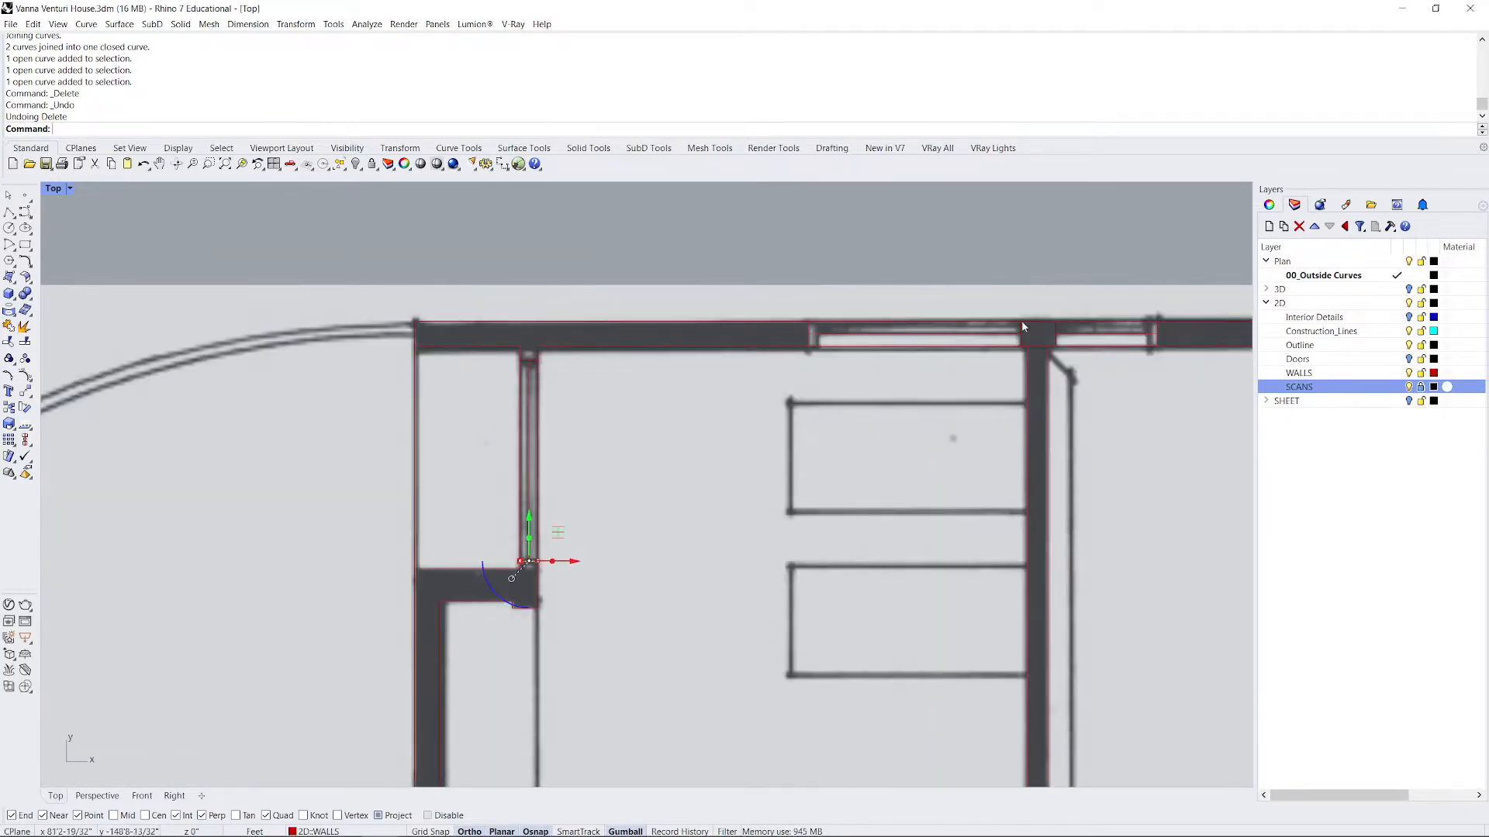
pyautogui.scroll(-4, 542, 370)
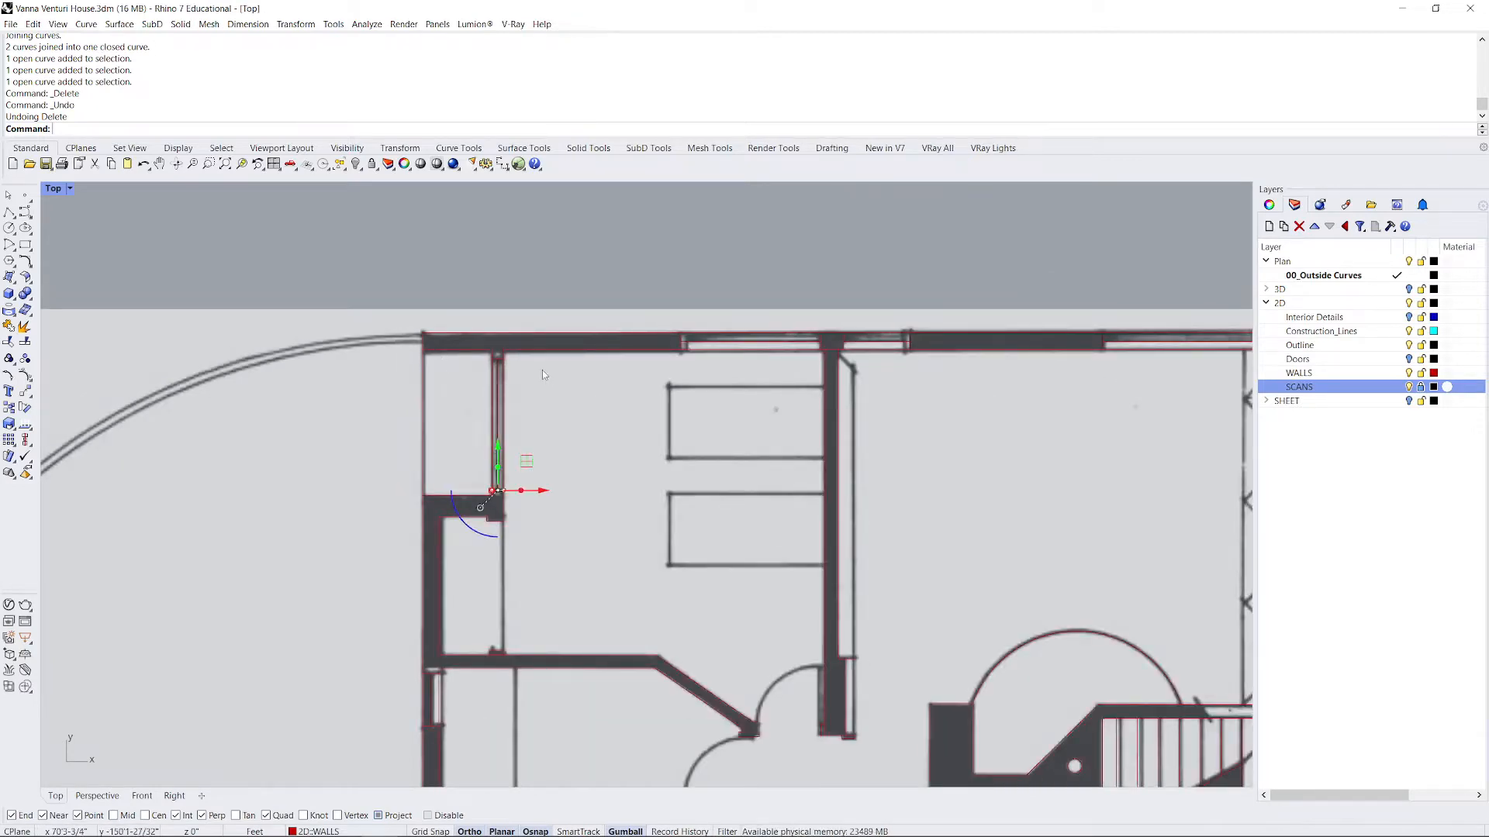
pyautogui.scroll(4, 512, 372)
pyautogui.scroll(1, 500, 364)
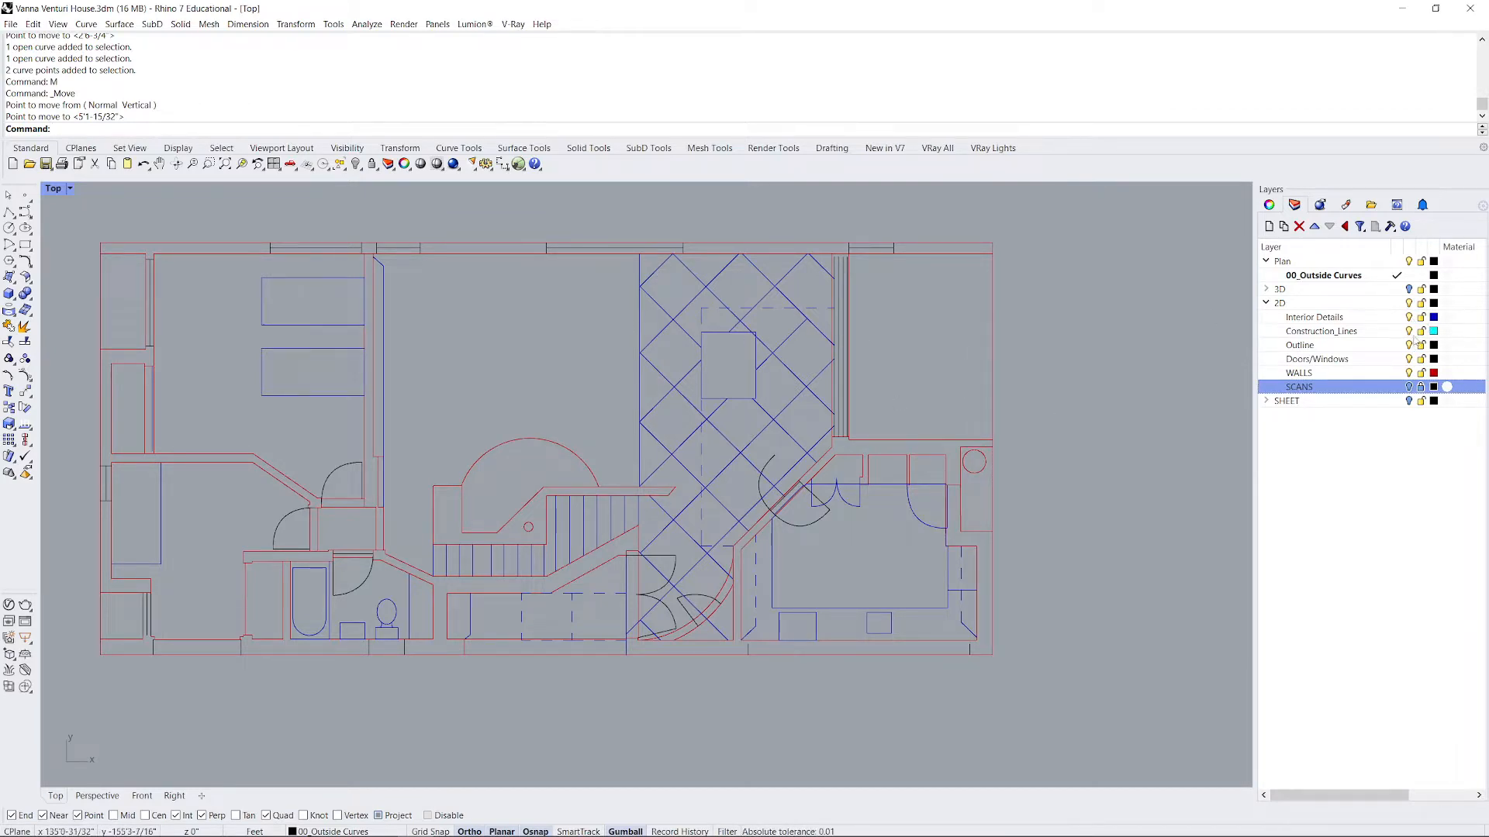
# Hide the Interior Details, Doors/Windows and Construction_Lines layers so the wall linework is isolated.
pyautogui.click(1409, 317)
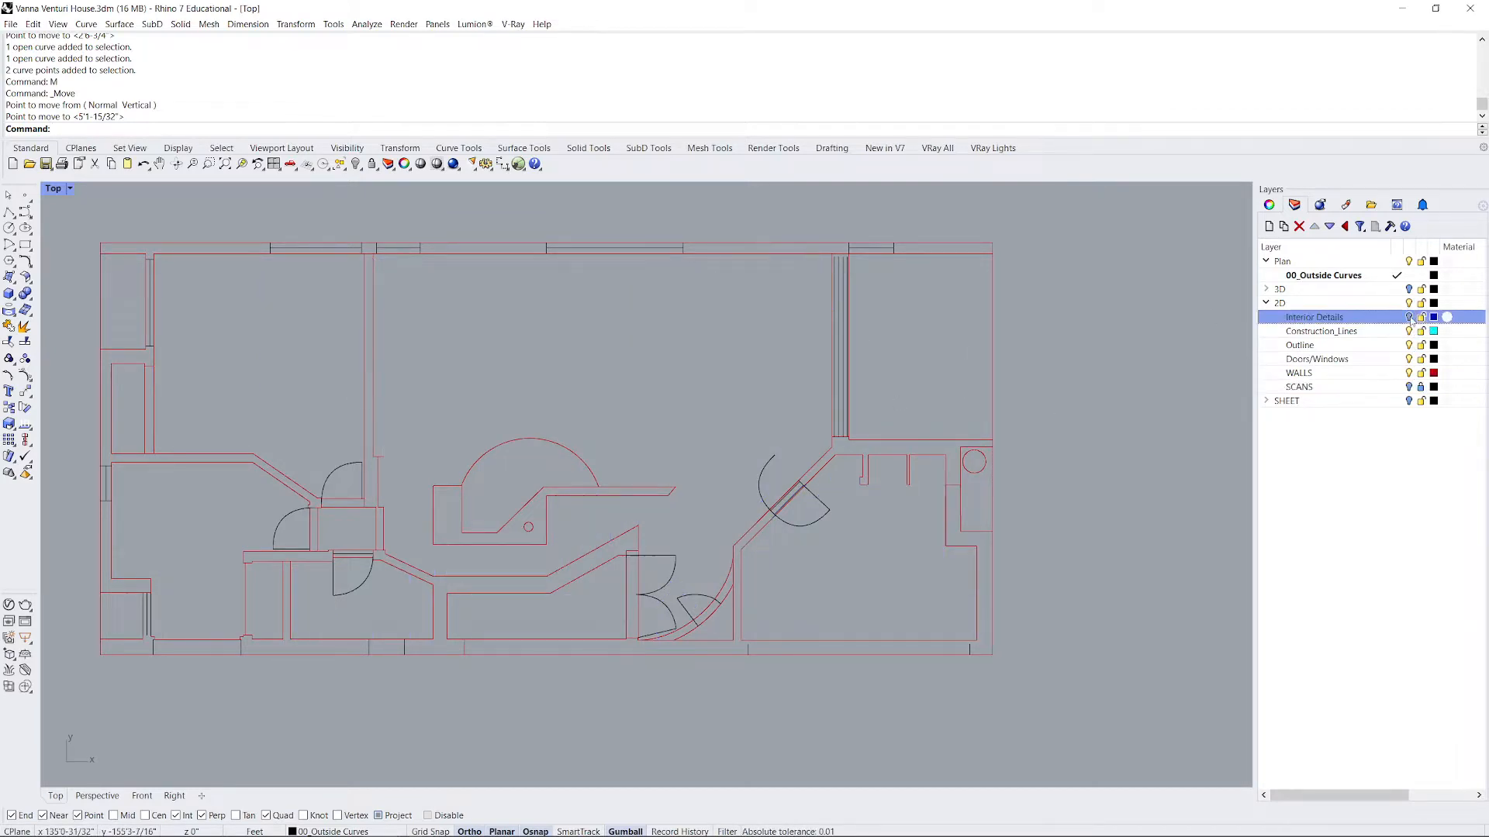
pyautogui.click(1409, 359)
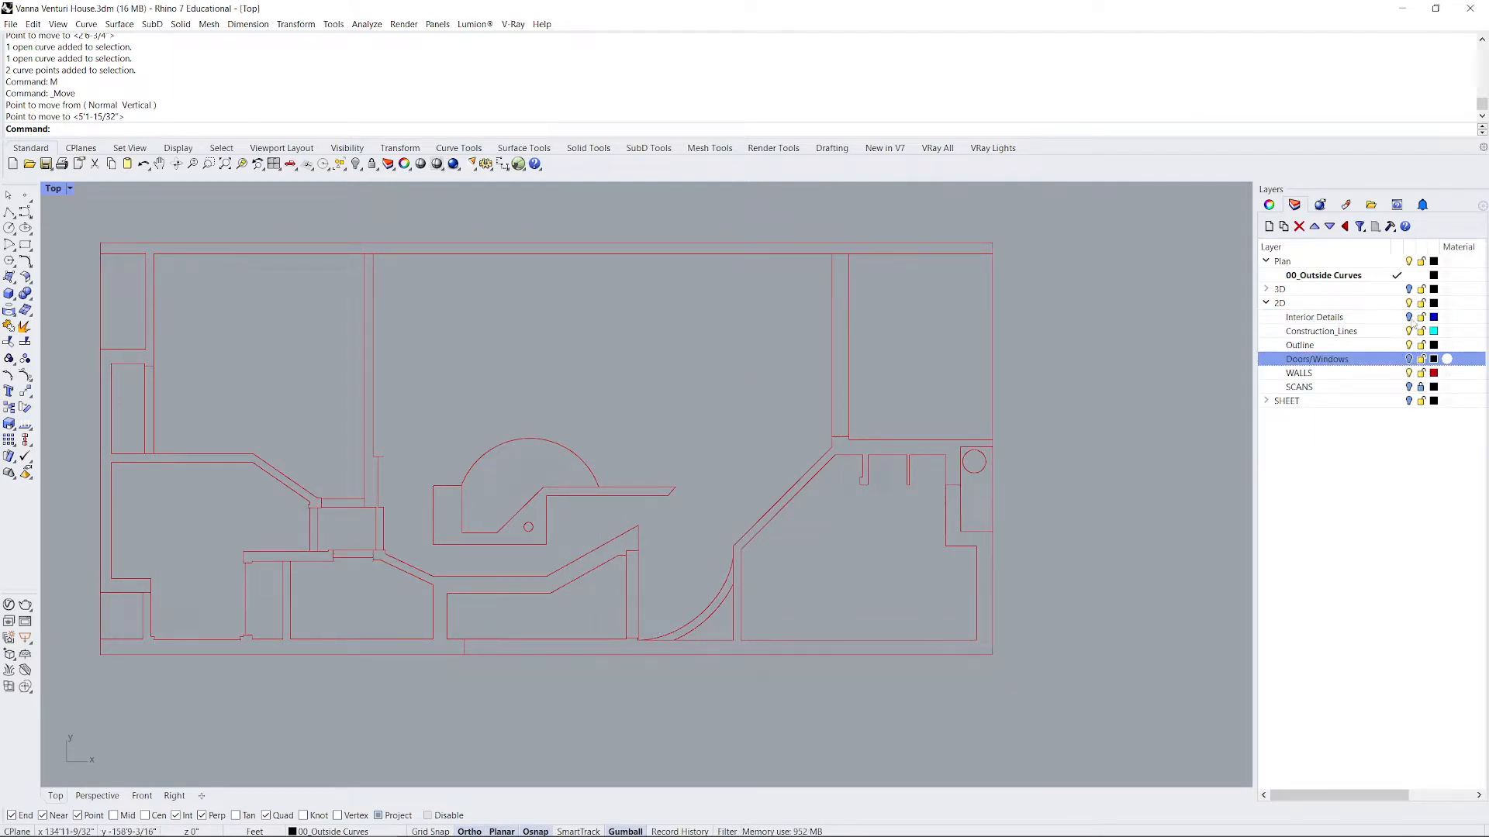
pyautogui.click(1409, 332)
pyautogui.click(1409, 332)
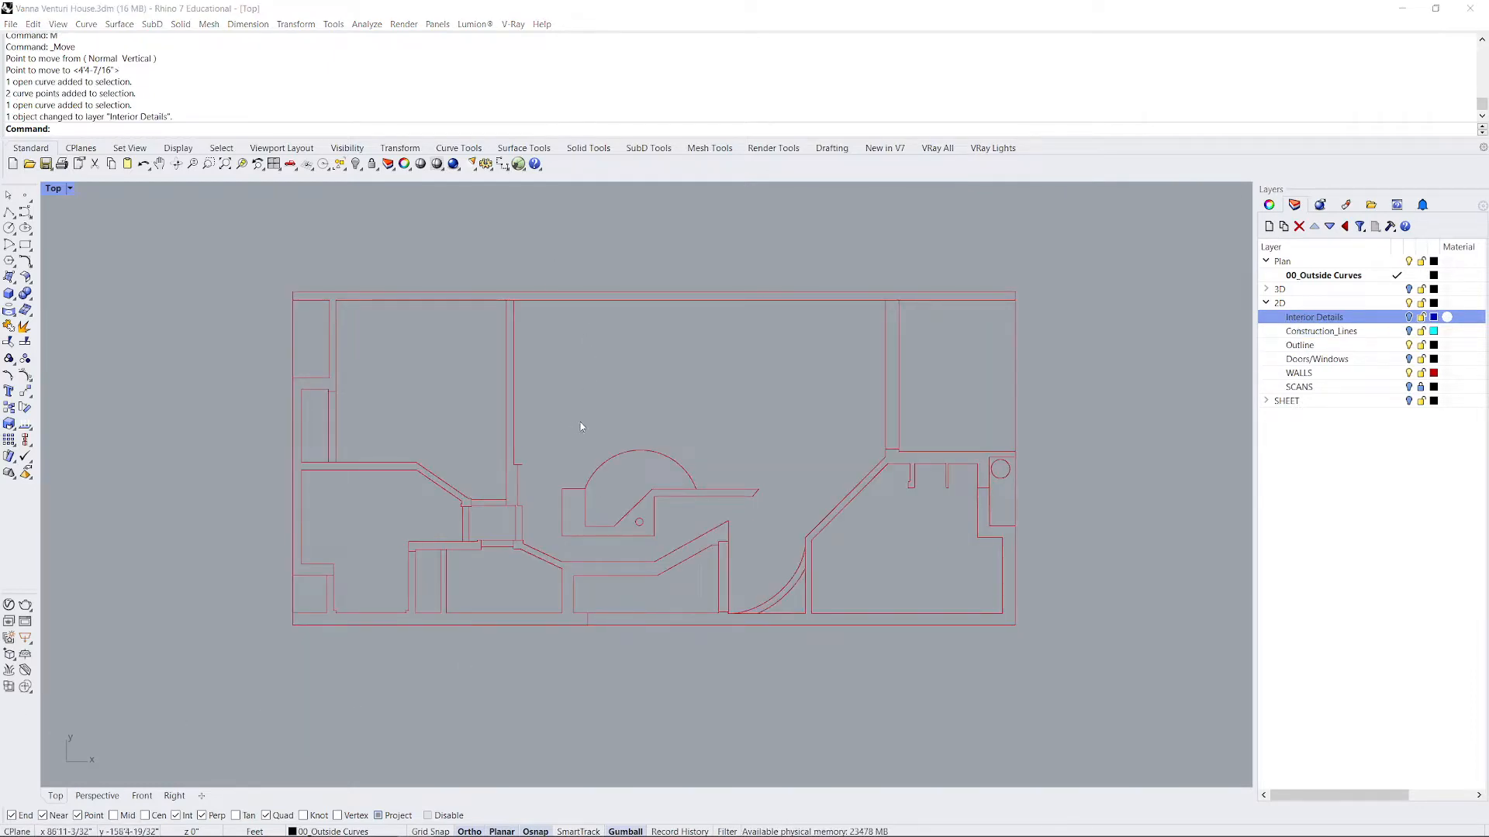
# Examine the isolated wall curves across the plan, including the stepped wall beside the circle at the east end.
pyautogui.scroll(3, 525, 494)
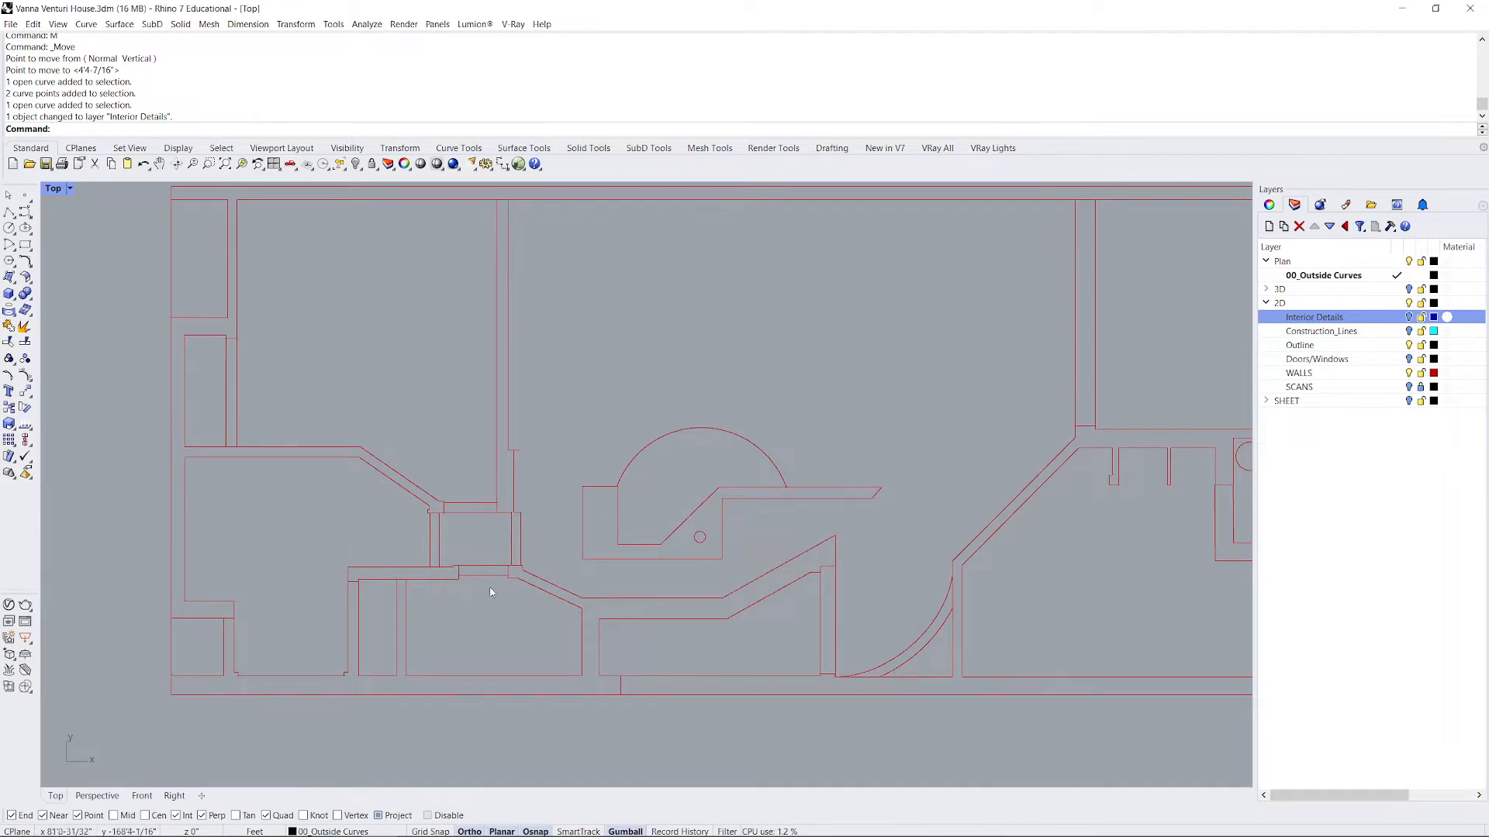
pyautogui.scroll(-3, 388, 572)
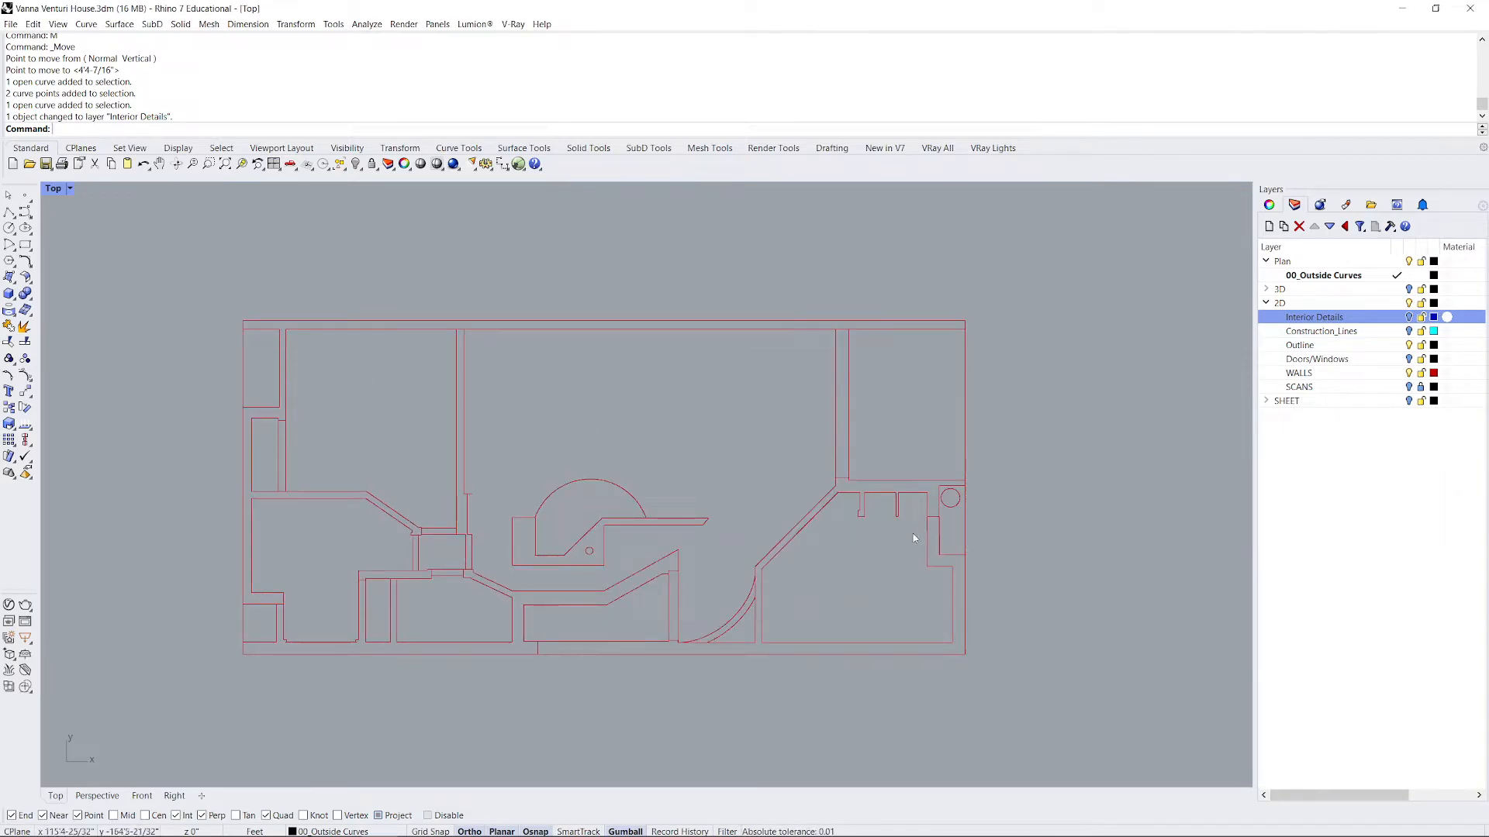
pyautogui.scroll(4, 942, 541)
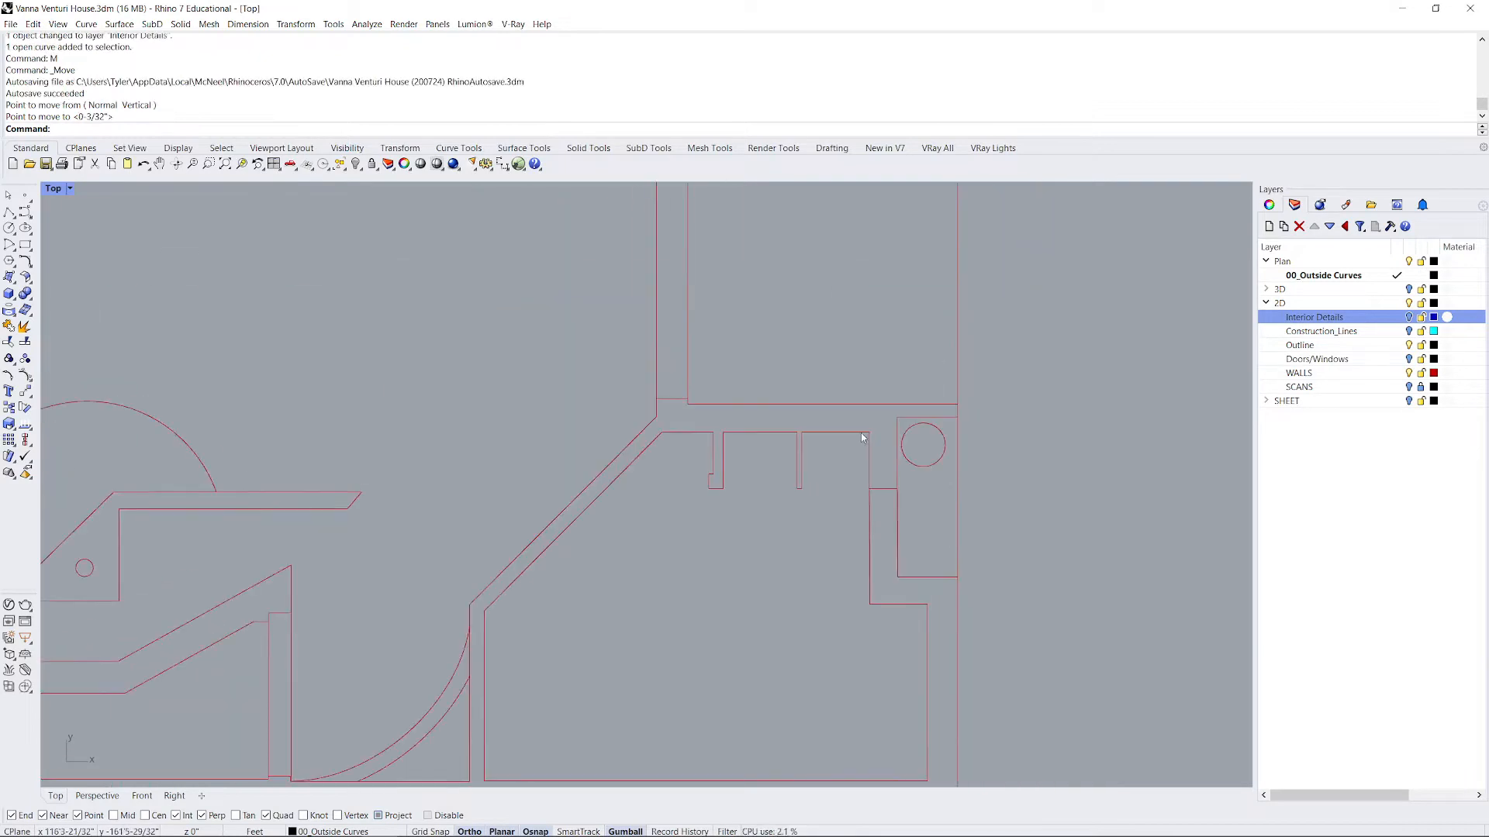
pyautogui.click(896, 518)
pyautogui.scroll(3, 903, 521)
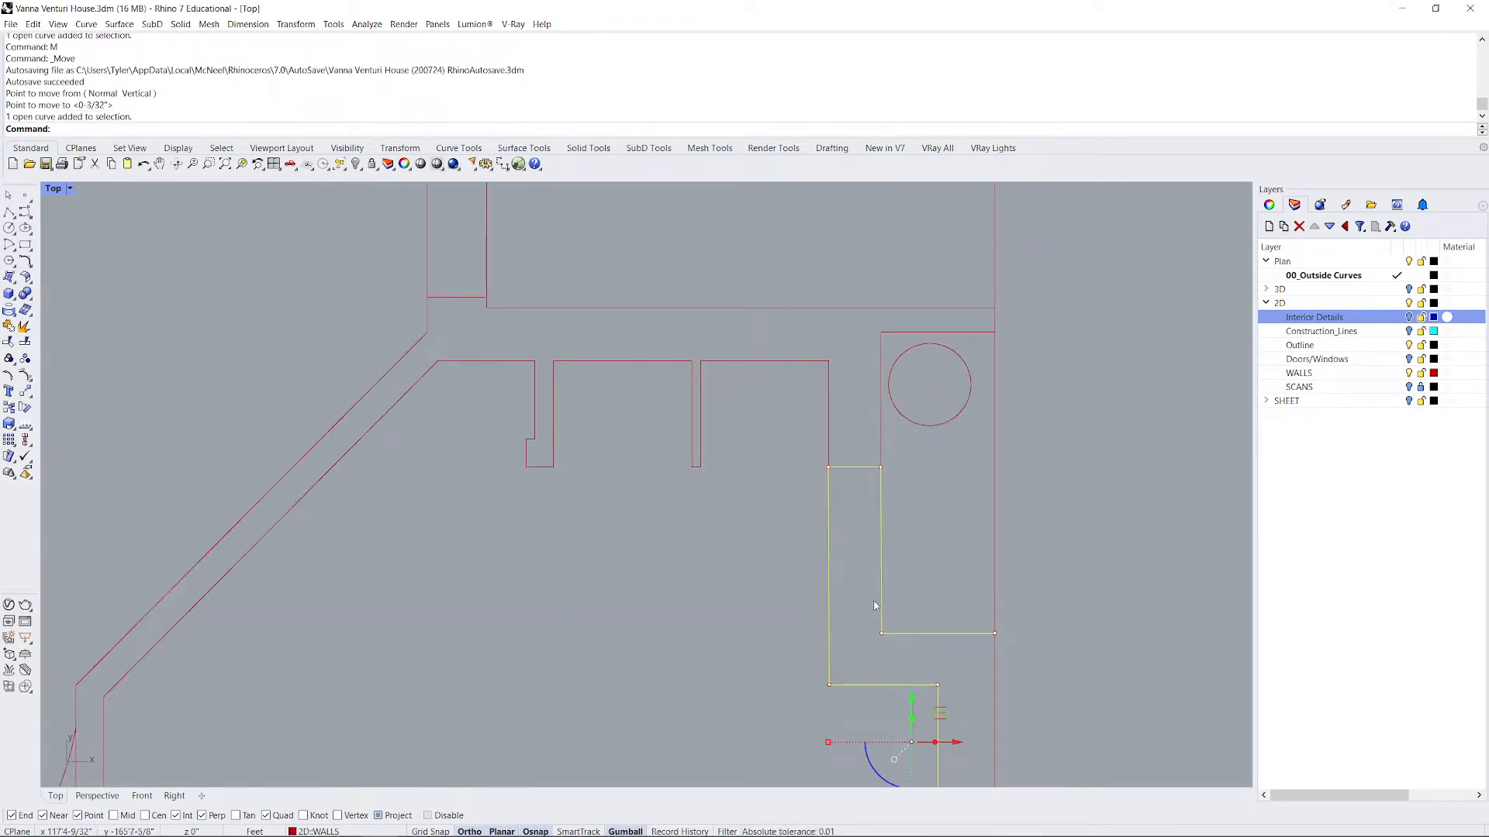
pyautogui.click(943, 487)
pyautogui.scroll(-4, 966, 515)
pyautogui.scroll(-2, 977, 520)
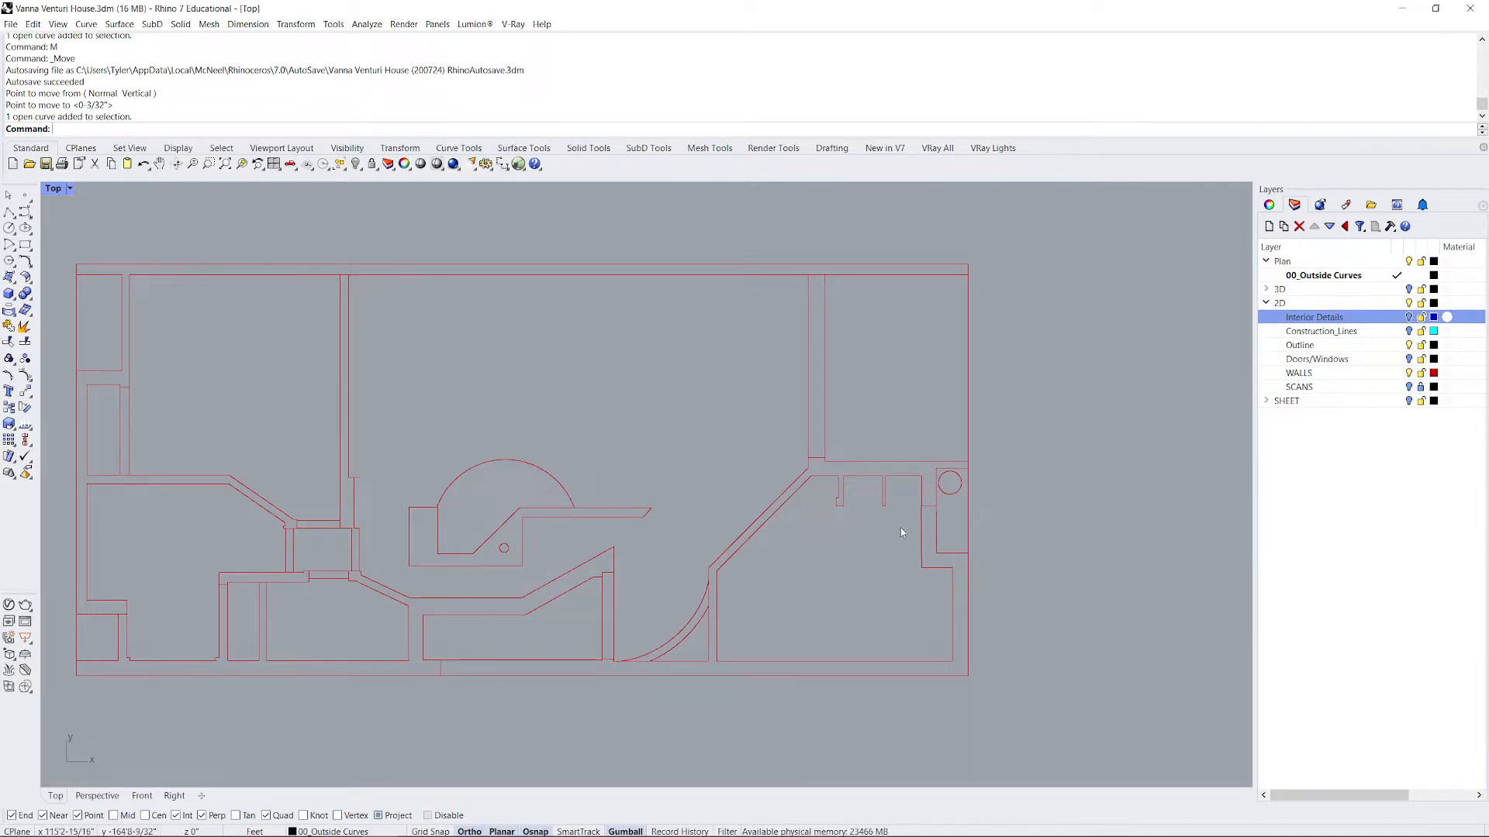
pyautogui.scroll(-3, 847, 560)
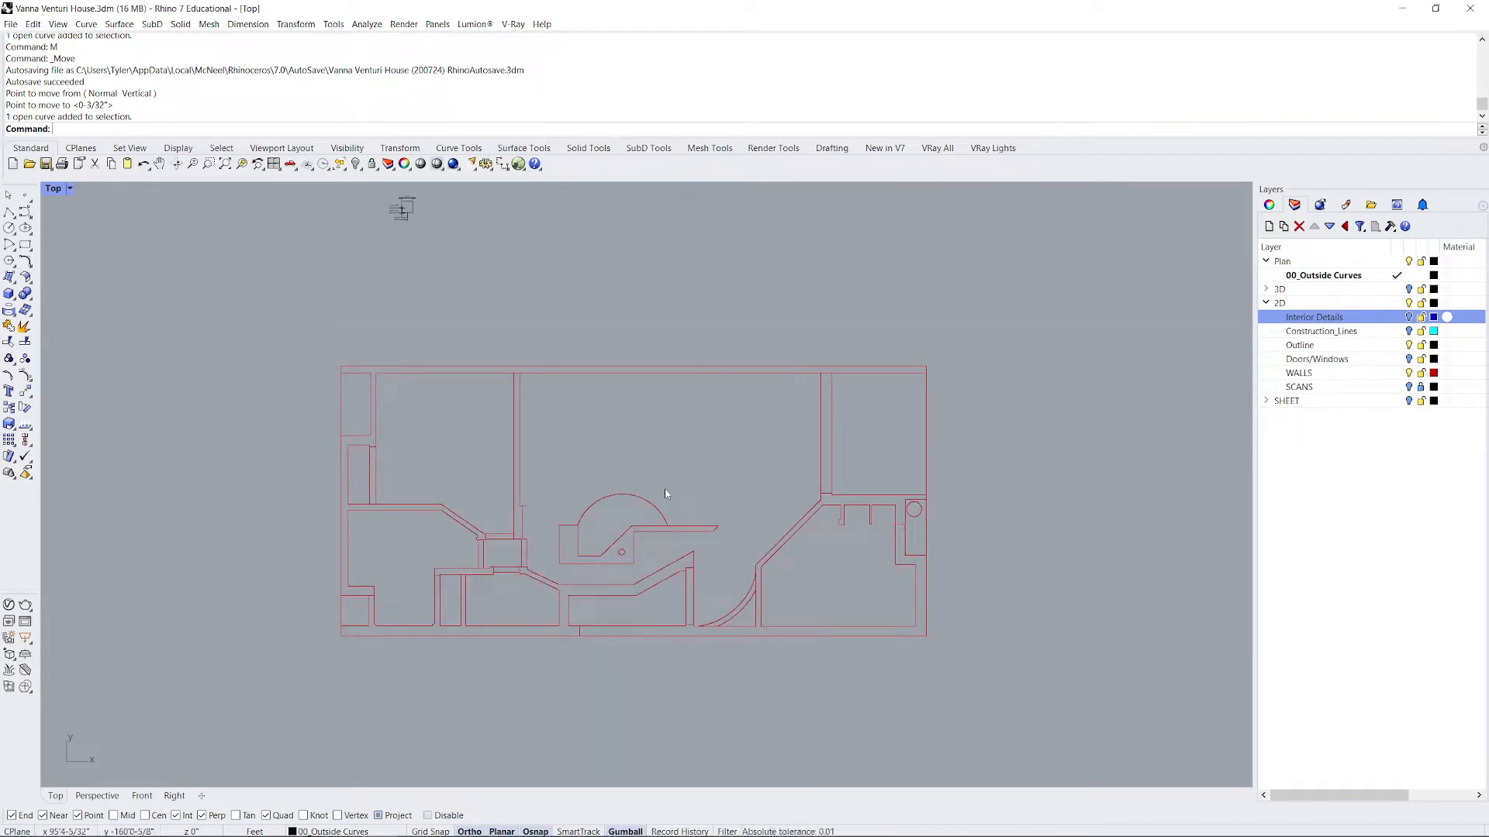
# Run CurveBoolean on all wall curves of the plan with DeleteInput=None and CombineRegions=Yes, taking all regions.
pyautogui.moveTo(327, 350); pyautogui.dragTo(975, 662)
pyautogui.write('Curve')
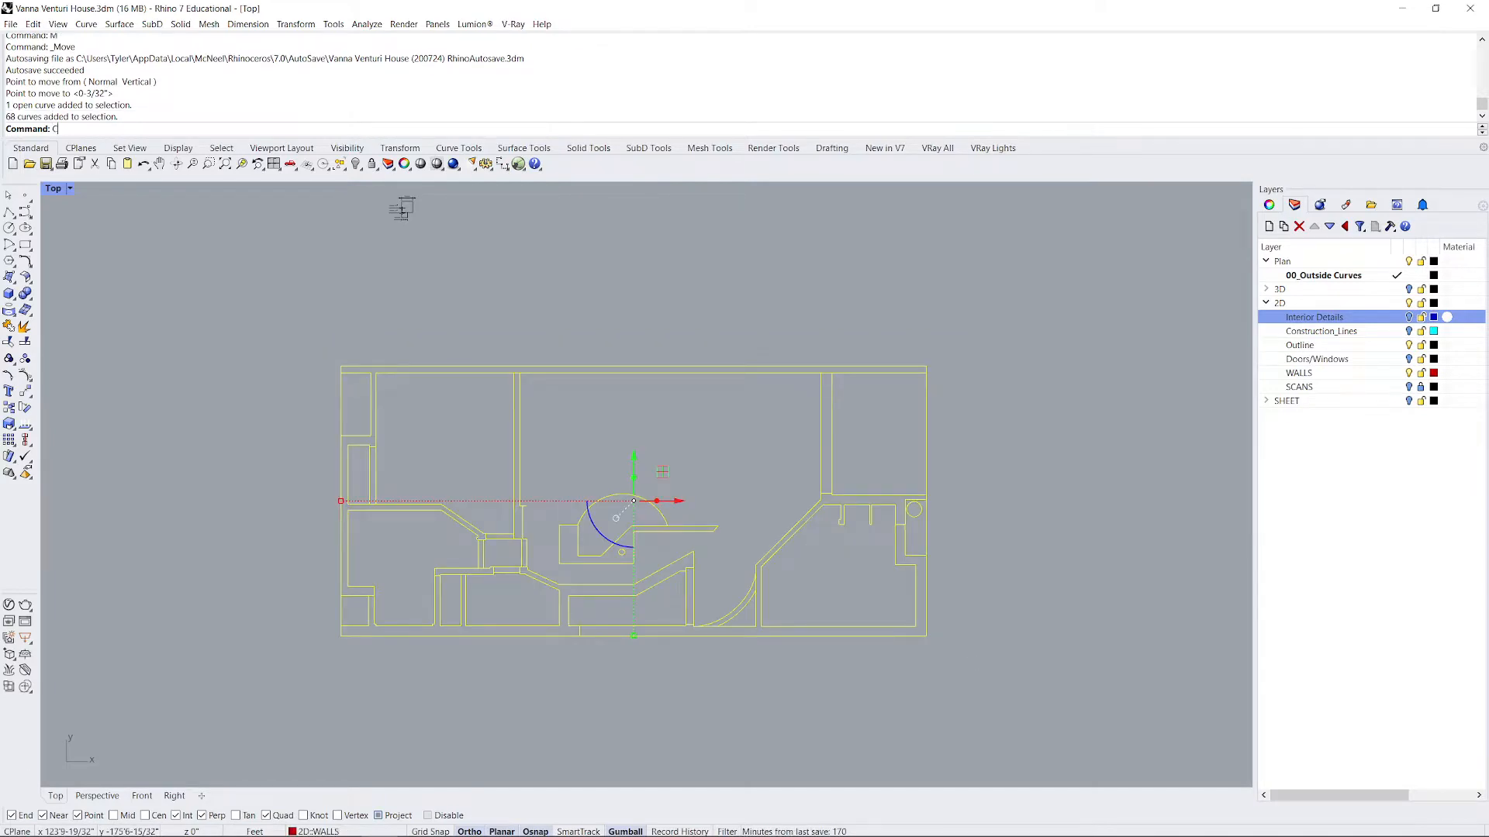
pyautogui.press('Down')
pyautogui.press('Down')
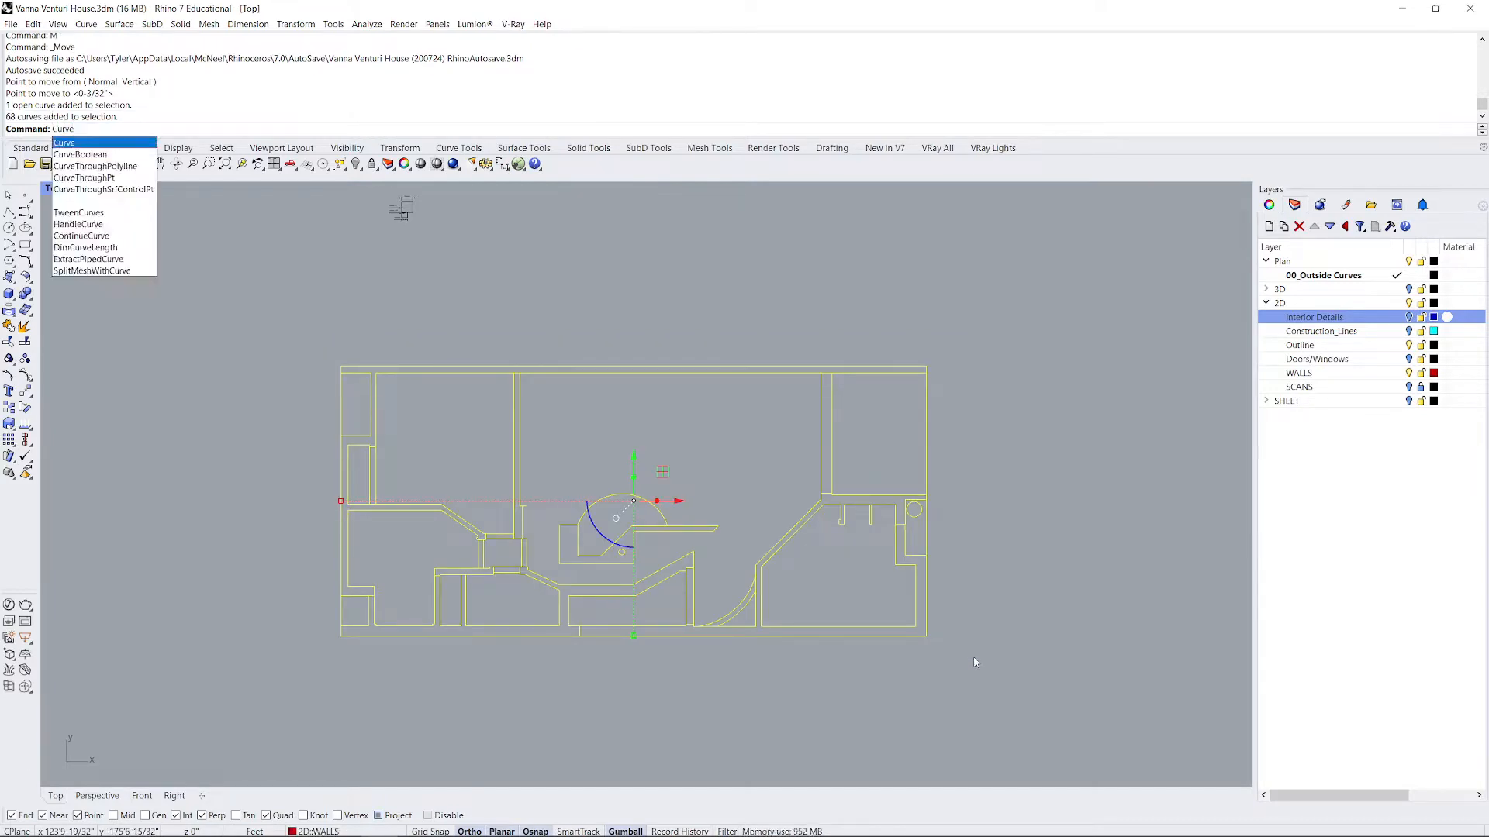
pyautogui.press('Return')
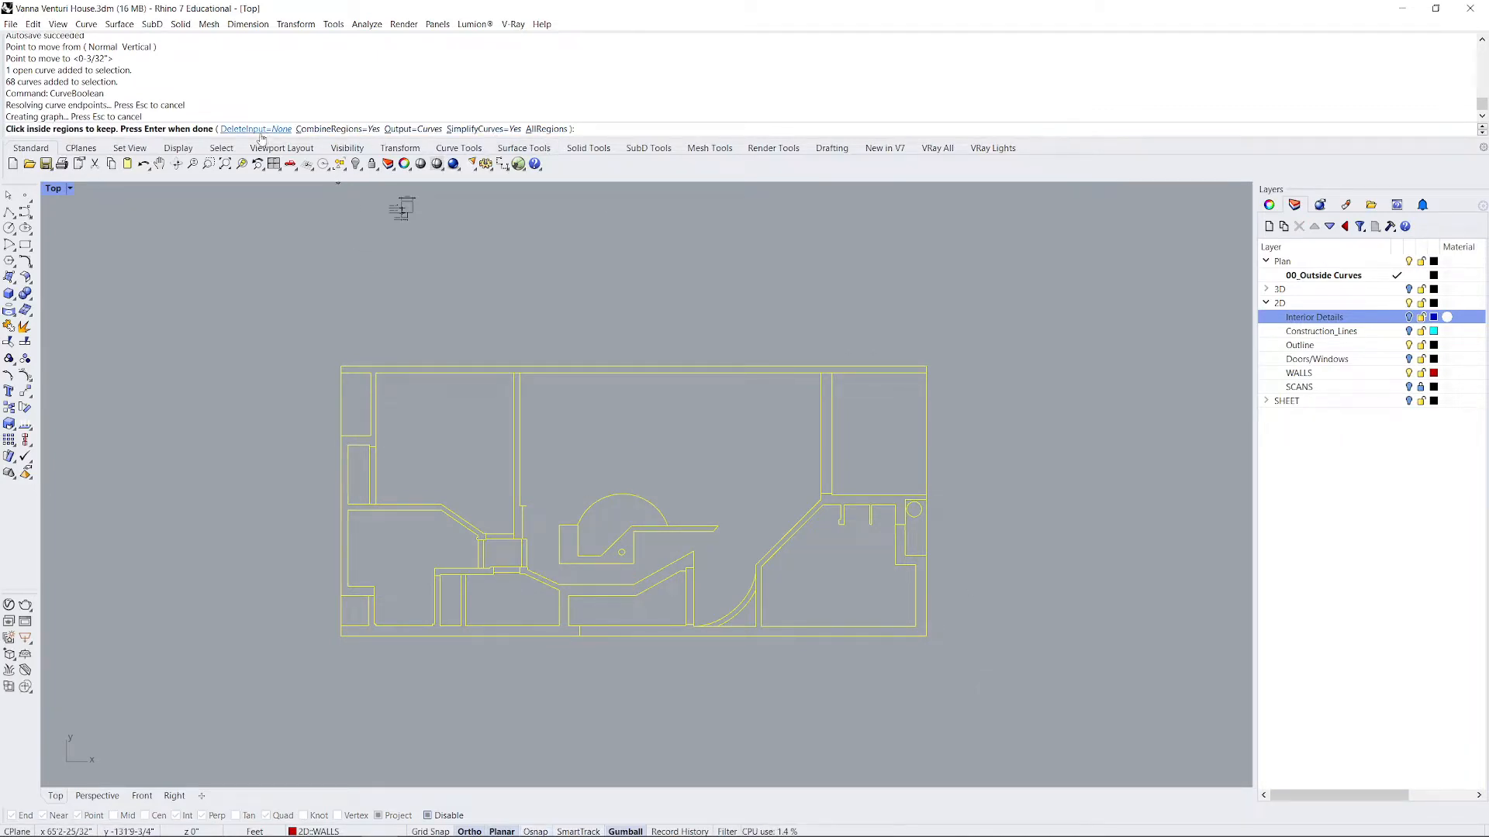
pyautogui.scroll(3, 638, 531)
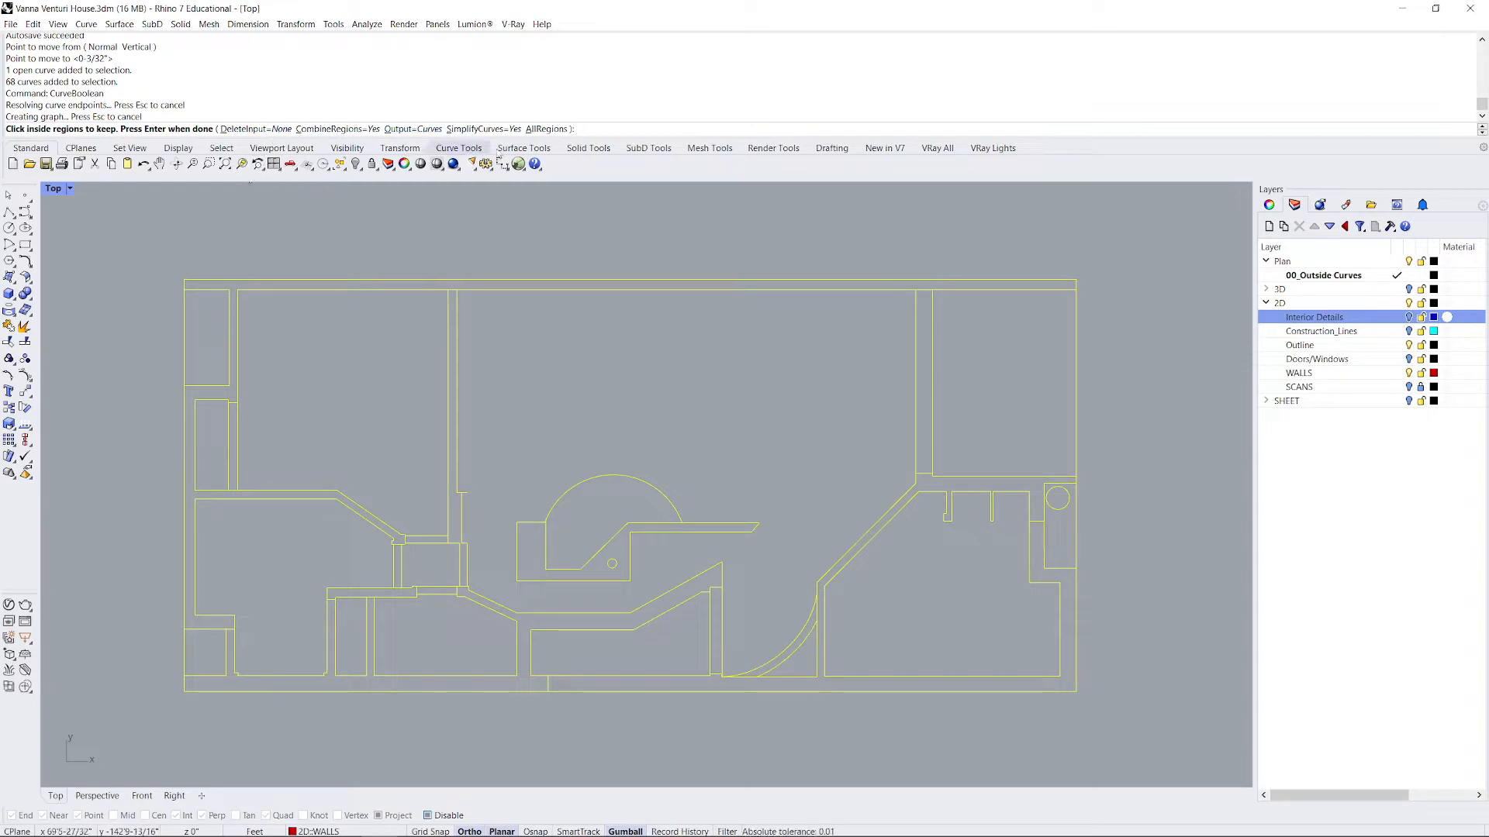
pyautogui.click(548, 129)
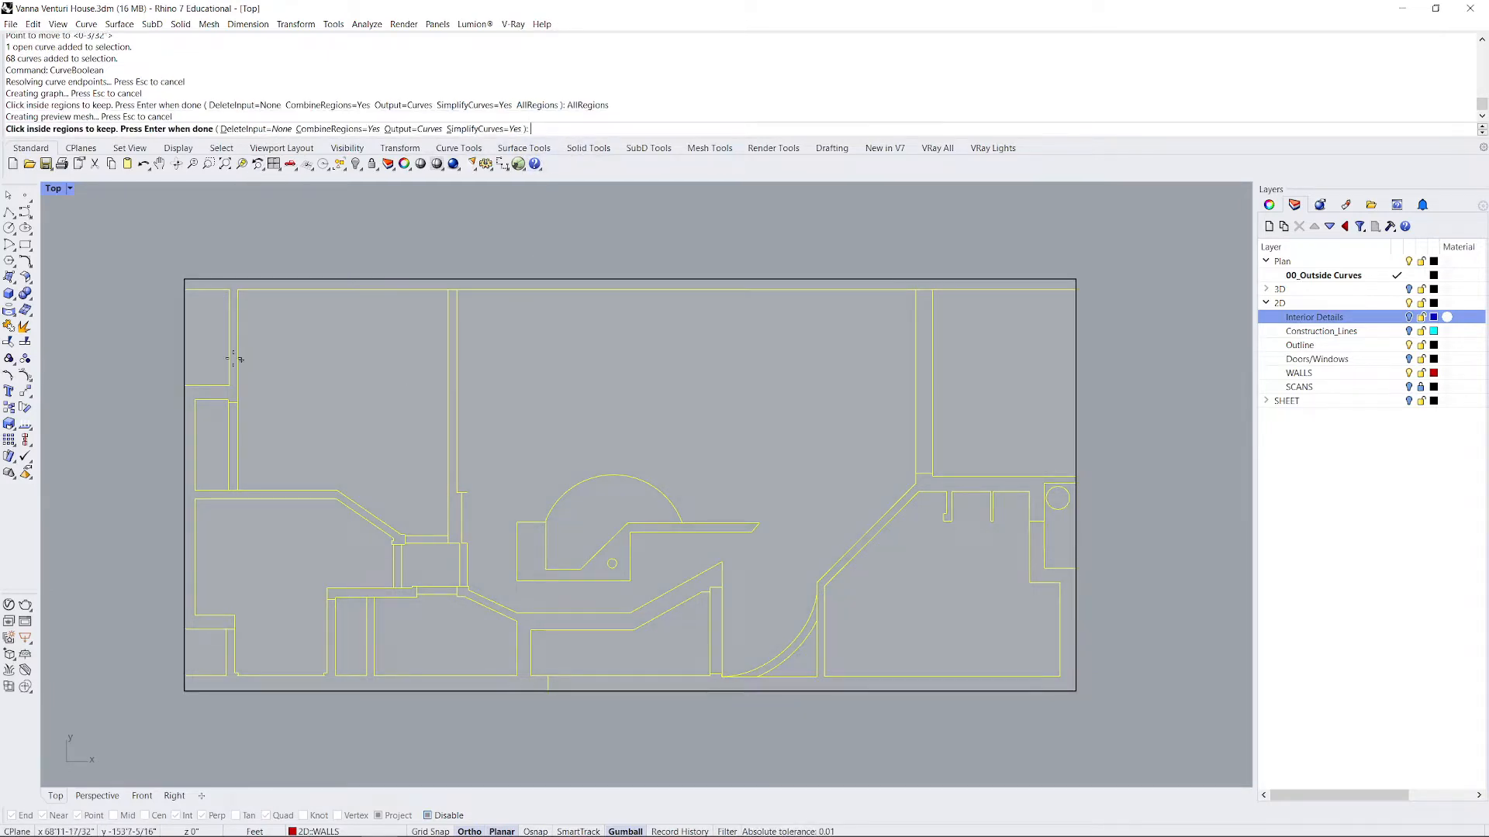
# Exclude the west-side recess, closets, two bedrooms, bathroom and small central hall from the kept regions.
pyautogui.click(212, 342)
pyautogui.click(215, 446)
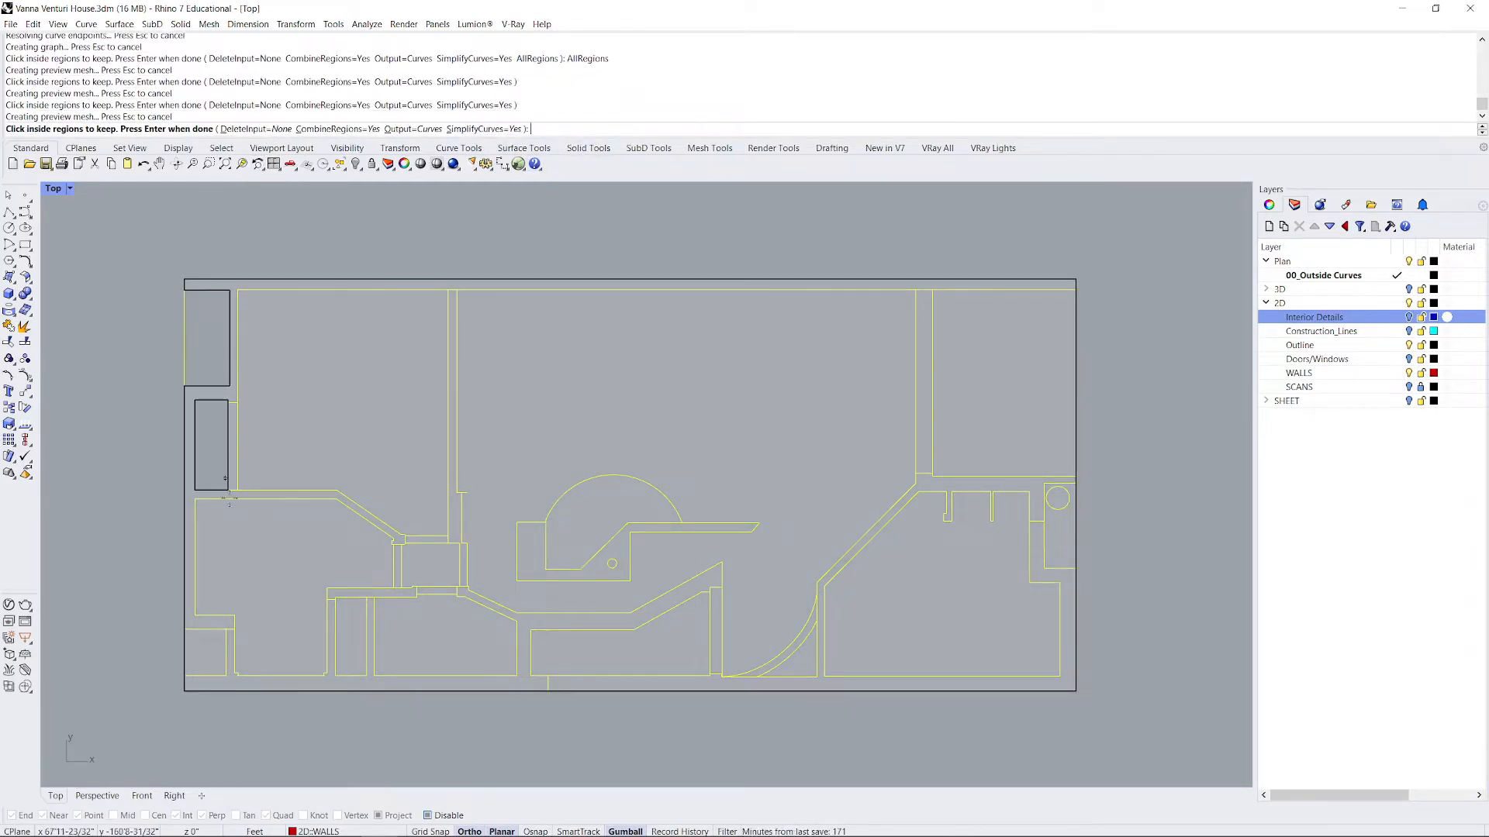
pyautogui.click(249, 575)
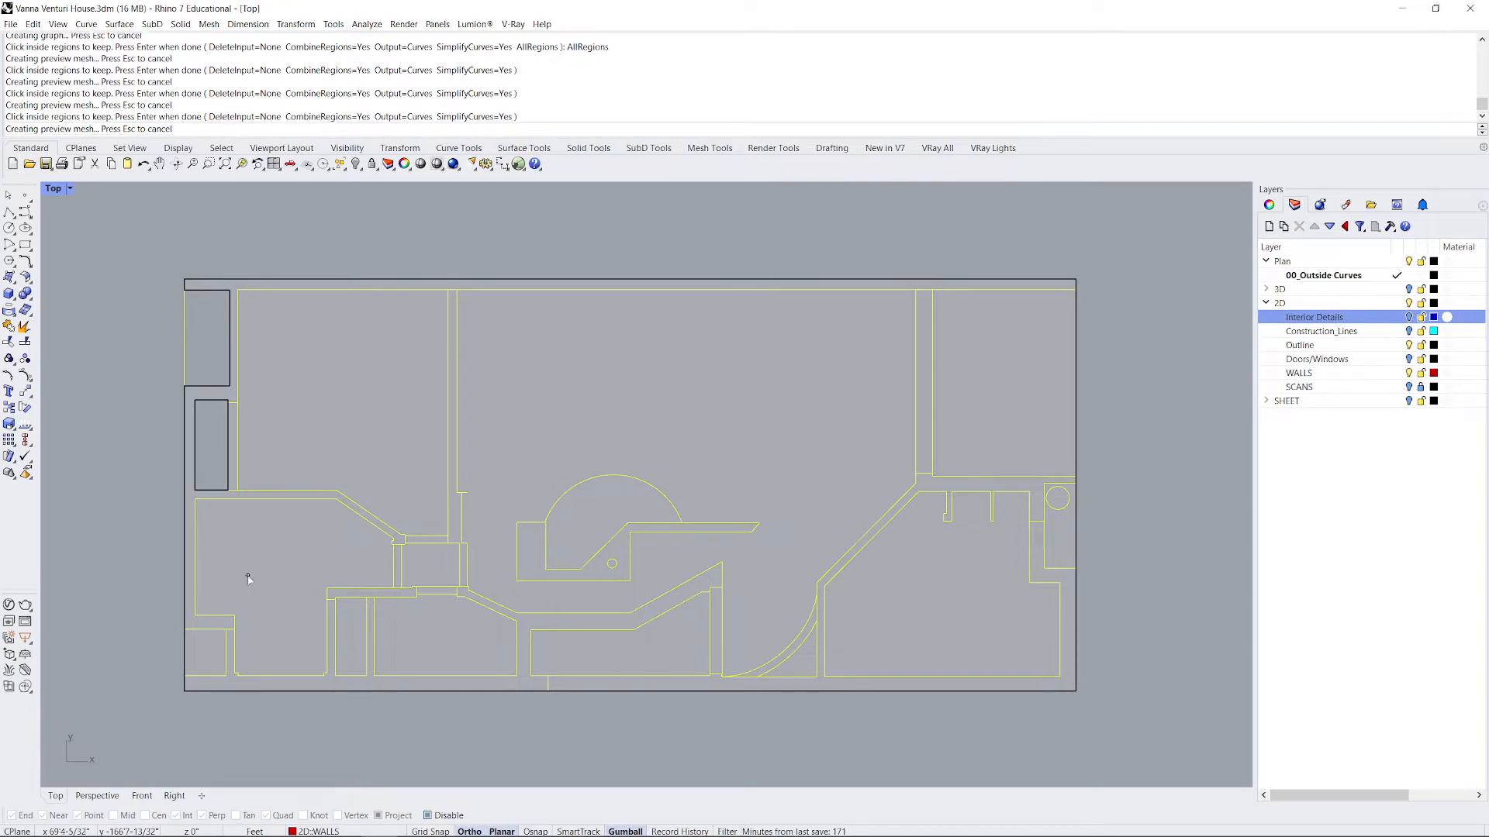
pyautogui.click(347, 627)
pyautogui.click(422, 618)
pyautogui.click(441, 563)
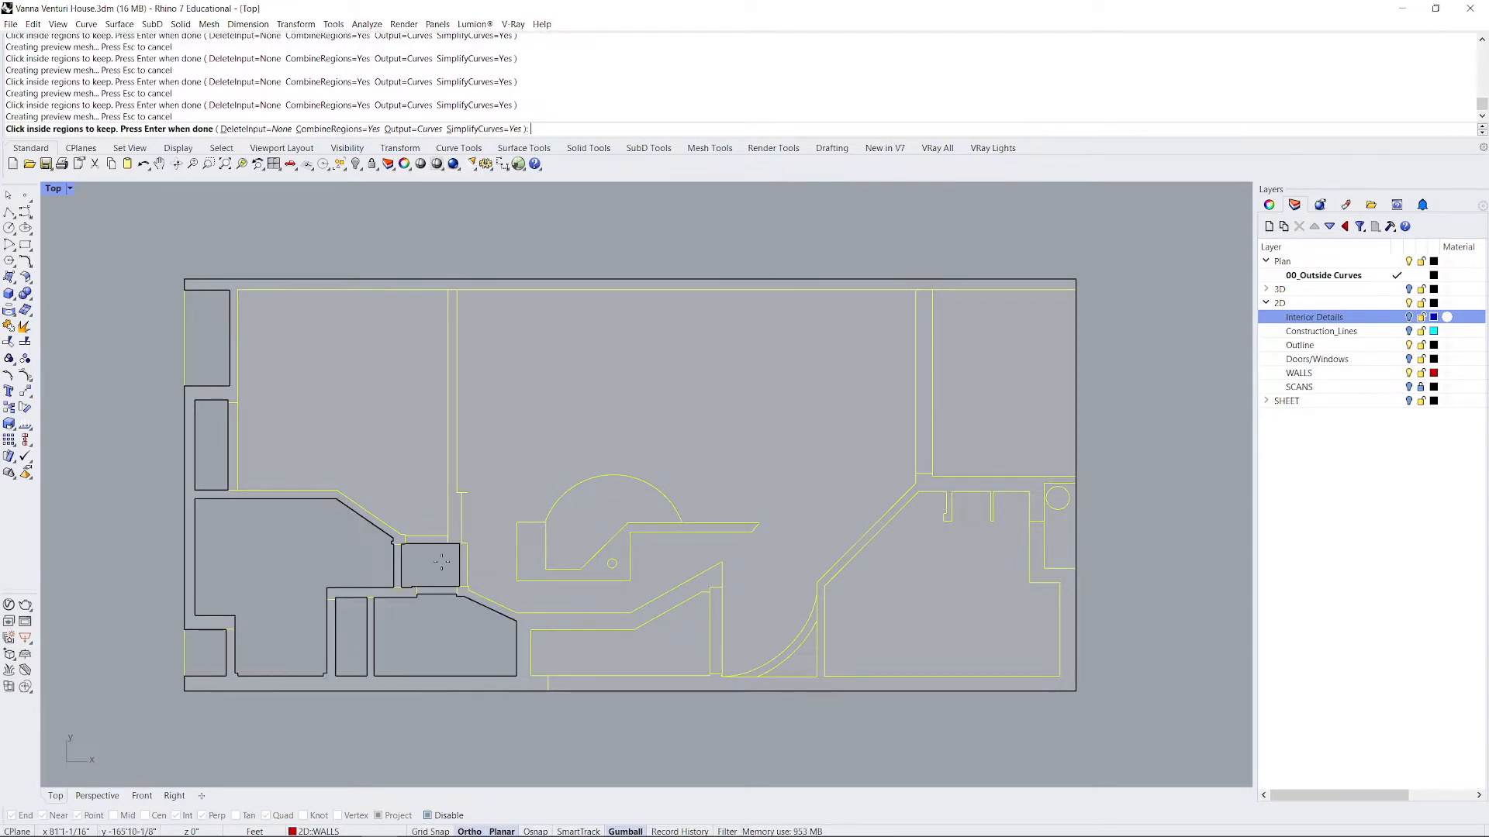
pyautogui.click(430, 504)
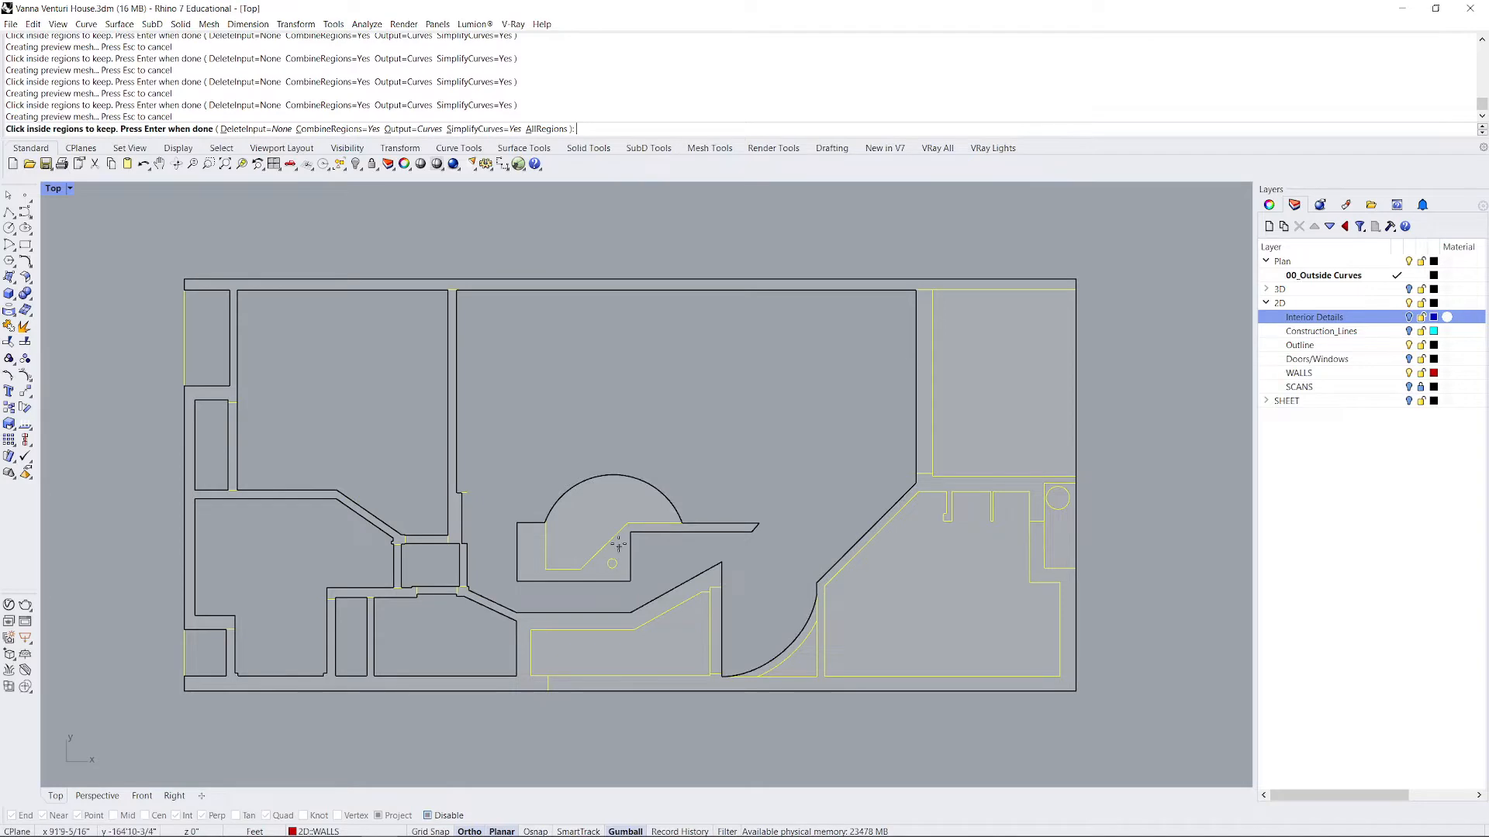
# Exclude the semicircle, the room below the stair, the curved-wall triangle and the east-side spaces from the kept regions, and create the combined wall outlines.
pyautogui.click(601, 507)
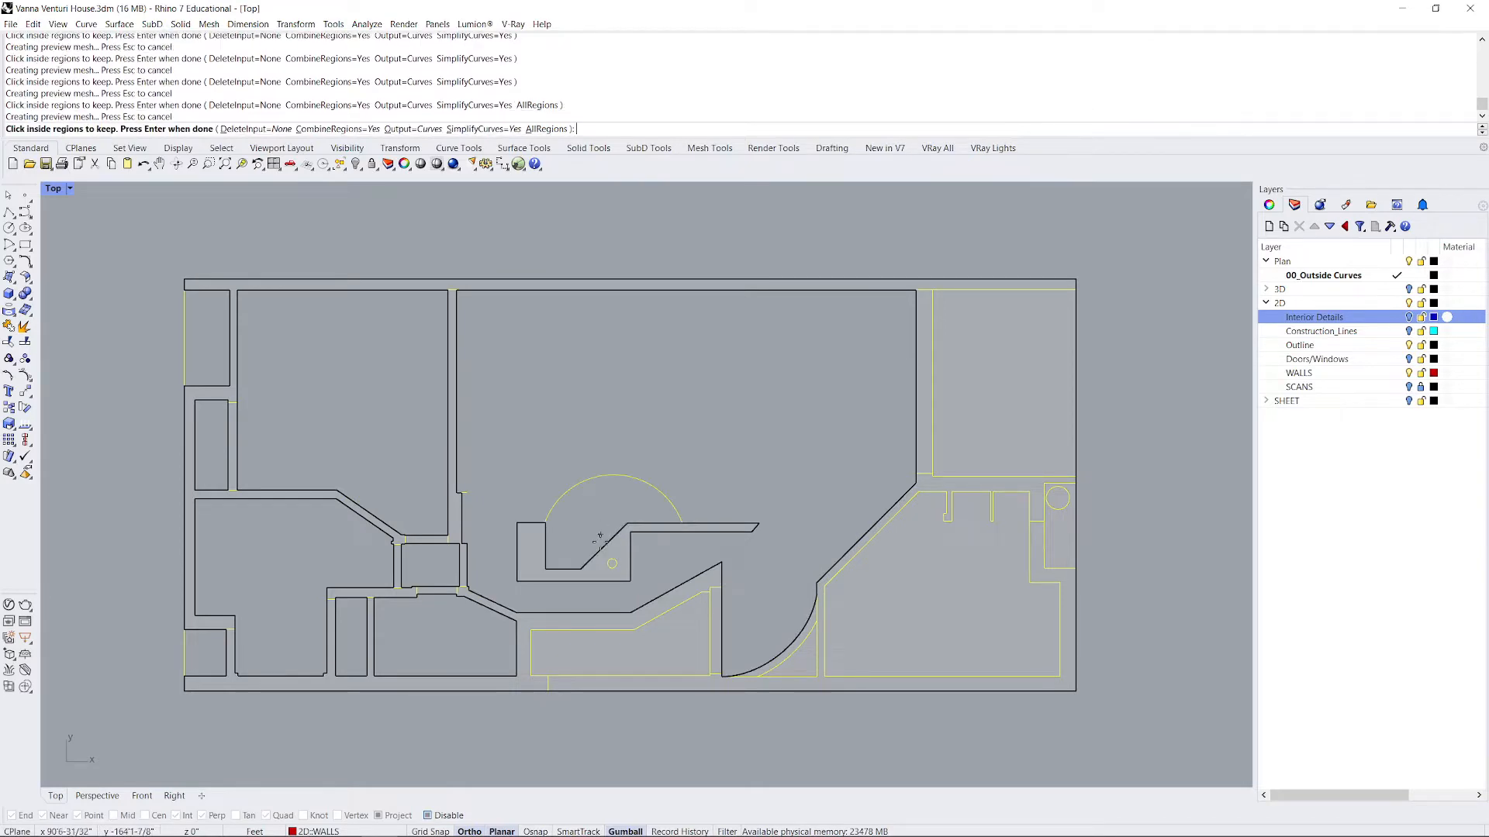
pyautogui.click(684, 639)
pyautogui.click(801, 667)
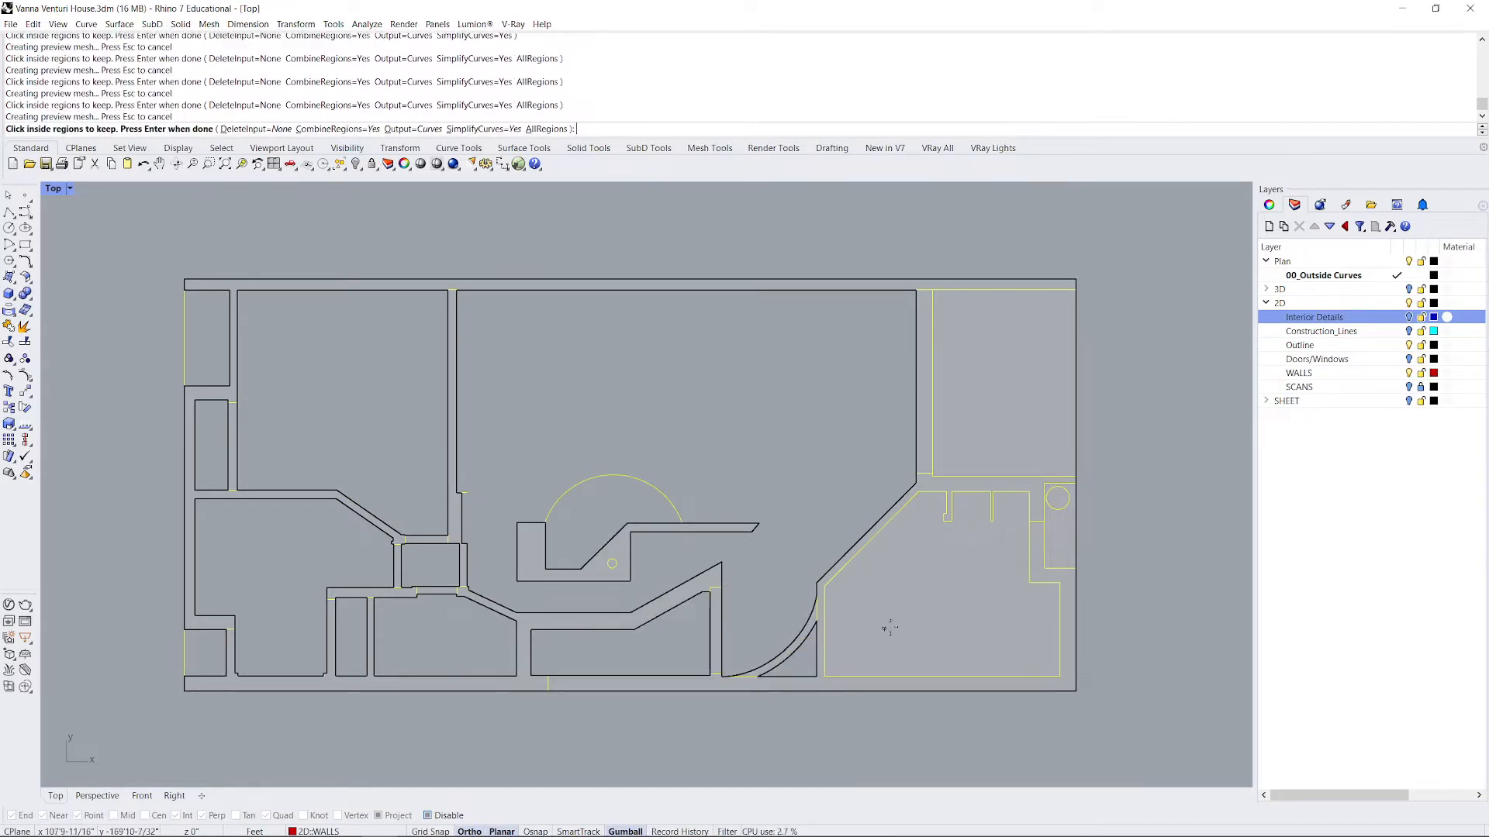
pyautogui.click(887, 625)
pyautogui.click(993, 406)
pyautogui.click(1062, 545)
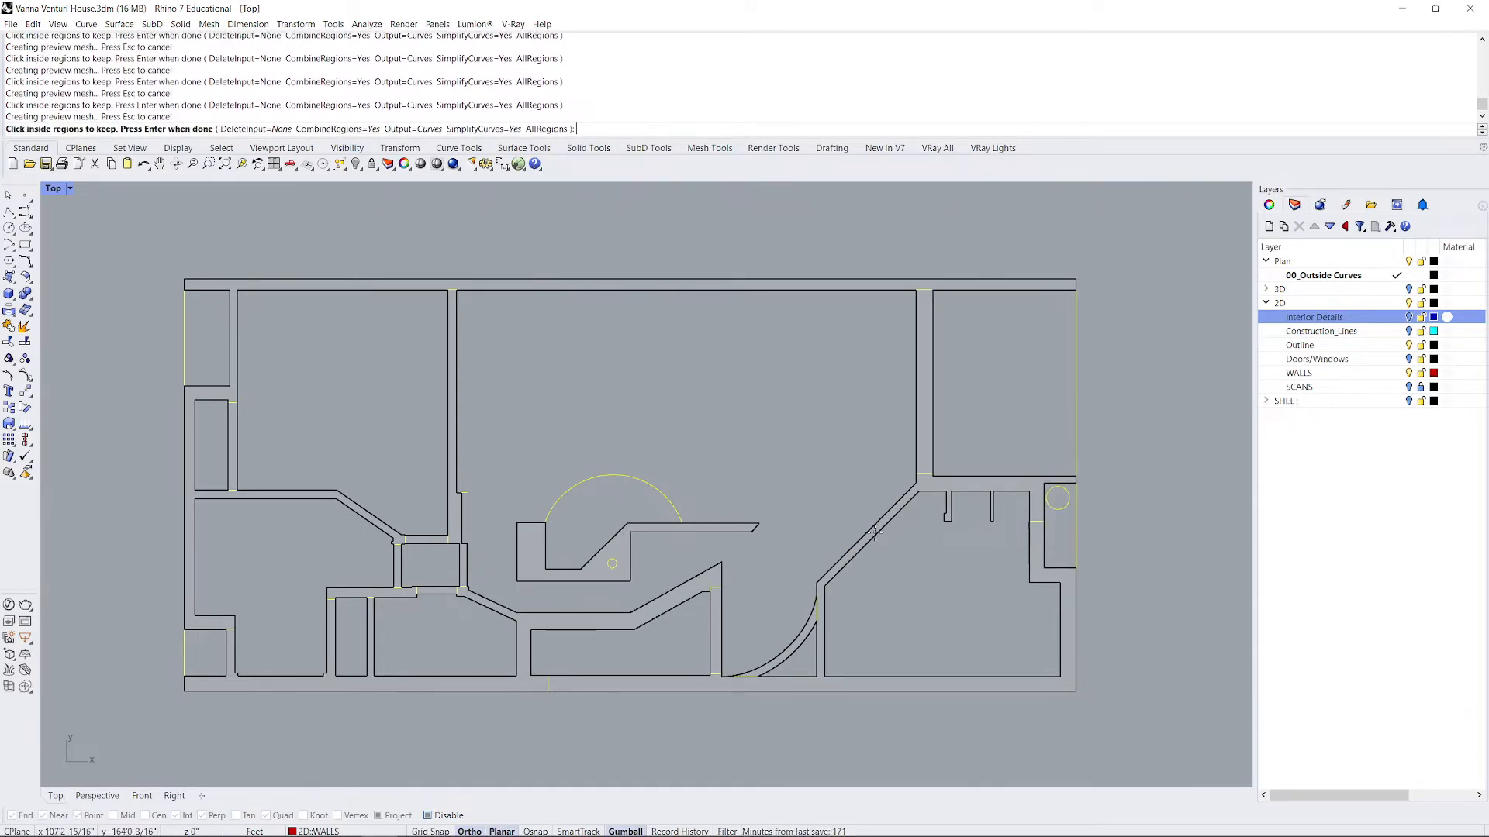
pyautogui.press('Return')
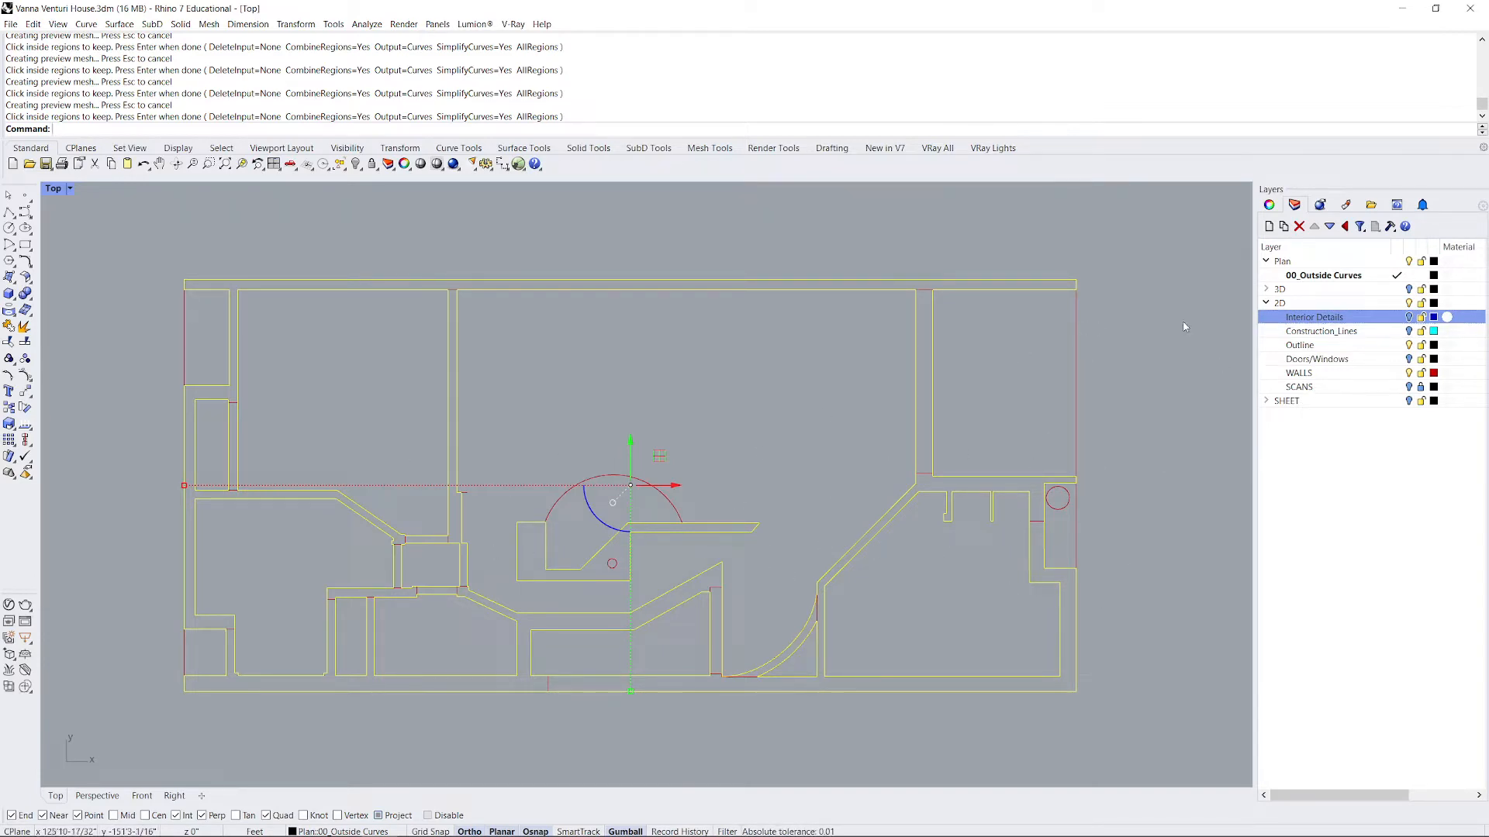
# Deselect the new outlines, make WALLS the current layer and switch off the 00_Outside Curves layer.
pyautogui.click(957, 256)
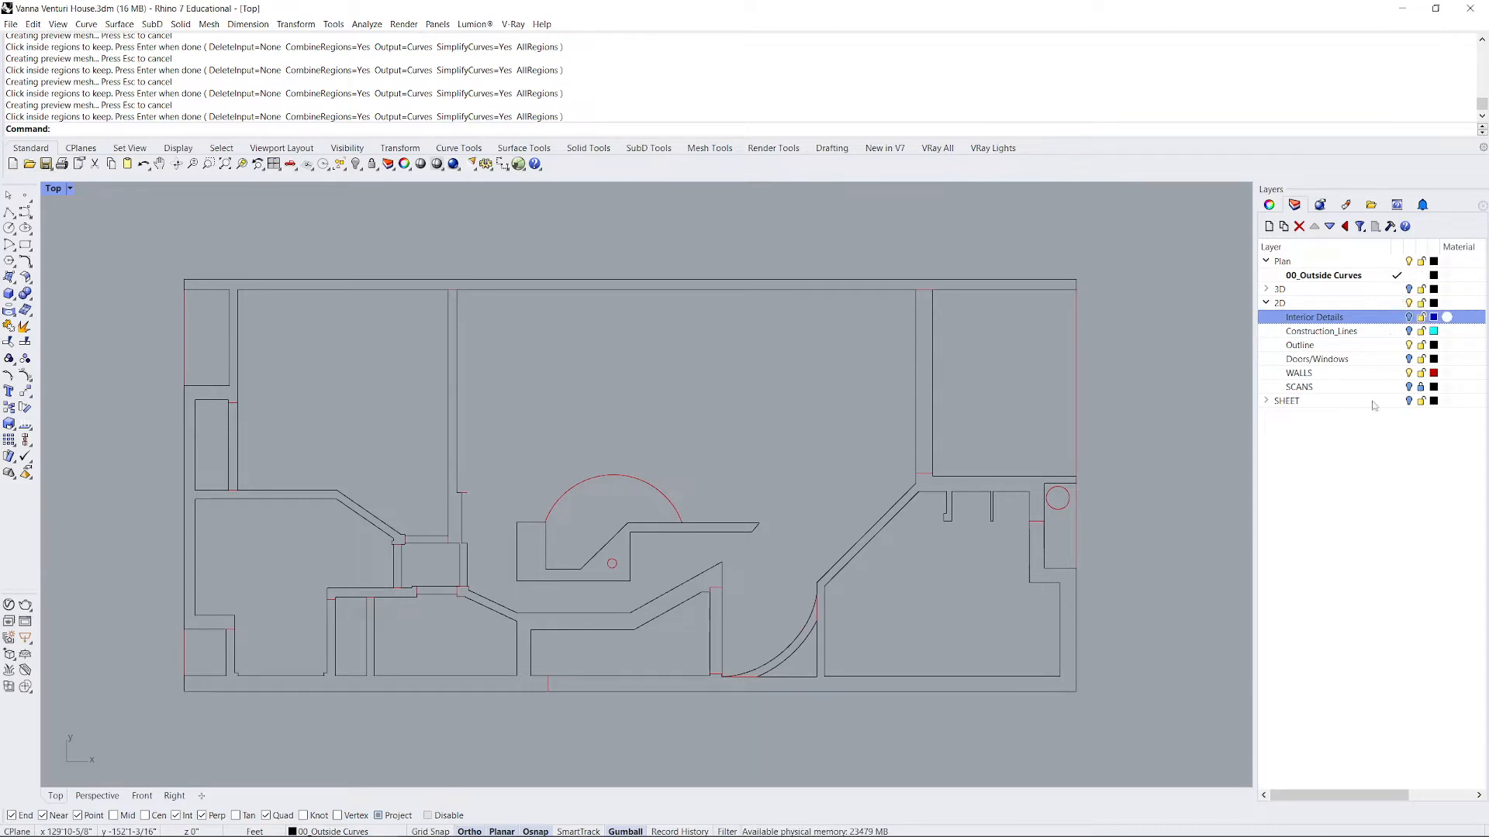
pyautogui.click(1396, 373)
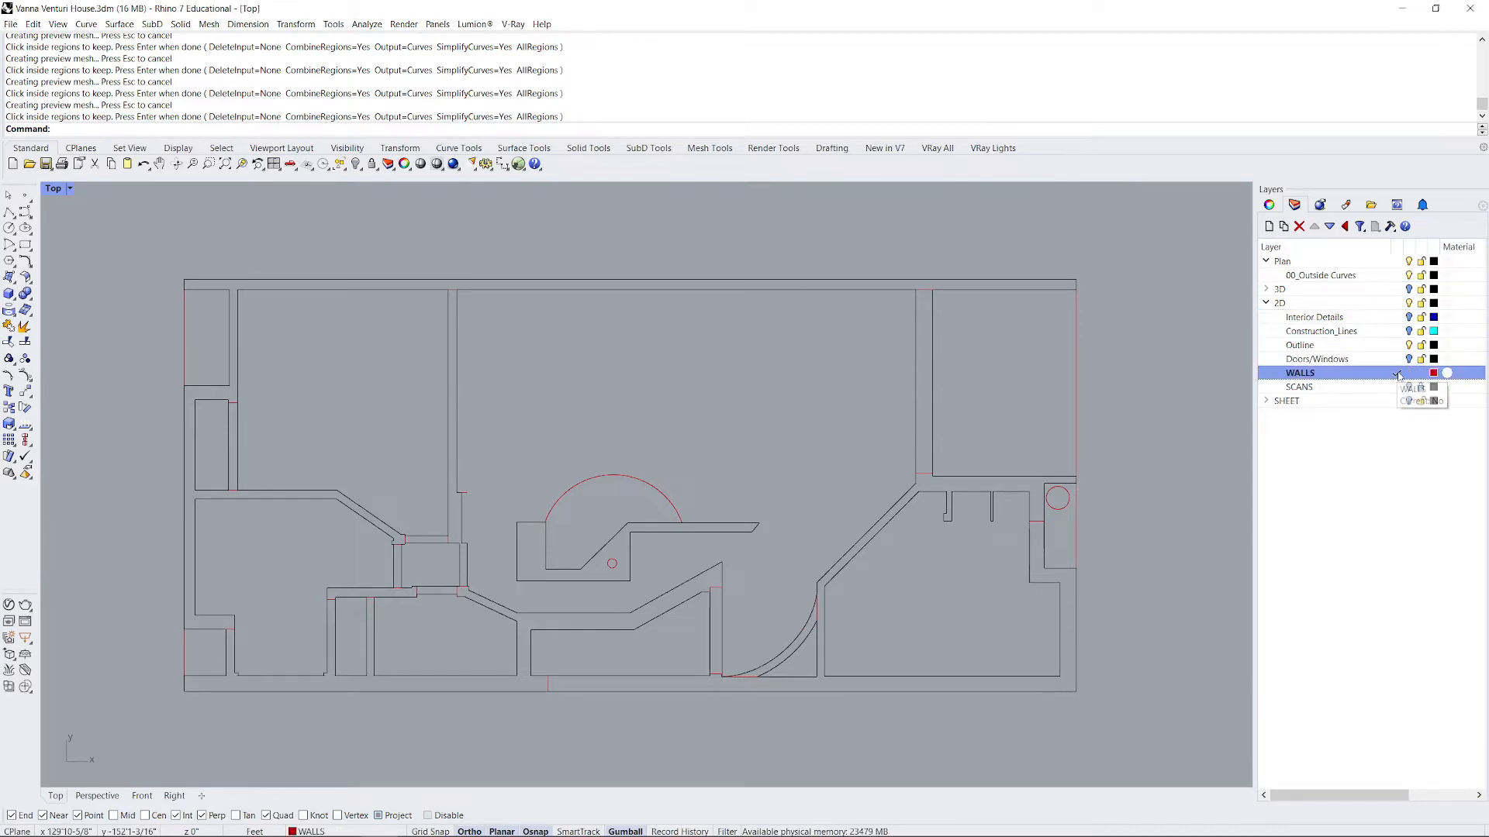
pyautogui.click(1410, 276)
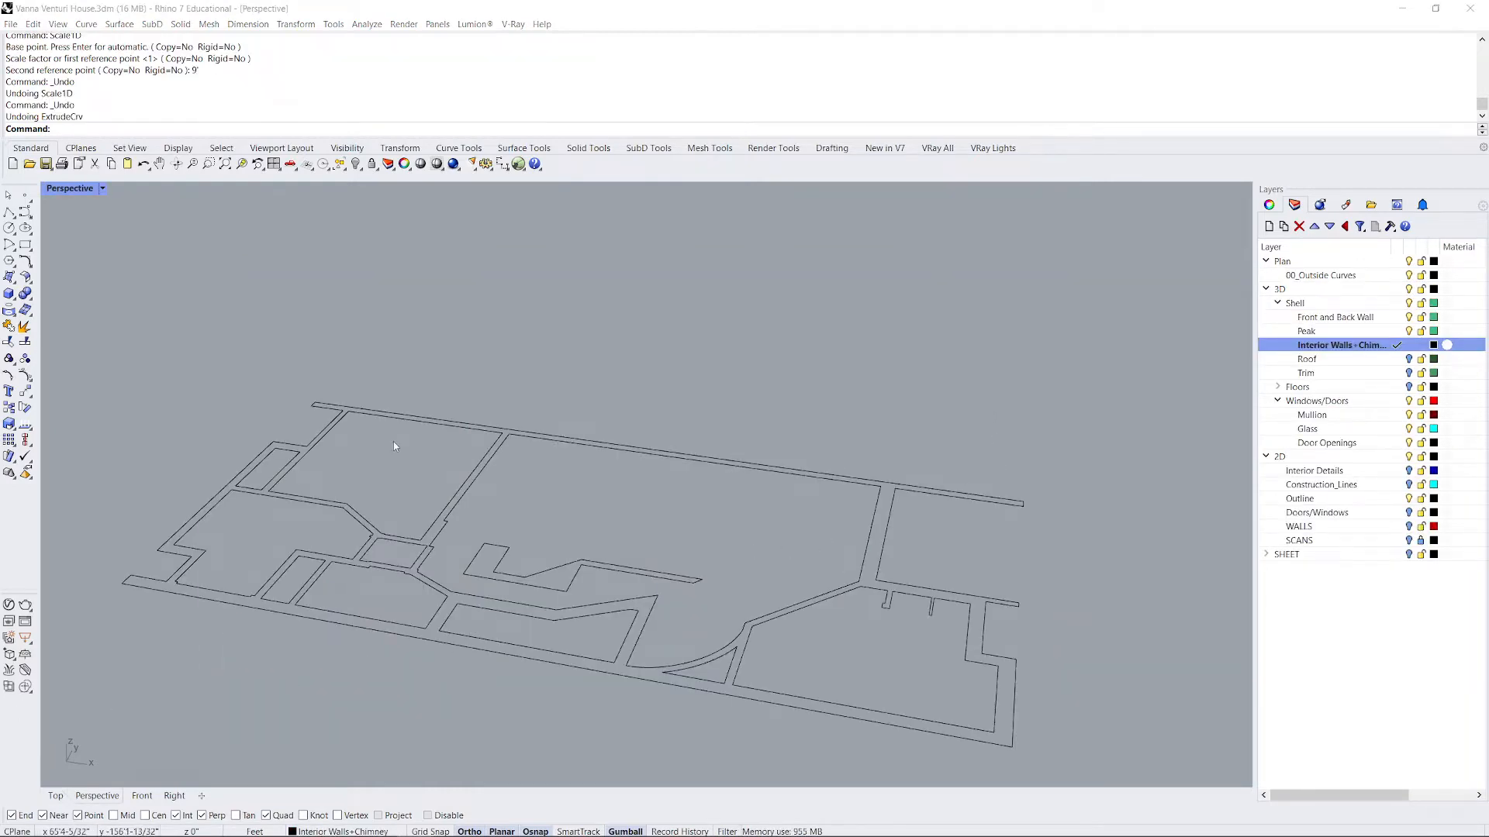
# Rename the Interior Walls+Chimney layer as Walls and Chimney and toggle the visibility of the Outline layer.
pyautogui.rightClick(1366, 351)
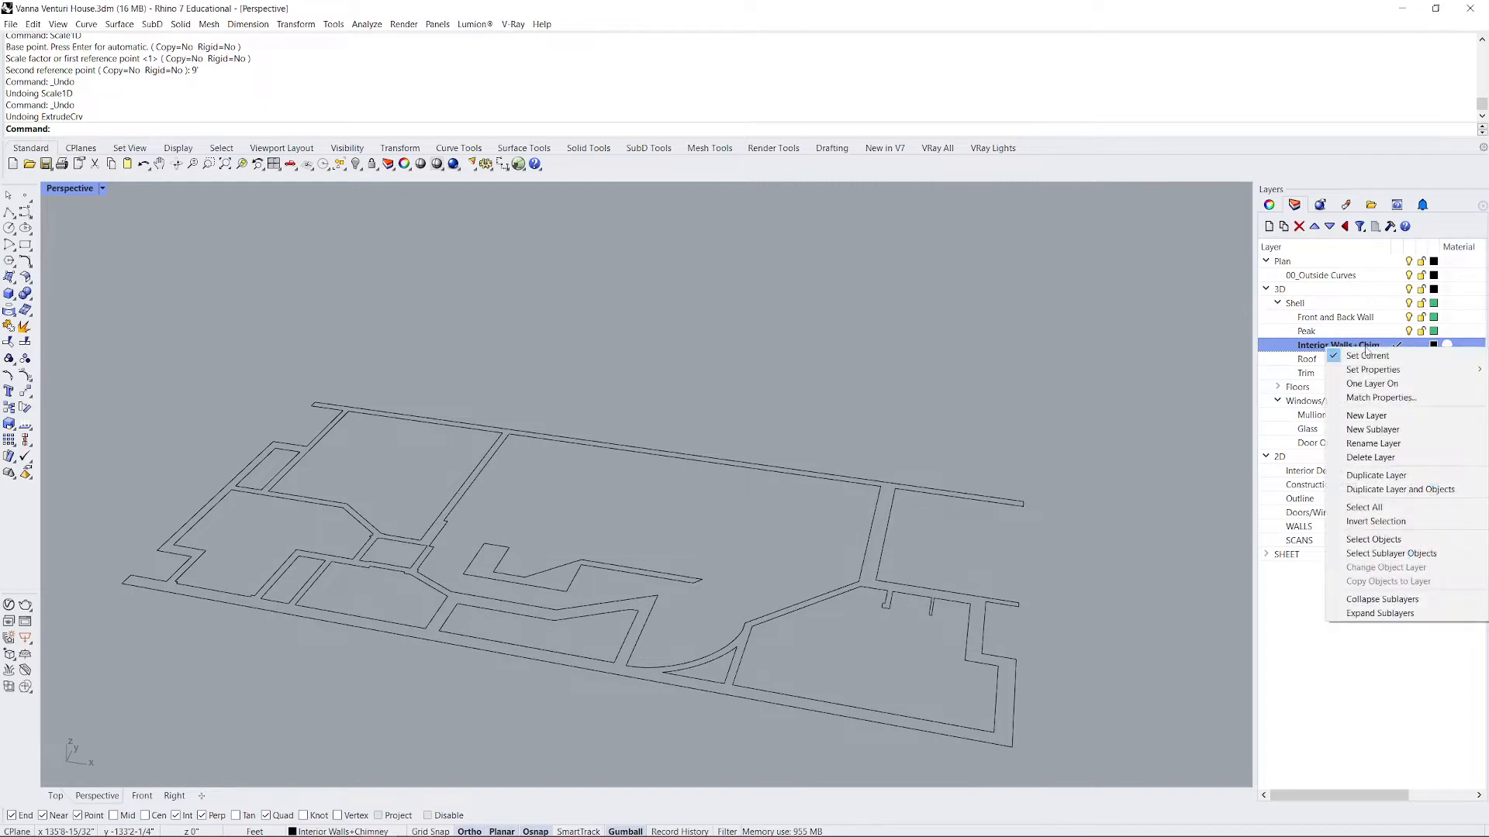
pyautogui.click(1371, 444)
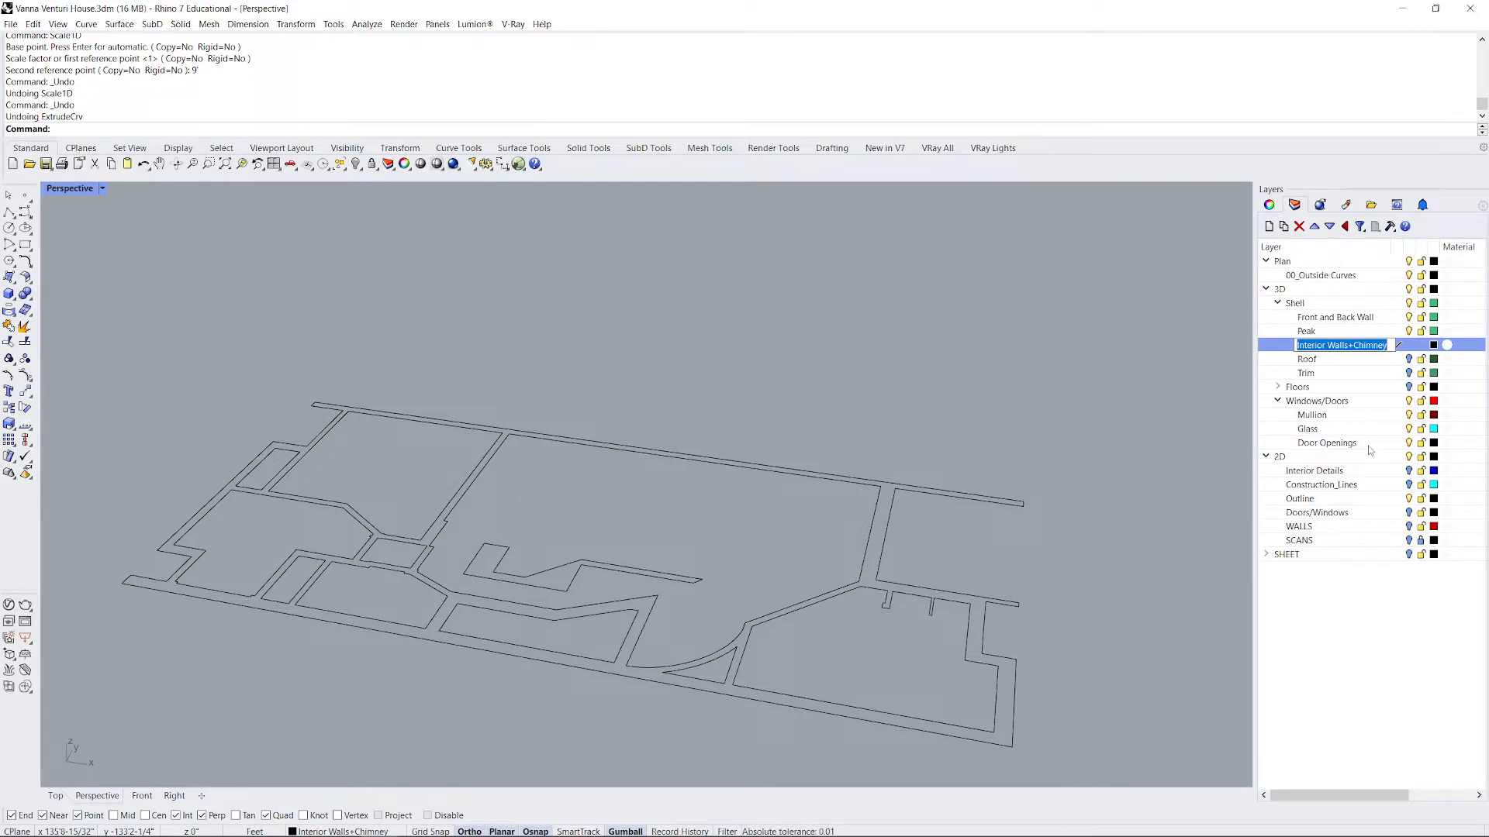
pyautogui.write('Walls and')
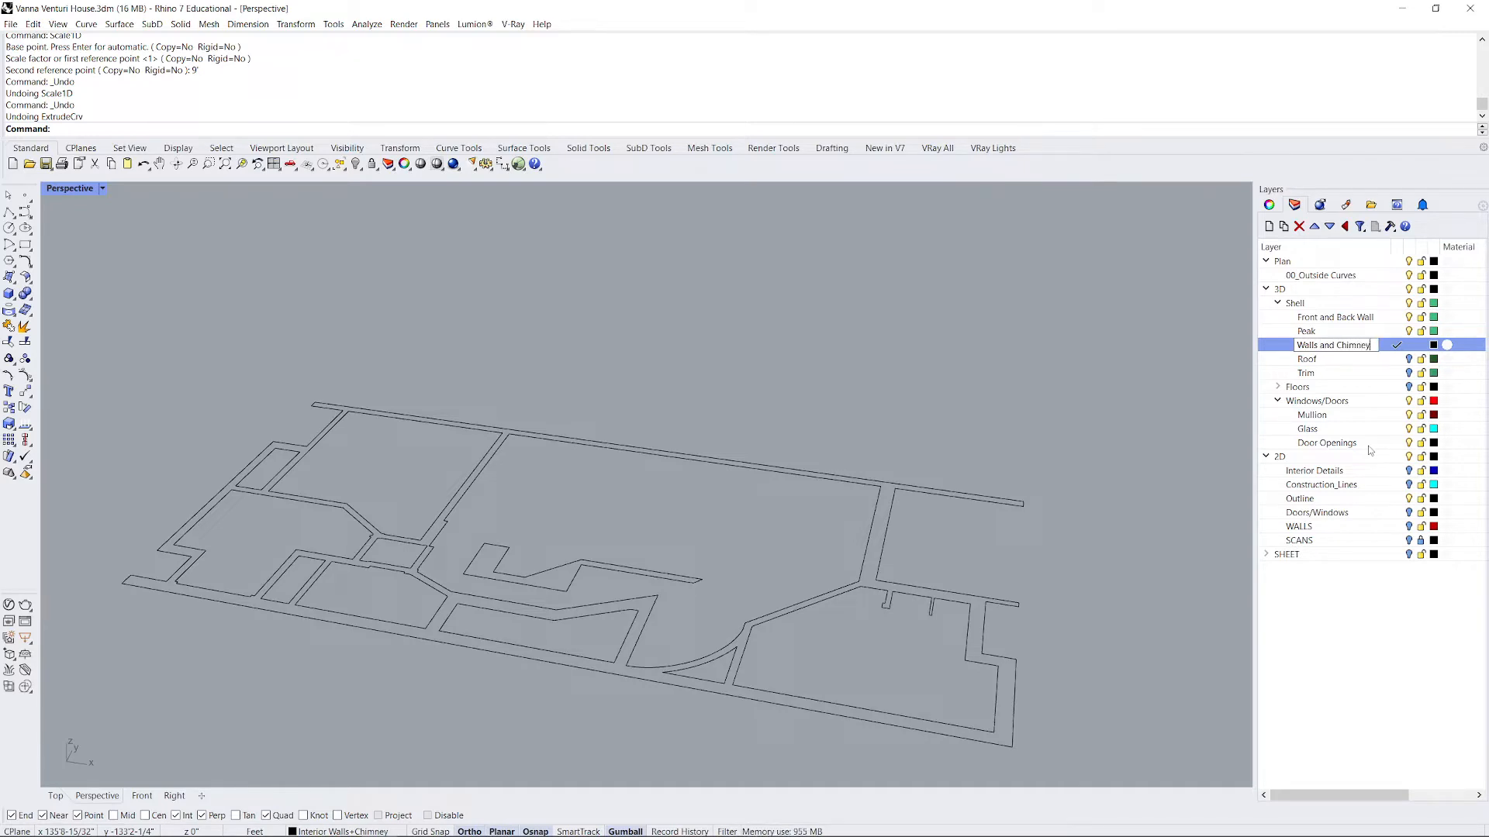
pyautogui.press('Return')
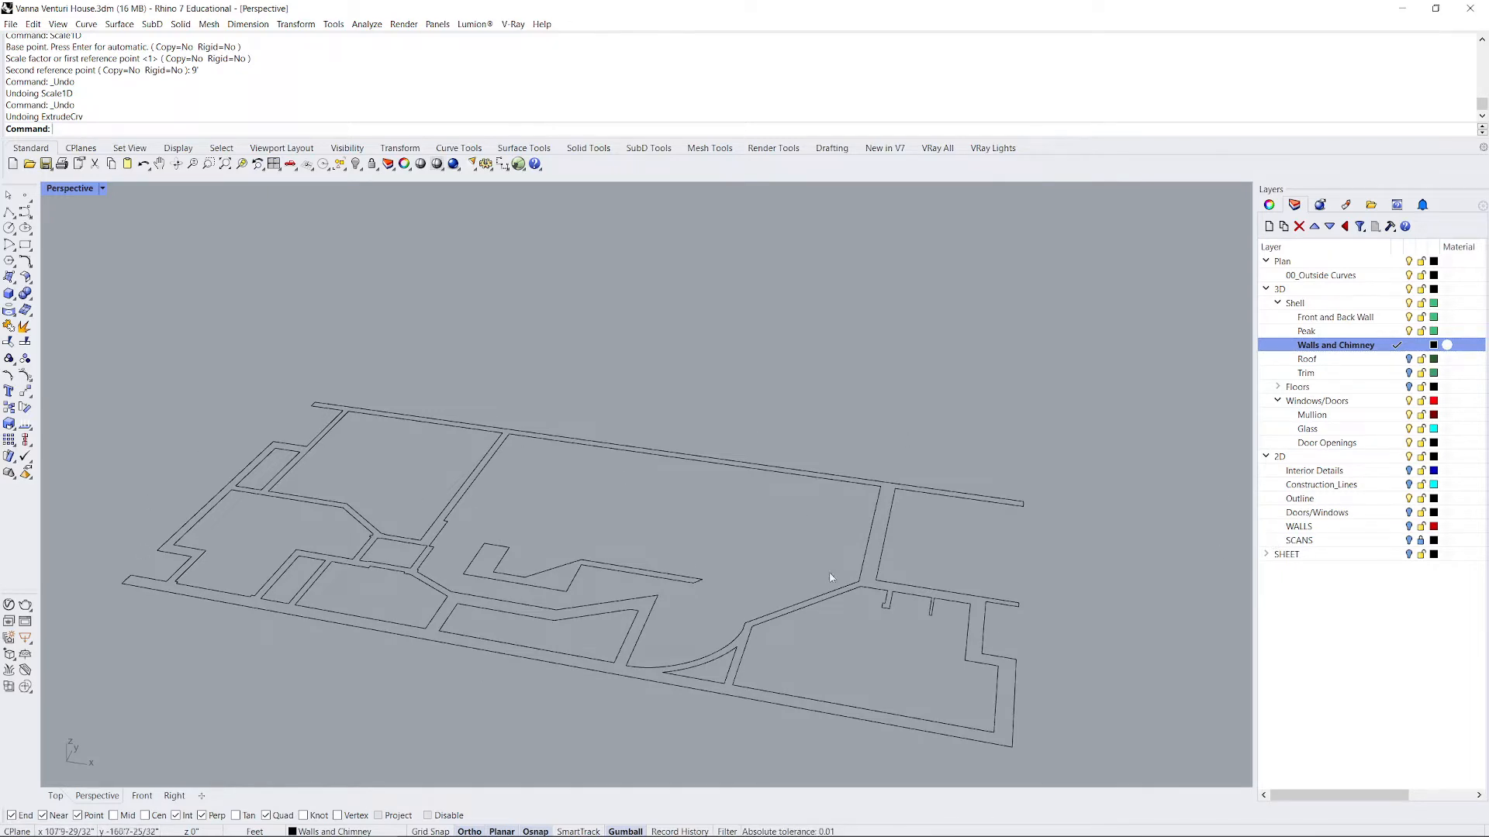
pyautogui.click(1411, 504)
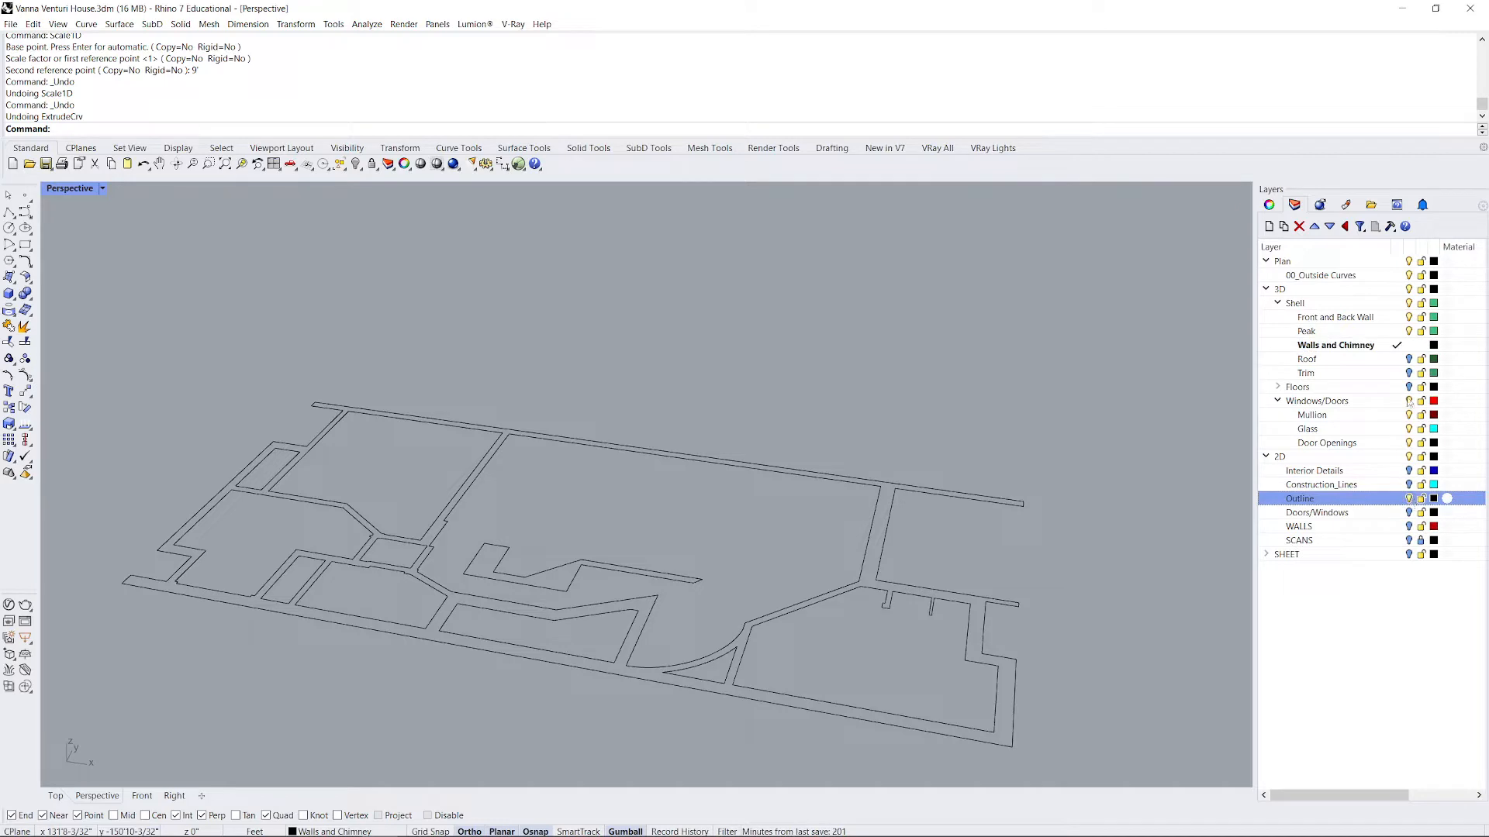
# Toggle the 00_Outside Curves layer off and on again, and select all the wall outlines of the plan.
pyautogui.click(1409, 275)
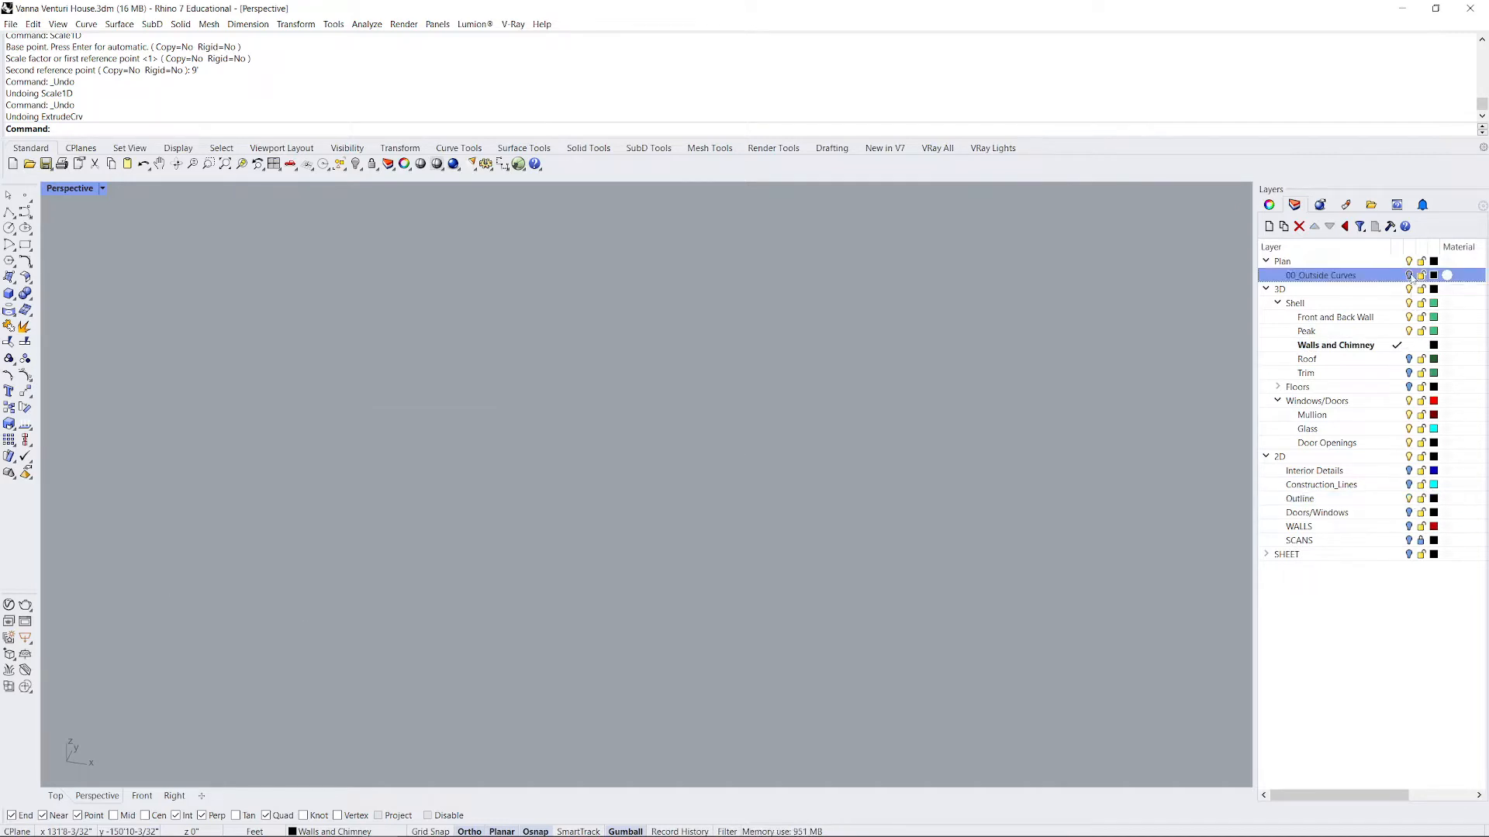
pyautogui.click(1410, 275)
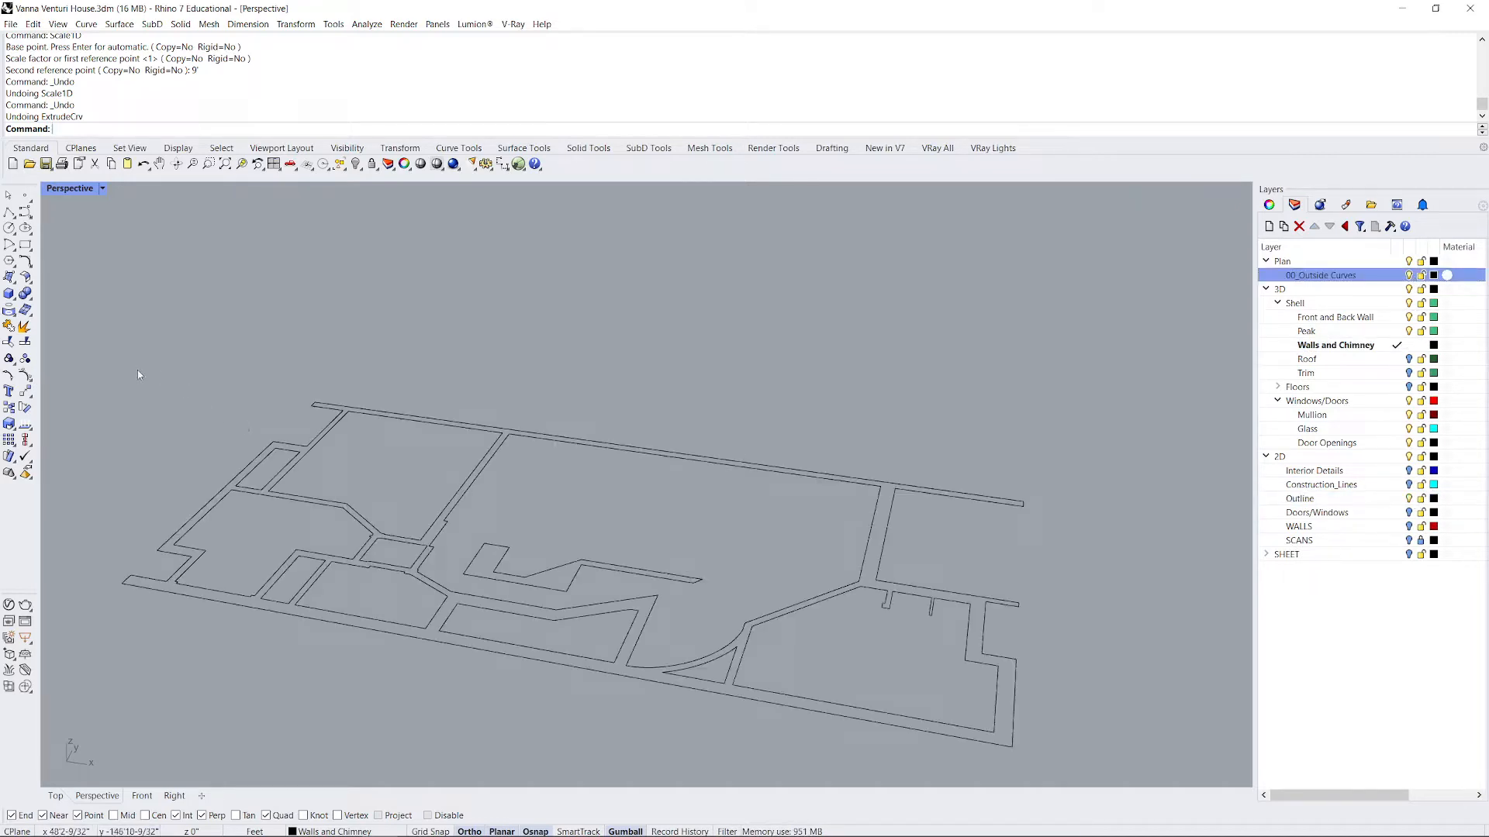
pyautogui.moveTo(138, 366); pyautogui.dragTo(291, 638)
pyautogui.moveTo(88, 367); pyautogui.dragTo(1108, 756)
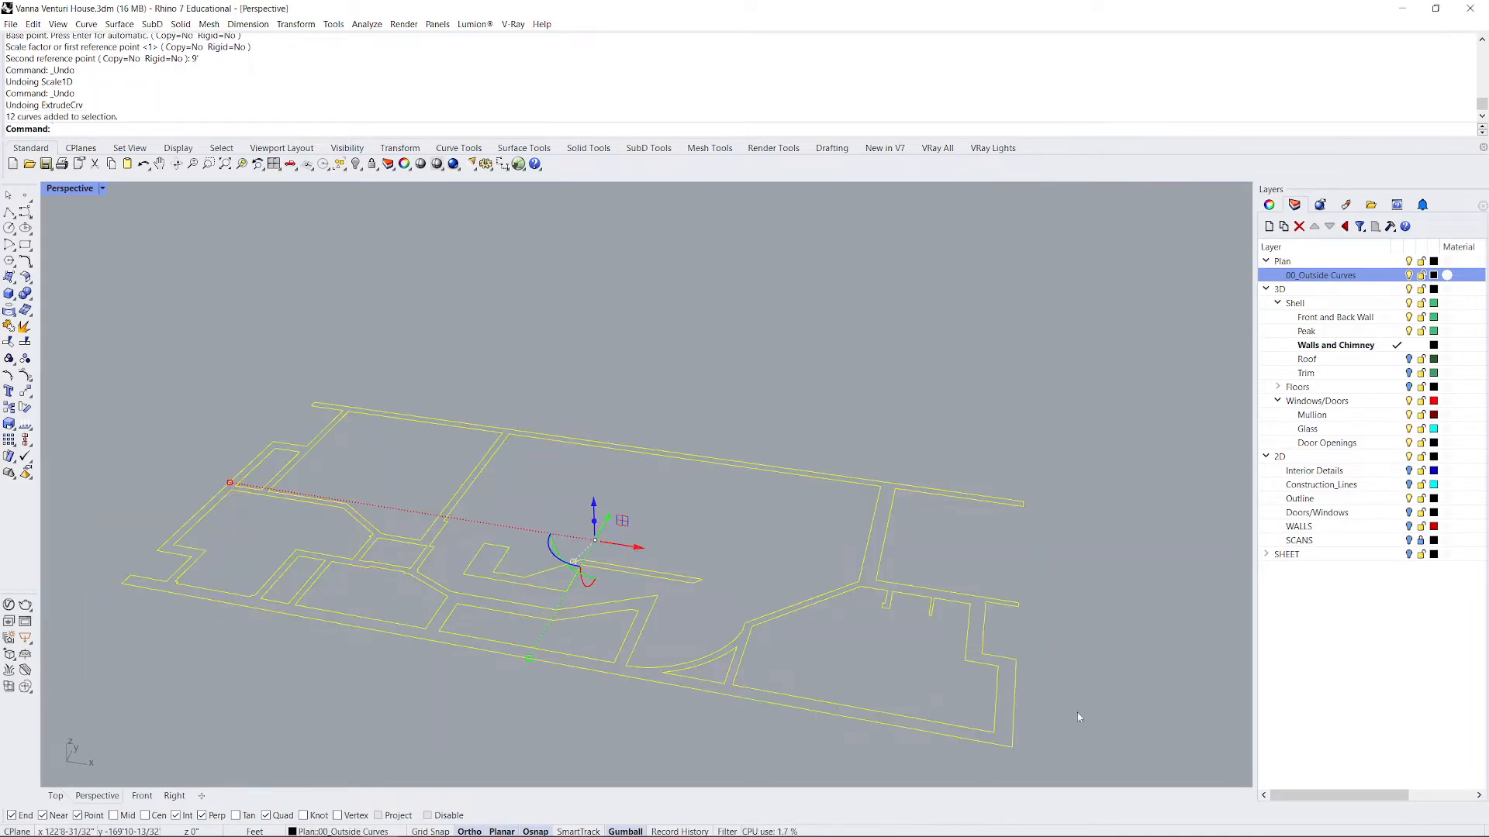
# Start a solid ExtrudeCrv extrusion of the selected wall outlines and preview its height in the perspective and front views.
pyautogui.write('Extrudecrv')
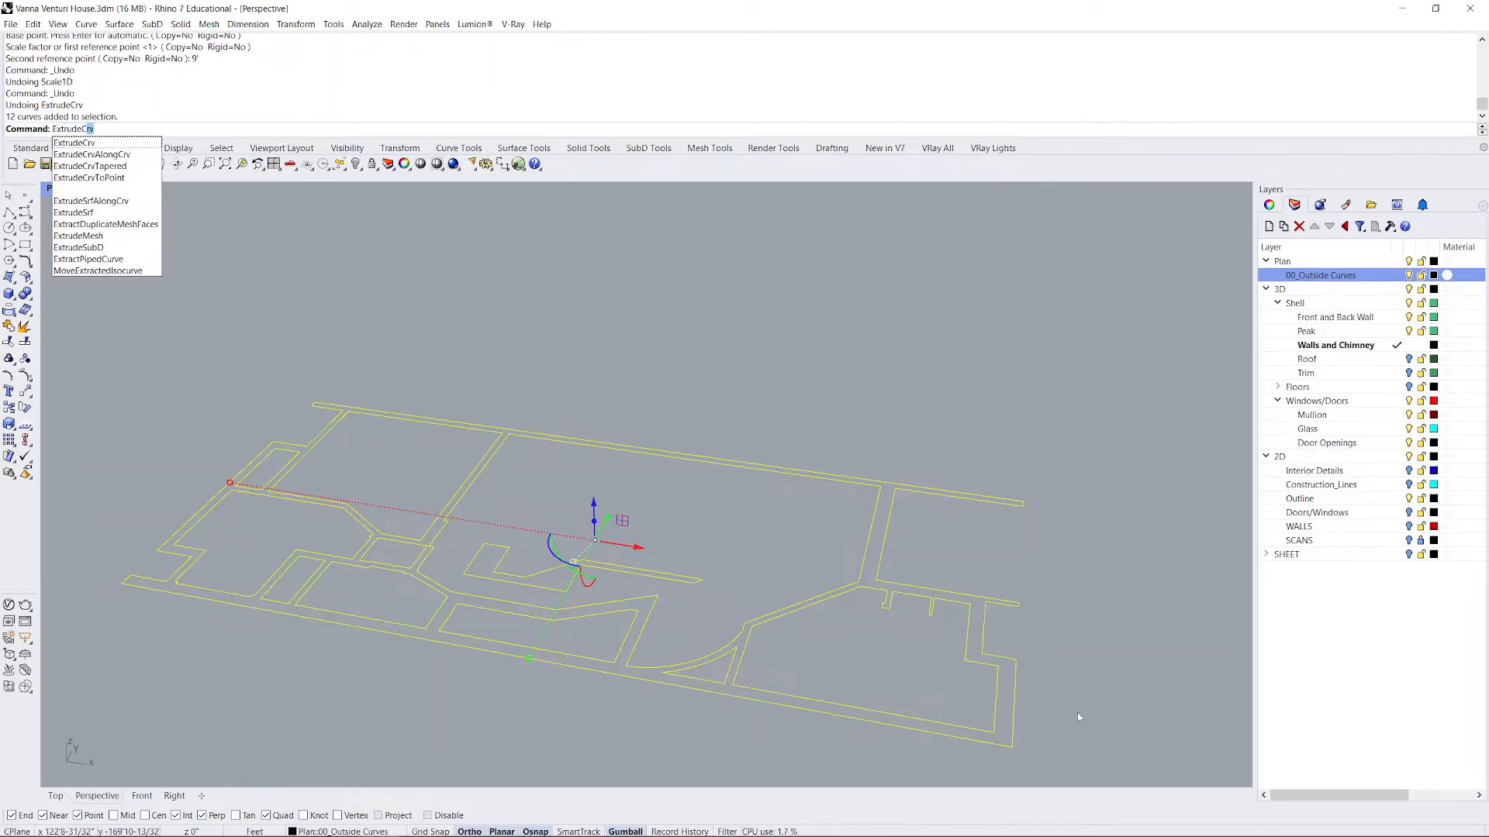
pyautogui.press('Return')
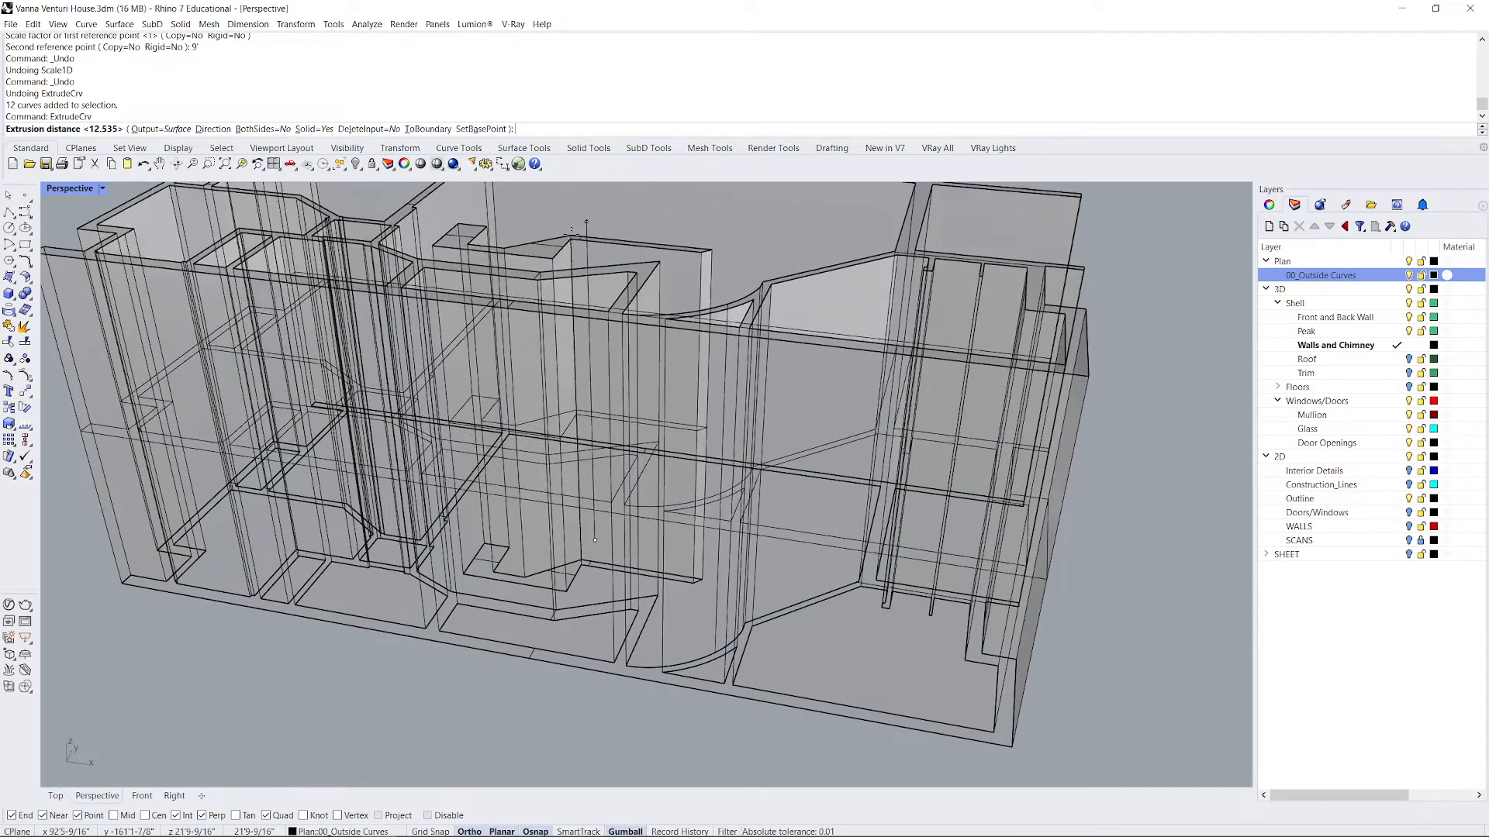
pyautogui.moveTo(590, 380); pyautogui.dragTo(339, 741, button='right')
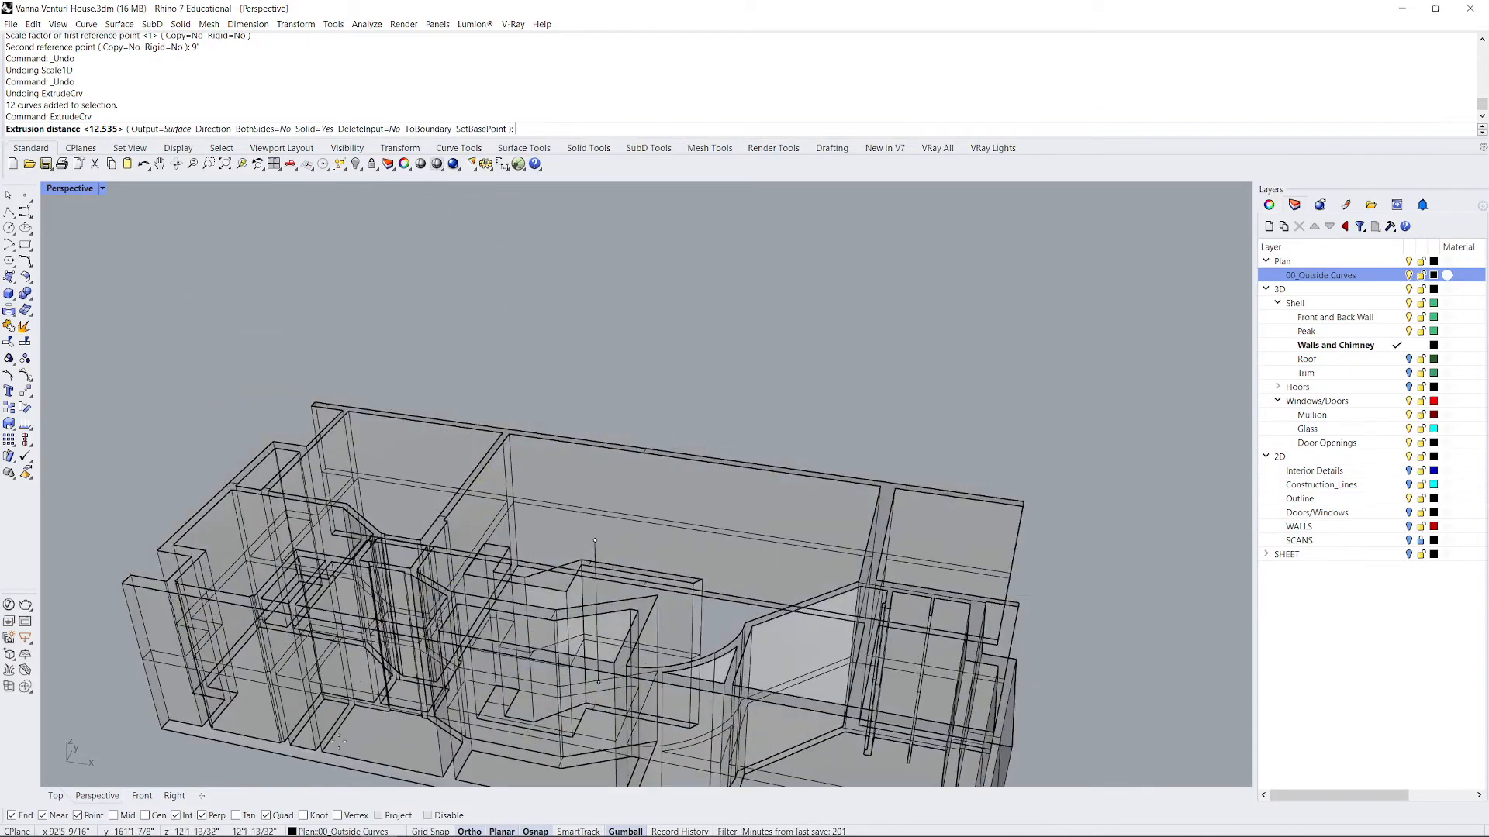
pyautogui.click(142, 796)
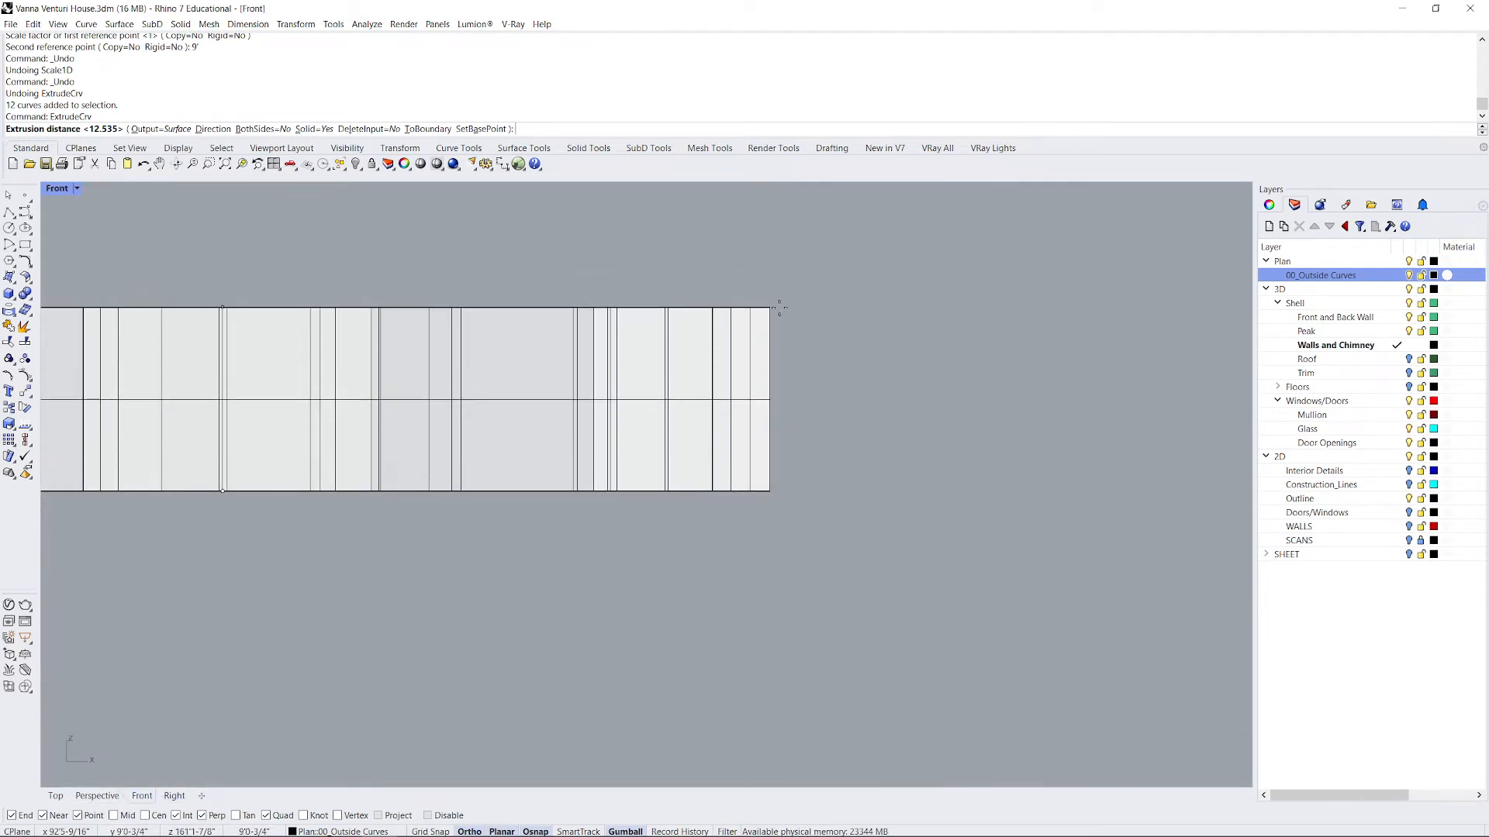
pyautogui.click(104, 798)
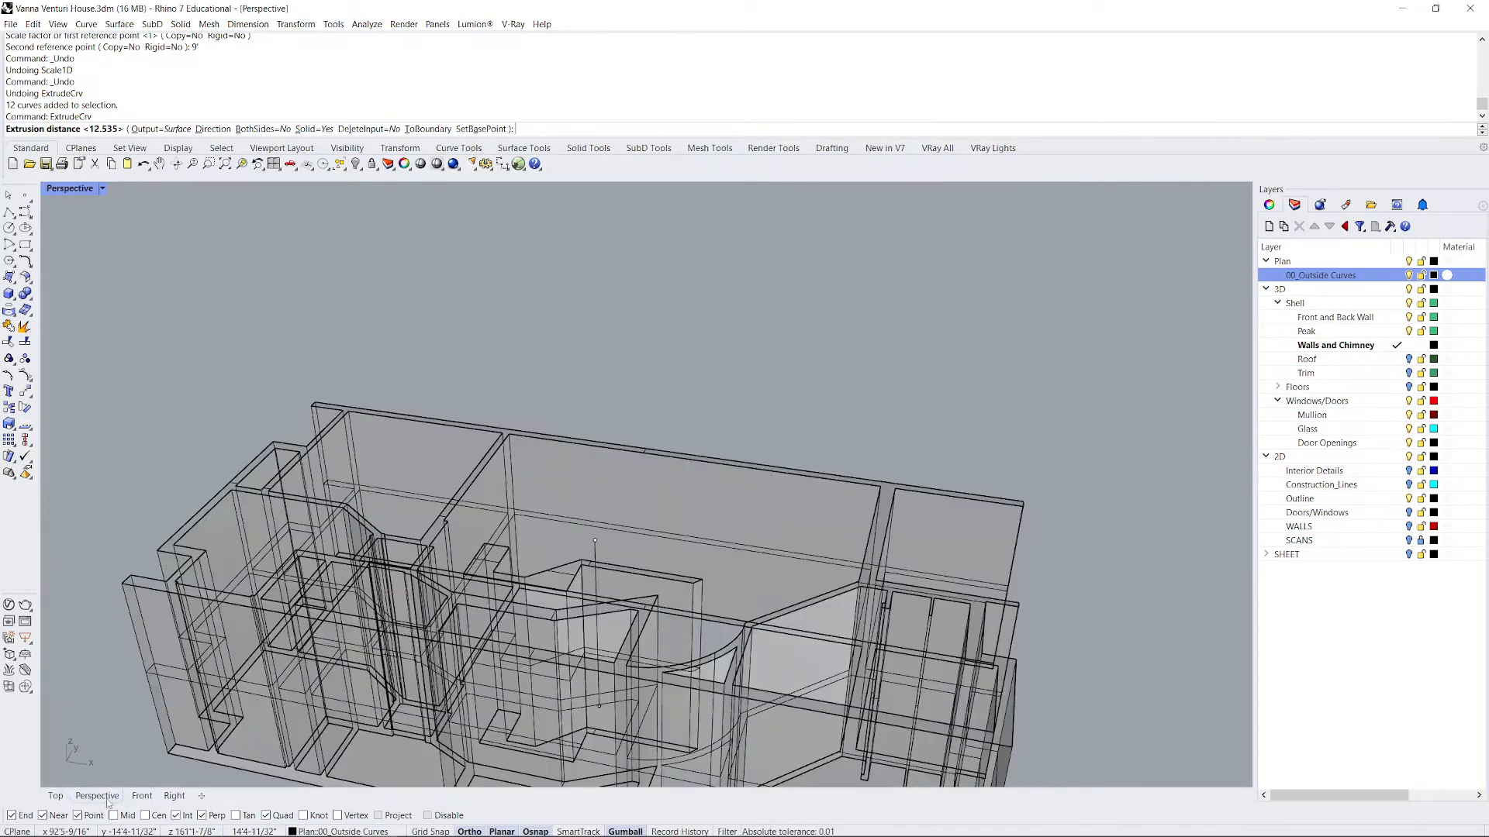
pyautogui.scroll(-3, 589, 504)
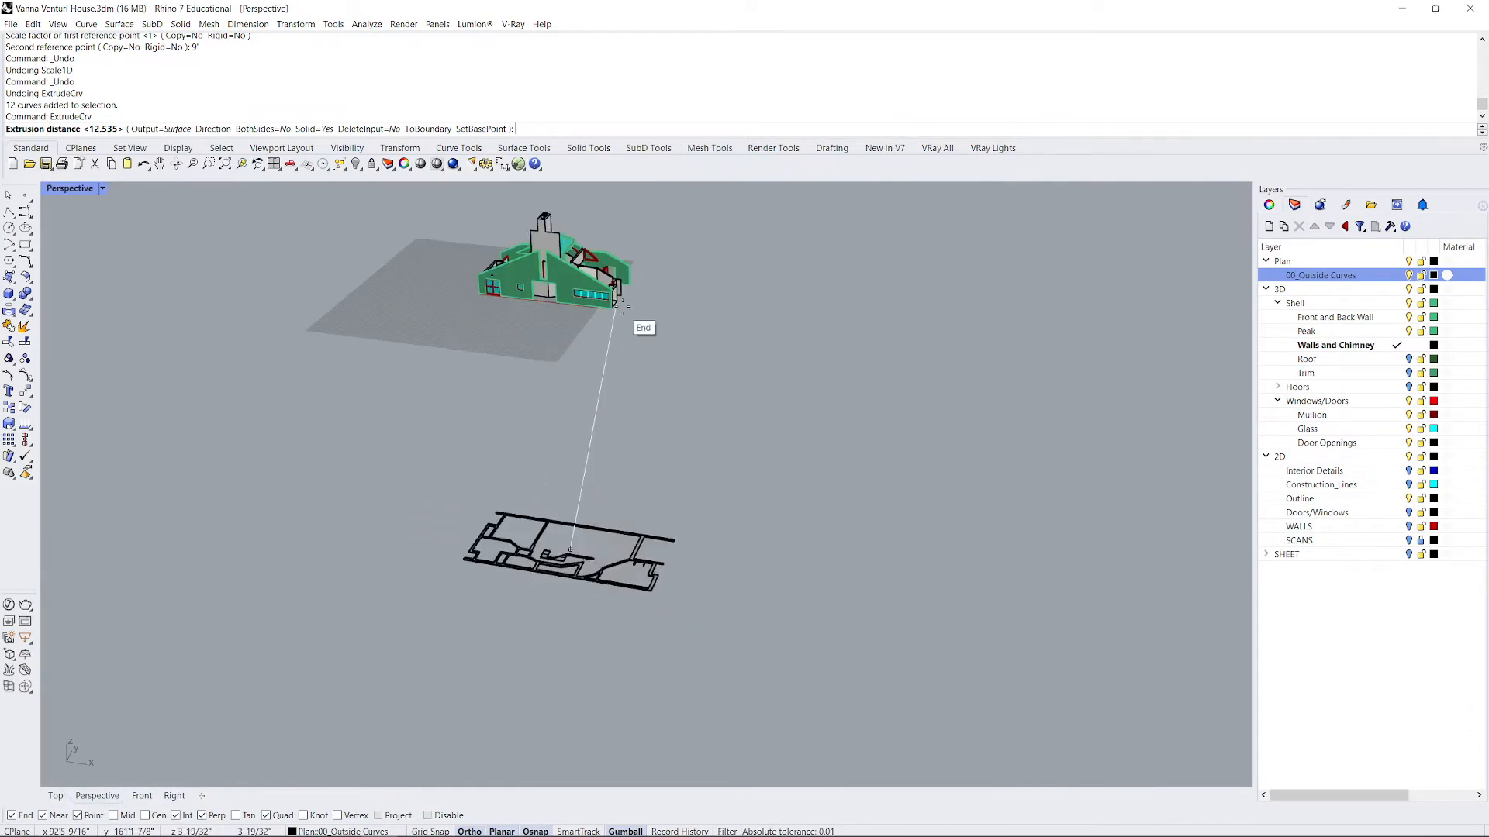
pyautogui.scroll(3, 631, 310)
pyautogui.scroll(-2, 598, 453)
pyautogui.moveTo(598, 453); pyautogui.dragTo(760, 461, button='right')
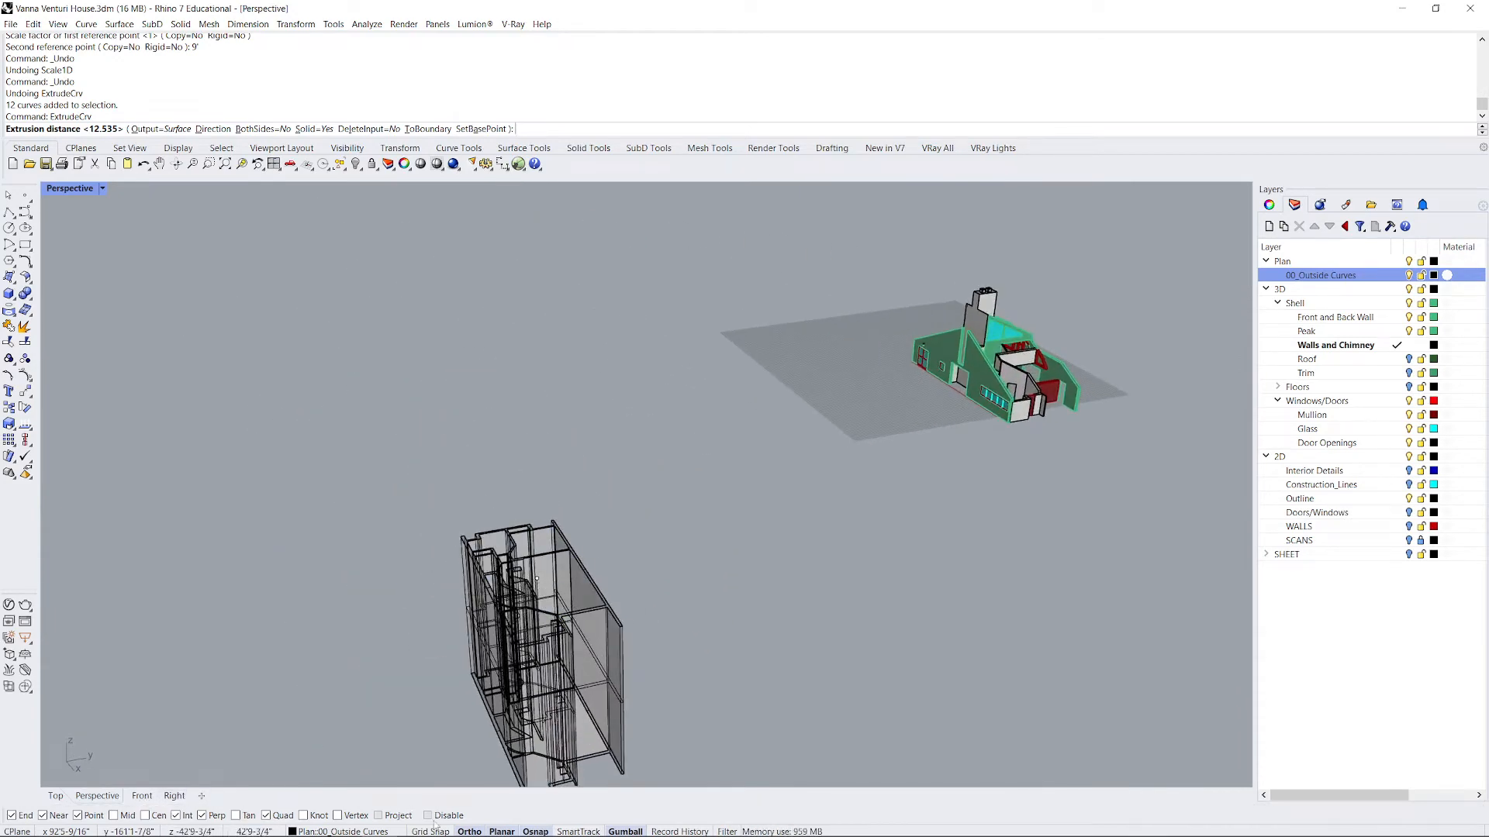
# Extrude the outlines about 7'1" high by snapping to the top corner of the existing house model's low end wall, with Project snapping left off.
pyautogui.click(379, 815)
pyautogui.scroll(-2, 891, 496)
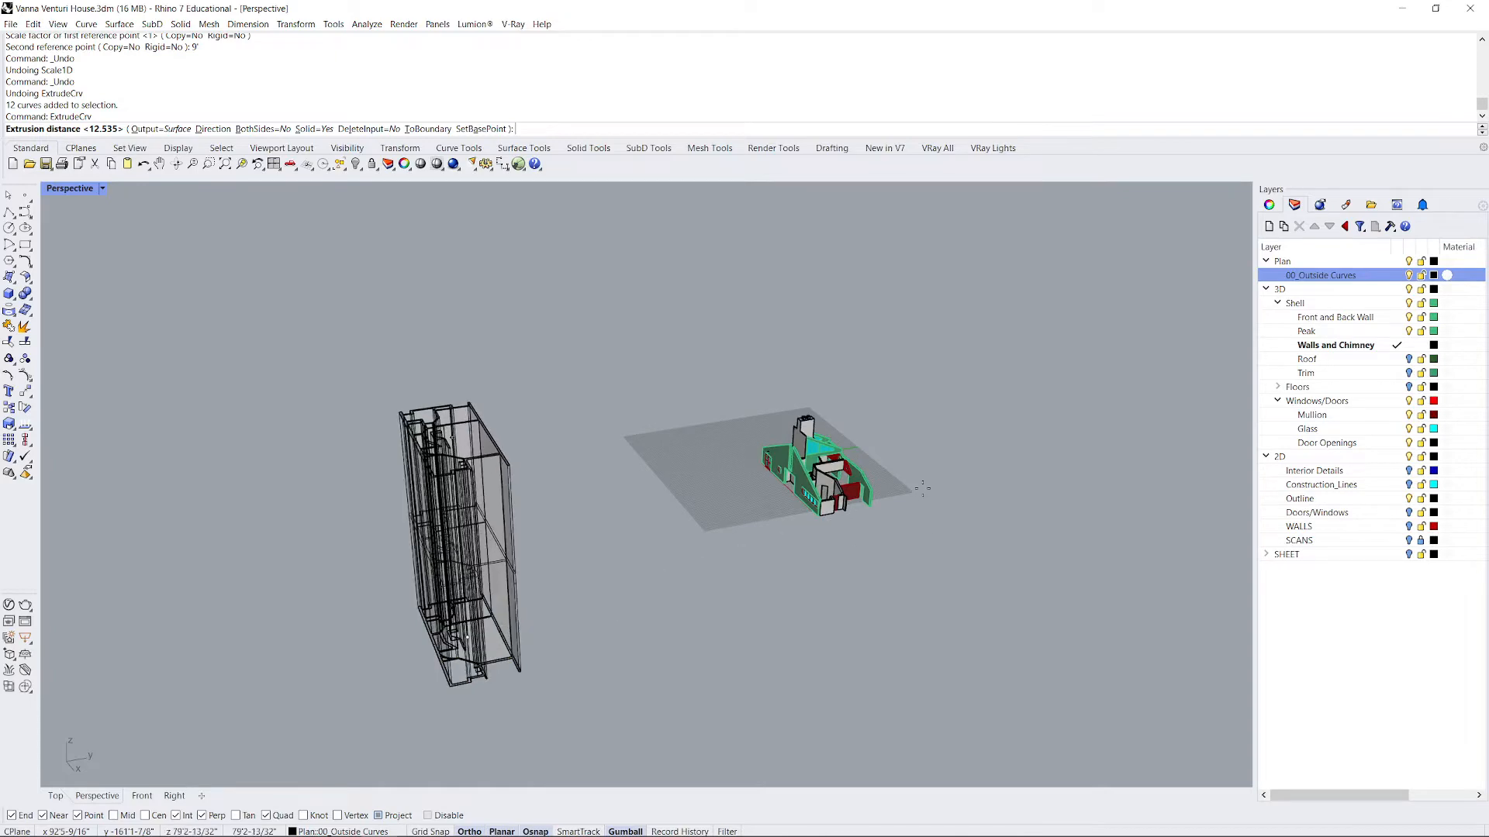
pyautogui.scroll(3, 799, 532)
pyautogui.scroll(3, 799, 531)
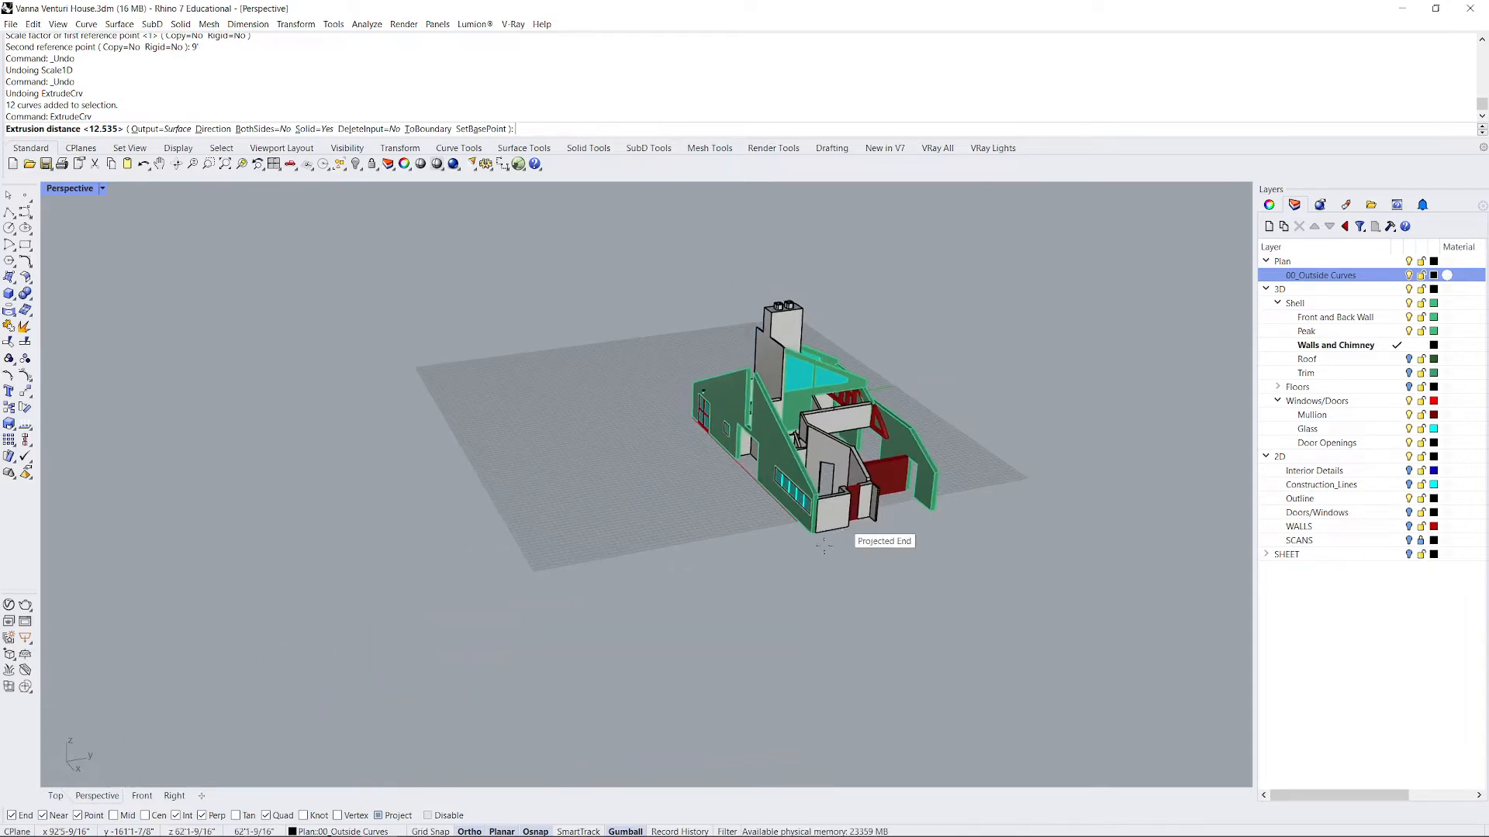
pyautogui.moveTo(851, 570); pyautogui.dragTo(747, 568, button='right')
pyautogui.scroll(-4, 392, 496)
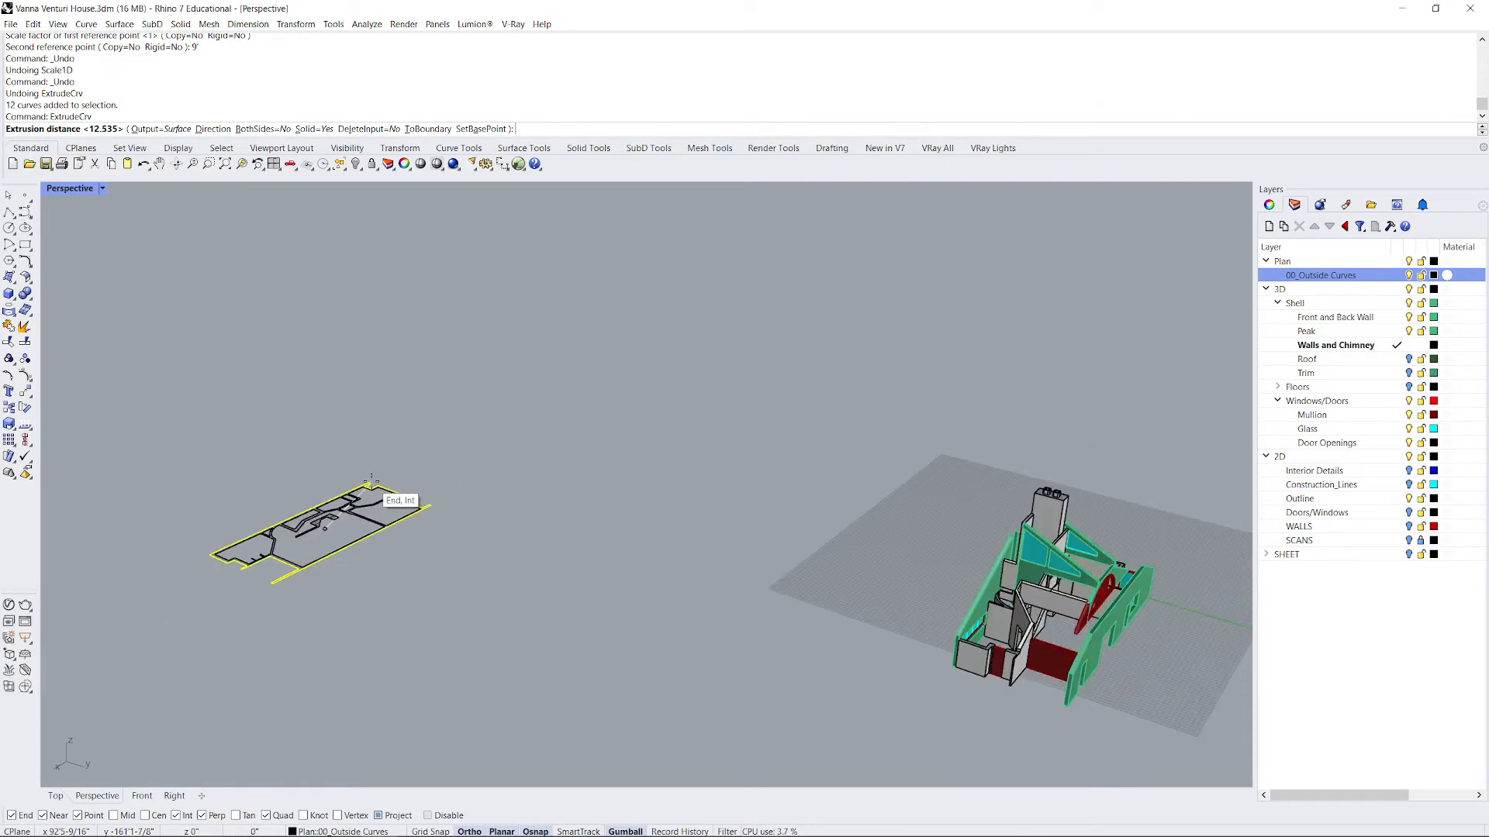
pyautogui.scroll(5, 795, 620)
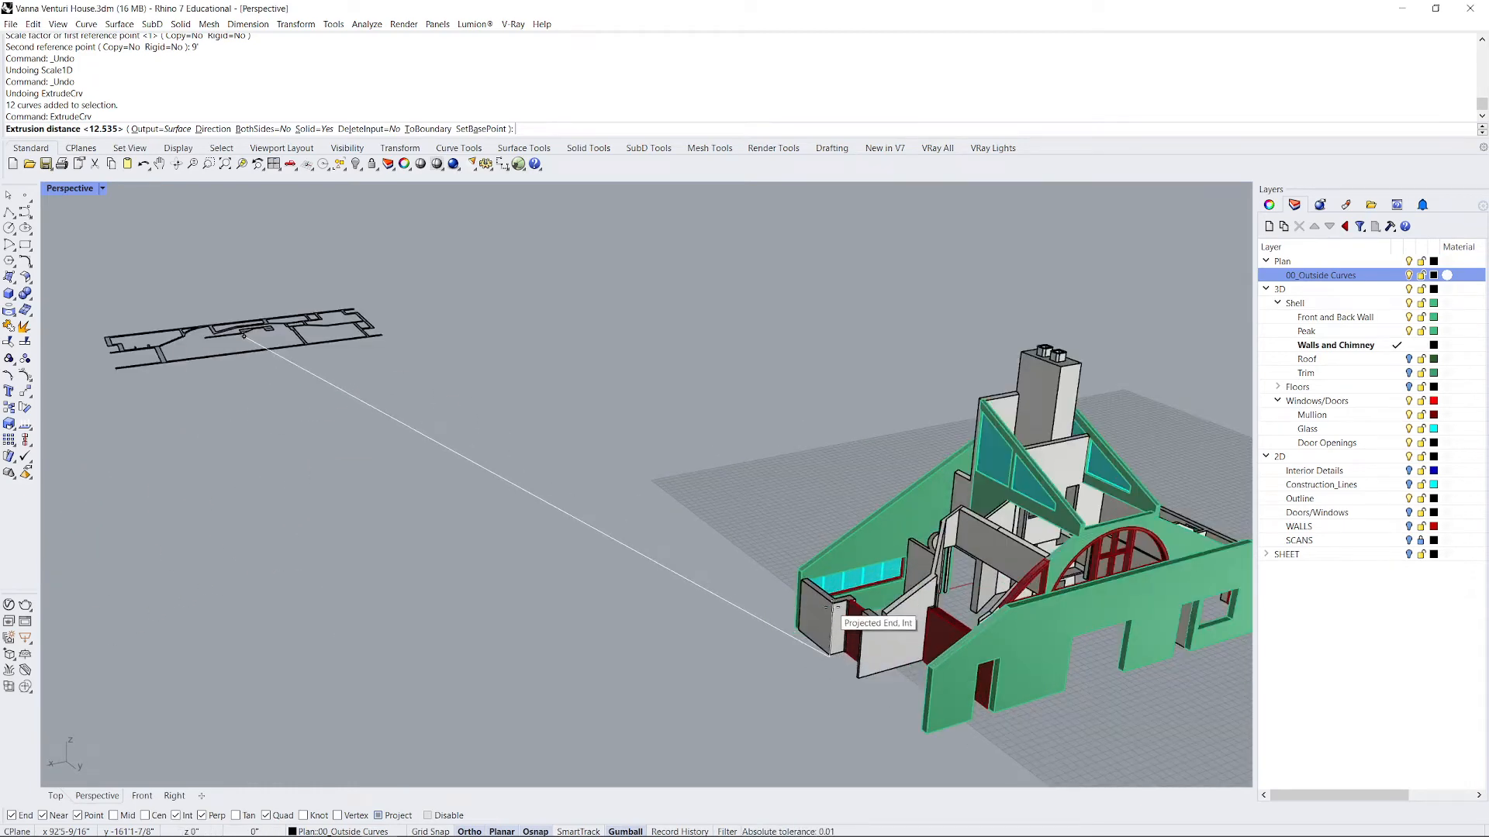
pyautogui.scroll(5, 830, 607)
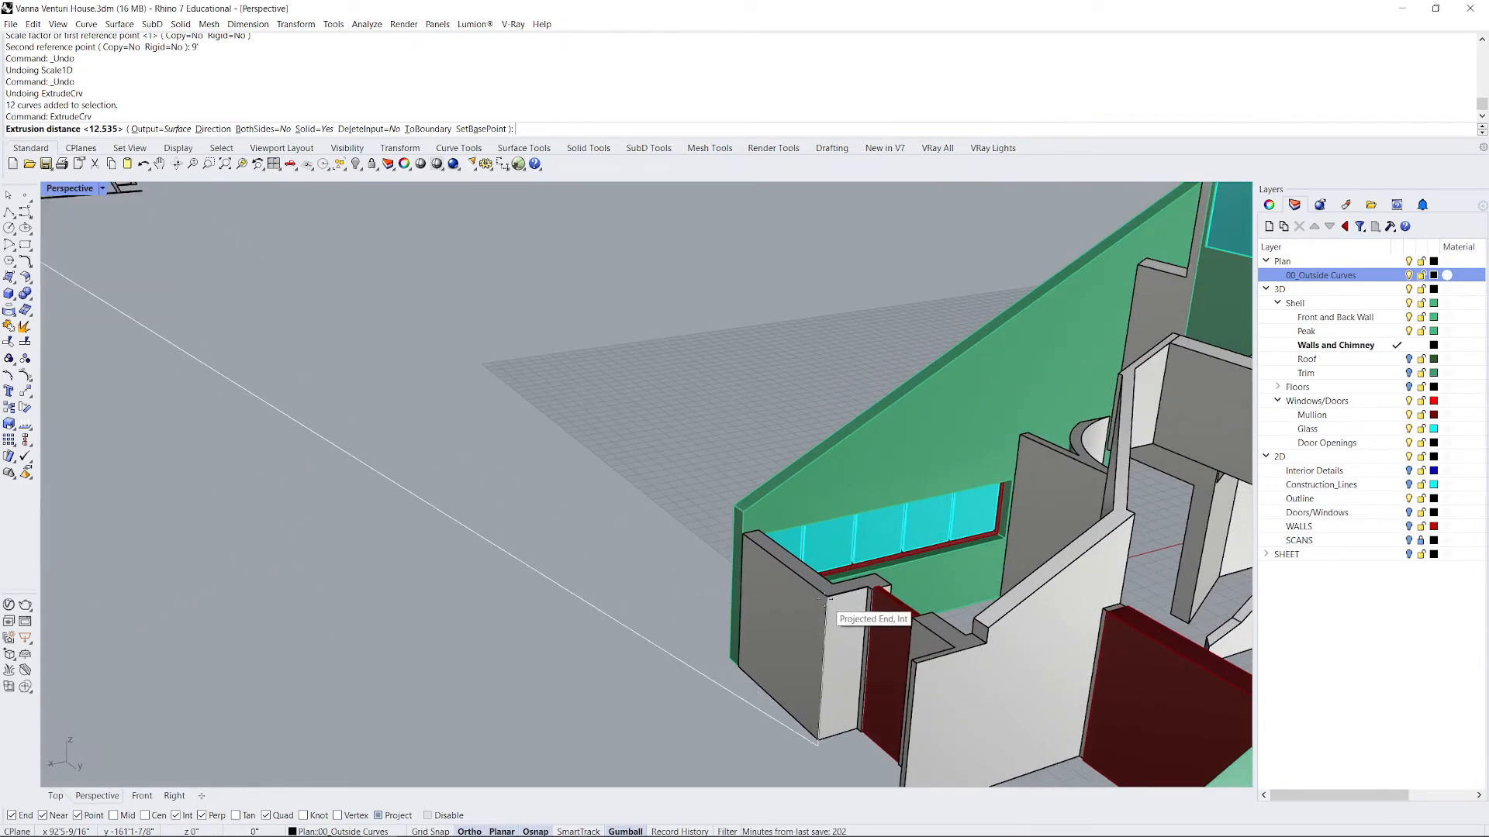
pyautogui.scroll(-5, 828, 601)
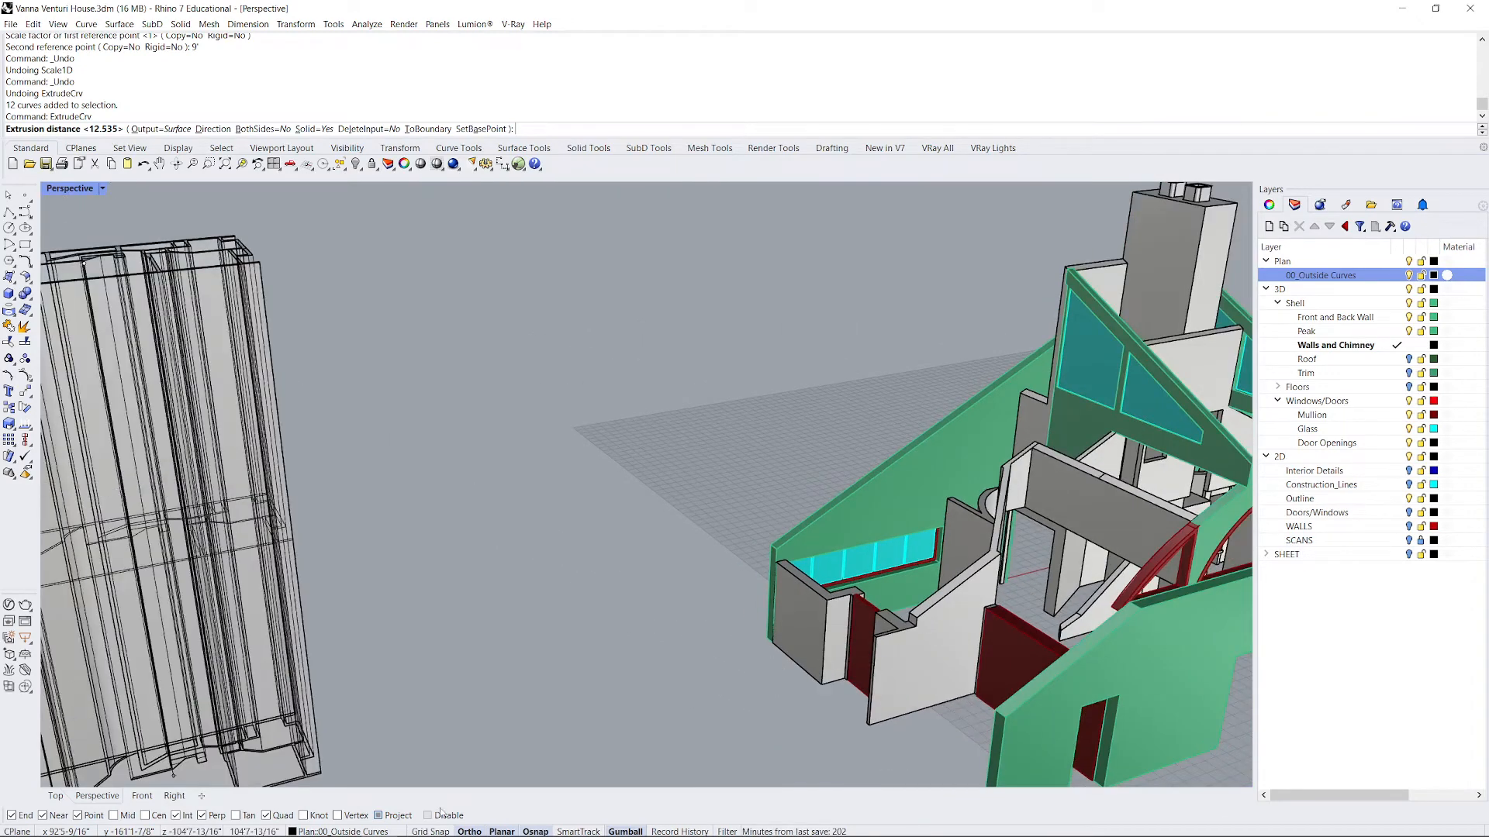
pyautogui.click(379, 816)
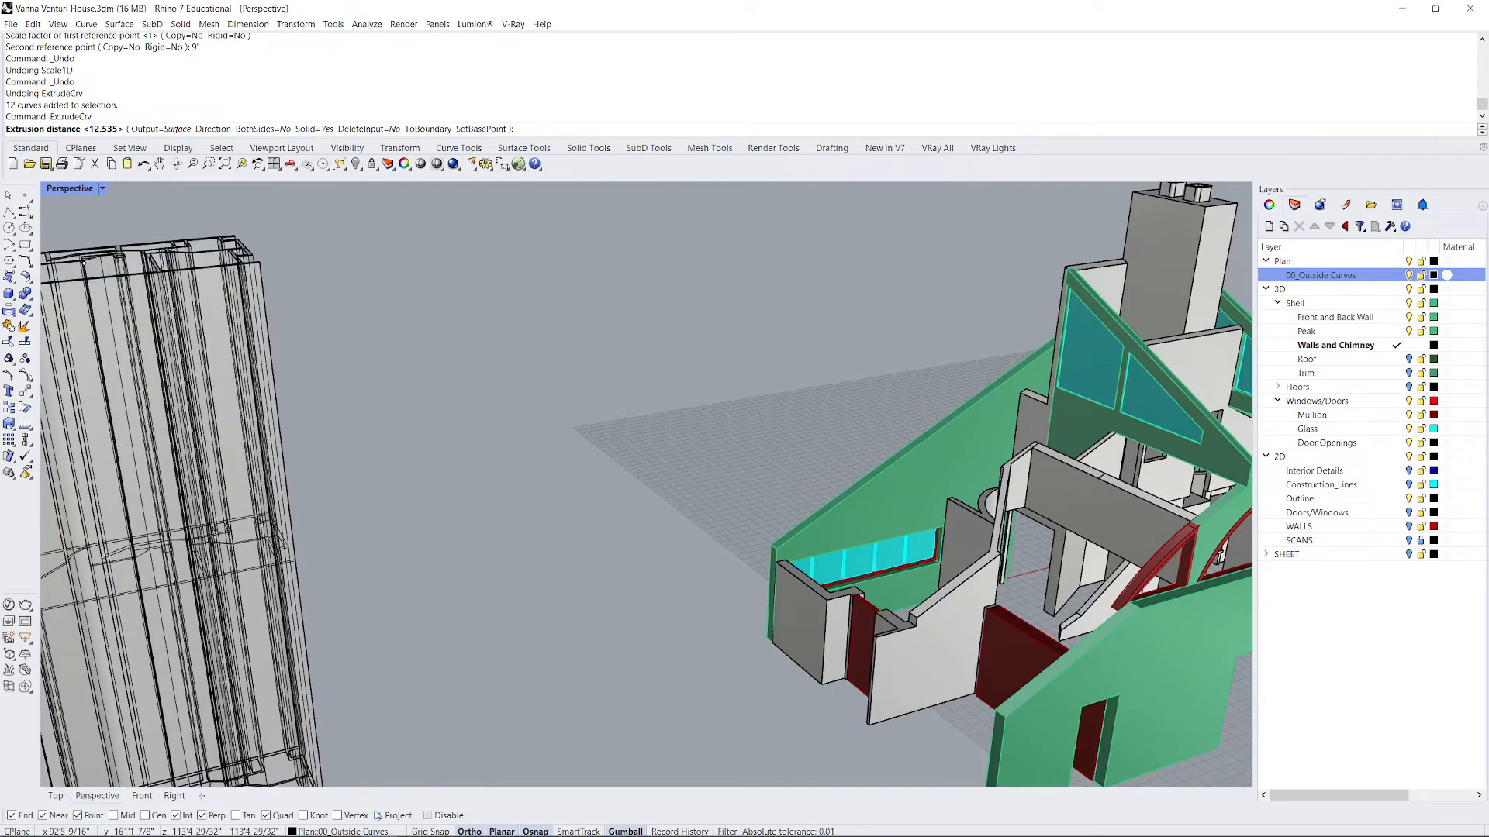
pyautogui.click(828, 604)
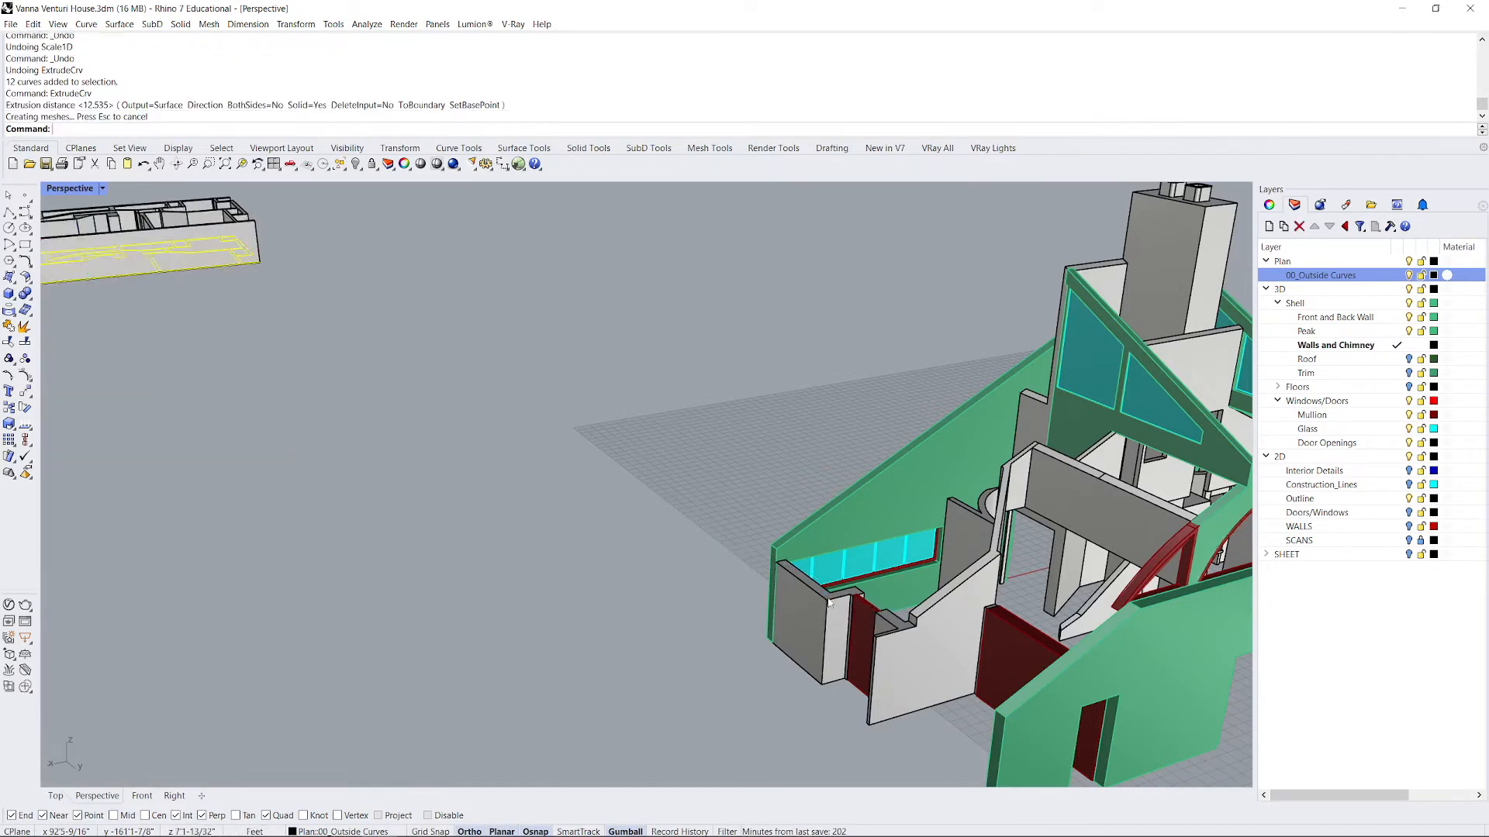
# Deselect the plan outlines and select the two extruded solids, the main walls and the separate chimney and stair wall.
pyautogui.scroll(-10, 514, 641)
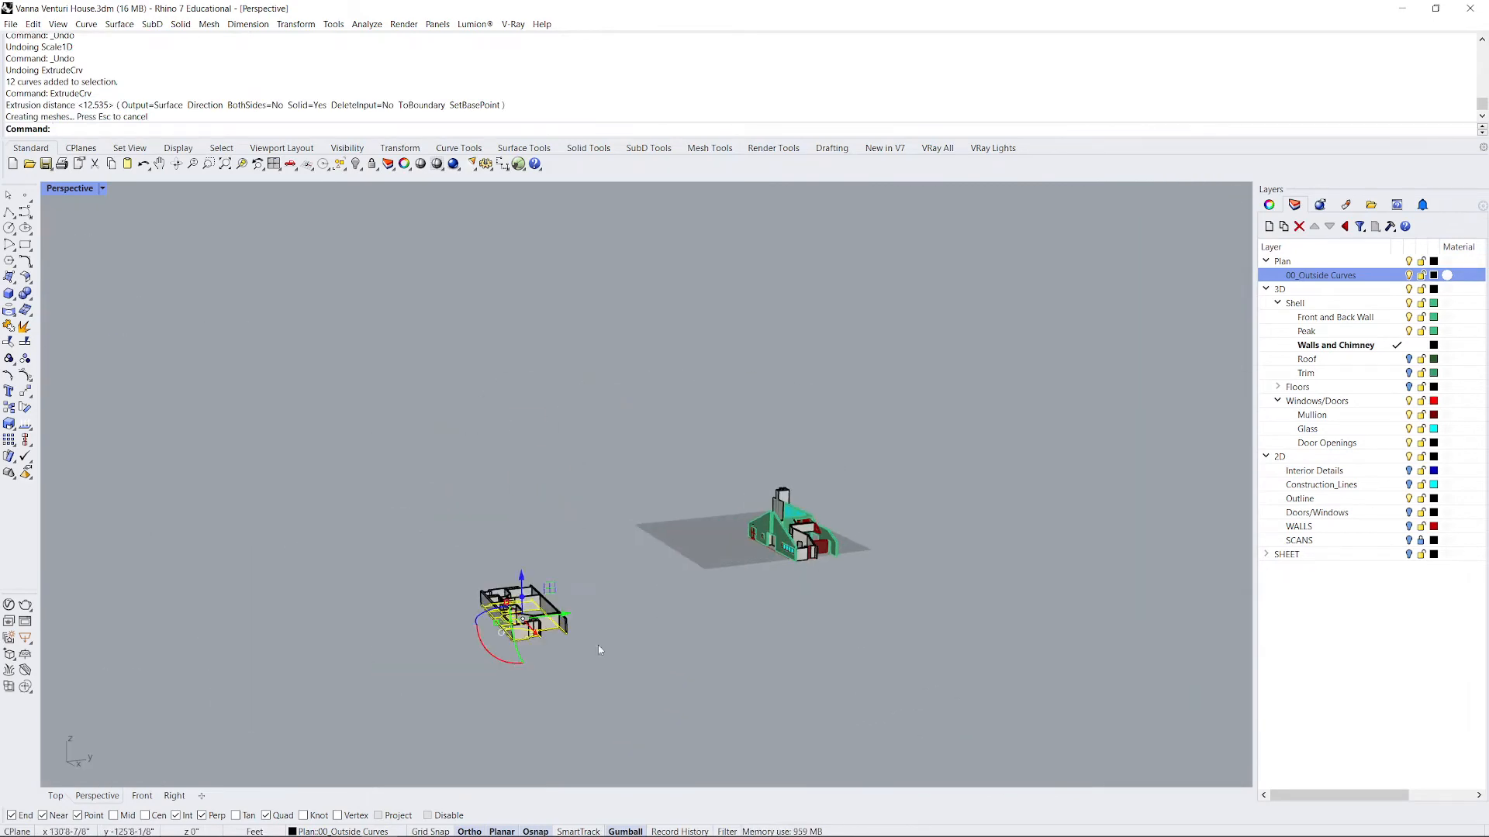
pyautogui.scroll(3, 482, 694)
pyautogui.scroll(8, 869, 590)
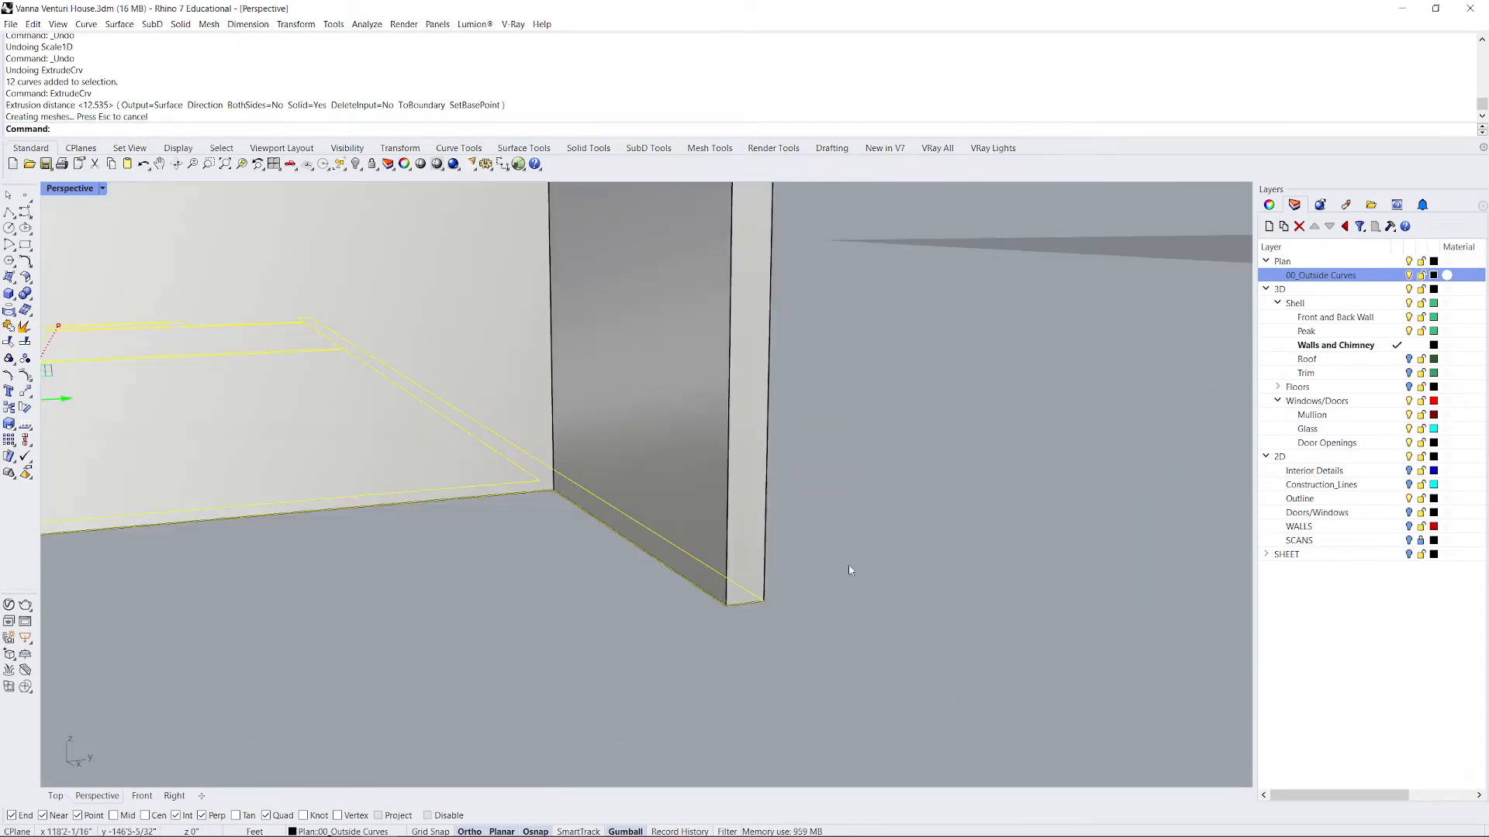
pyautogui.scroll(-6, 850, 601)
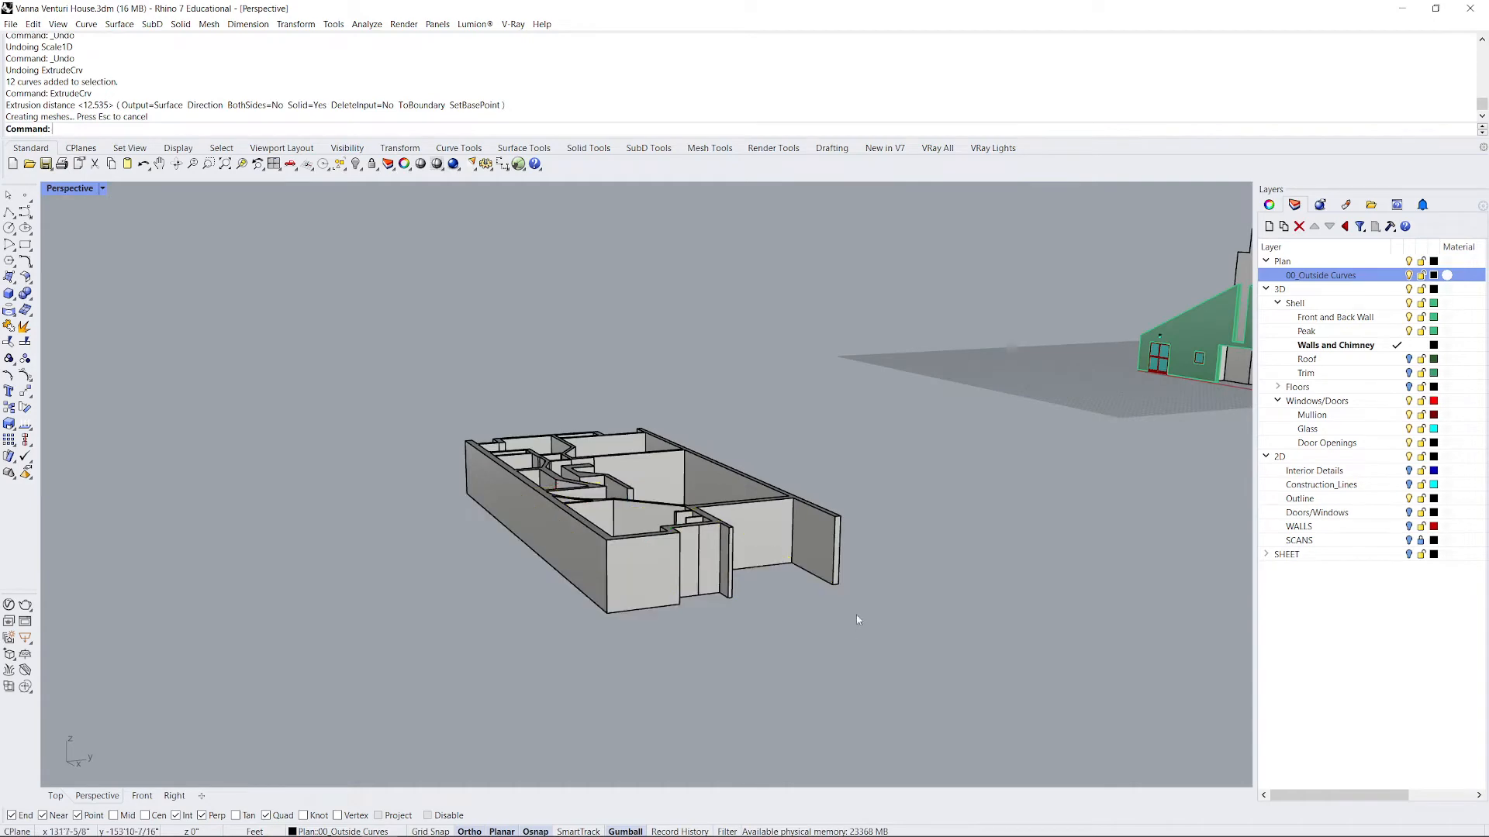
pyautogui.click(839, 522)
pyautogui.scroll(8, 610, 484)
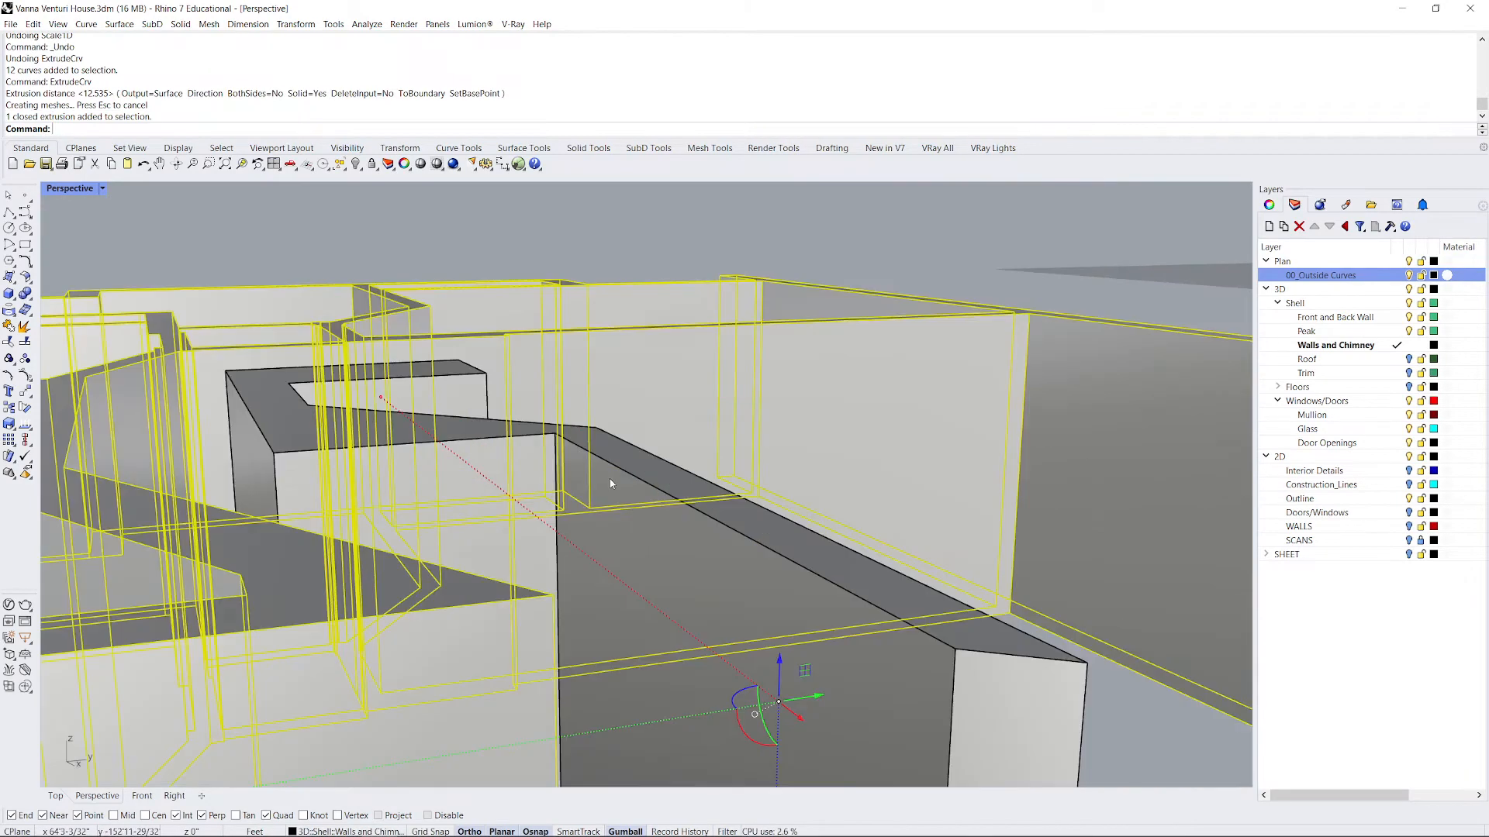
pyautogui.keyDown('shift'); pyautogui.click(617, 482); pyautogui.keyUp('shift')
# Scale the selected wall solids vertically with Scale1D, from the bottom to the top corner of the long wall's end, to 9', and deselect them.
pyautogui.scroll(-6, 624, 481)
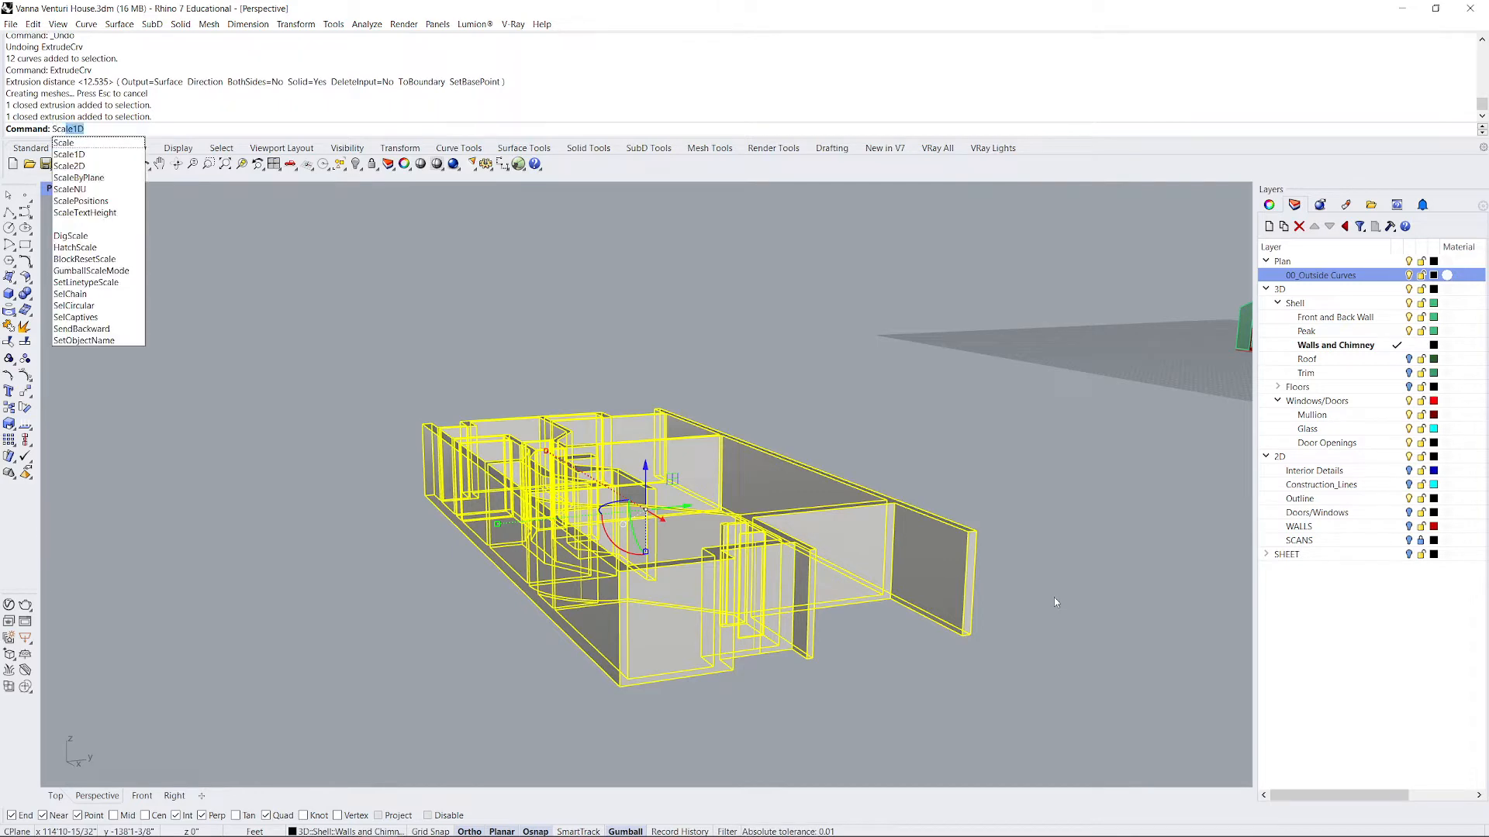
pyautogui.press('Return')
pyautogui.scroll(5, 1039, 609)
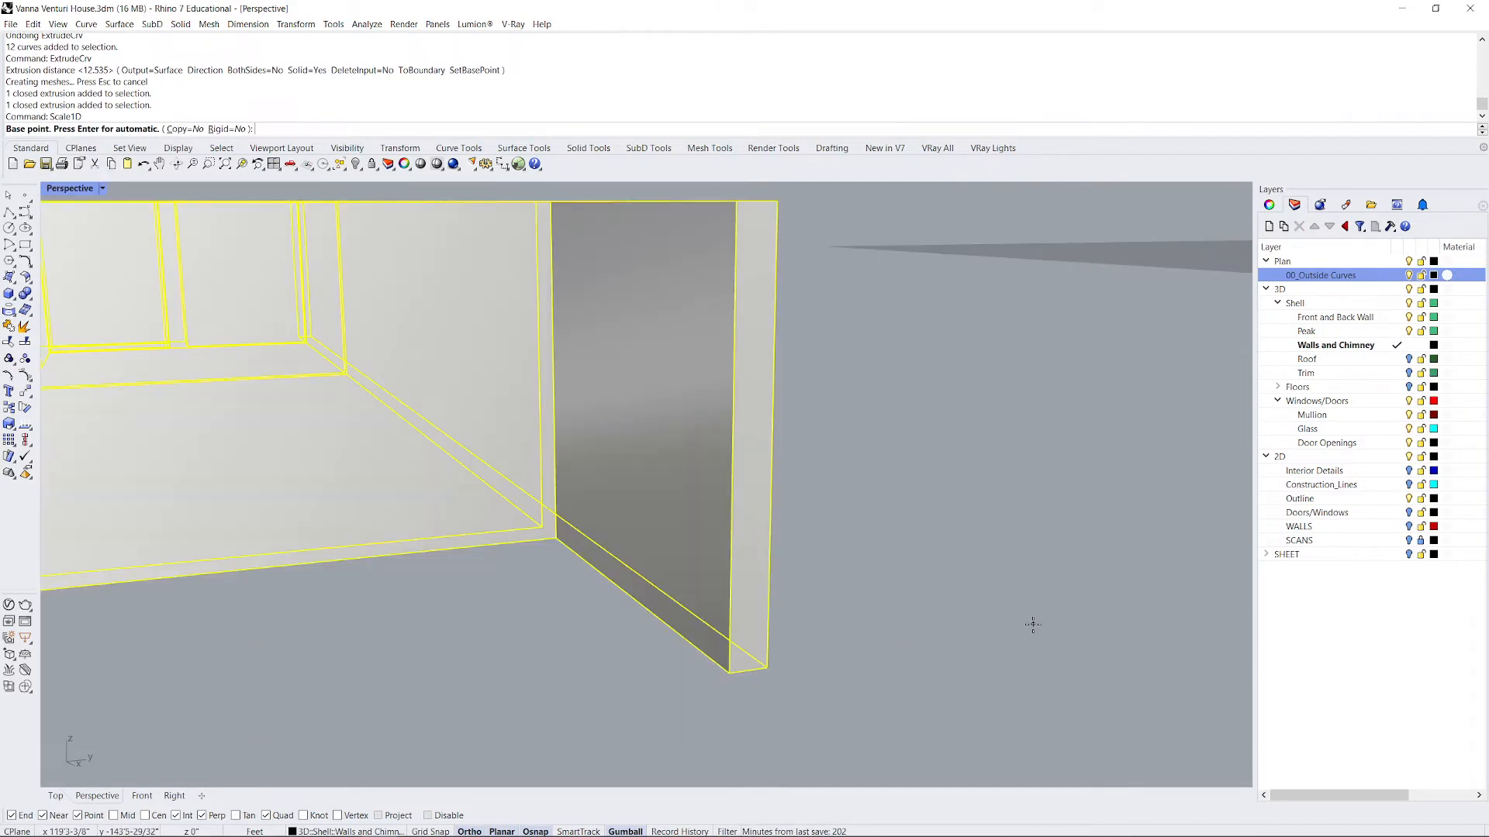
pyautogui.scroll(-5, 767, 668)
pyautogui.click(767, 667)
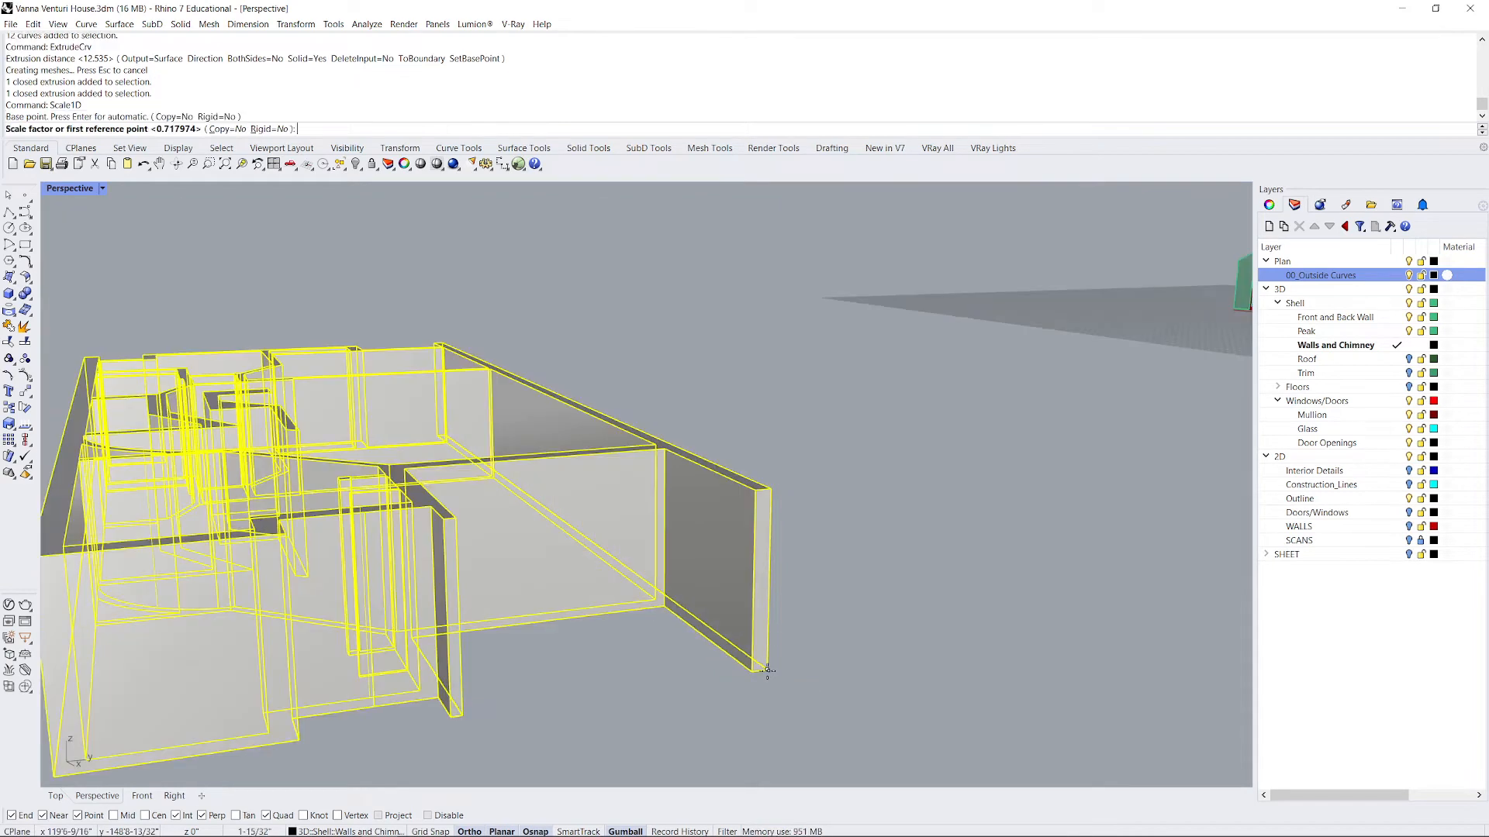
pyautogui.click(771, 490)
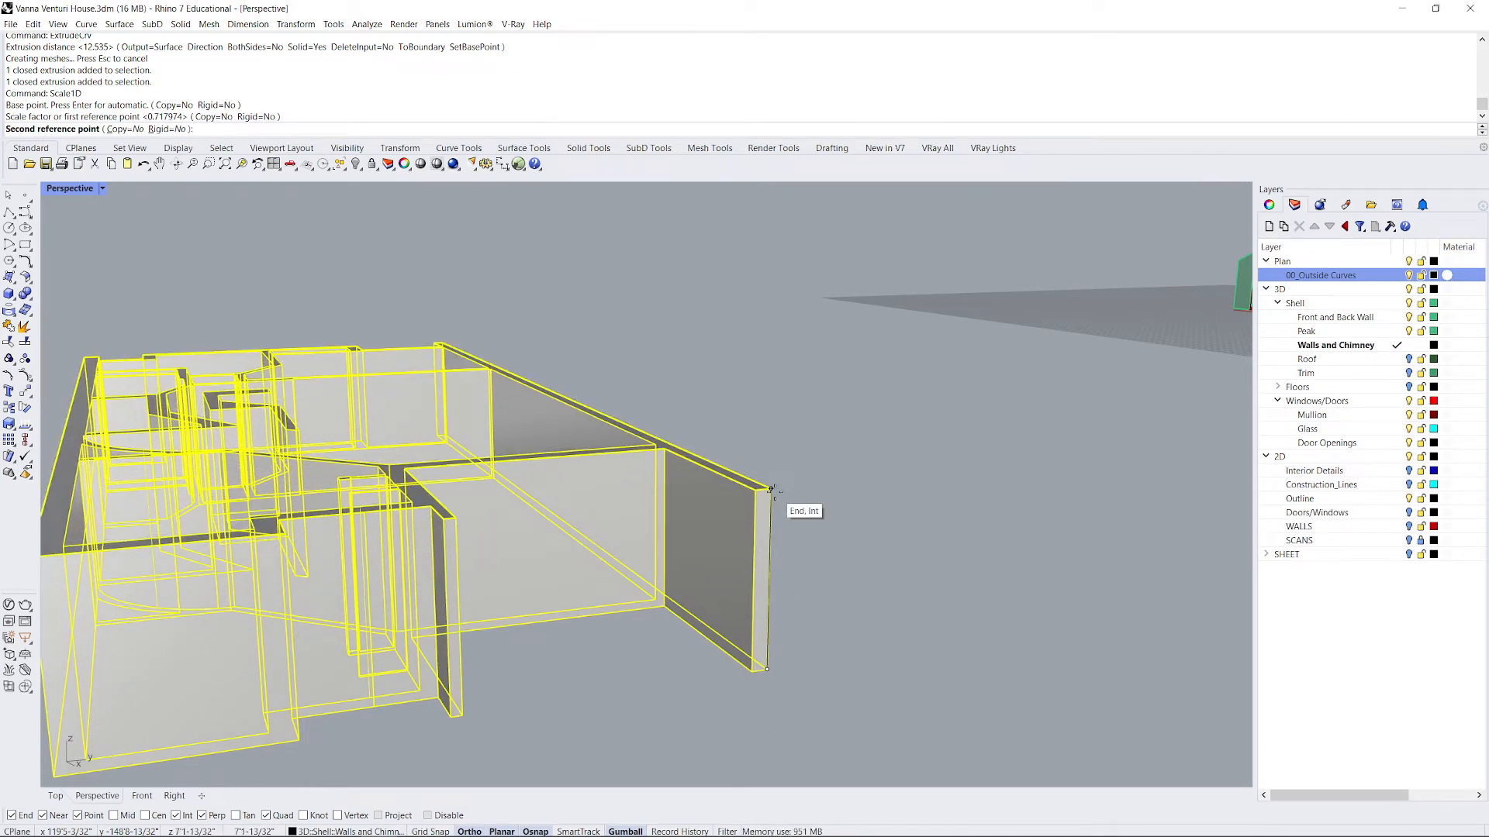
pyautogui.write("9'")
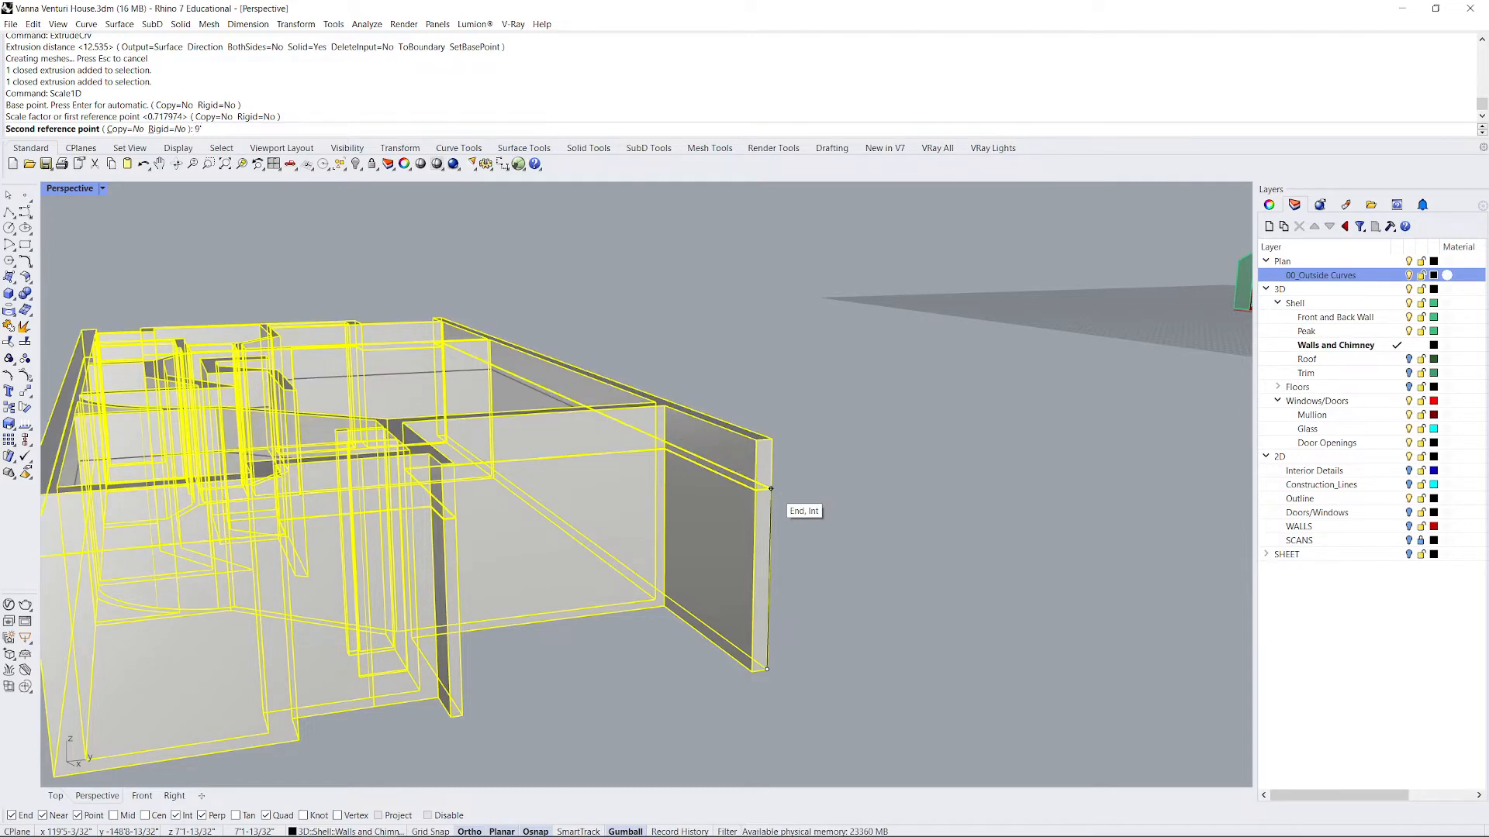
pyautogui.press('Return')
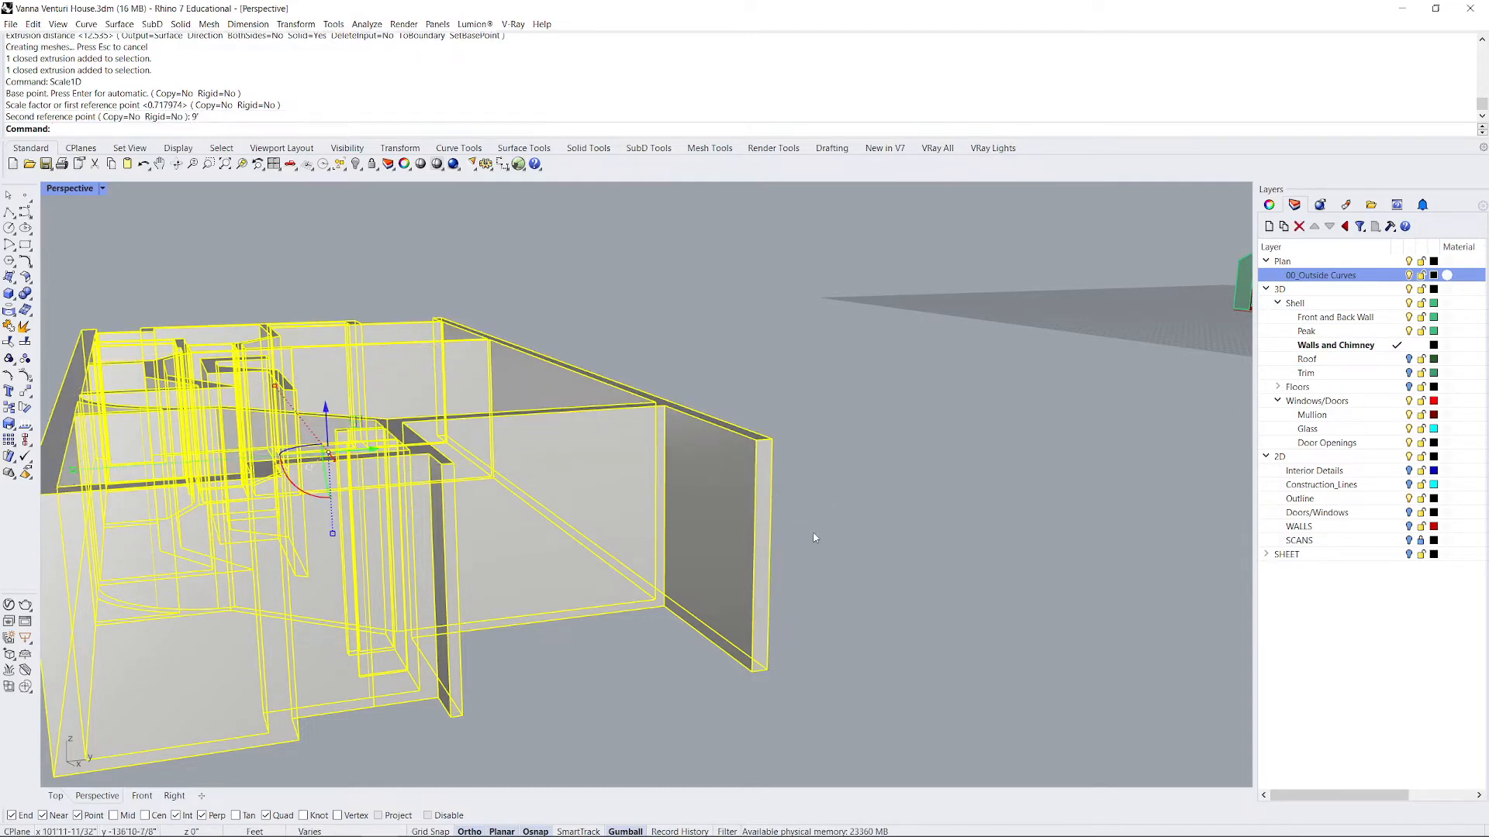
pyautogui.click(814, 538)
# Examine the extruded walls from several sides, from above and close up around the rooms, chimney and stair.
pyautogui.scroll(-3, 724, 660)
pyautogui.moveTo(723, 660); pyautogui.dragTo(678, 662, button='right')
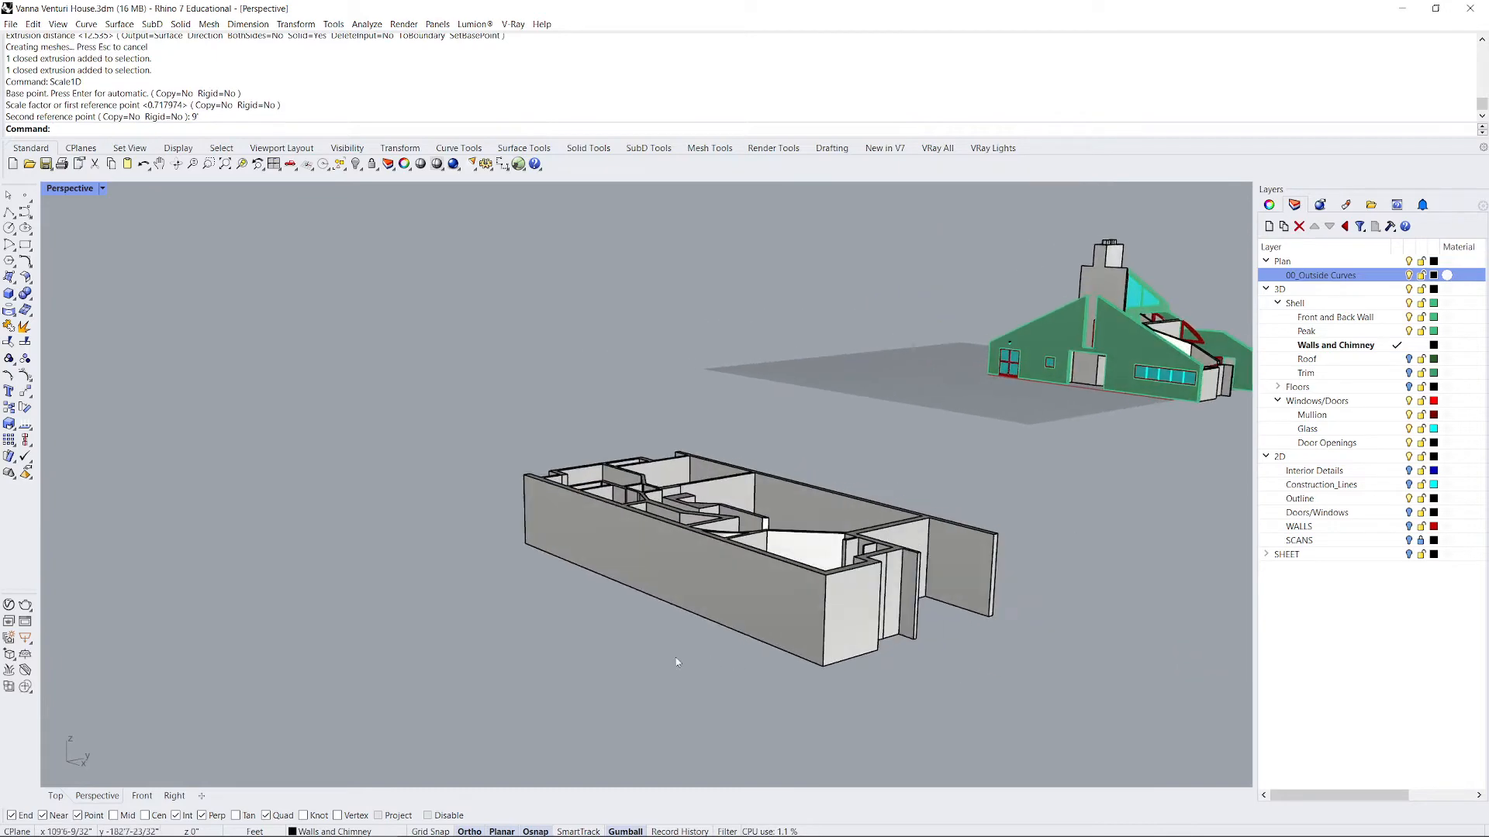
pyautogui.scroll(-4, 608, 662)
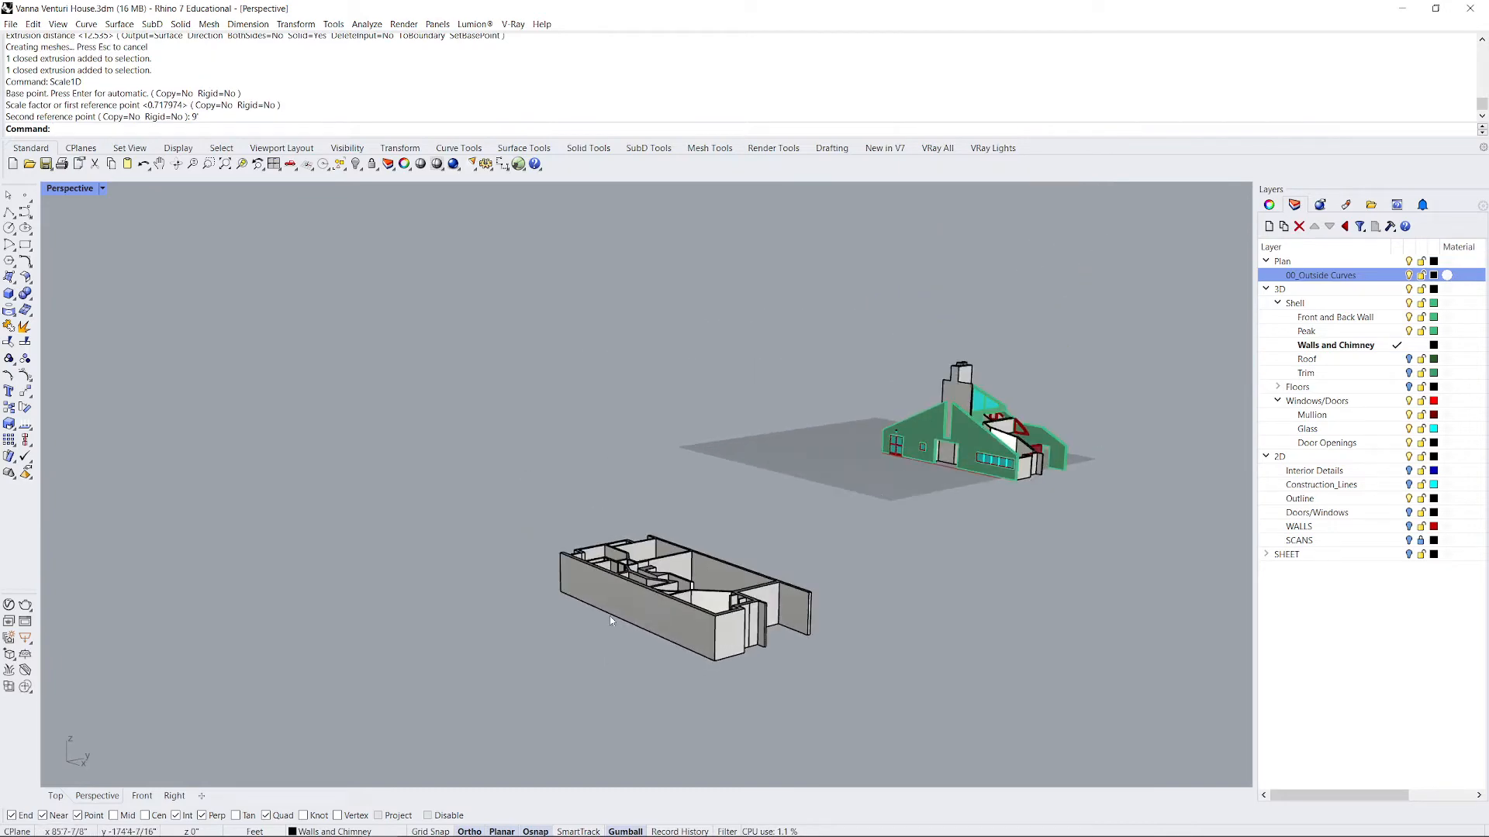
pyautogui.moveTo(610, 616); pyautogui.dragTo(653, 658, button='right')
pyautogui.scroll(5, 653, 658)
pyautogui.scroll(-4, 410, 502)
pyautogui.moveTo(409, 502); pyautogui.dragTo(590, 554, button='right')
pyautogui.scroll(5, 595, 561)
pyautogui.scroll(-5, 744, 499)
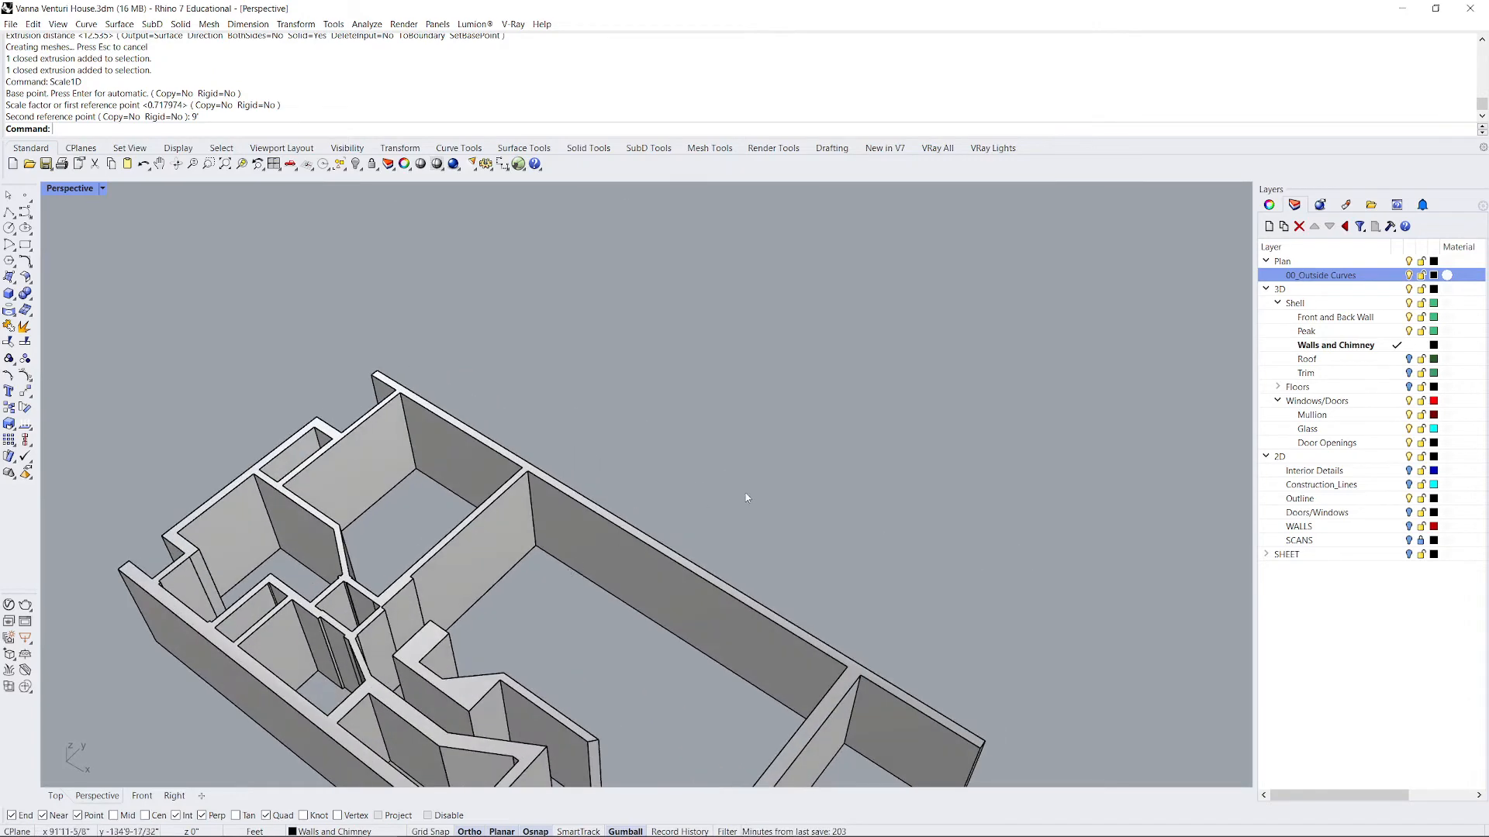
pyautogui.moveTo(698, 525); pyautogui.dragTo(431, 423, button='right')
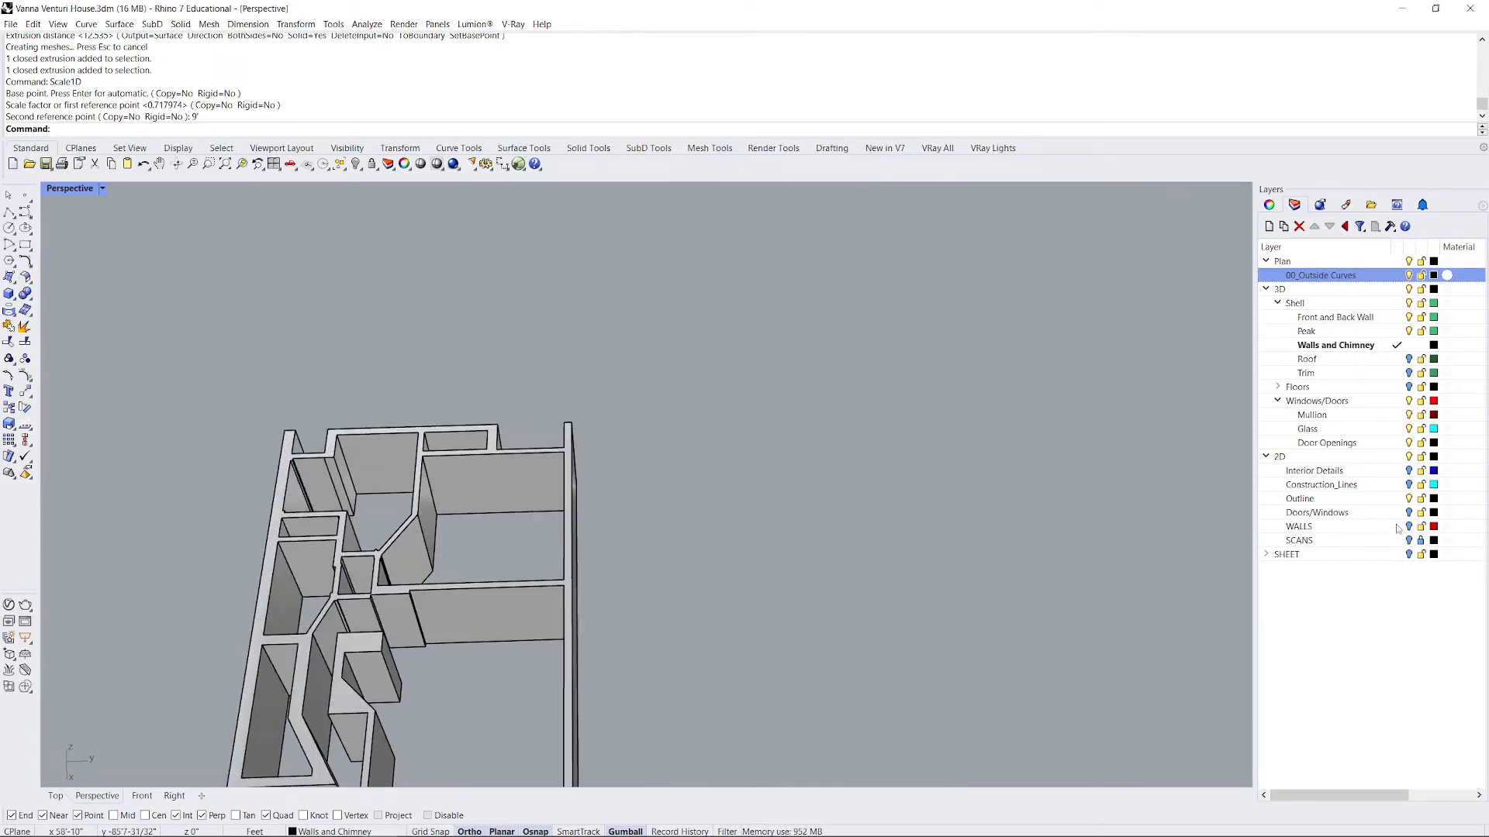
pyautogui.scroll(-4, 756, 364)
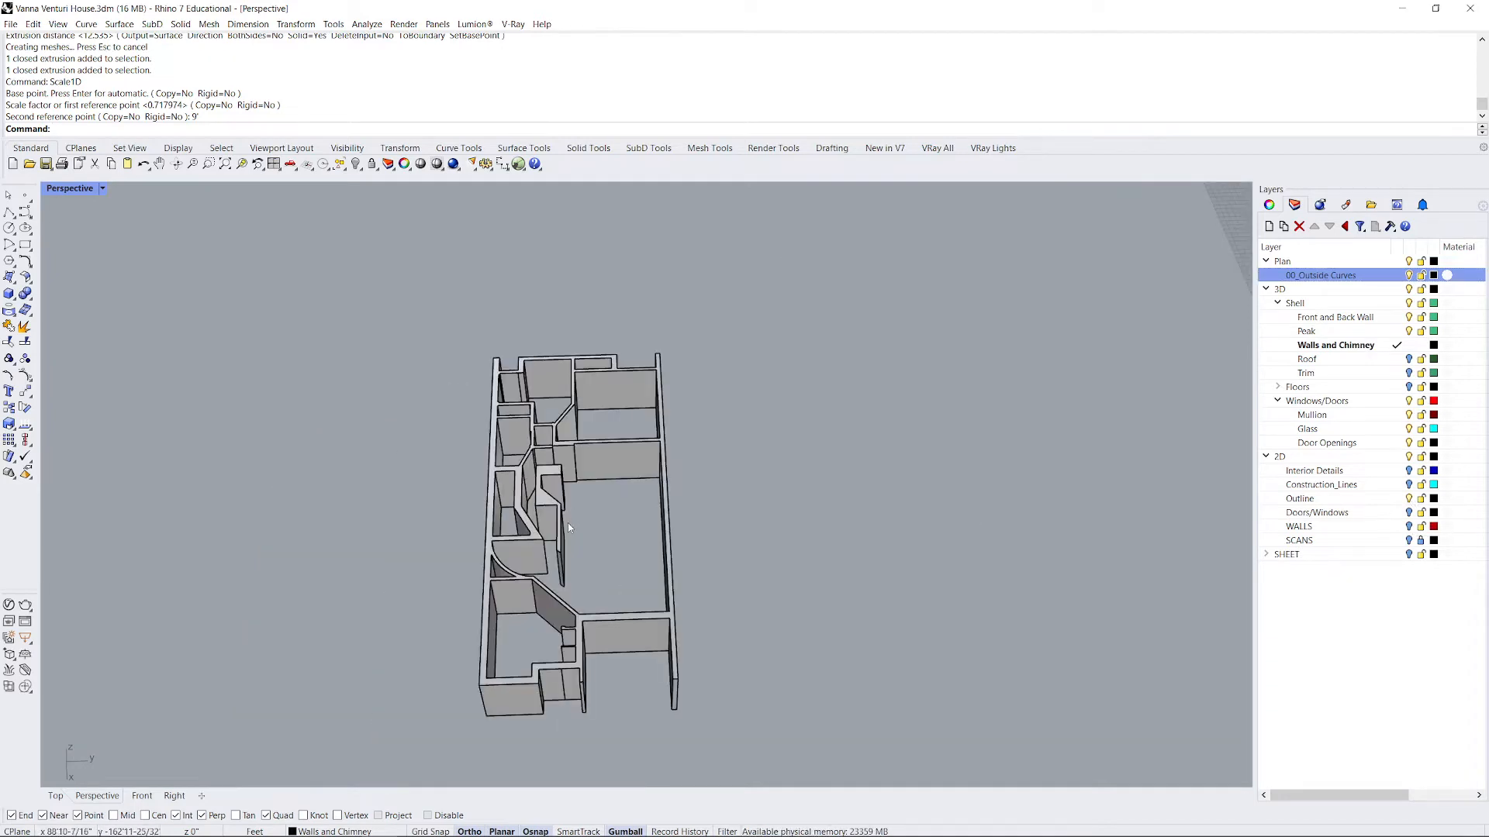
pyautogui.scroll(4, 567, 523)
pyautogui.click(1291, 271)
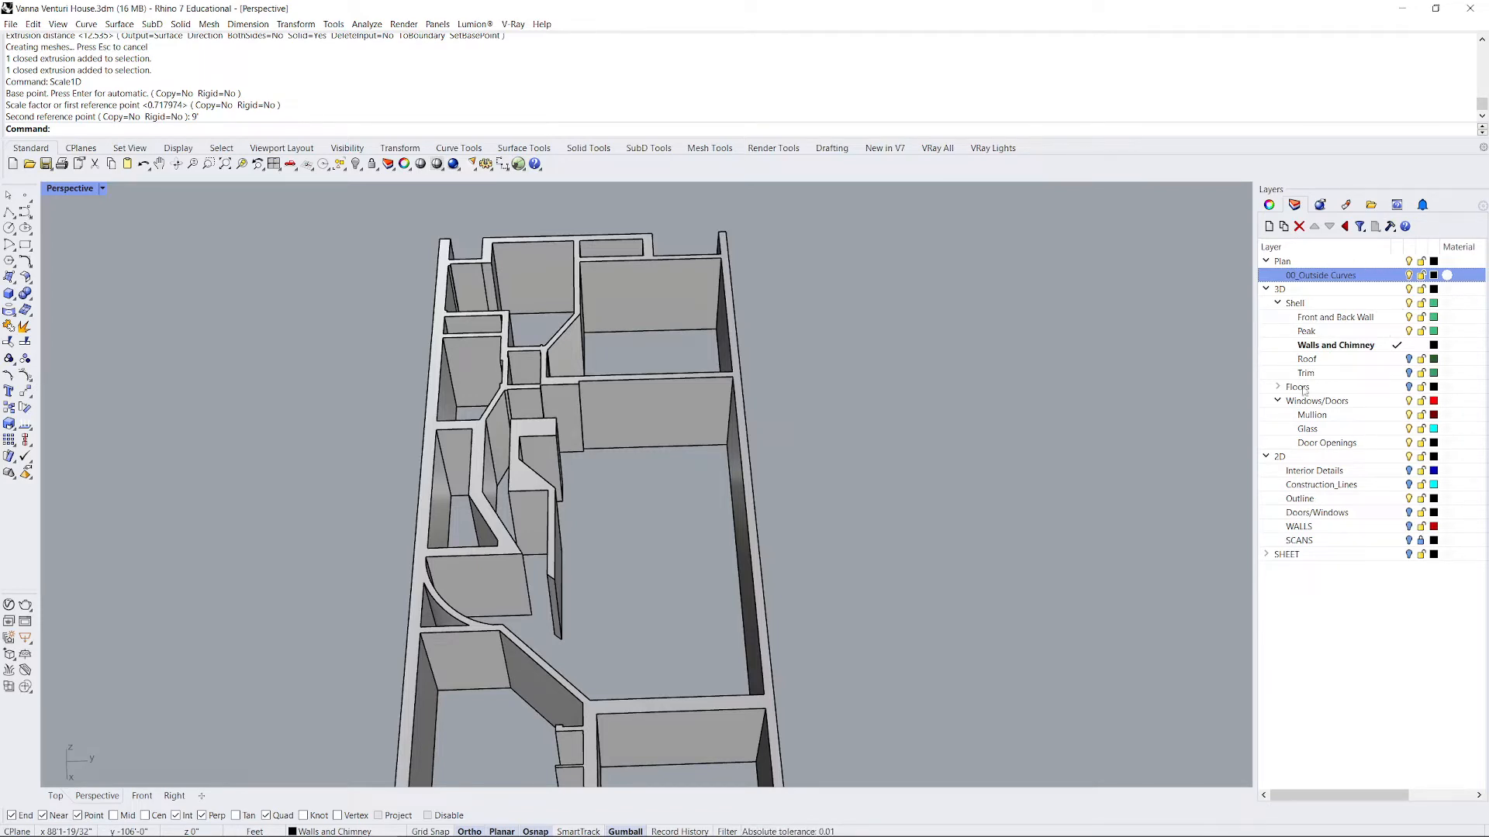
pyautogui.scroll(-4, 577, 541)
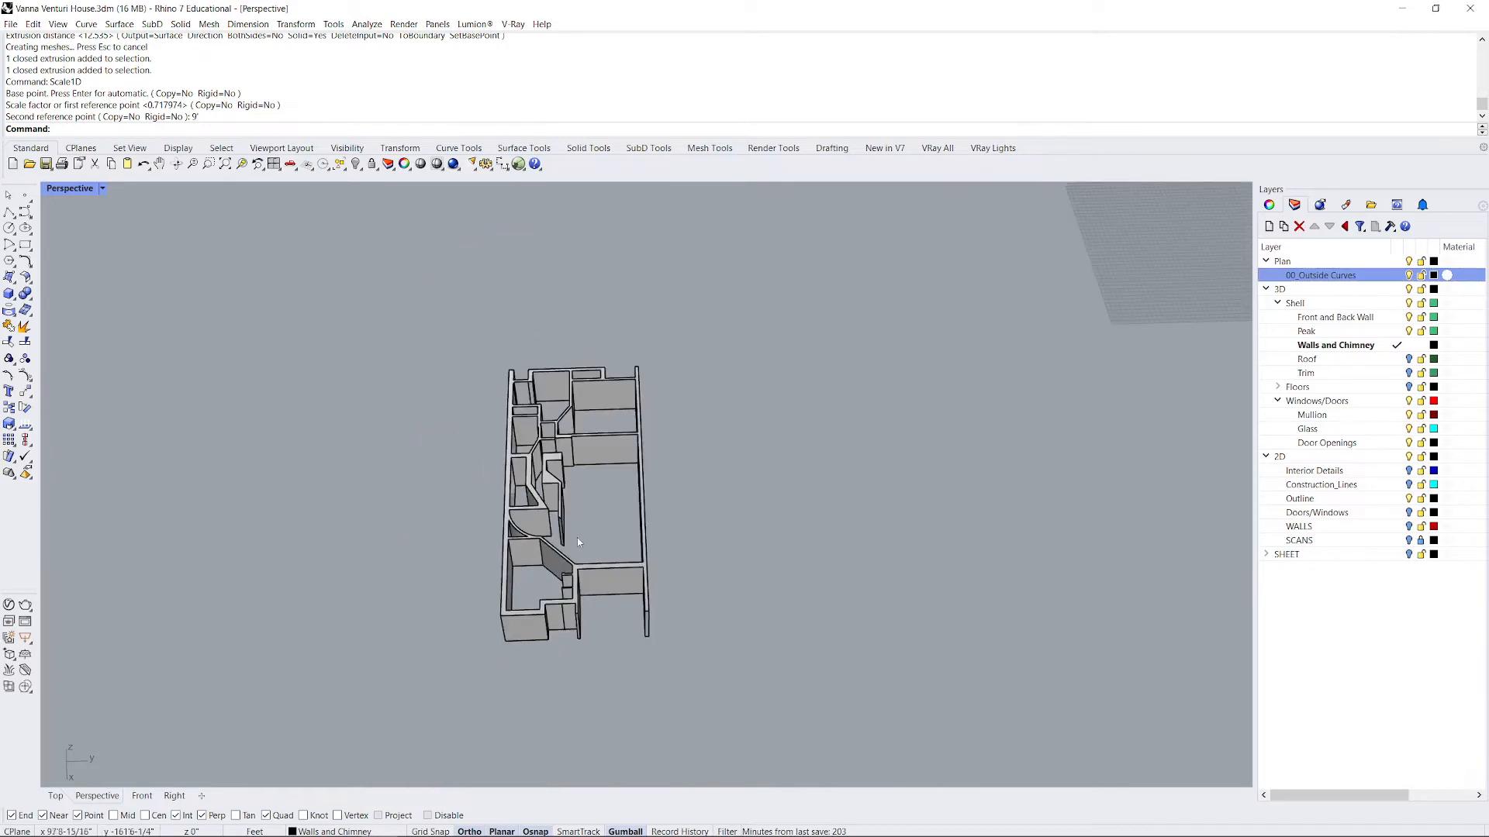
# Hide the Plan and Outline layers and show the 2D WALLS layer with the red plan linework.
pyautogui.moveTo(577, 541); pyautogui.dragTo(699, 273, button='right')
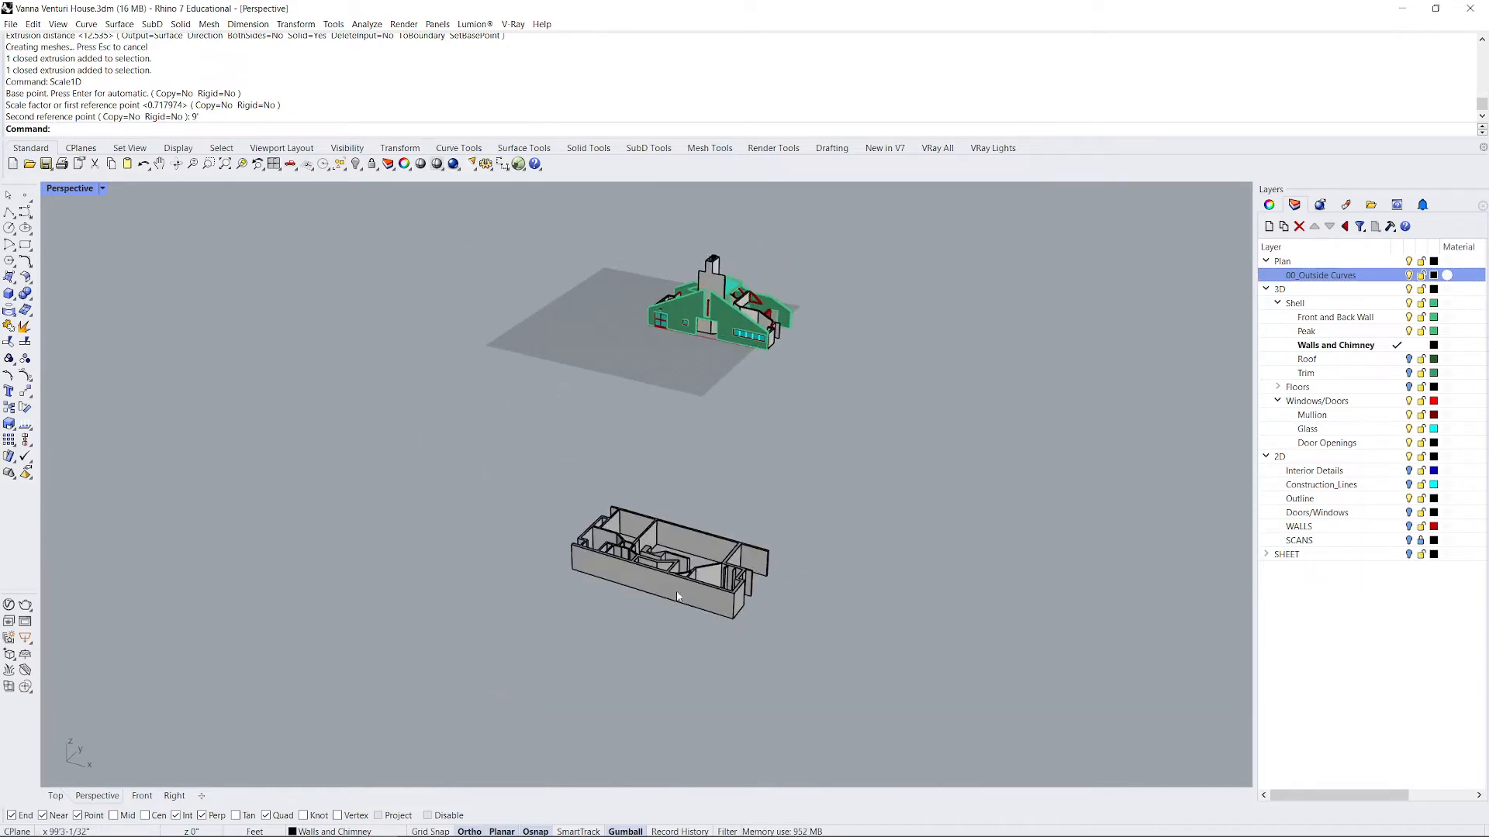
pyautogui.scroll(5, 677, 596)
pyautogui.moveTo(677, 591); pyautogui.dragTo(442, 481, button='right')
pyautogui.scroll(7, 441, 480)
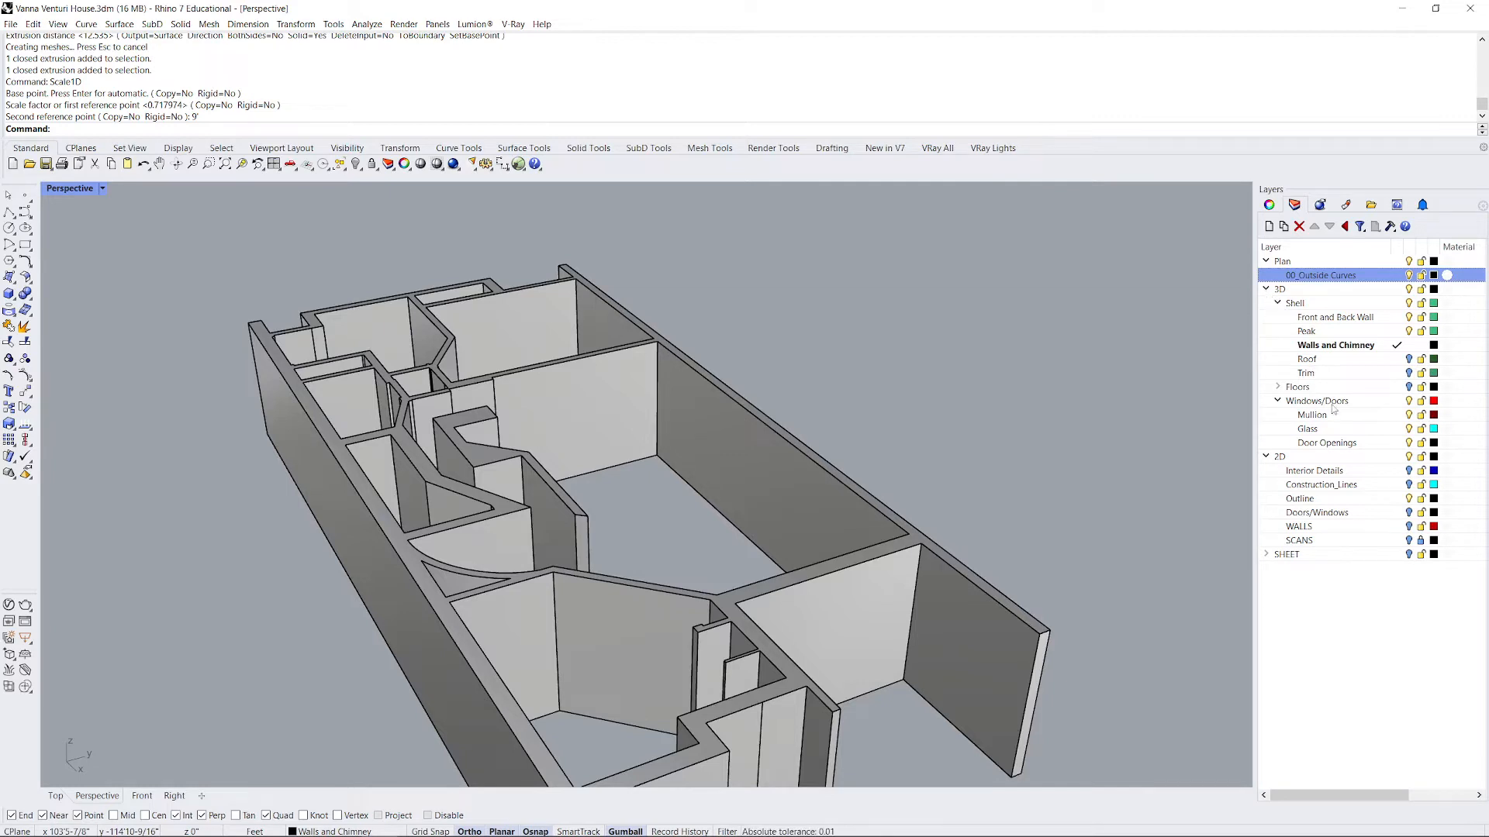
pyautogui.click(1408, 263)
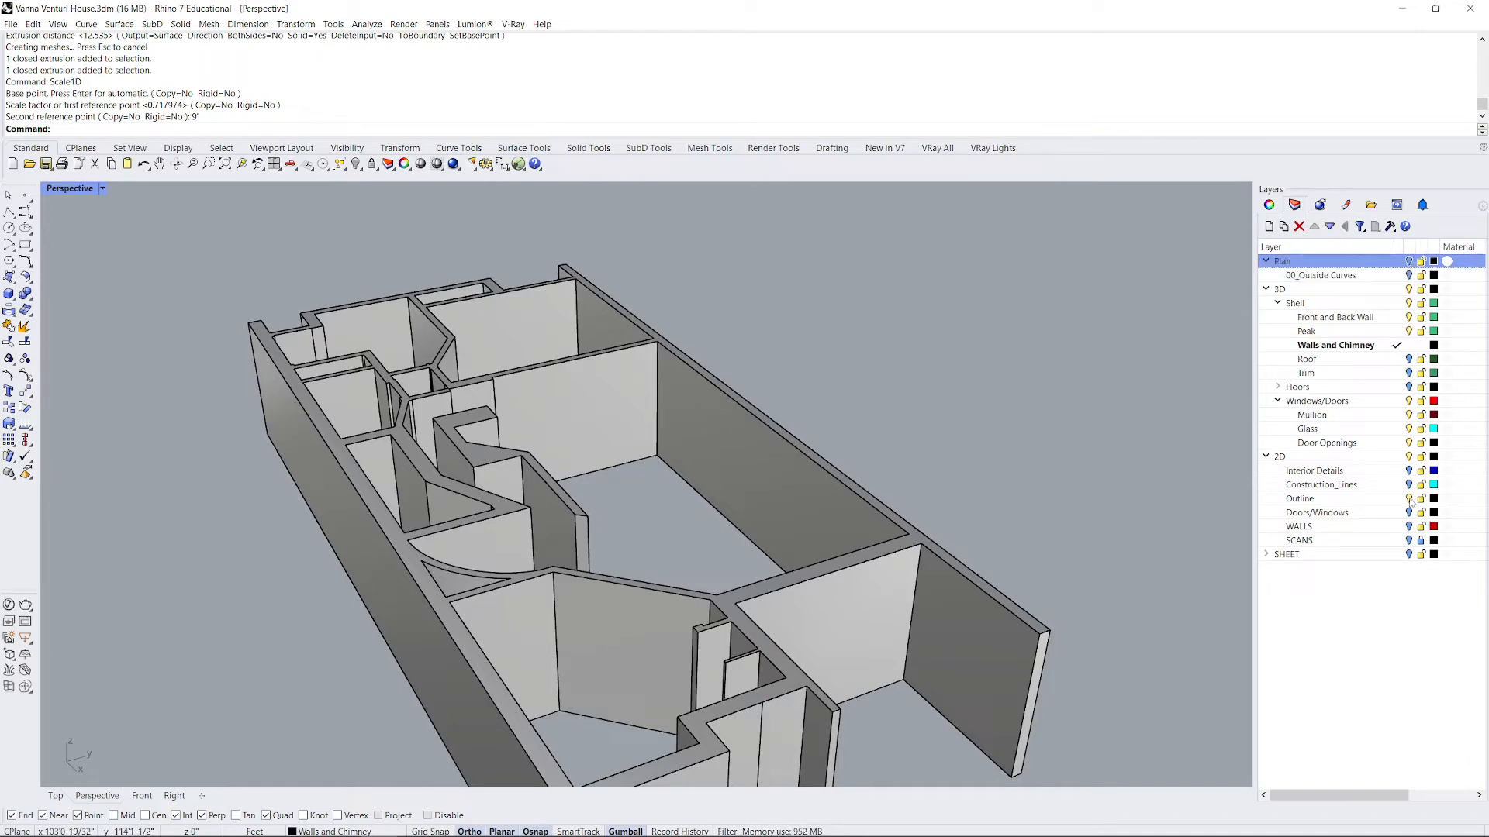
pyautogui.click(1409, 498)
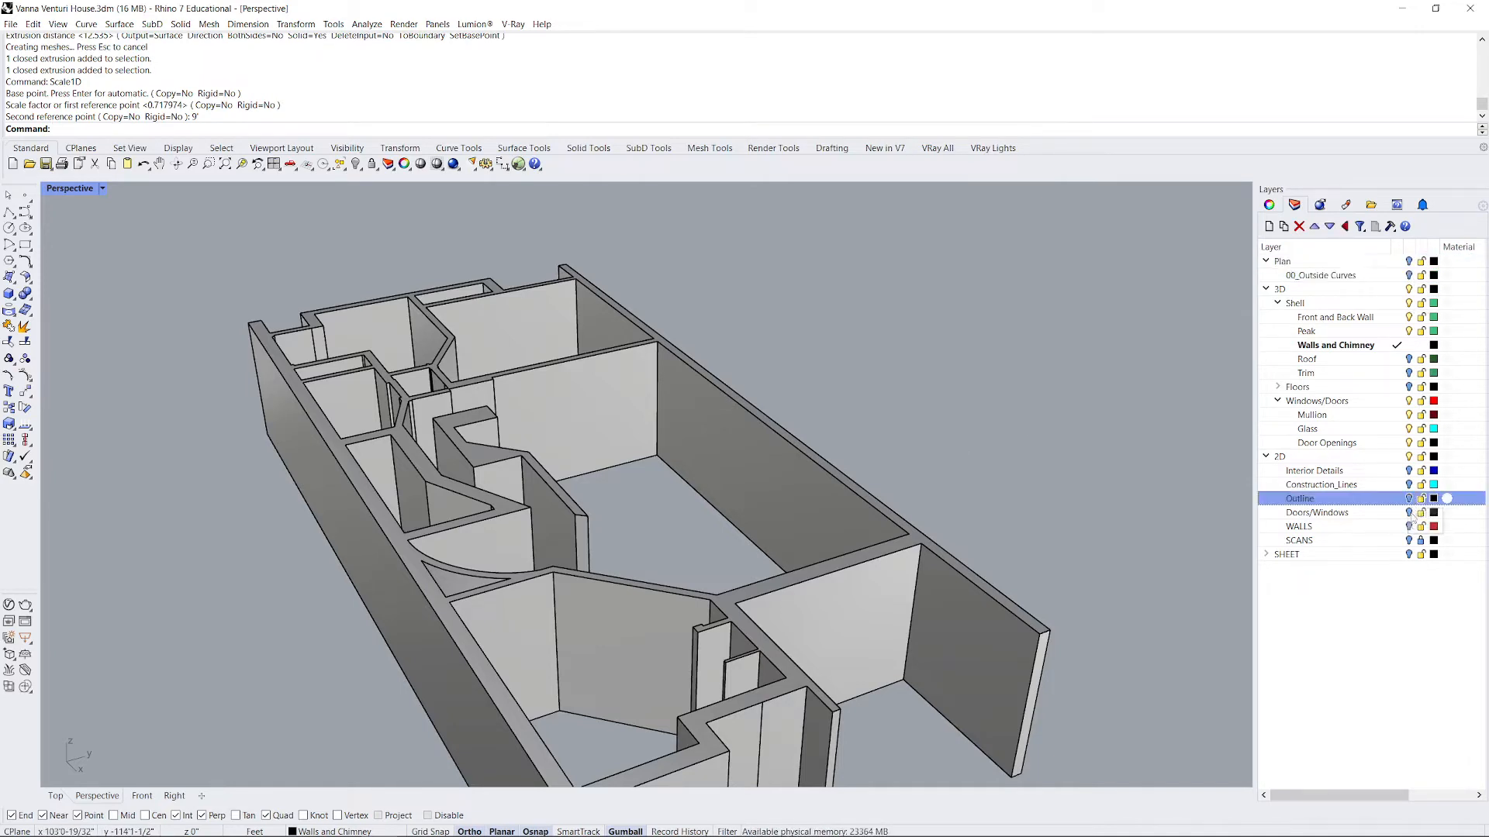
pyautogui.click(1409, 527)
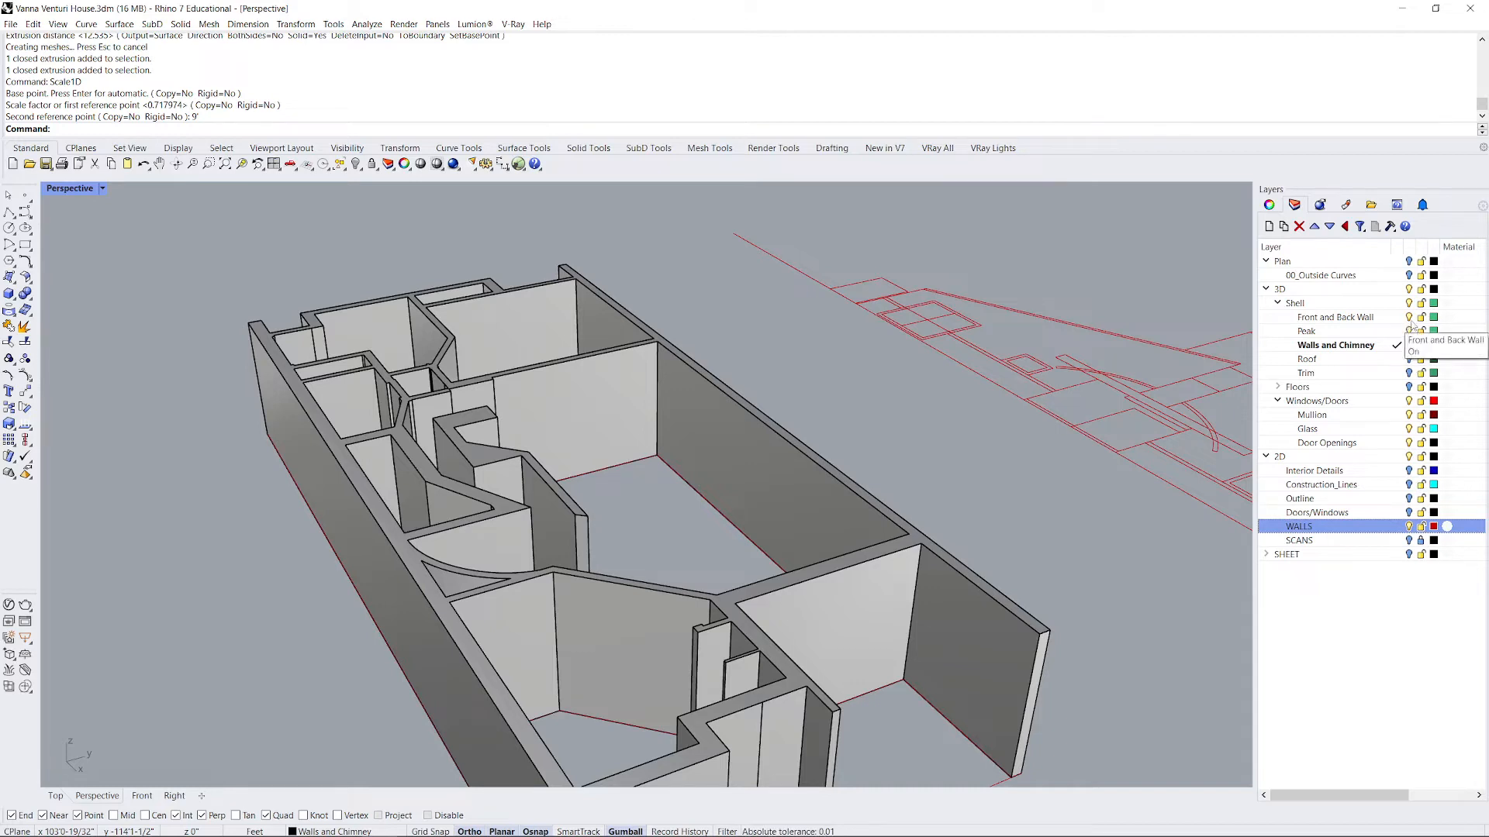
# Make Door Openings the current layer and hide the Walls and Chimney layer, leaving no wall solid selected.
pyautogui.click(766, 463)
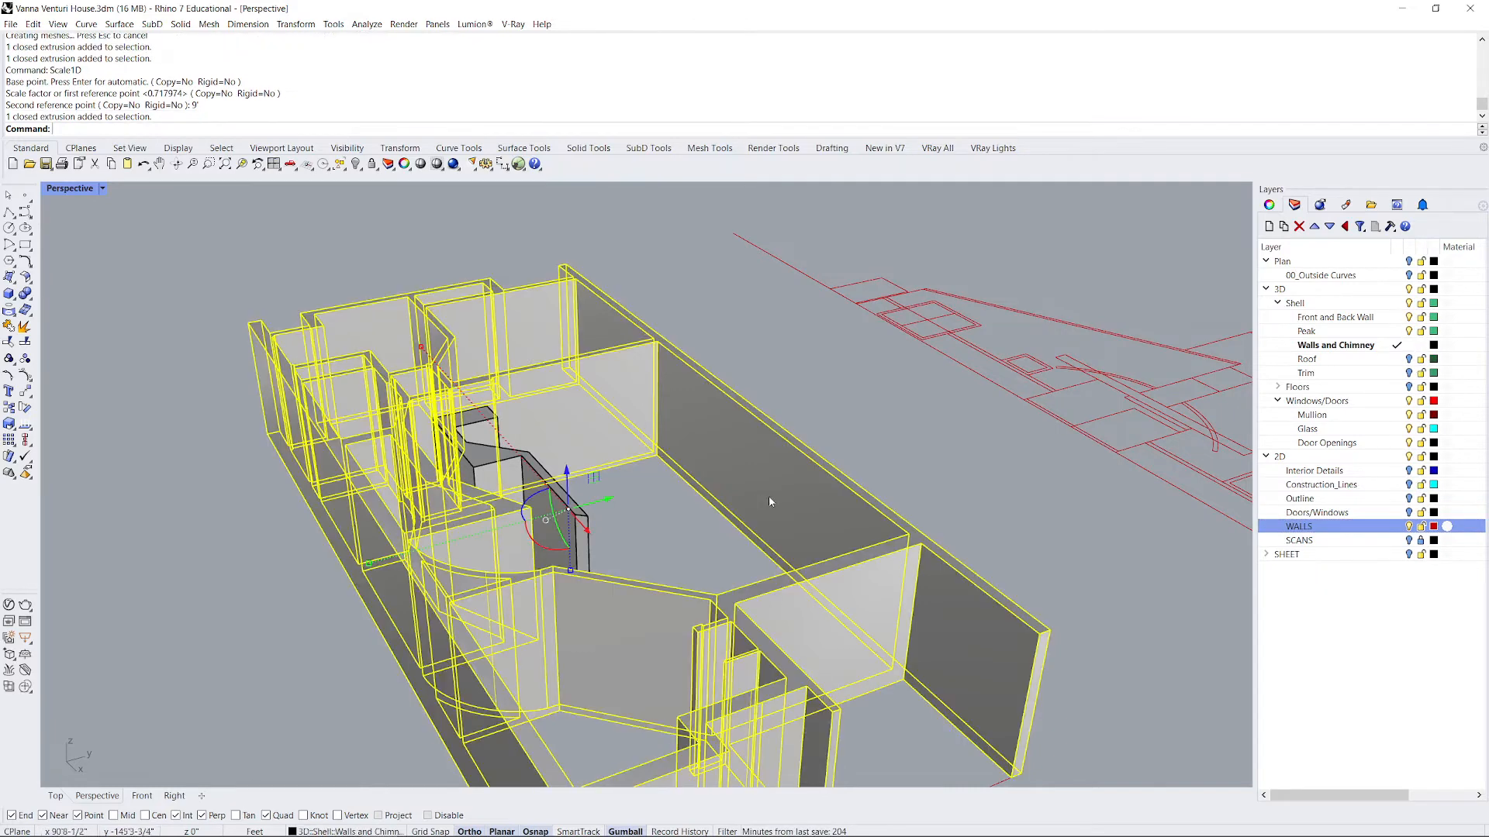
pyautogui.click(657, 552)
pyautogui.click(1398, 527)
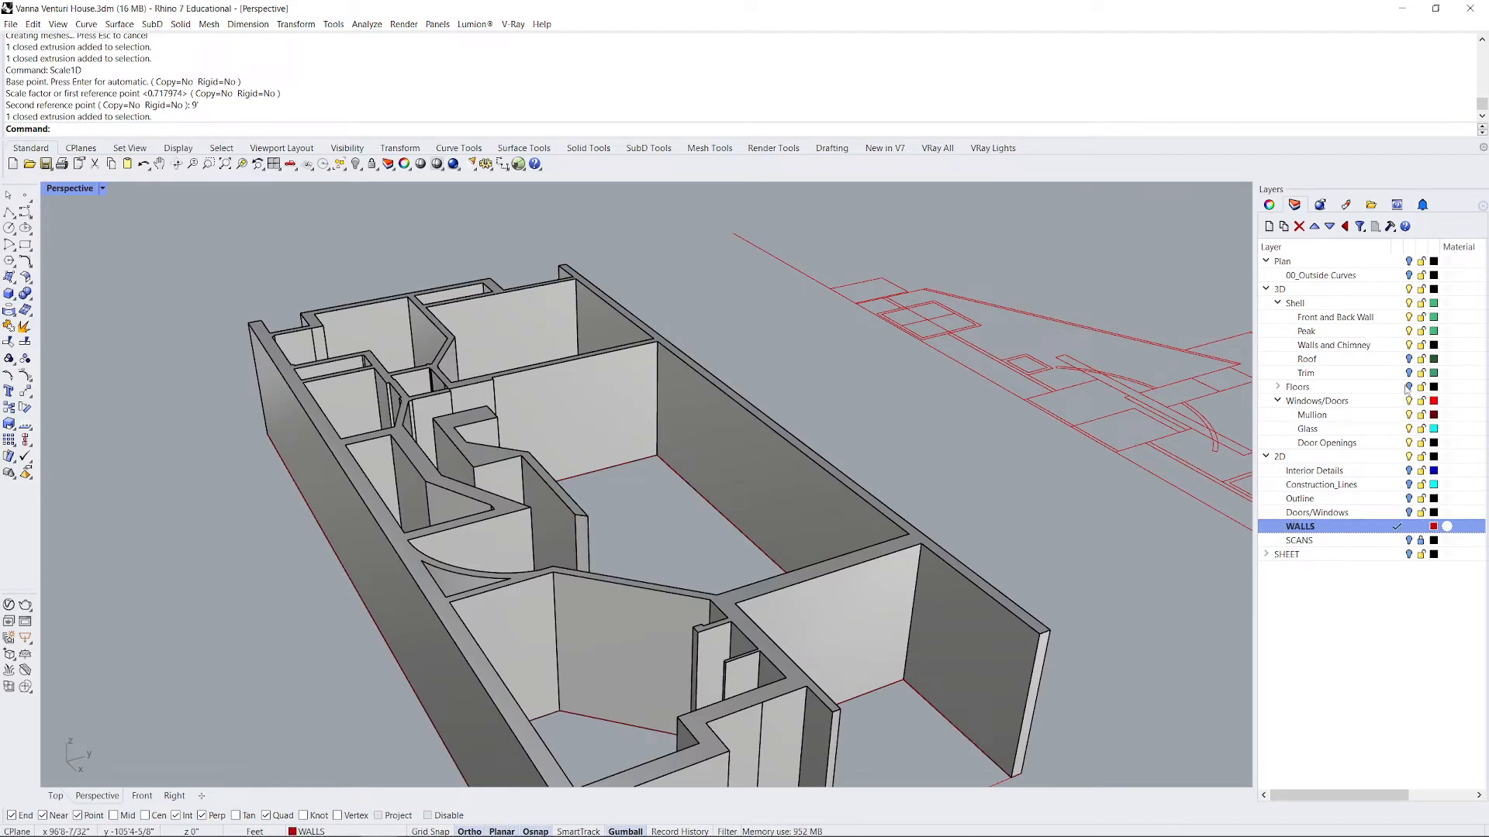
pyautogui.click(1399, 445)
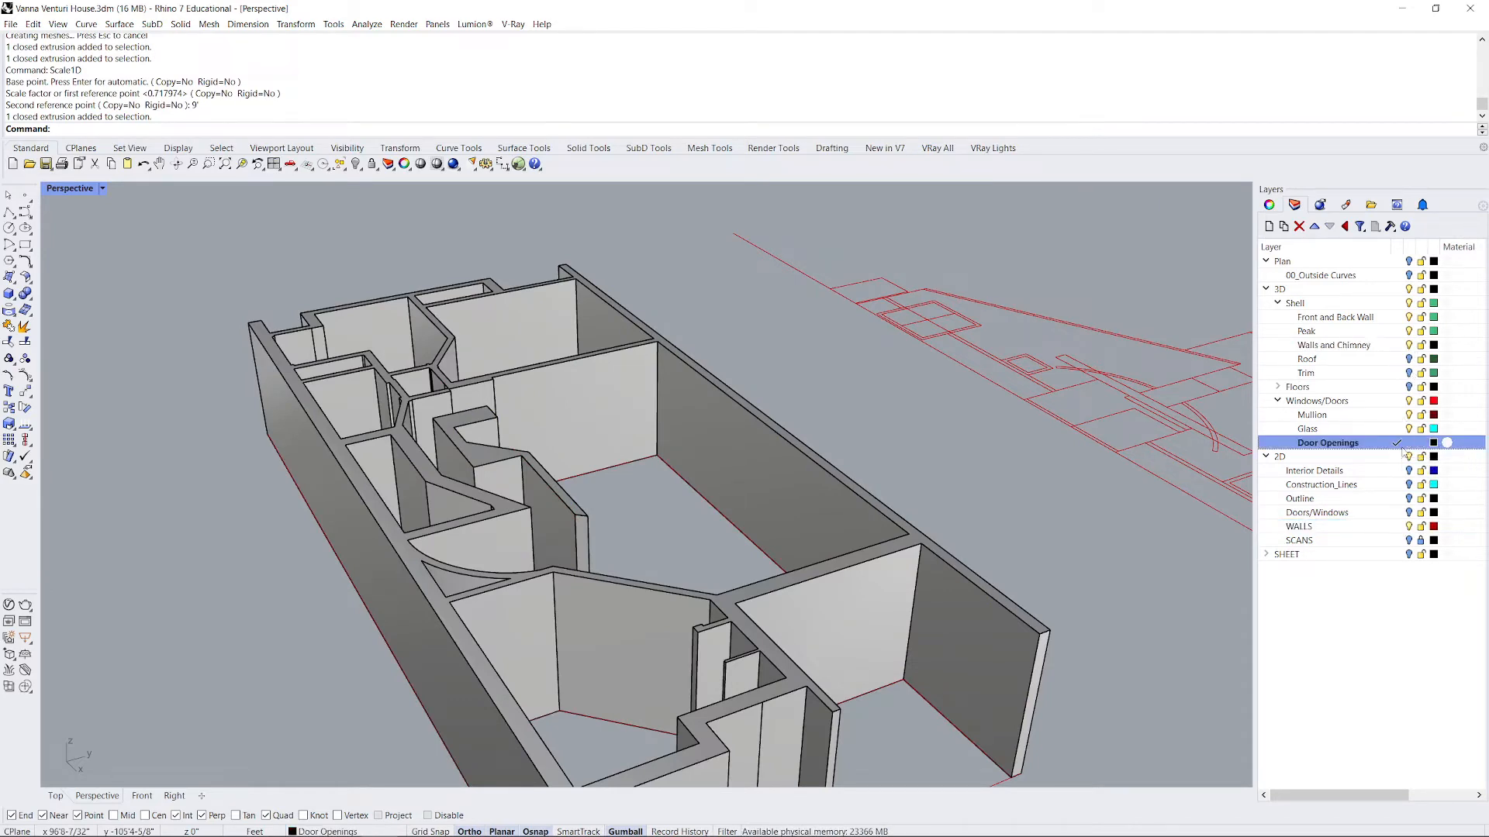
pyautogui.click(1409, 345)
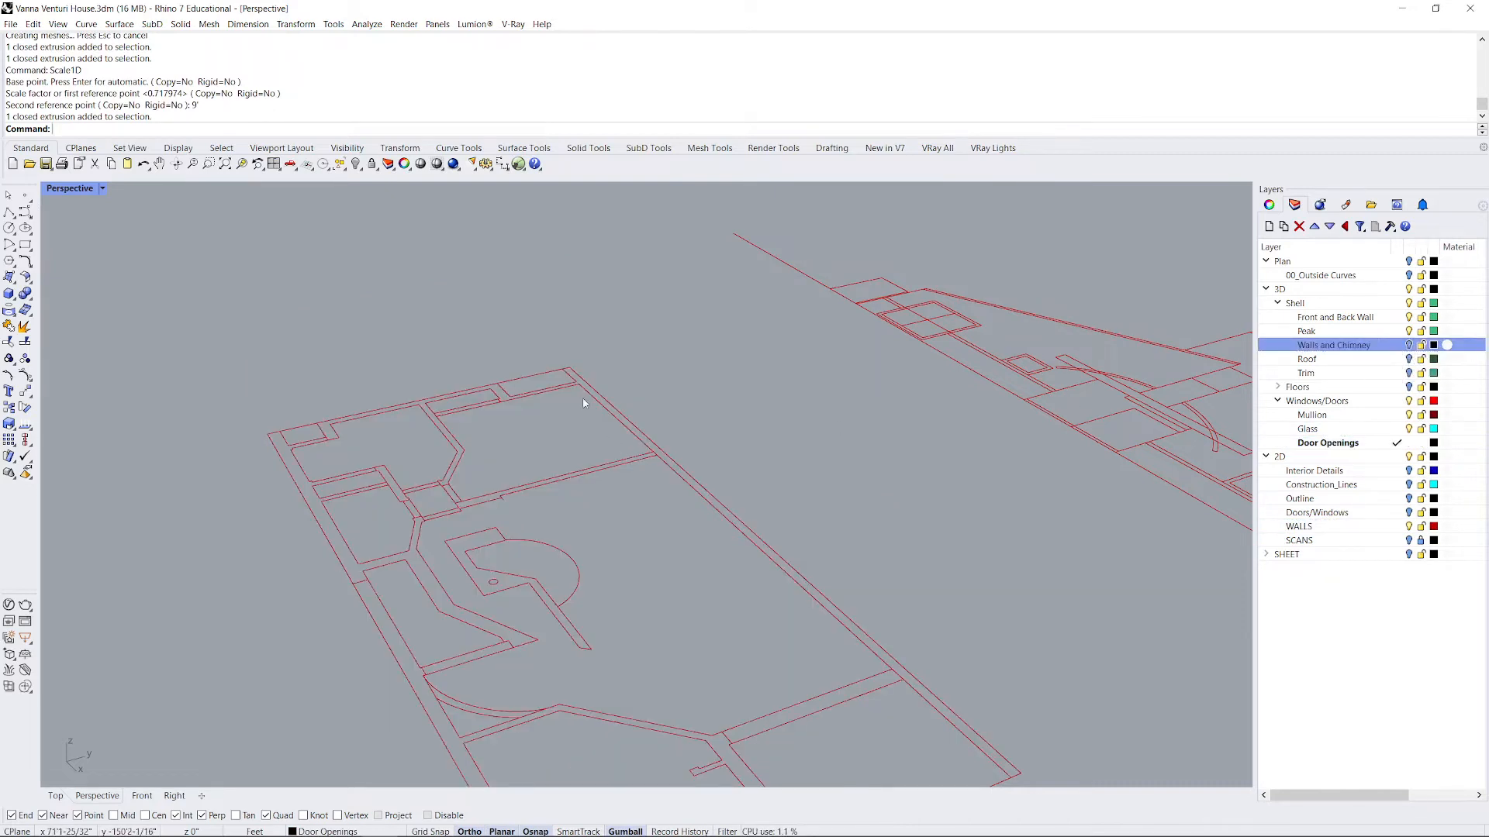
# Model a 7' high box over the wide closet opening at the plan's end wall, snapping its base to opposite corners of the opening.
pyautogui.scroll(-5, 555, 434)
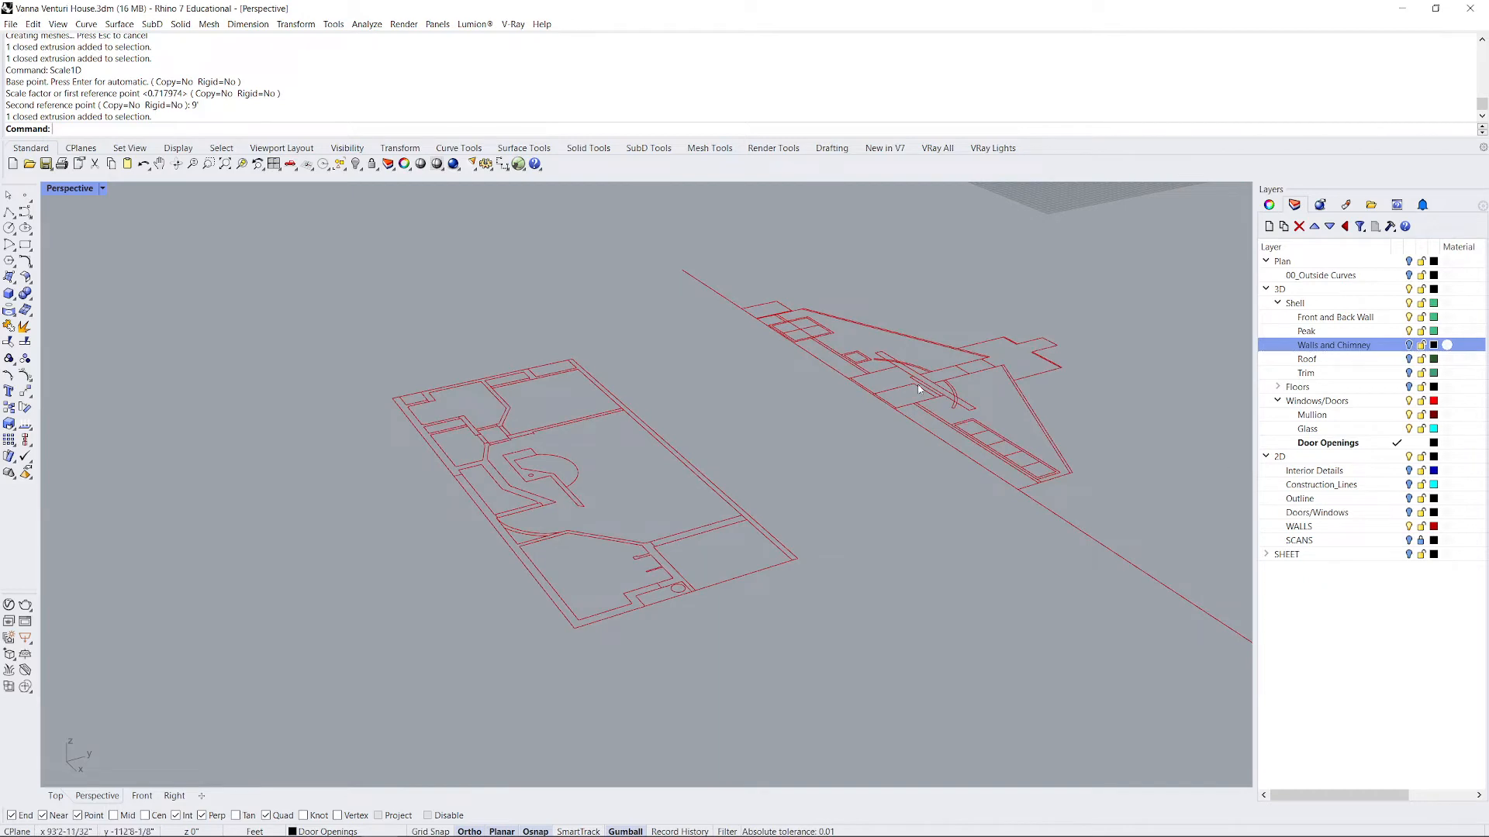
pyautogui.click(8, 293)
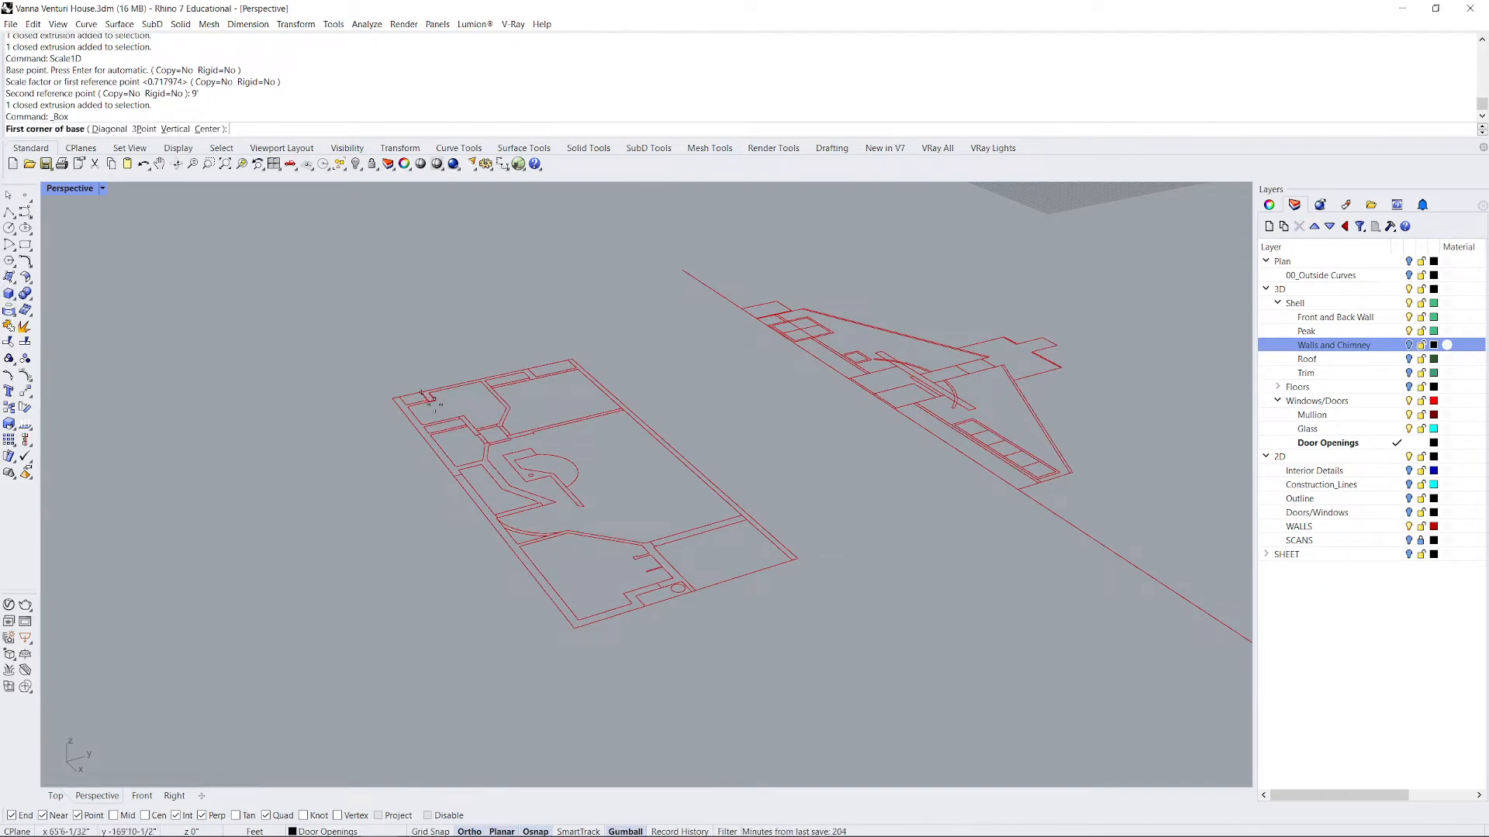
pyautogui.scroll(-4, 435, 404)
pyautogui.moveTo(488, 398); pyautogui.dragTo(452, 386, button='right')
pyautogui.scroll(6, 486, 386)
pyautogui.scroll(6, 494, 450)
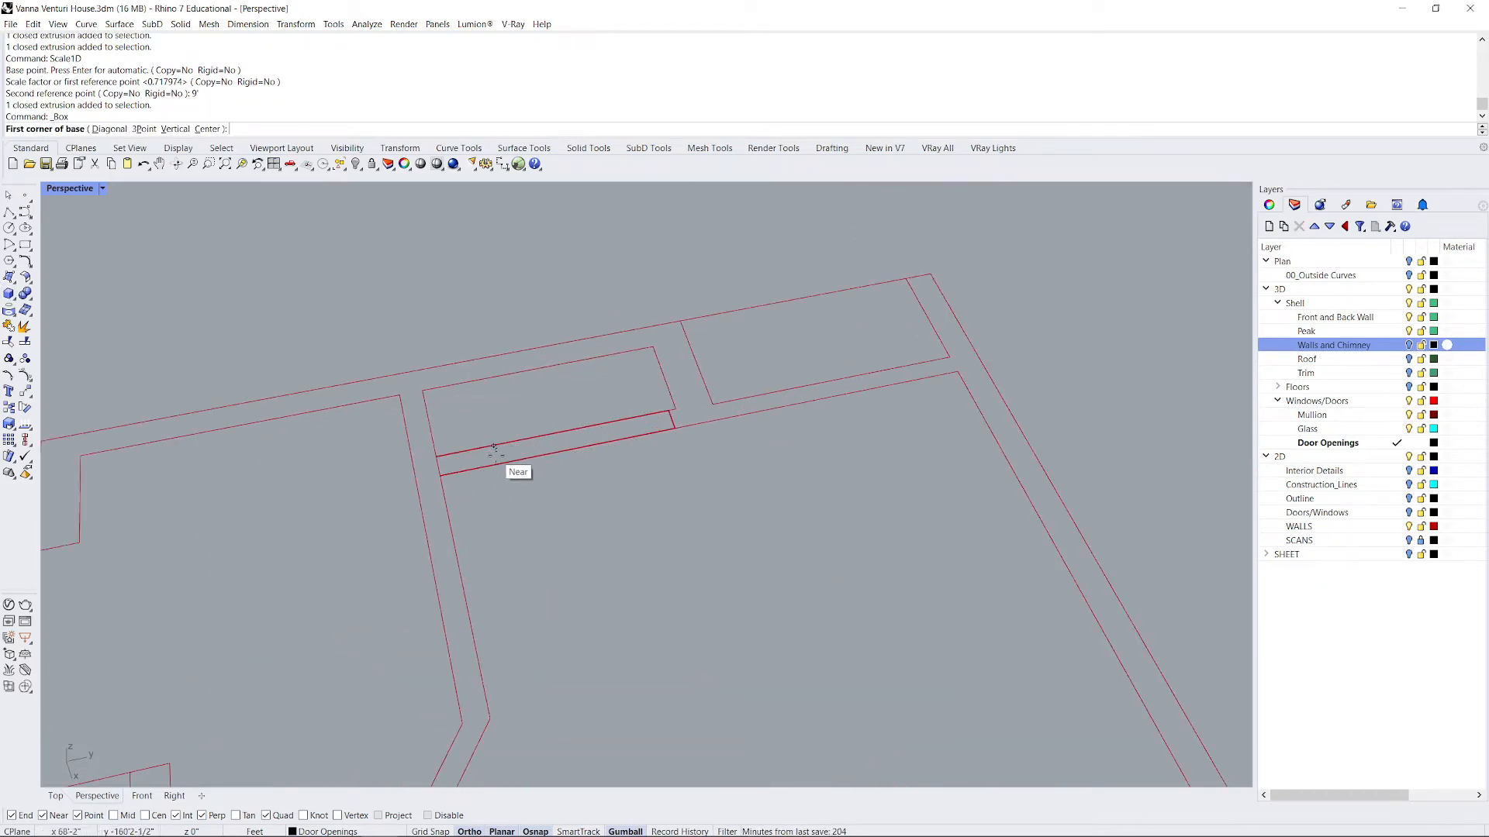
pyautogui.scroll(5, 613, 426)
pyautogui.click(798, 369)
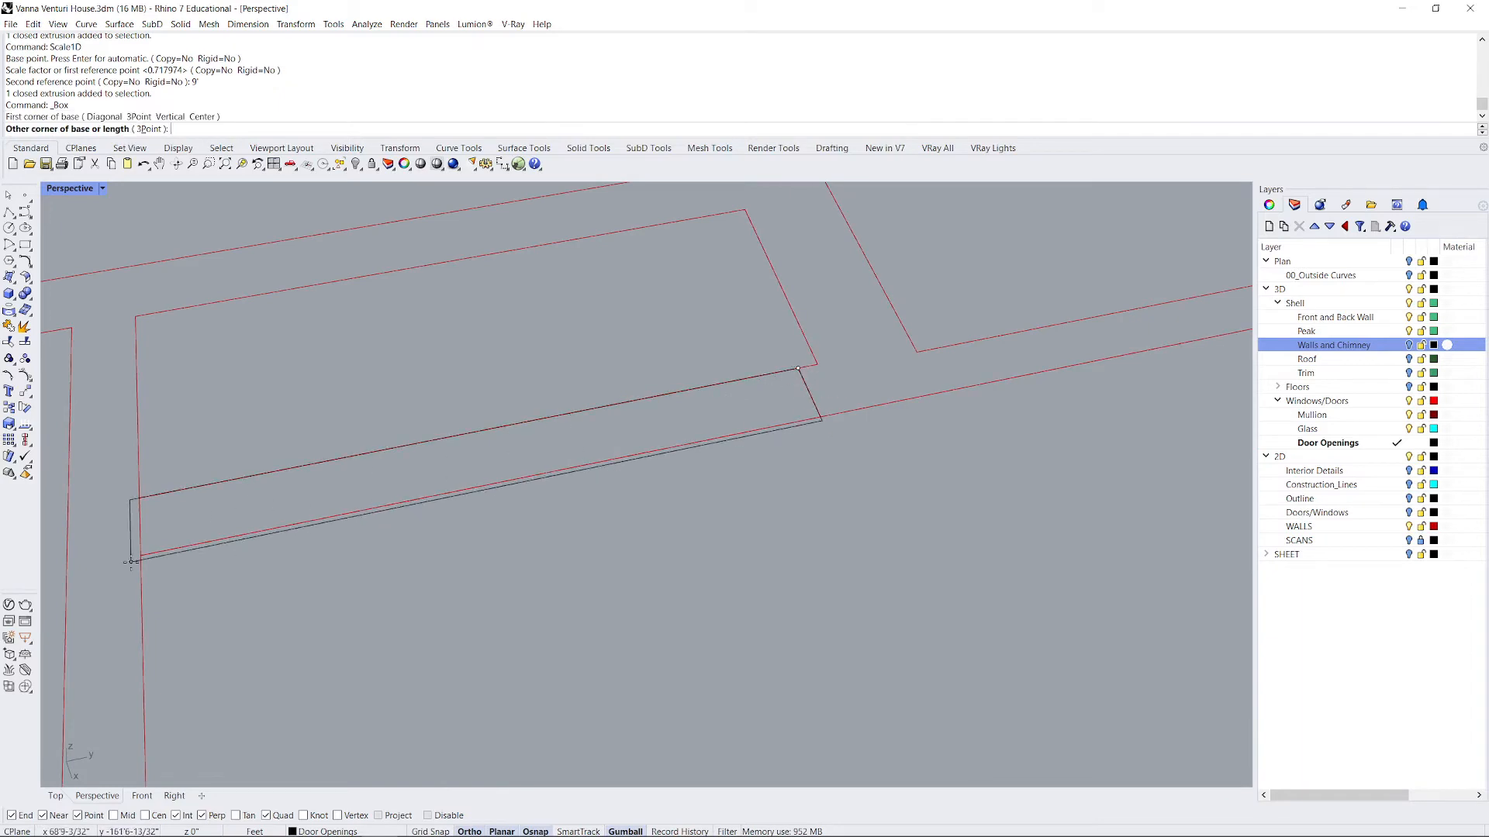
pyautogui.scroll(-5, 148, 556)
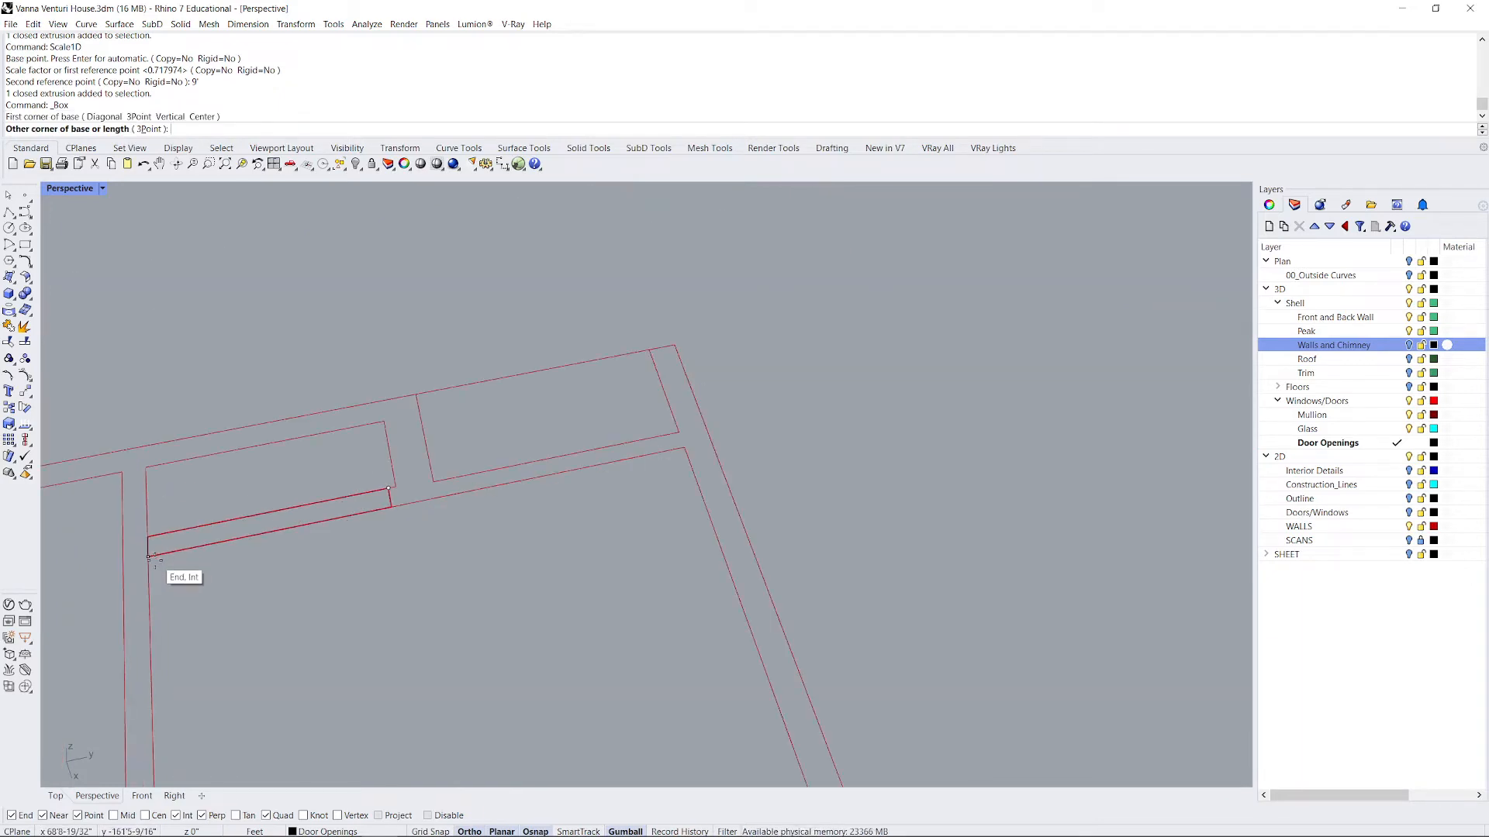
pyautogui.scroll(4, 378, 504)
pyautogui.scroll(-4, 522, 488)
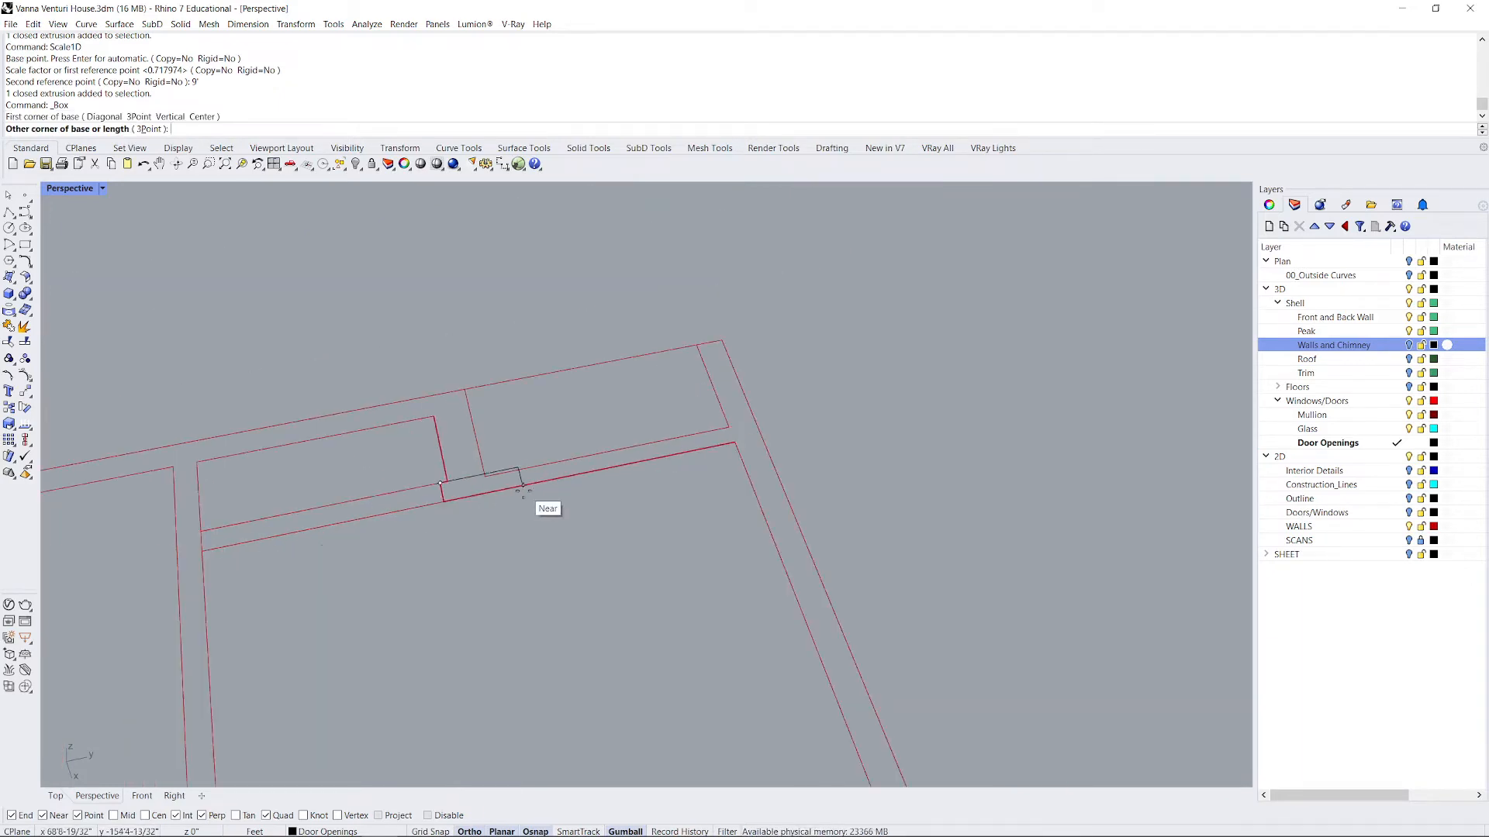
pyautogui.scroll(3, 198, 574)
pyautogui.click(200, 514)
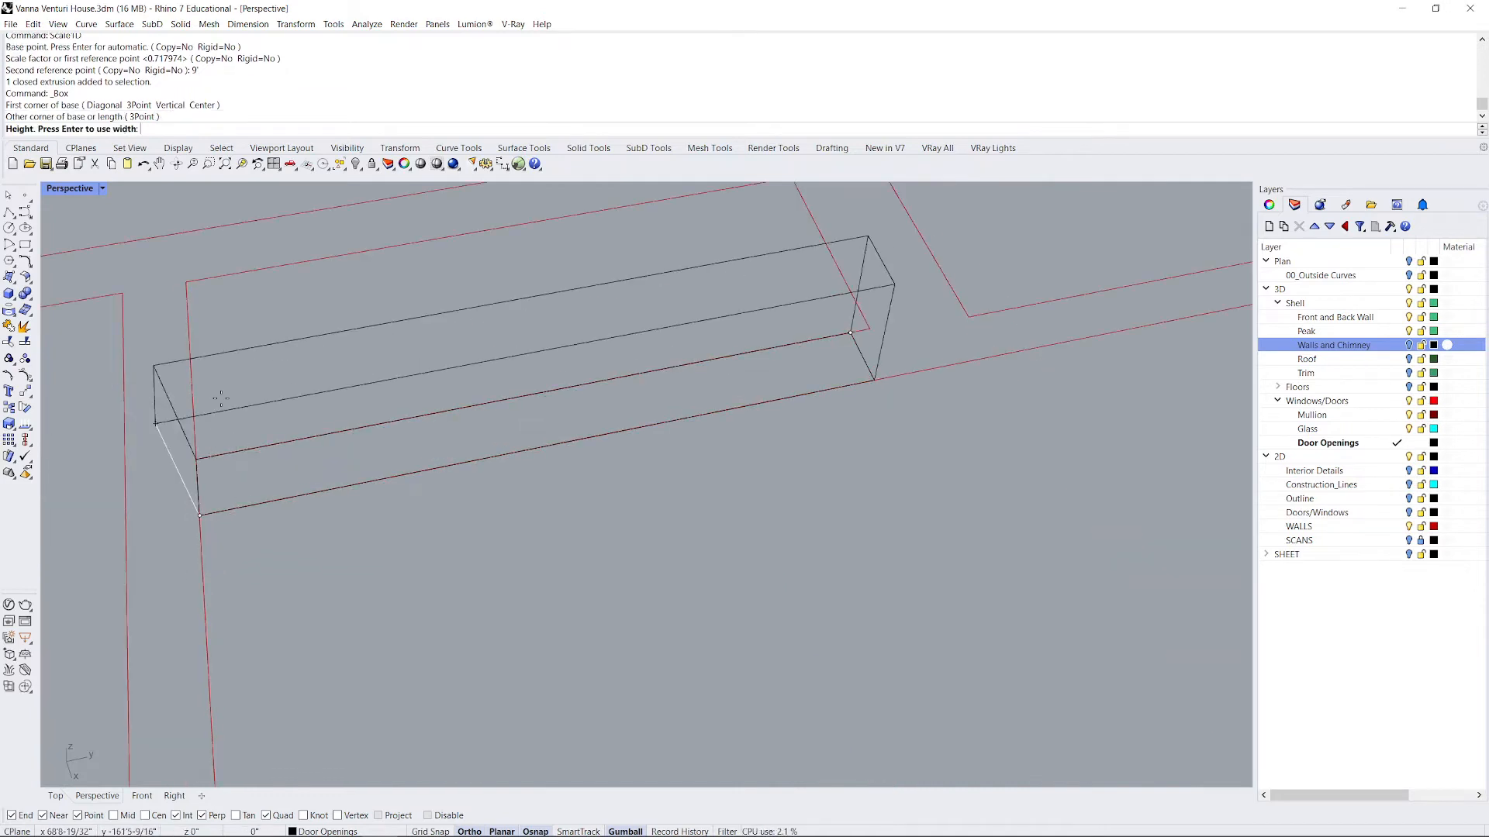
pyautogui.write('7')
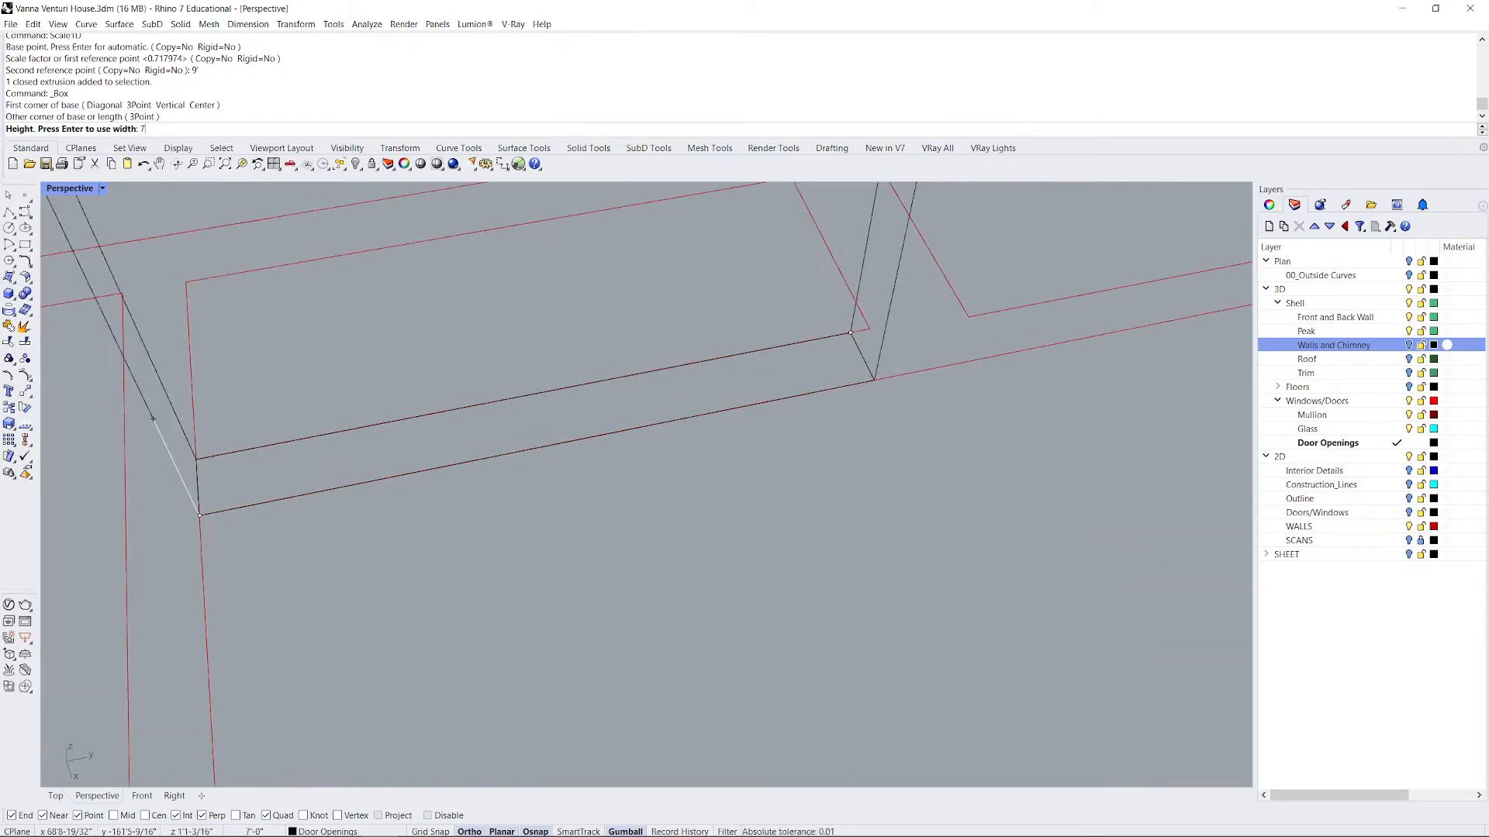
pyautogui.press('Return')
# Model another 7' high box over the narrow door opening by the small central room, snapping its base to the opening's opposite corners.
pyautogui.scroll(-5, 388, 430)
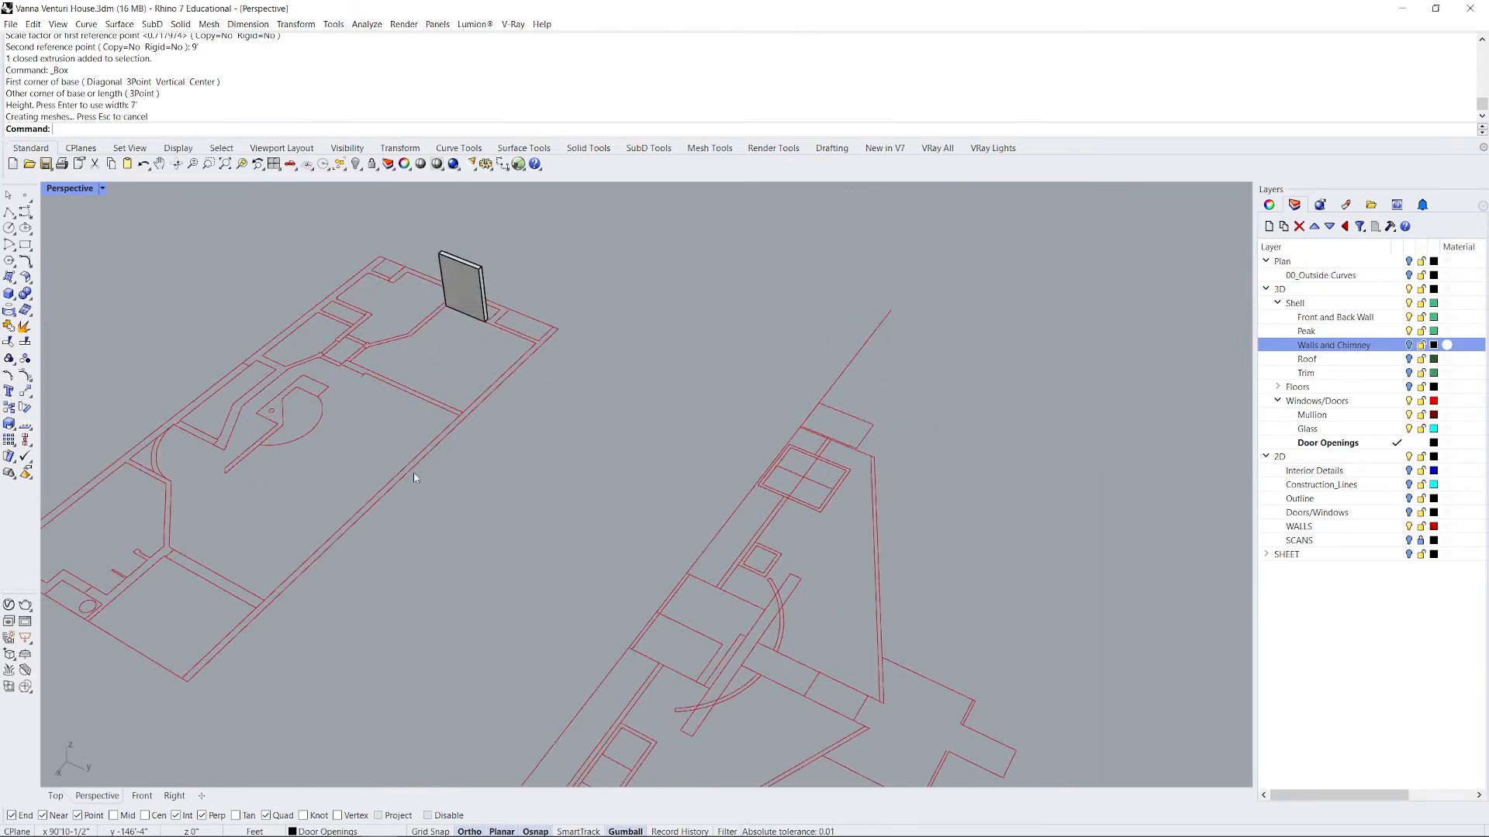
pyautogui.scroll(3, 330, 352)
pyautogui.press('Return')
pyautogui.scroll(5, 330, 352)
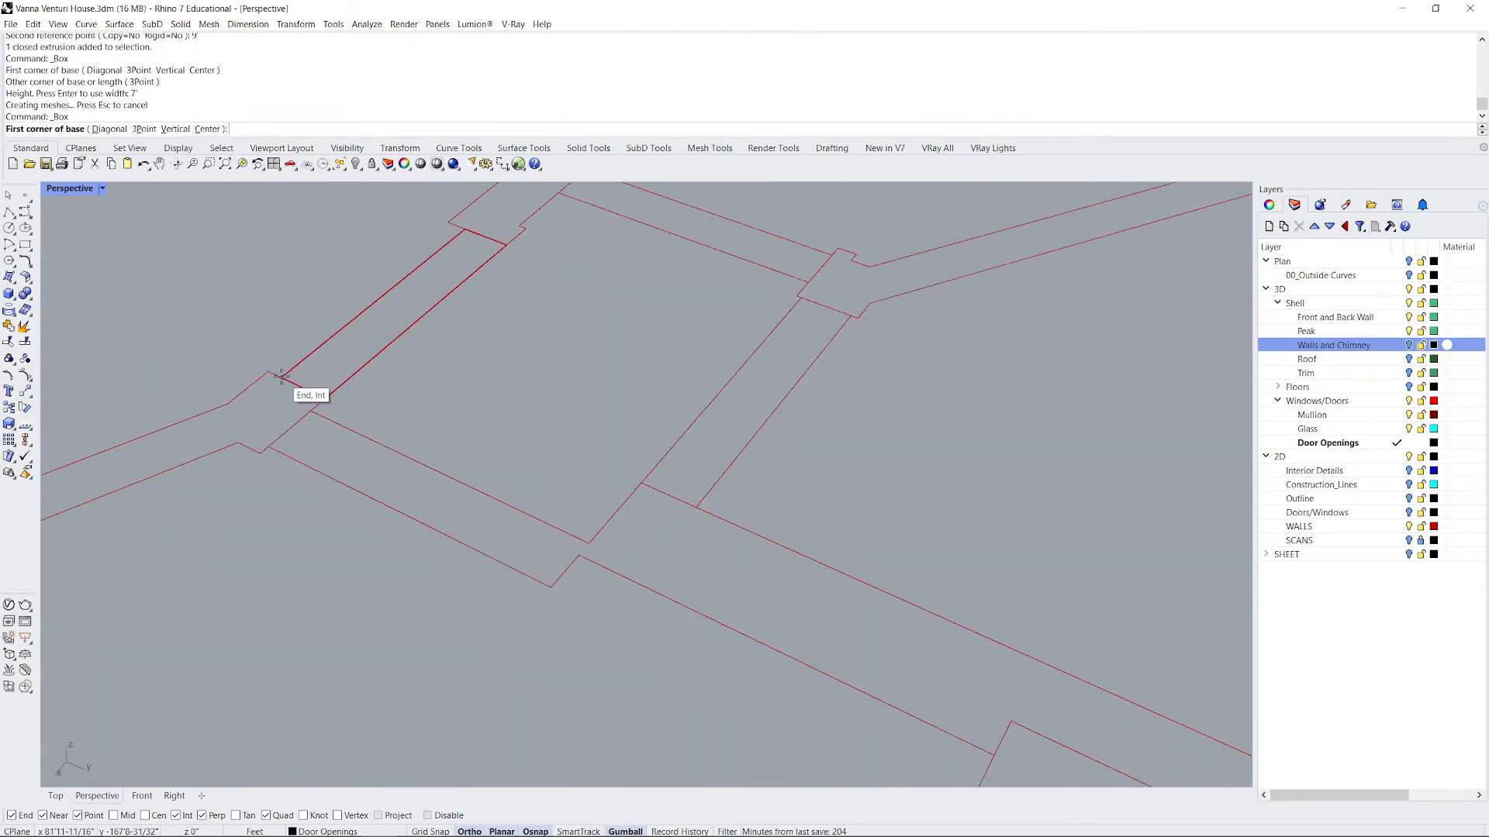
pyautogui.click(801, 297)
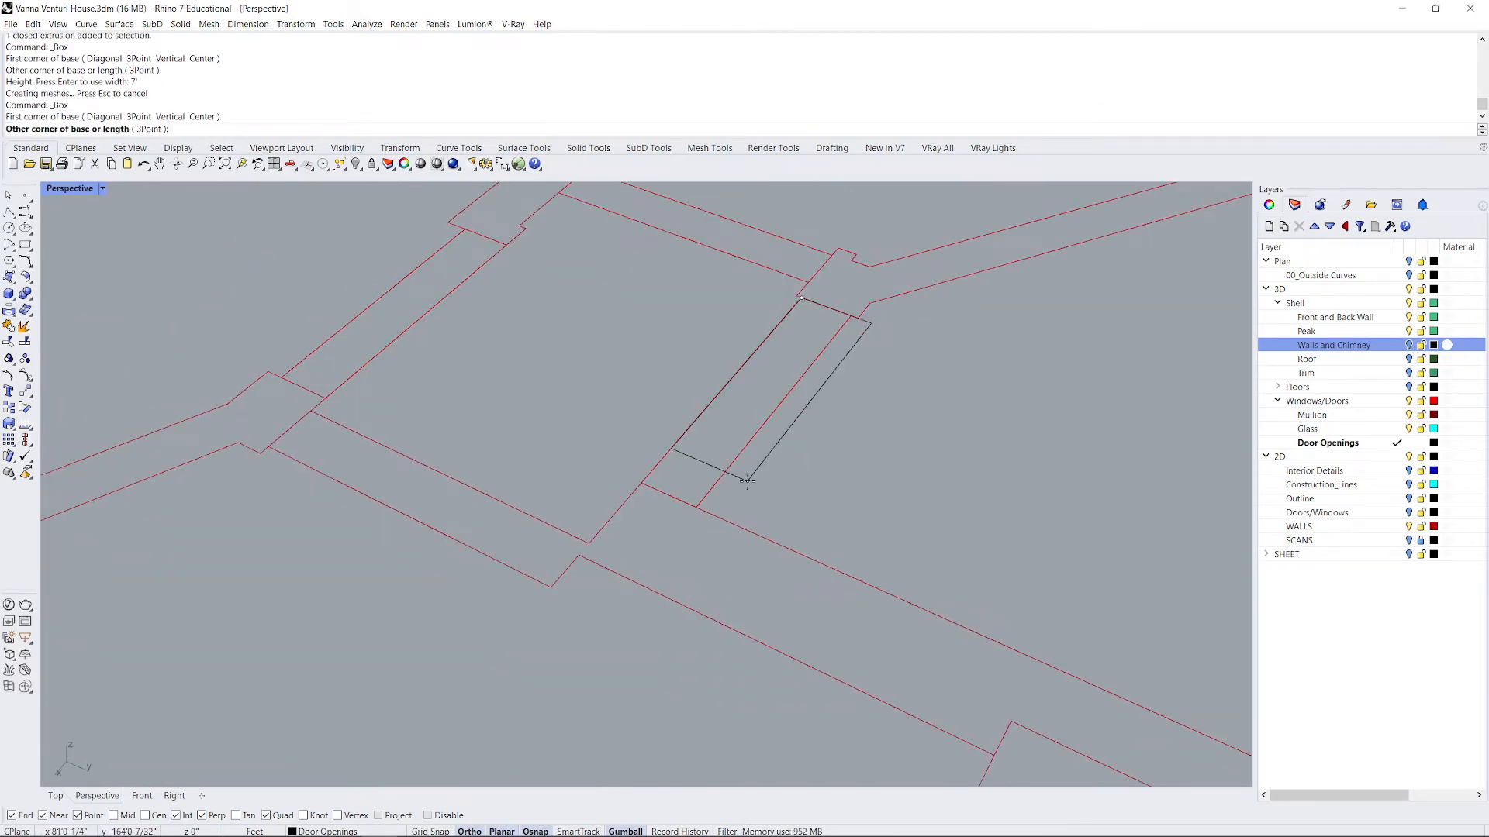
pyautogui.click(697, 505)
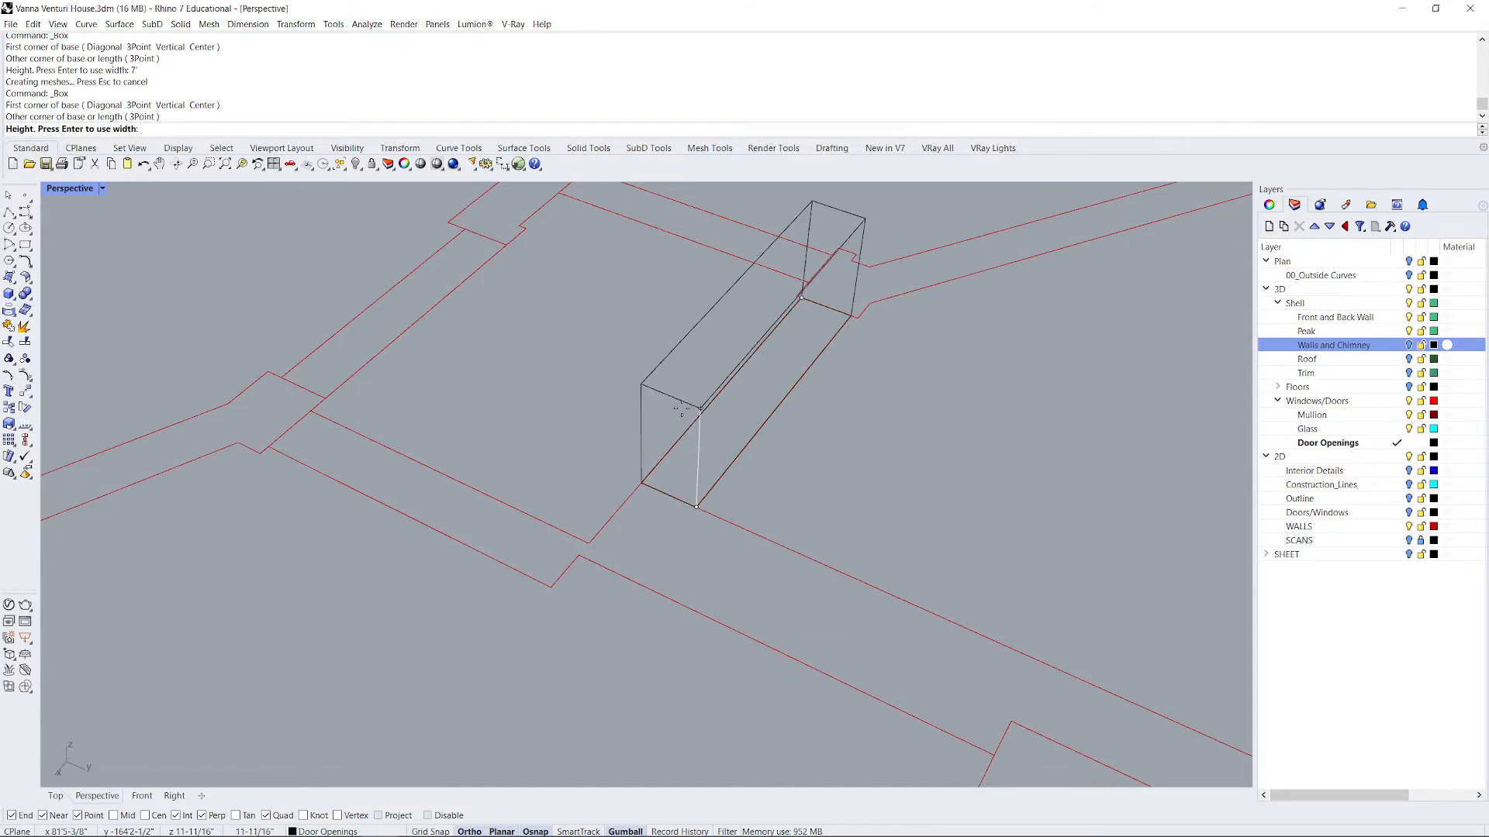
pyautogui.write("7'")
pyautogui.press('Return')
# Show the Walls and Chimney layer again together with the two door-opening boxes.
pyautogui.scroll(-10, 741, 543)
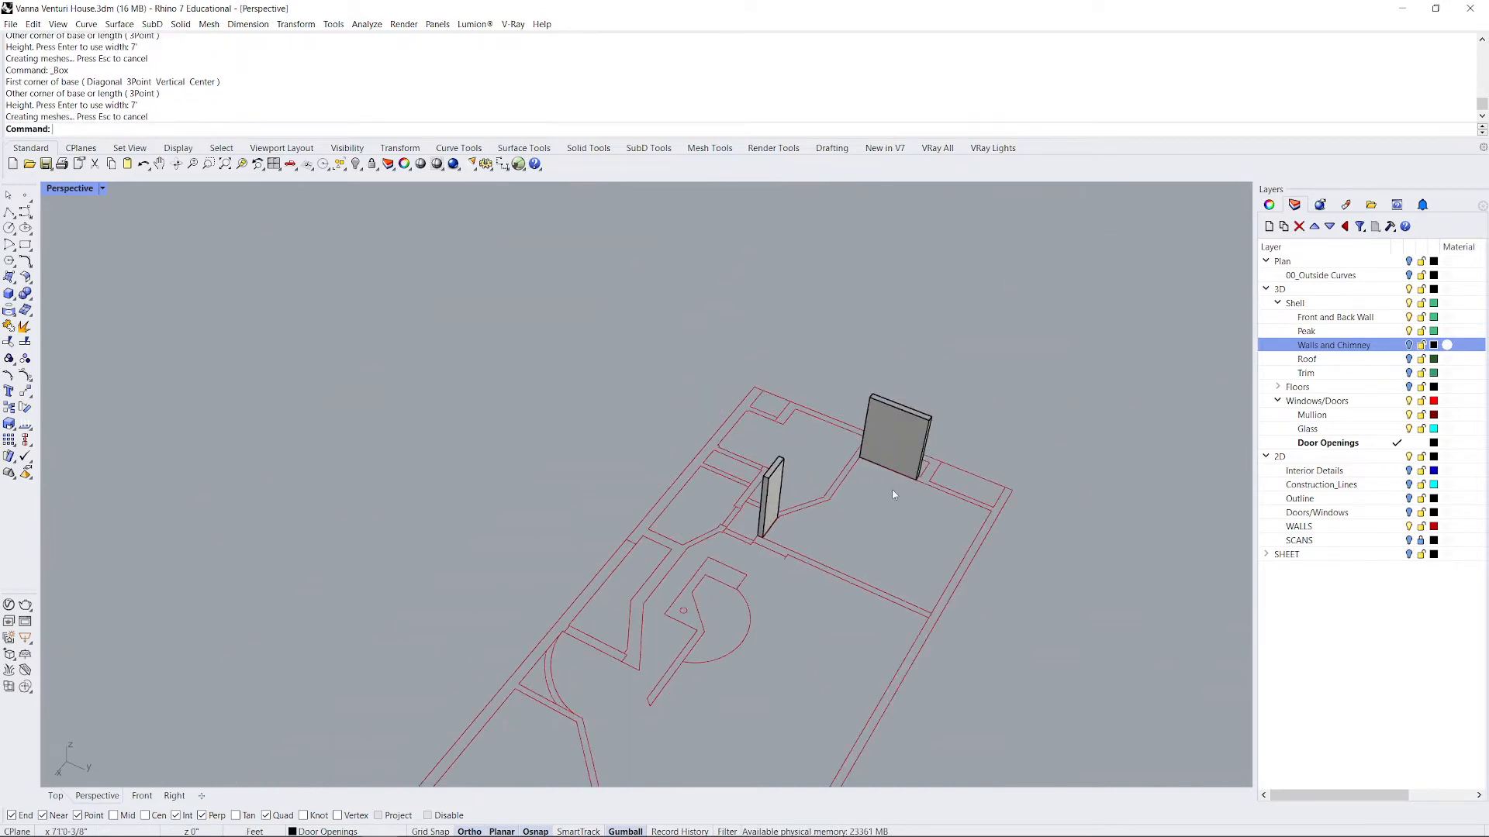
pyautogui.scroll(3, 894, 495)
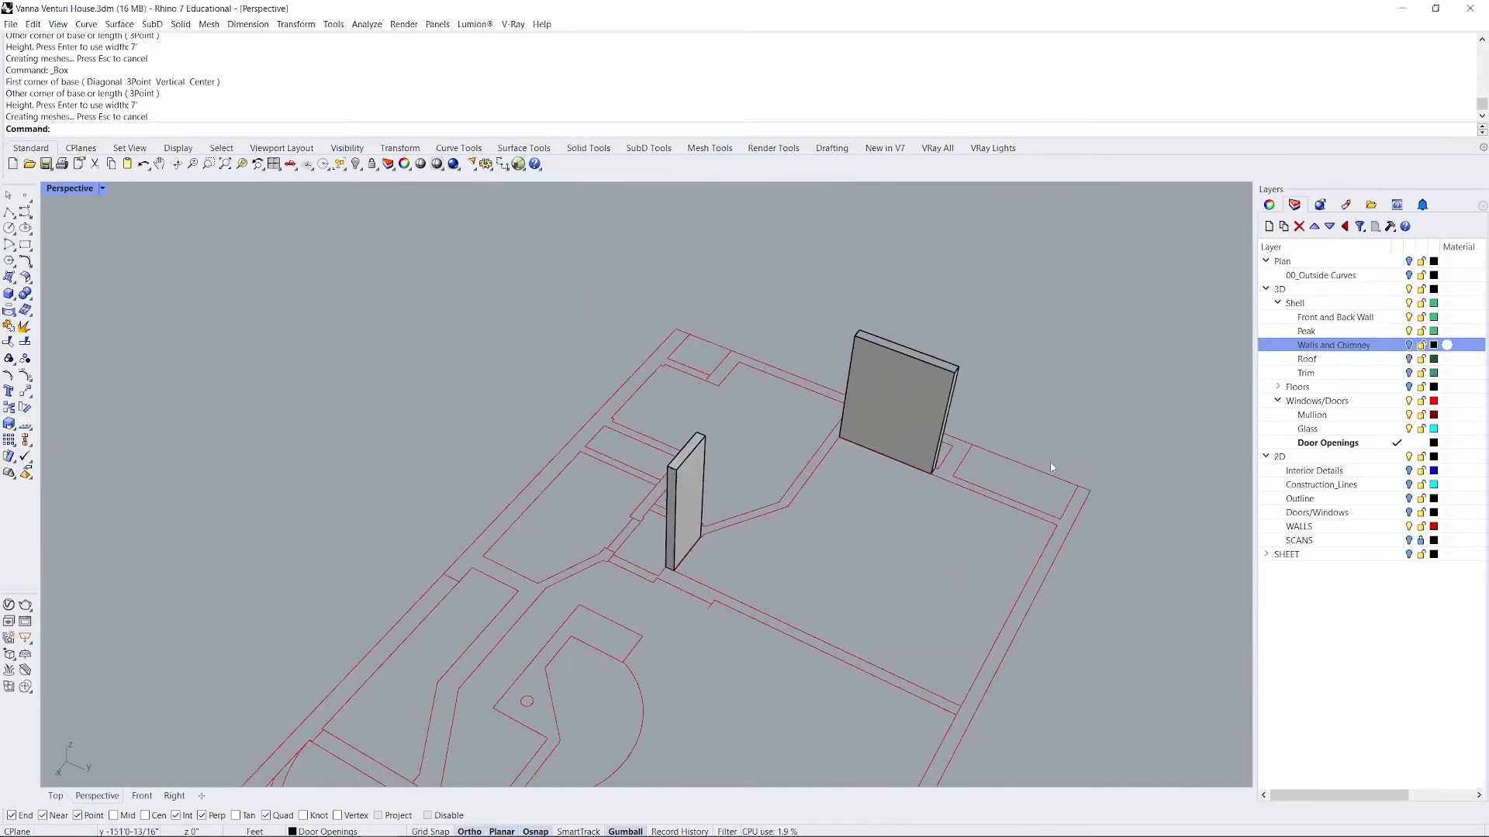
pyautogui.click(1410, 346)
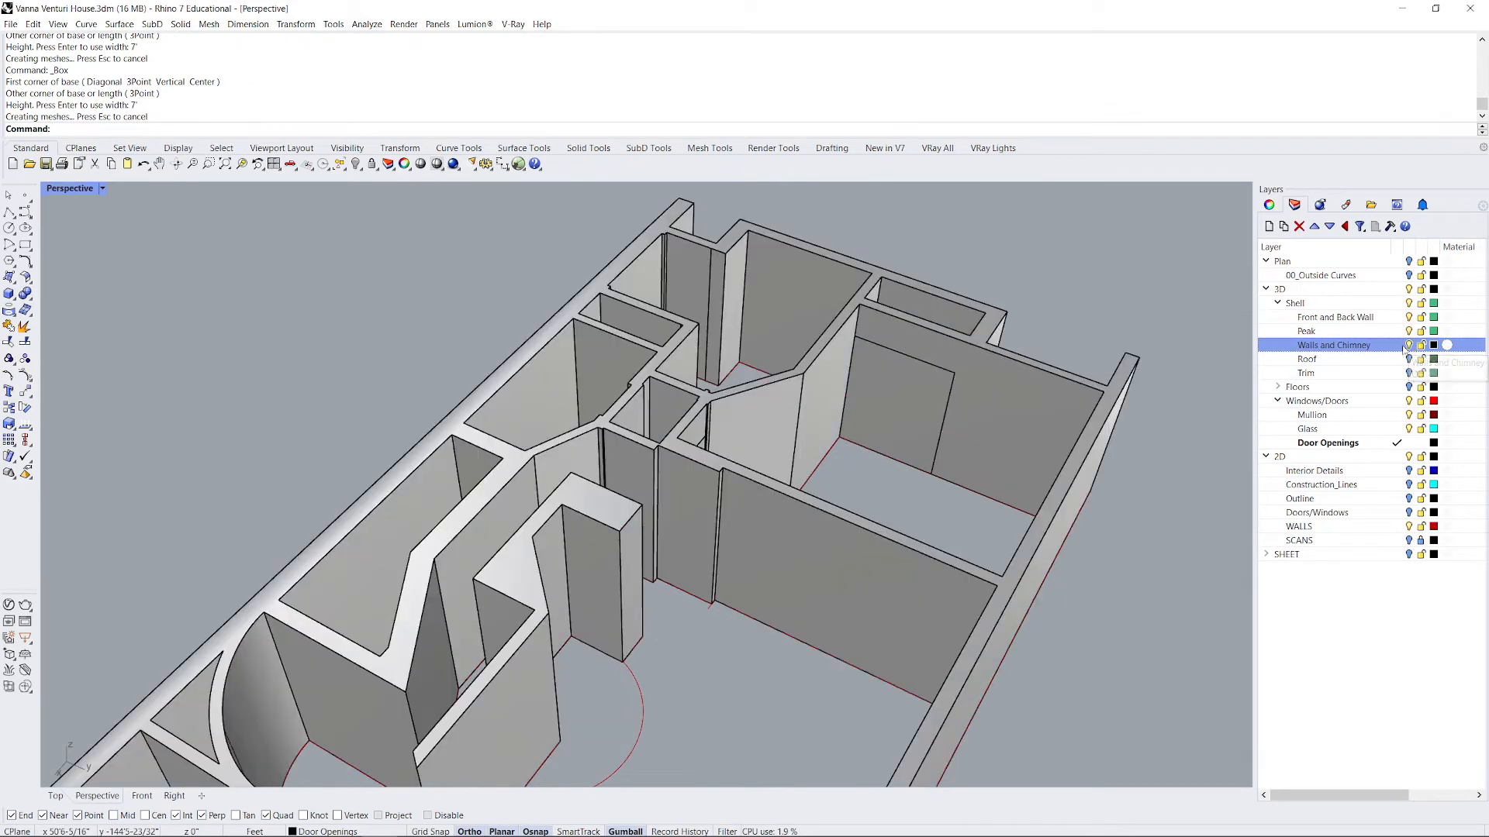
# Select the wide closet-opening box inside the wall, scale it thicker with the gumball so it protrudes through the wall, and deselect it.
pyautogui.click(925, 402)
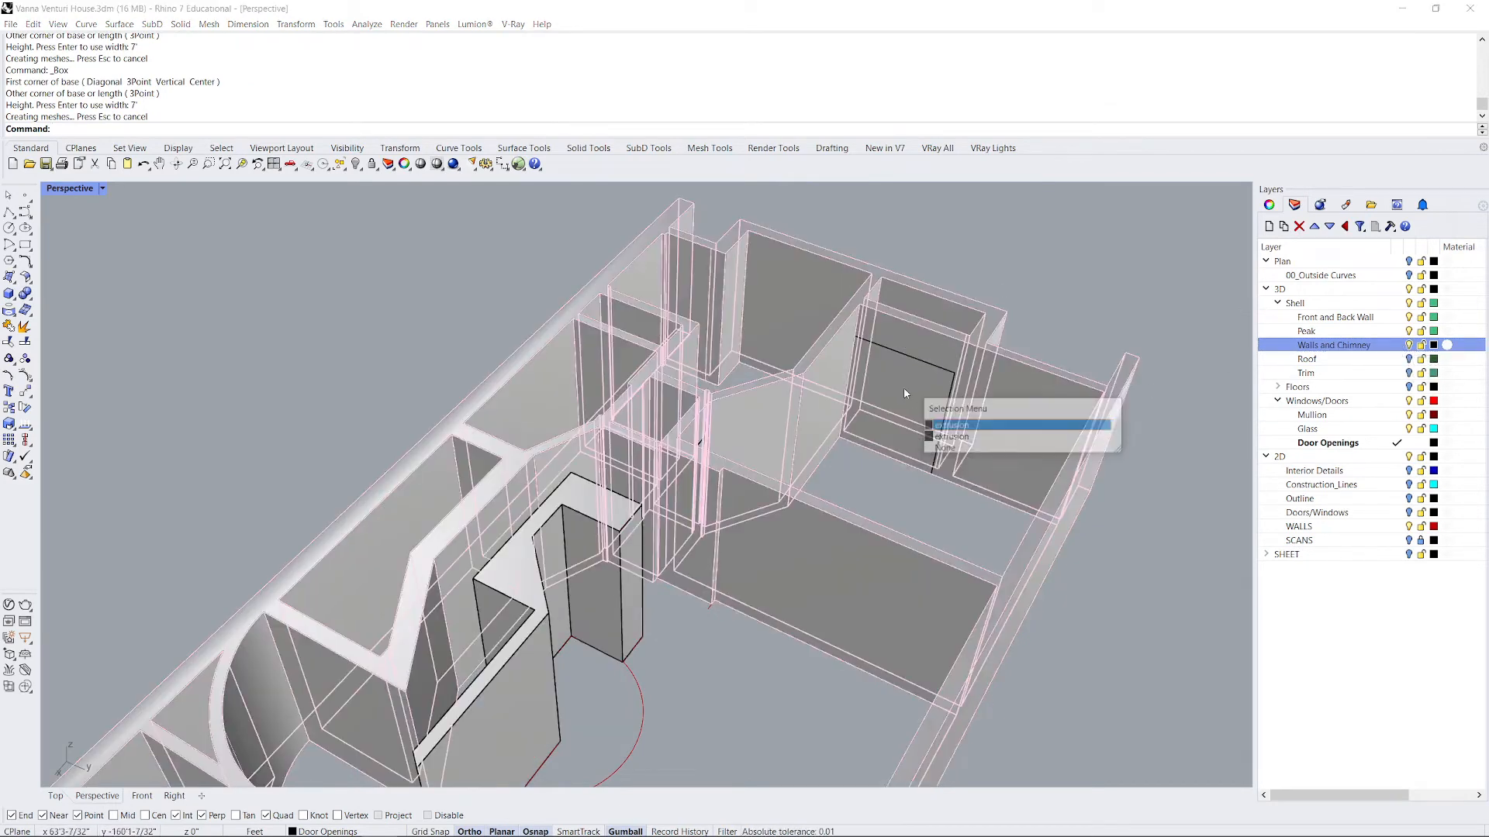
pyautogui.click(969, 438)
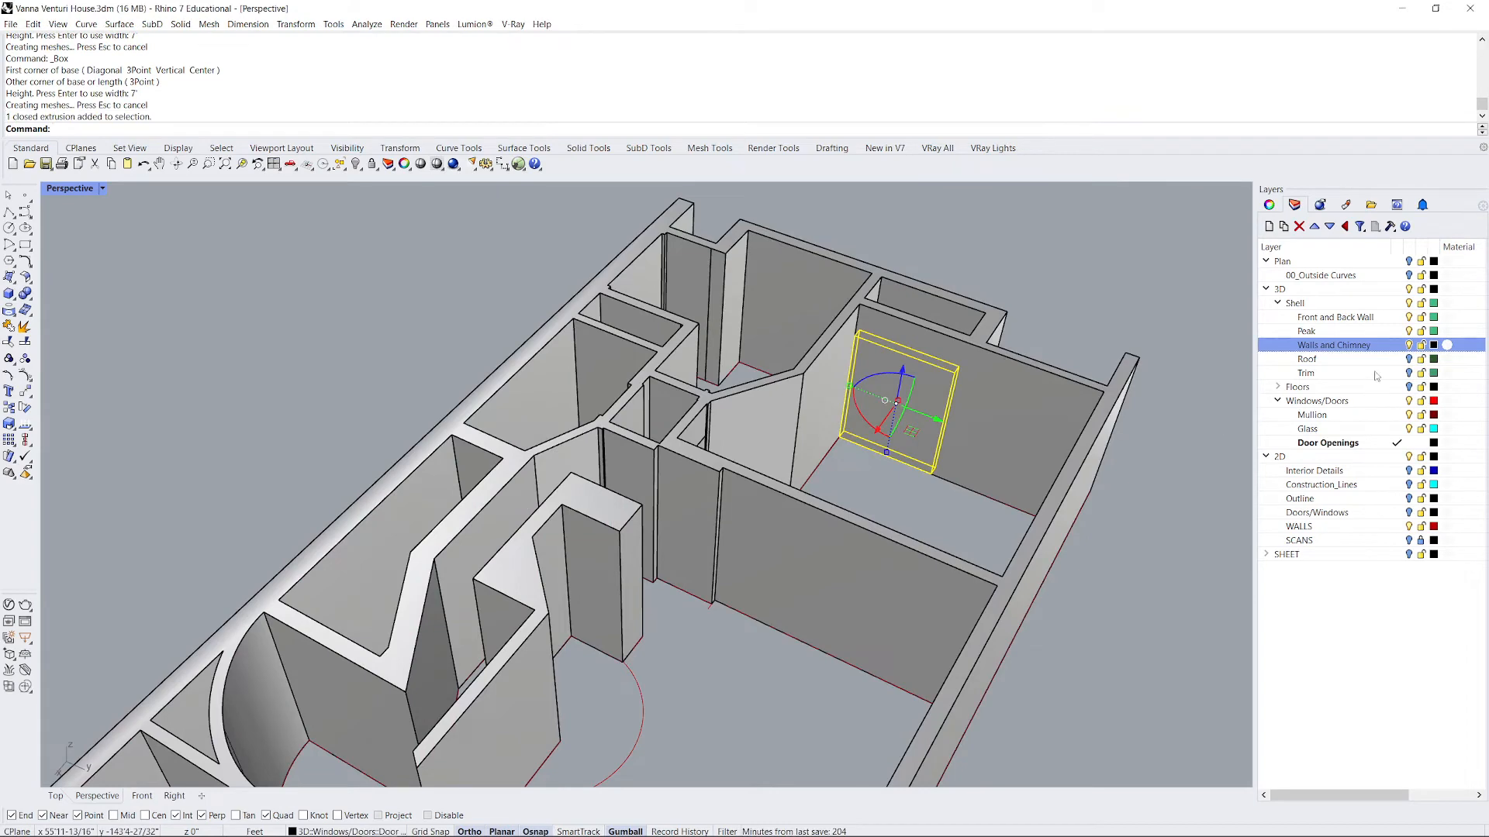
pyautogui.scroll(3, 1003, 408)
pyautogui.moveTo(898, 463); pyautogui.dragTo(760, 523, button='right')
pyautogui.scroll(5, 760, 522)
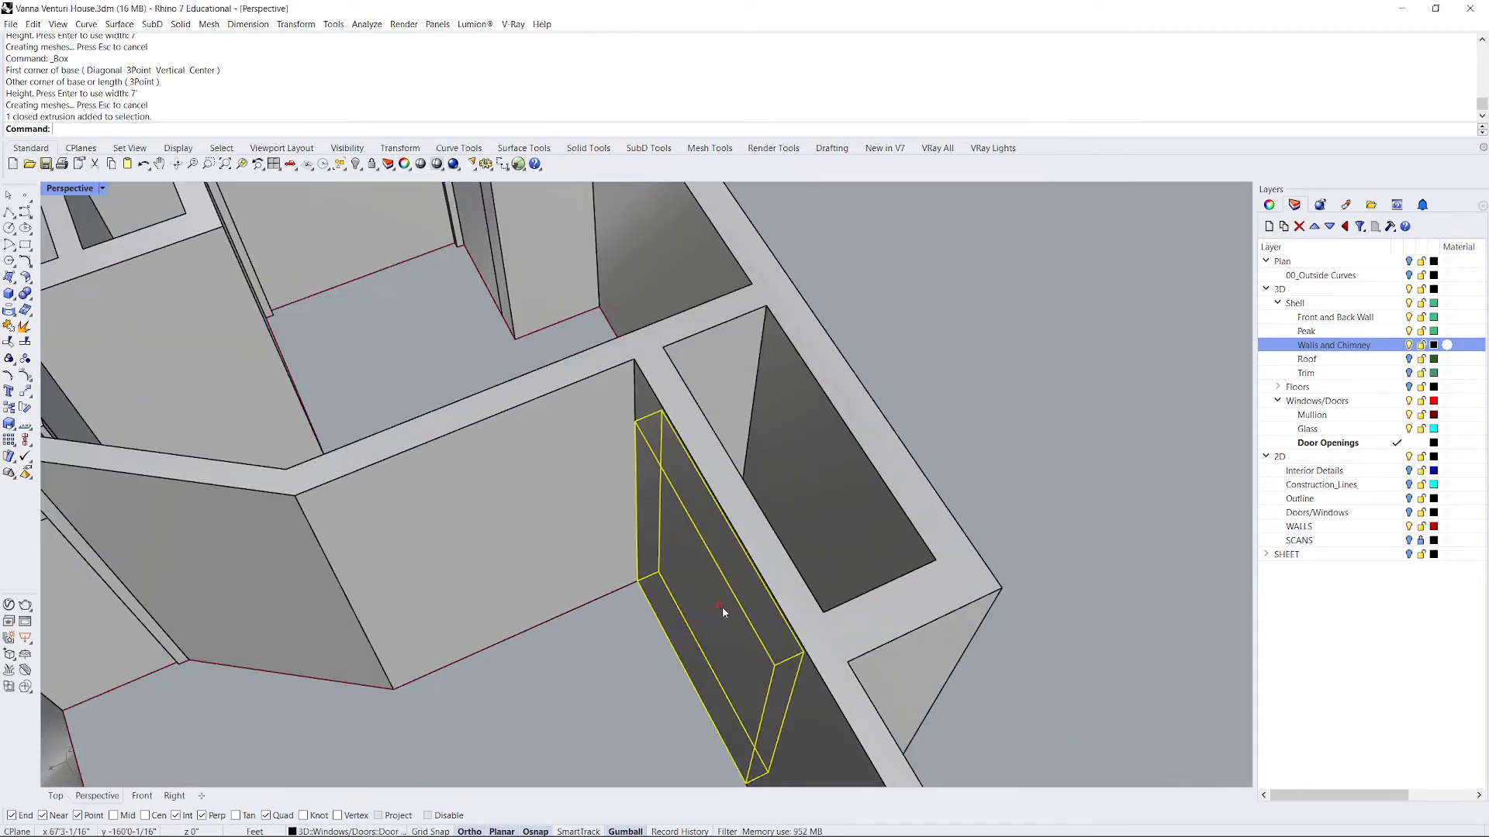
pyautogui.click(720, 606)
pyautogui.scroll(-5, 1014, 495)
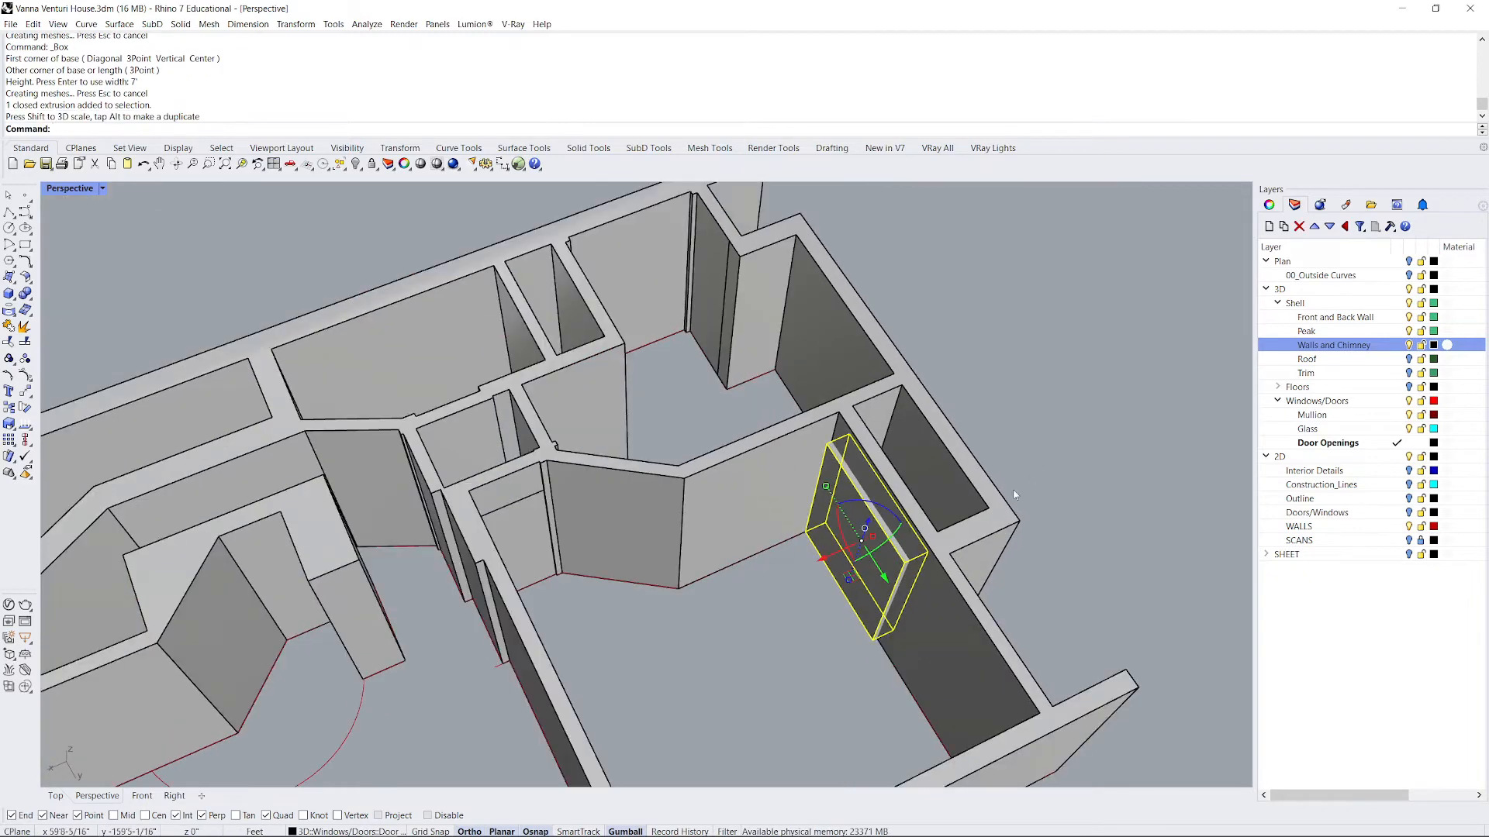
pyautogui.press('Escape')
# Select the narrow door-opening box, scale it thicker with the gumball so it protrudes through the wall, and deselect it.
pyautogui.scroll(6, 419, 502)
pyautogui.click(419, 503)
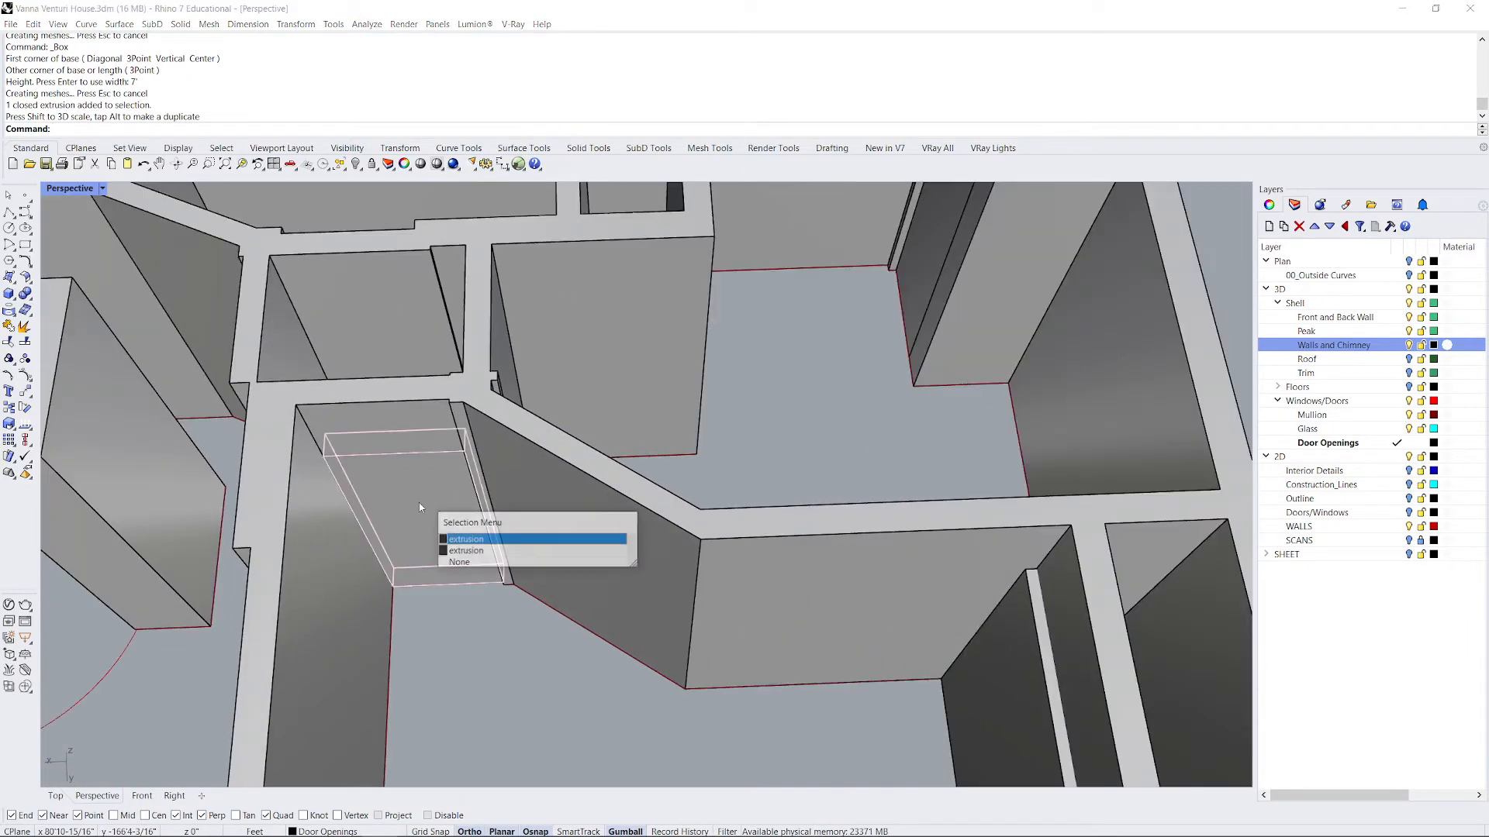
pyautogui.click(476, 548)
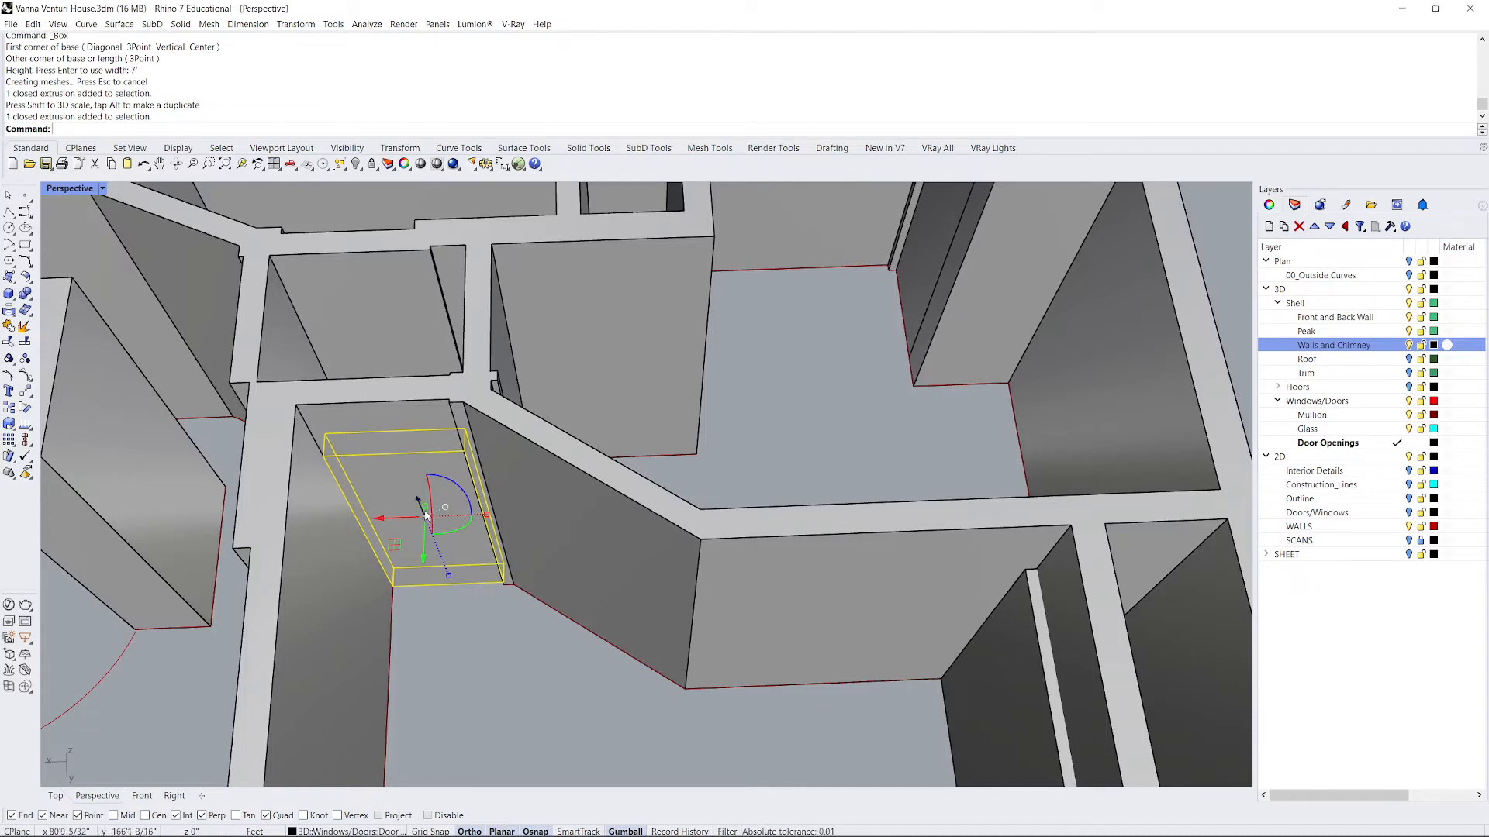
pyautogui.scroll(2, 429, 512)
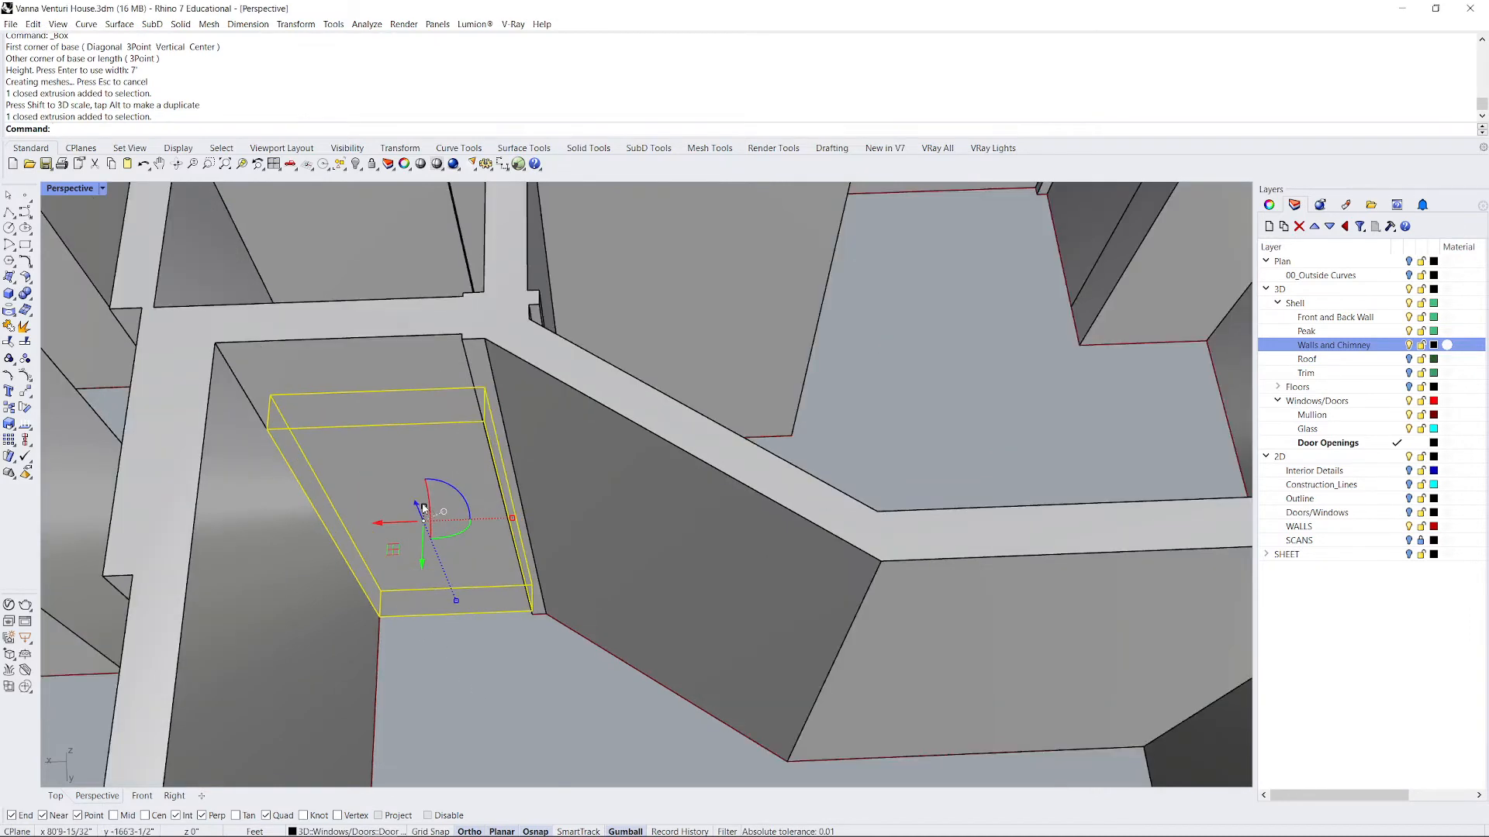
pyautogui.moveTo(423, 507); pyautogui.dragTo(425, 504)
pyautogui.click(506, 639)
# Subtract the wide closet-opening box and the narrow door-opening box from the walls with BooleanDifference, keeping the input boxes.
pyautogui.scroll(-3, 496, 645)
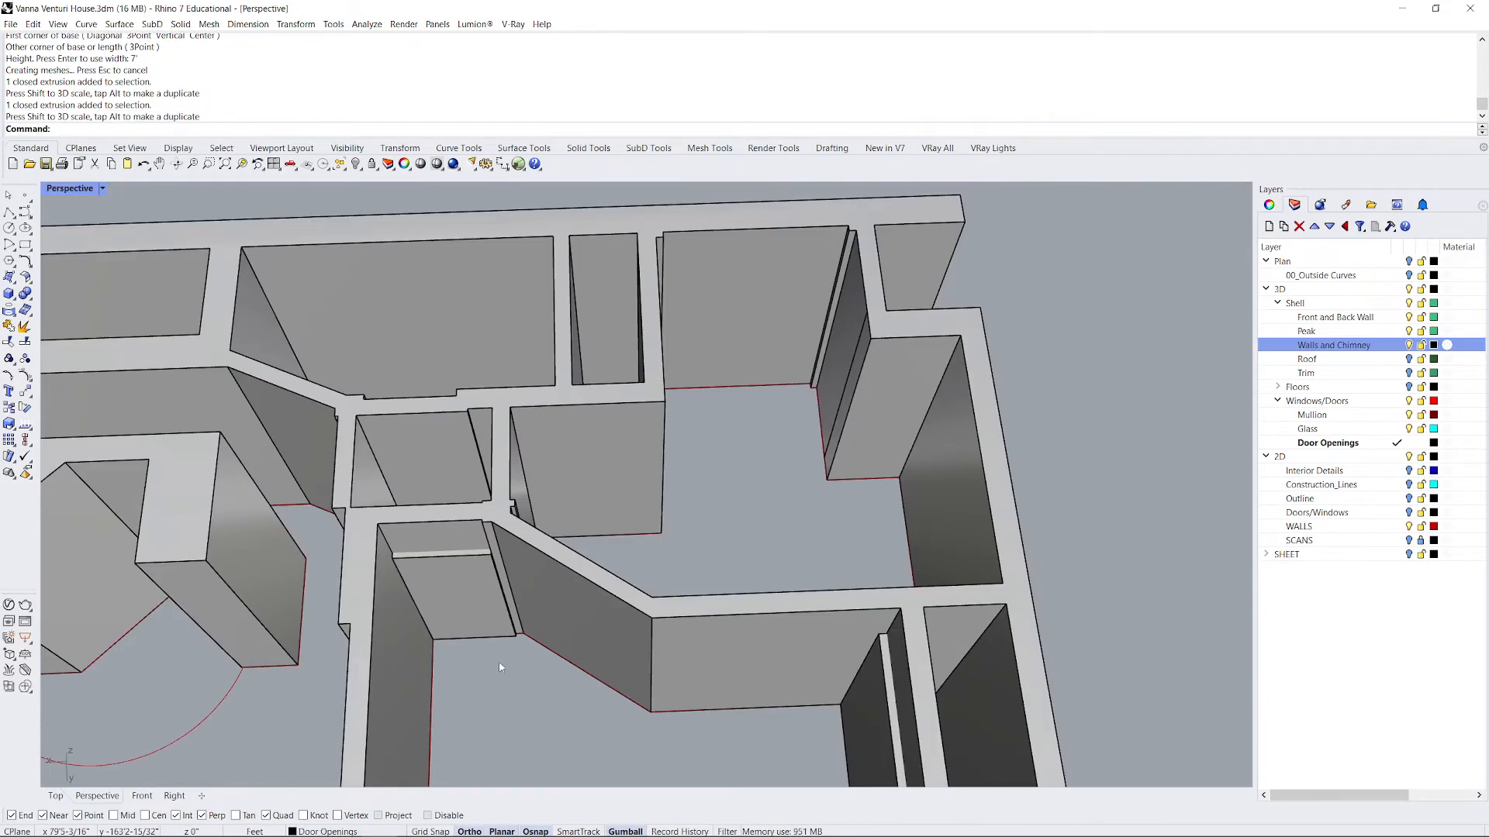
pyautogui.moveTo(502, 644); pyautogui.dragTo(682, 617, button='right')
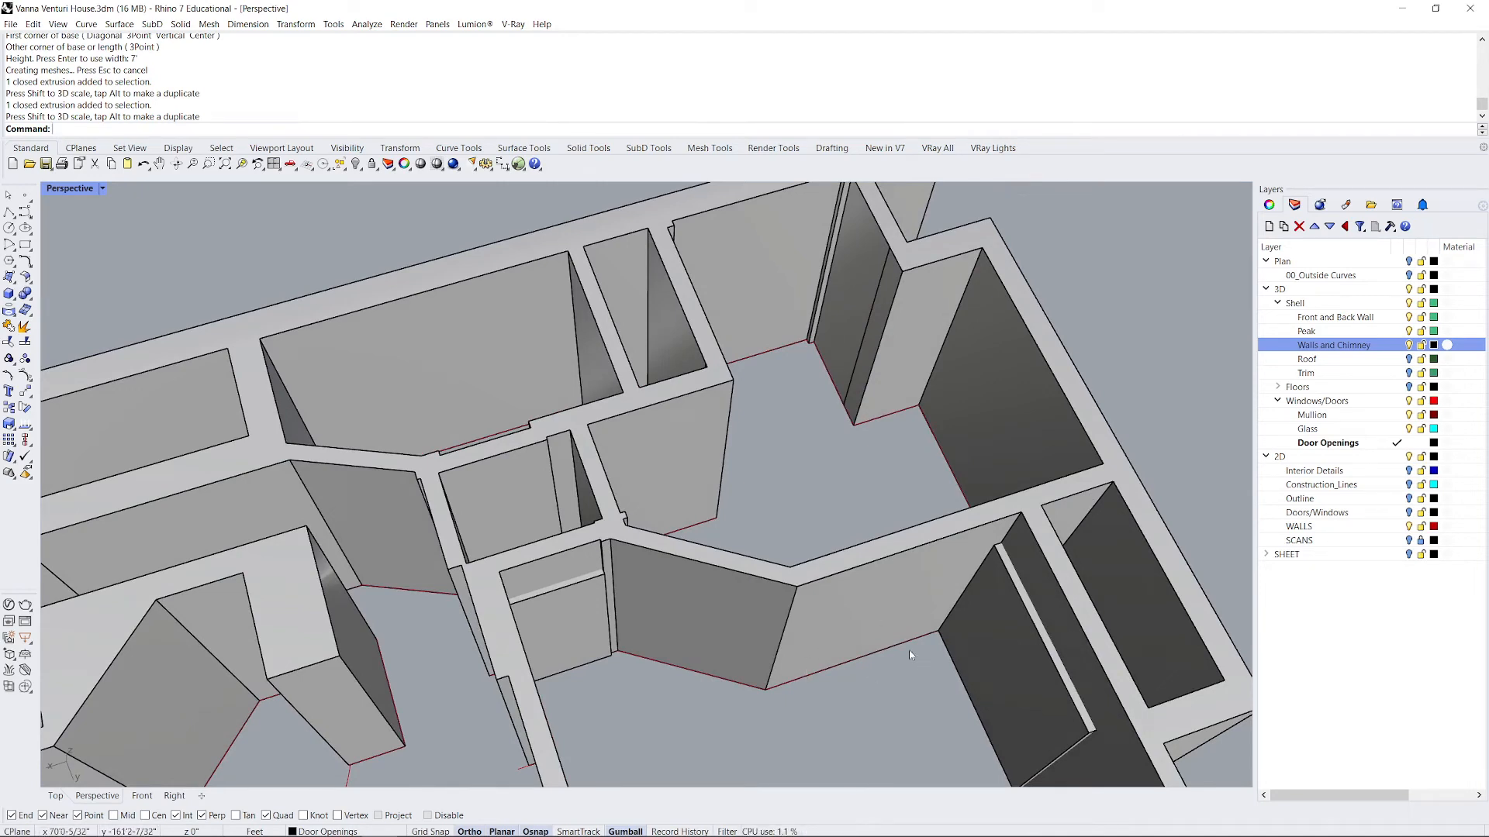
pyautogui.moveTo(853, 686); pyautogui.dragTo(506, 569, button='right')
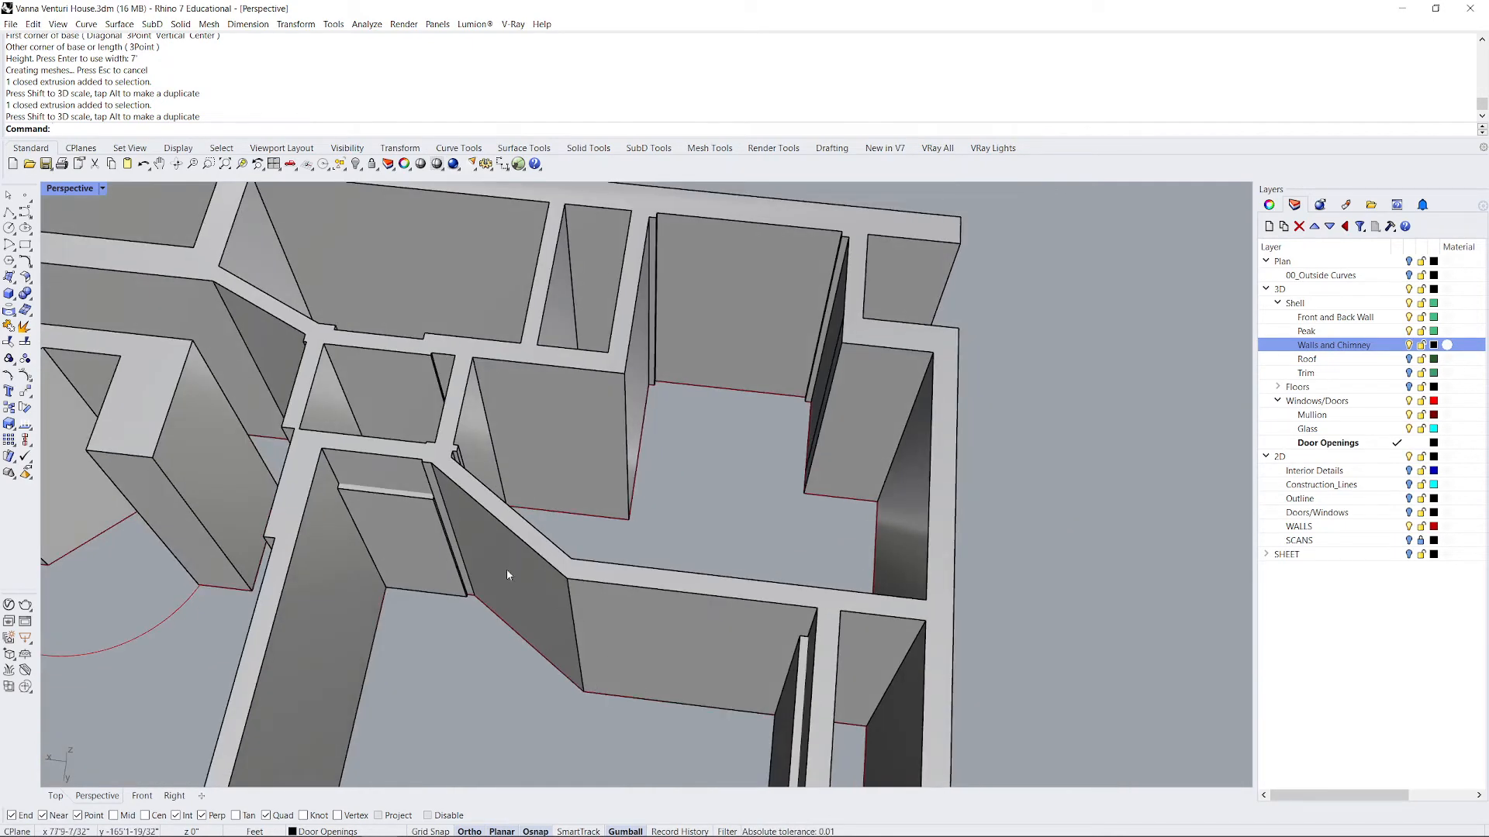
pyautogui.click(366, 458)
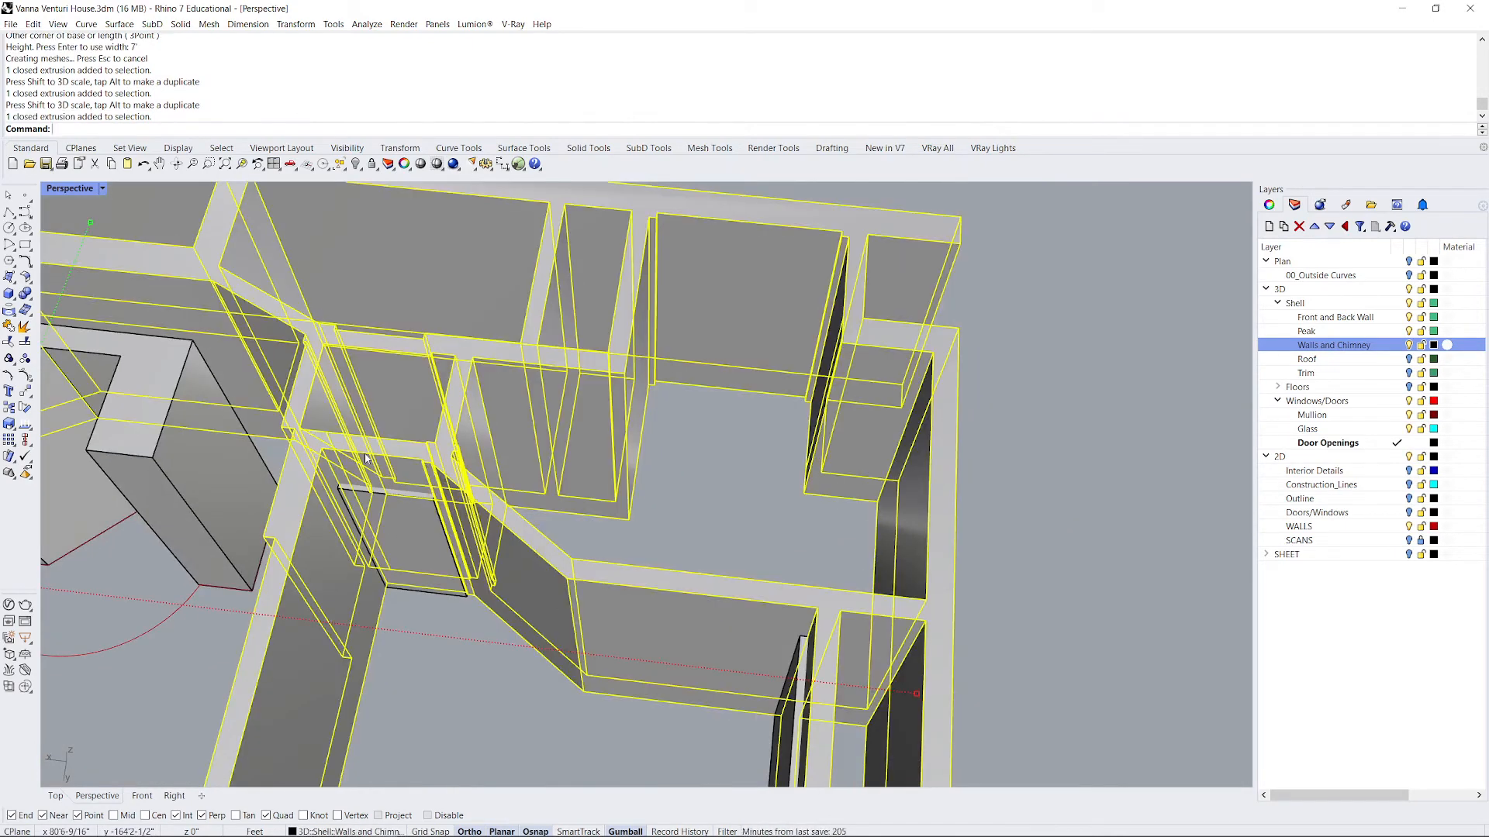
pyautogui.write('BooleanDifference')
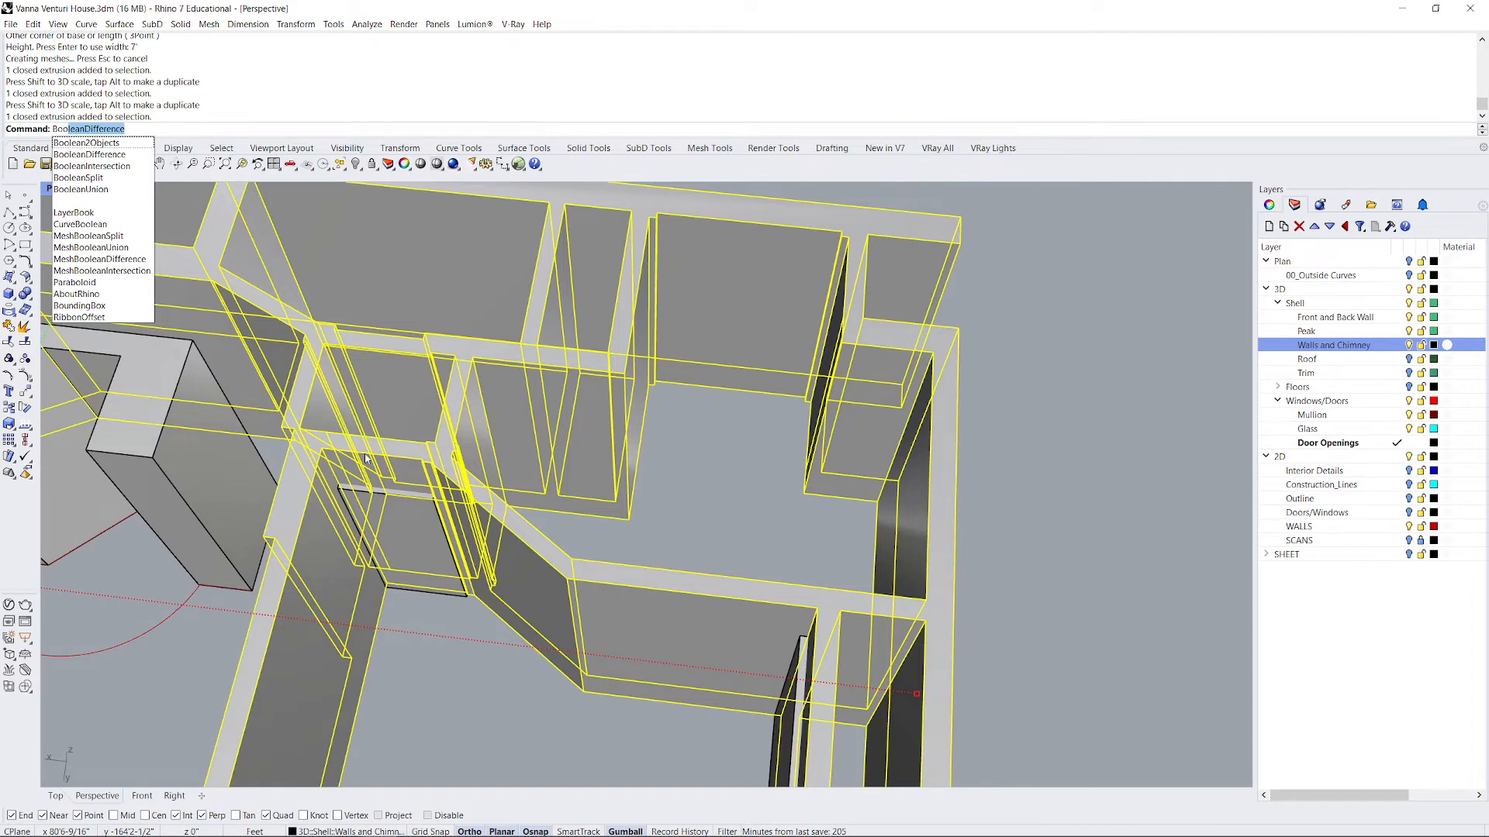
pyautogui.press('Escape')
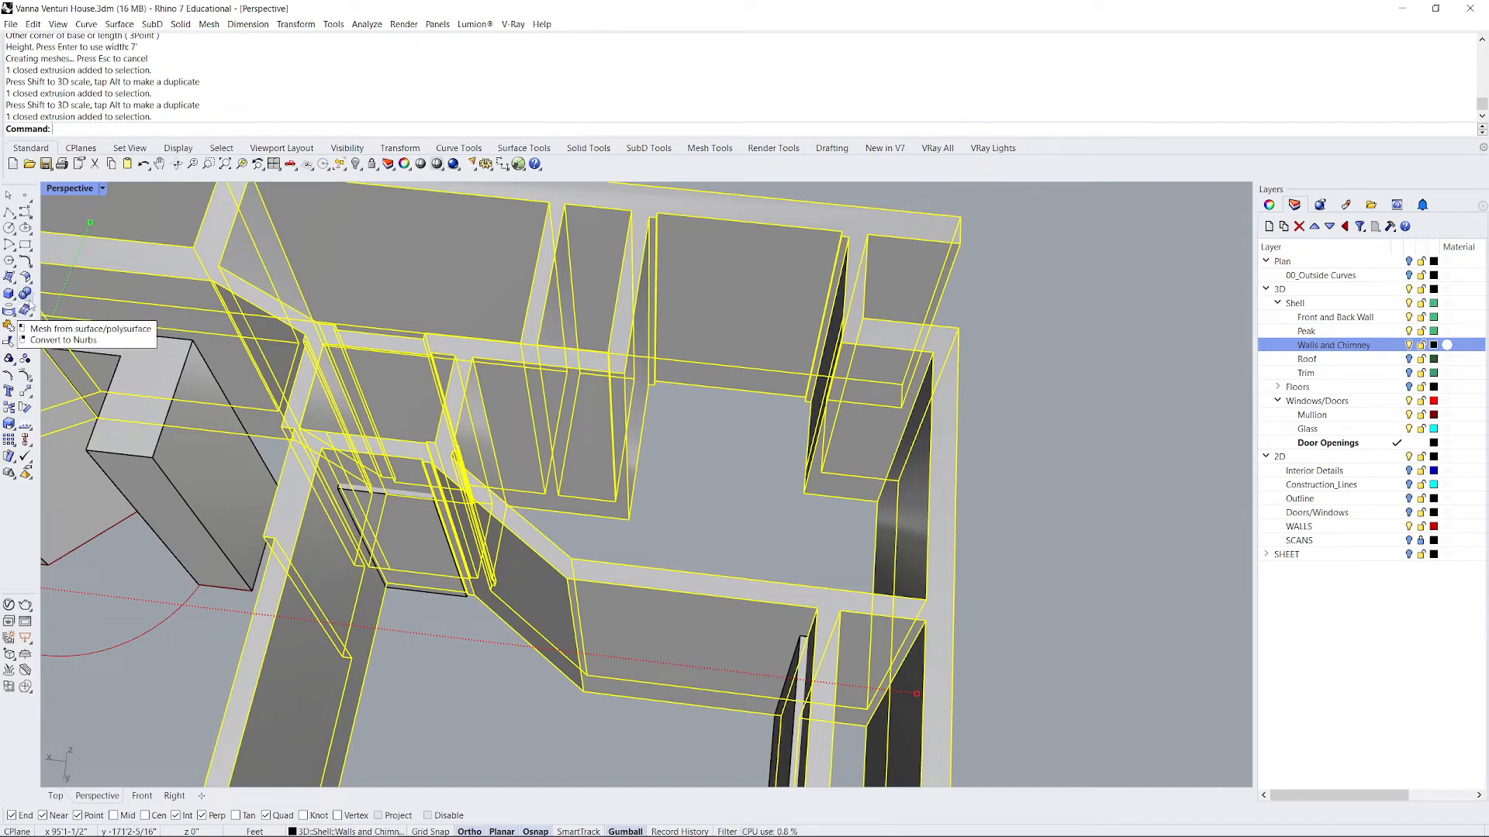
pyautogui.click(28, 296)
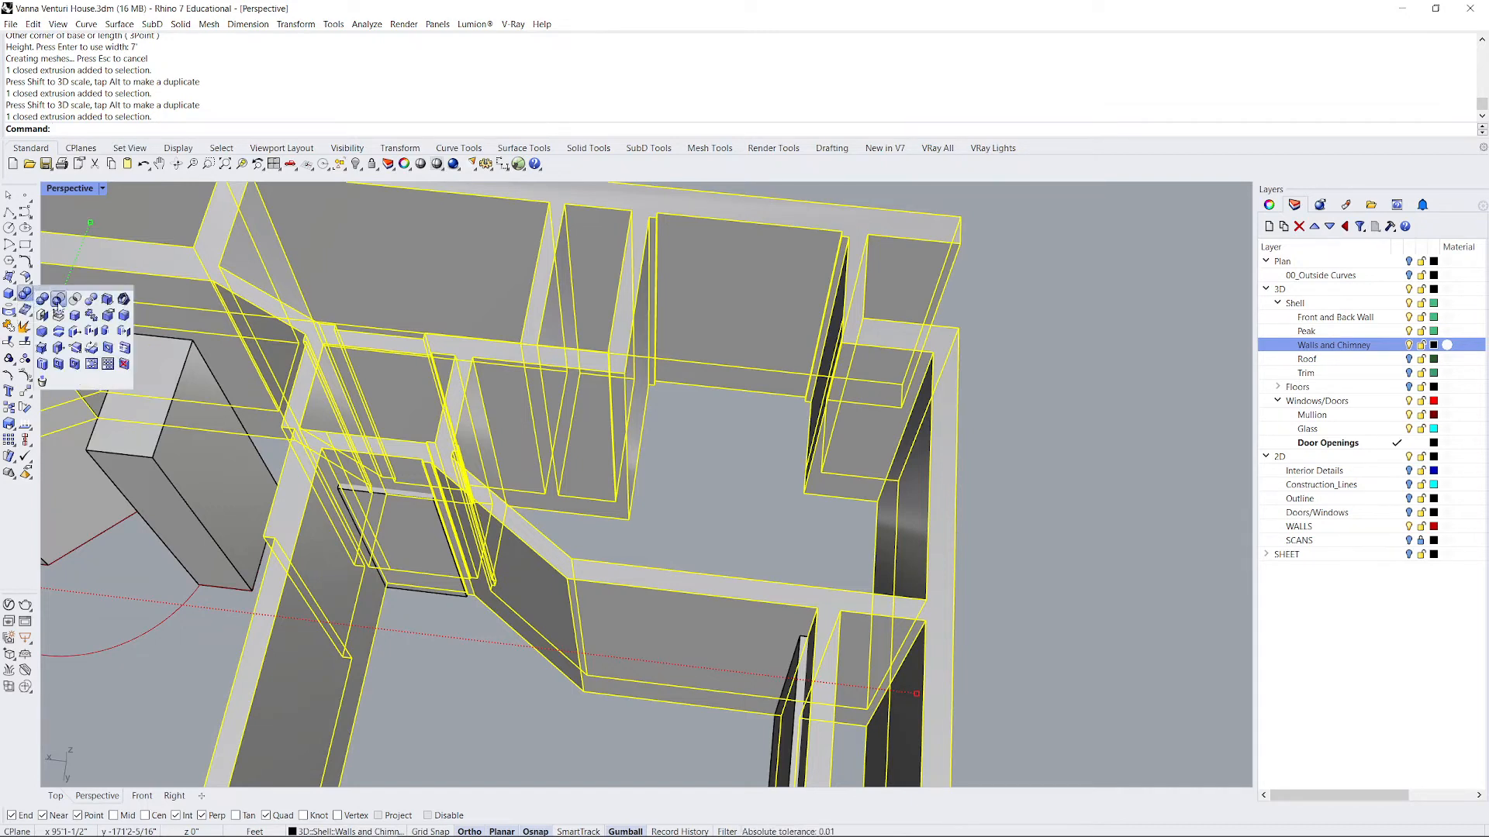
pyautogui.click(58, 301)
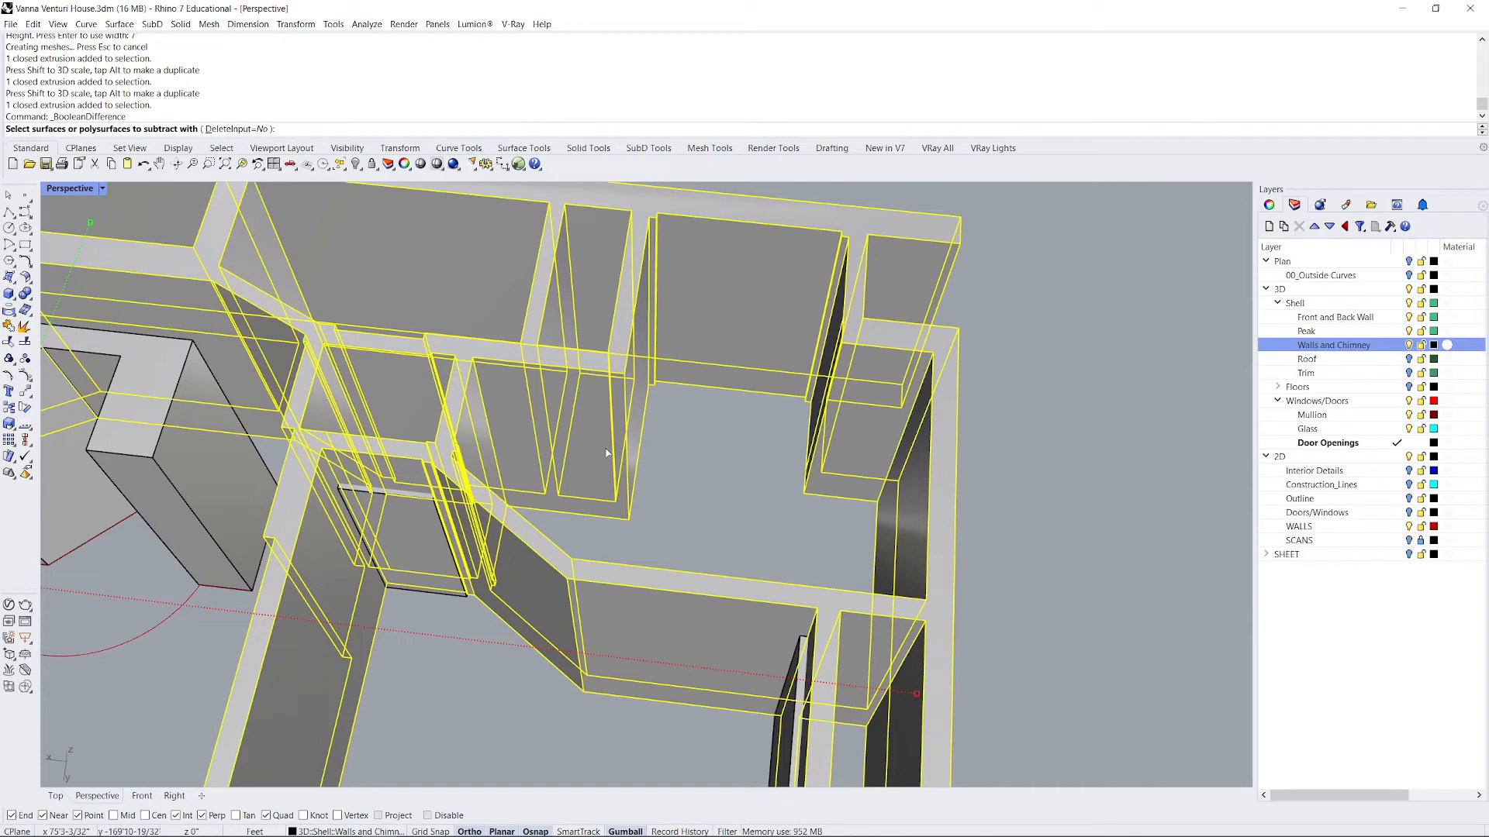
pyautogui.click(421, 547)
pyautogui.moveTo(575, 688); pyautogui.dragTo(665, 698, button='right')
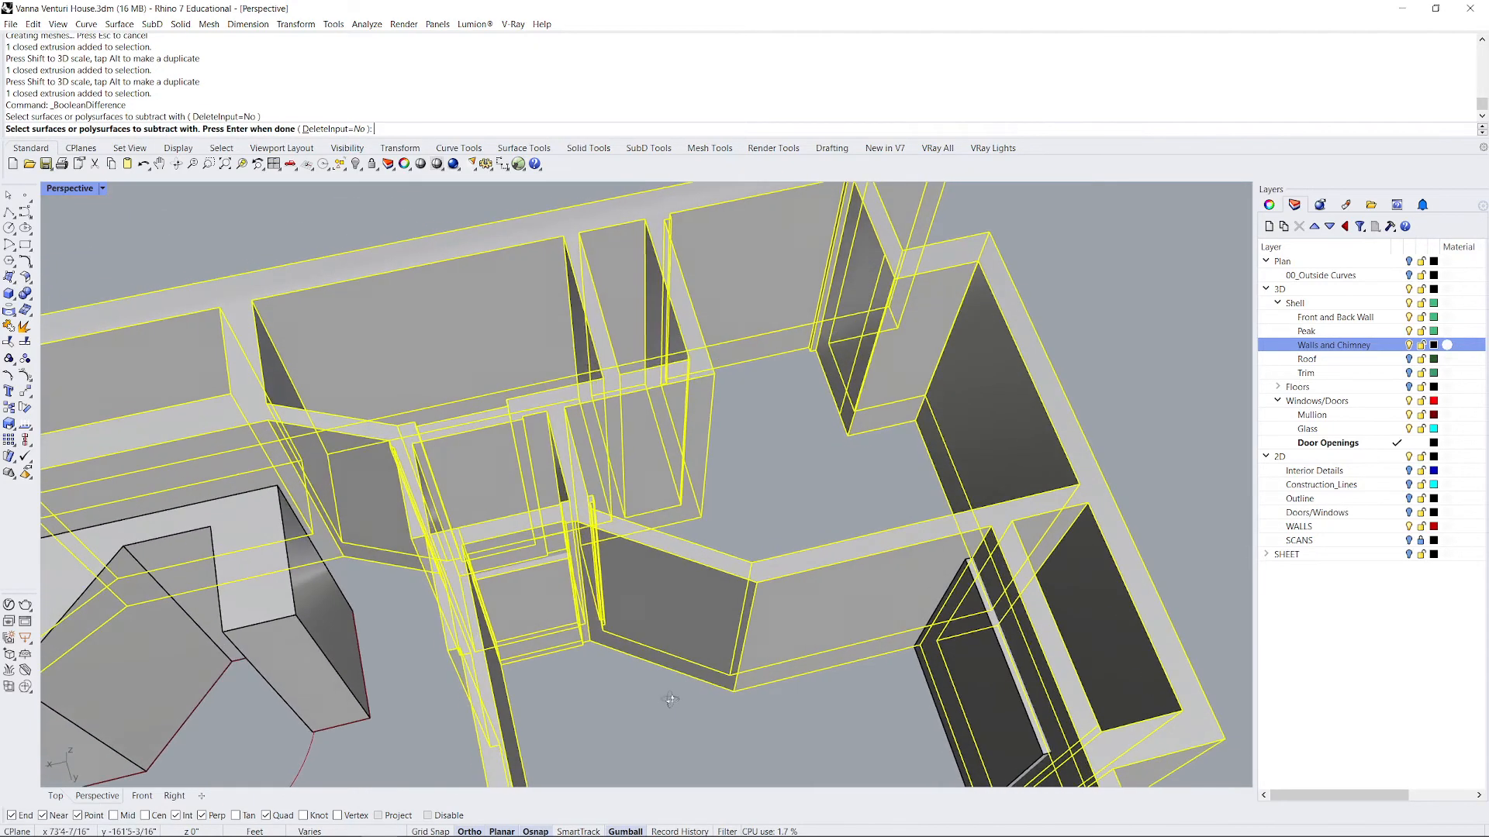
pyautogui.click(997, 709)
pyautogui.scroll(-4, 806, 442)
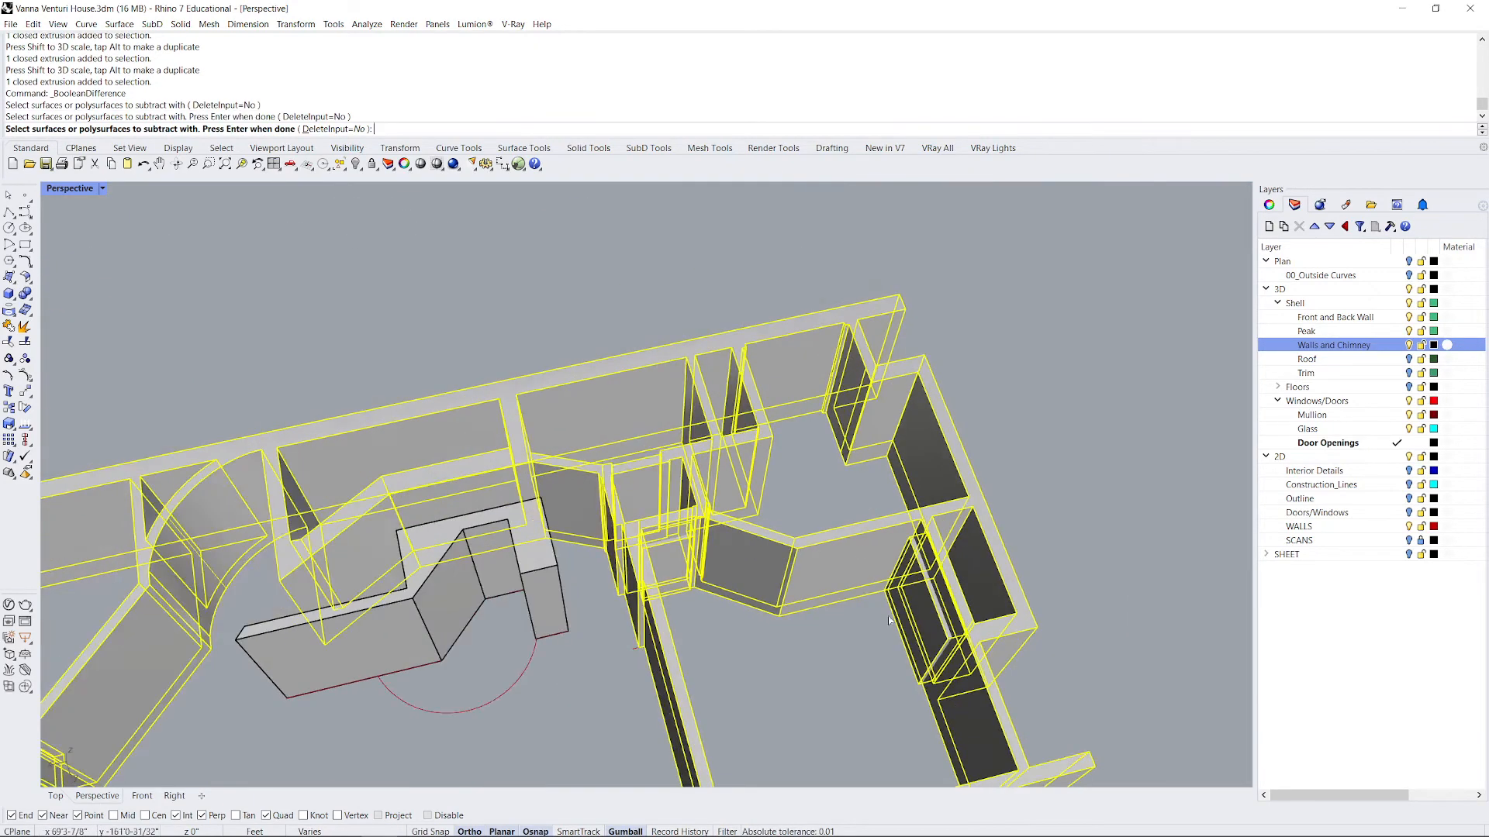
pyautogui.scroll(7, 920, 662)
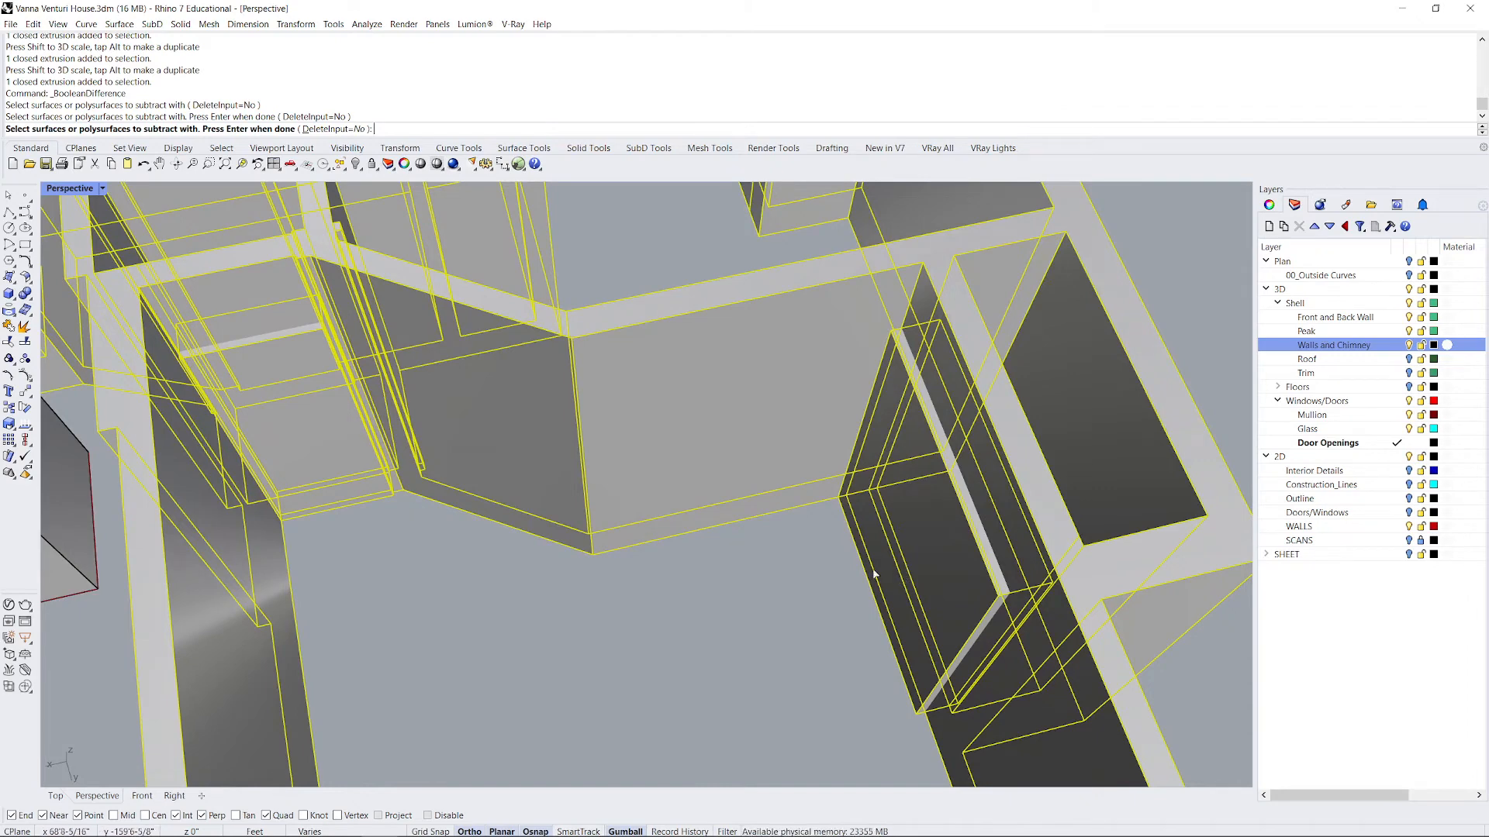
pyautogui.press('Return')
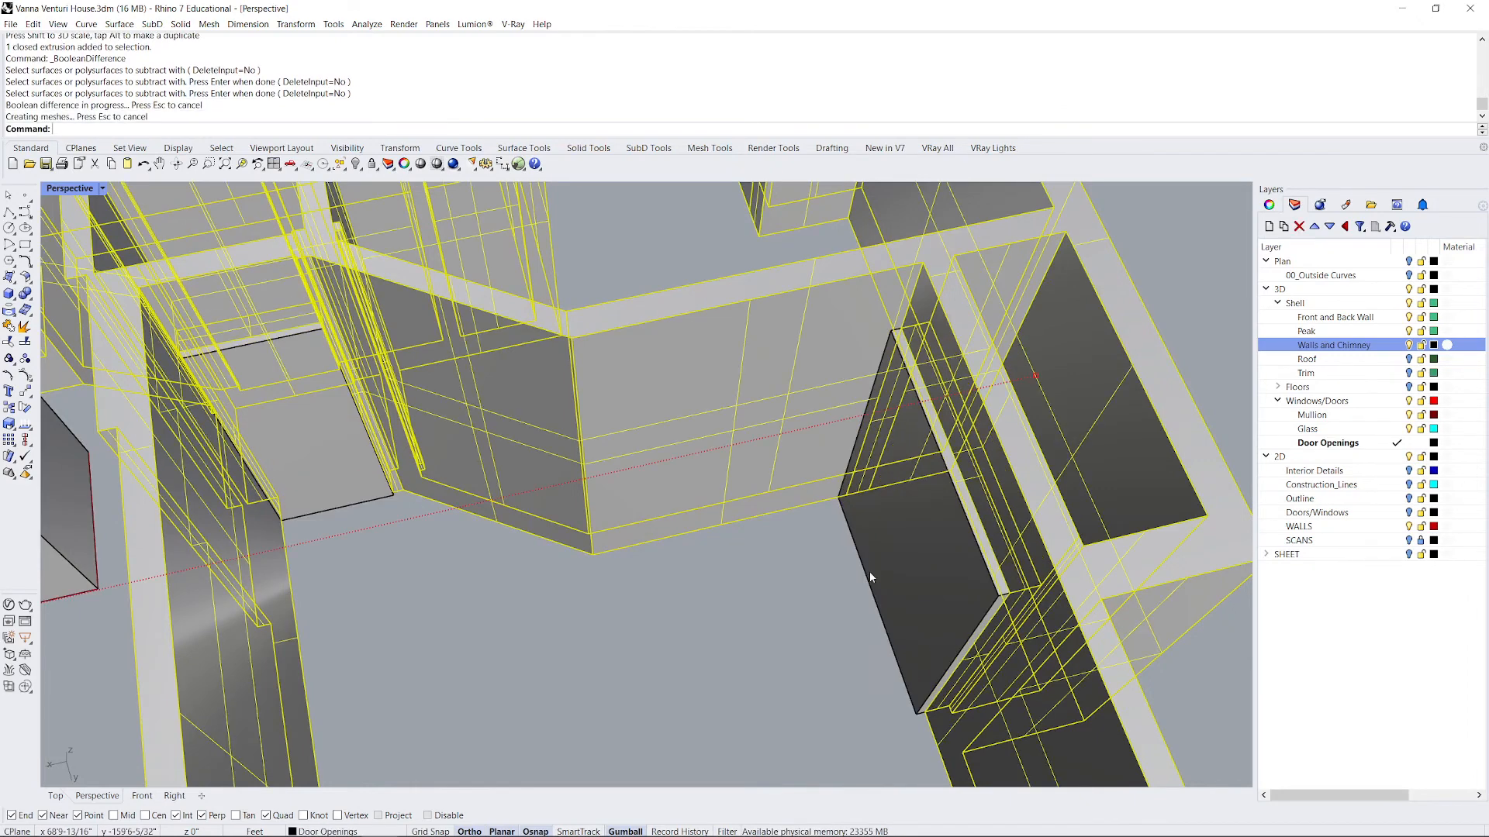
# Make Walls and Chimney the current layer and hide the Door Openings layer.
pyautogui.click(891, 586)
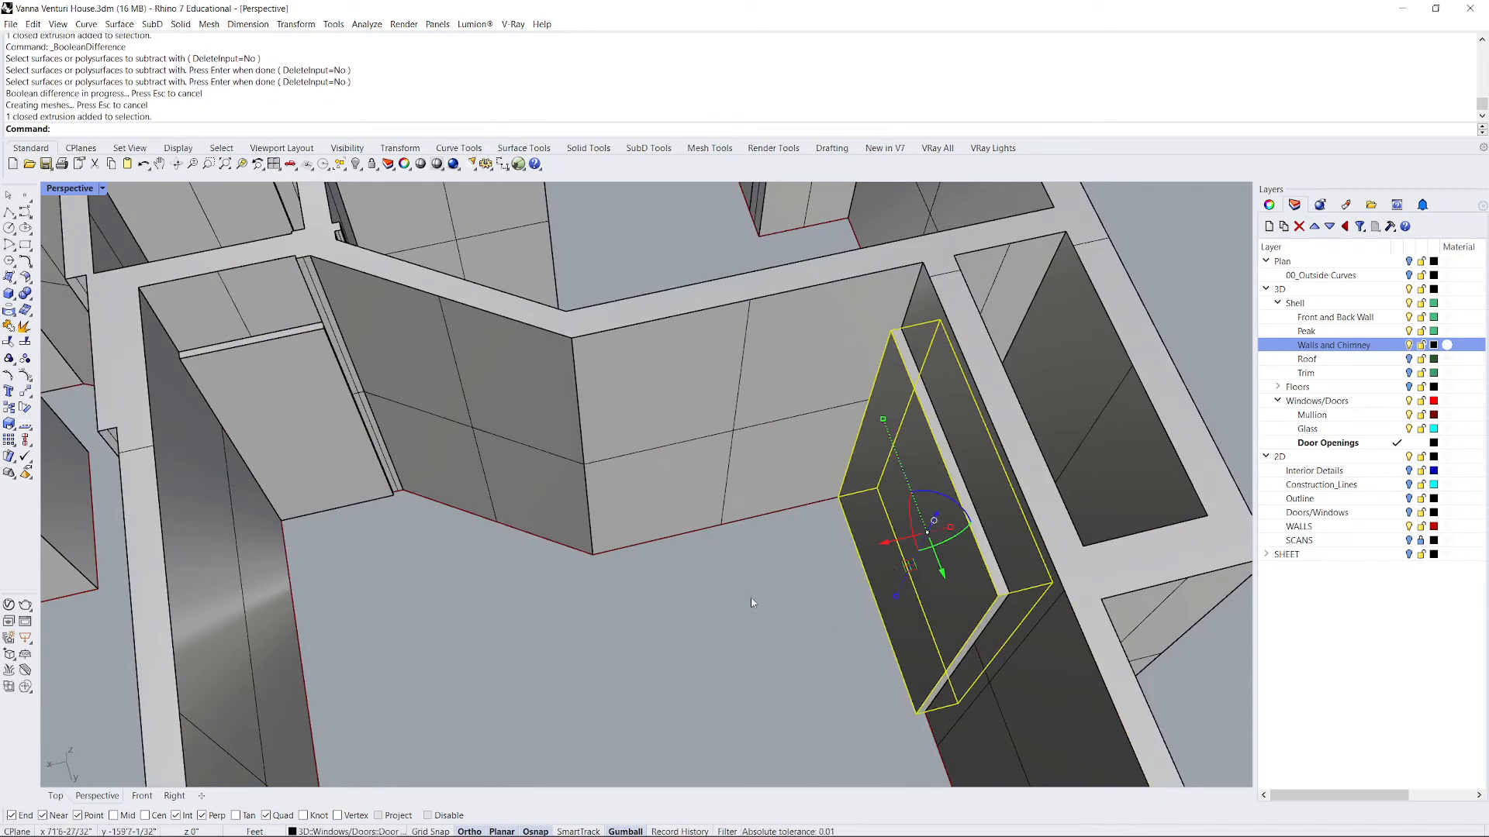
pyautogui.write('Hide')
pyautogui.press('Escape')
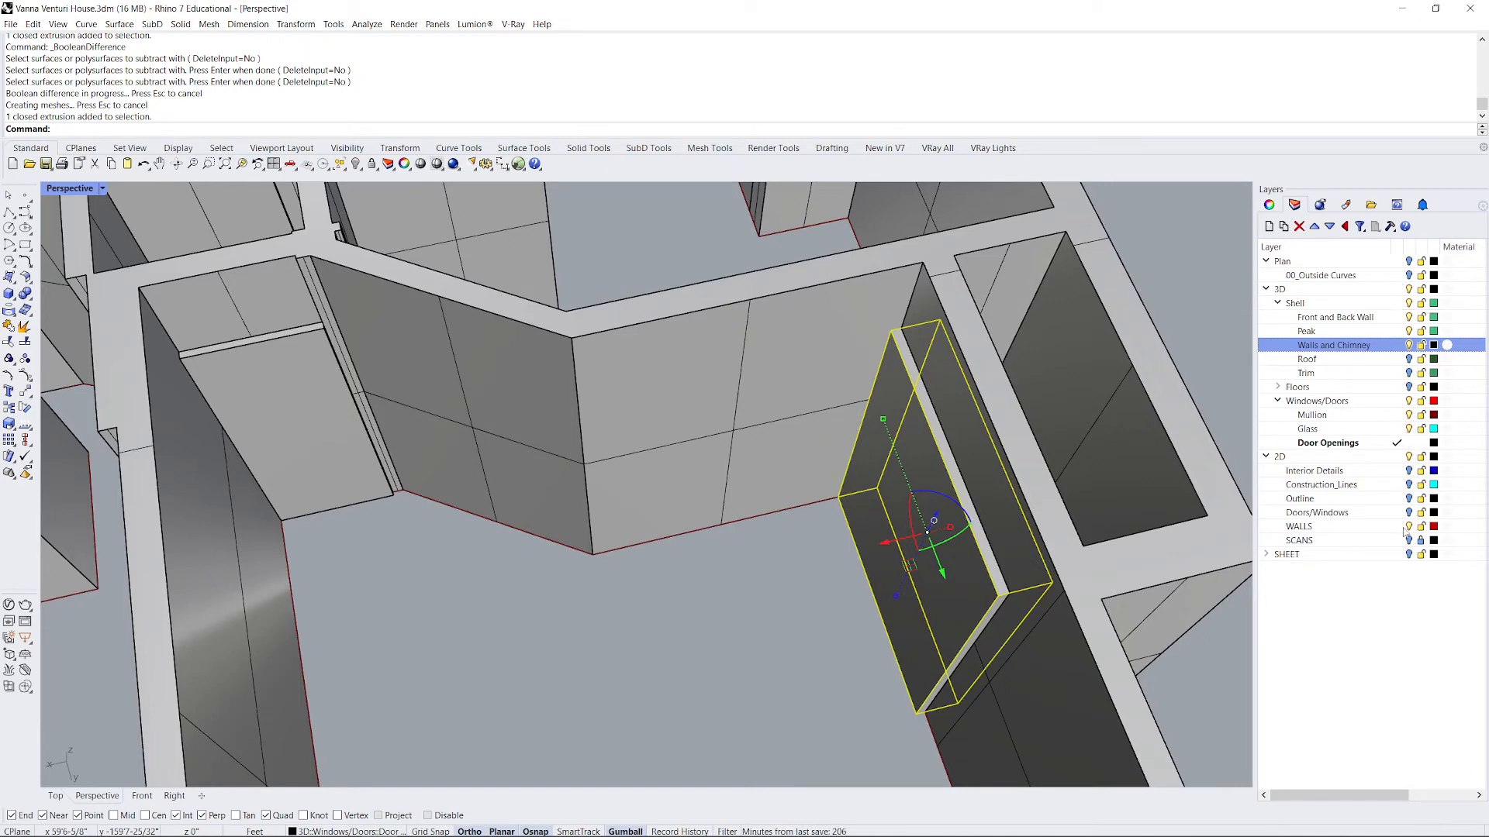
pyautogui.click(1396, 346)
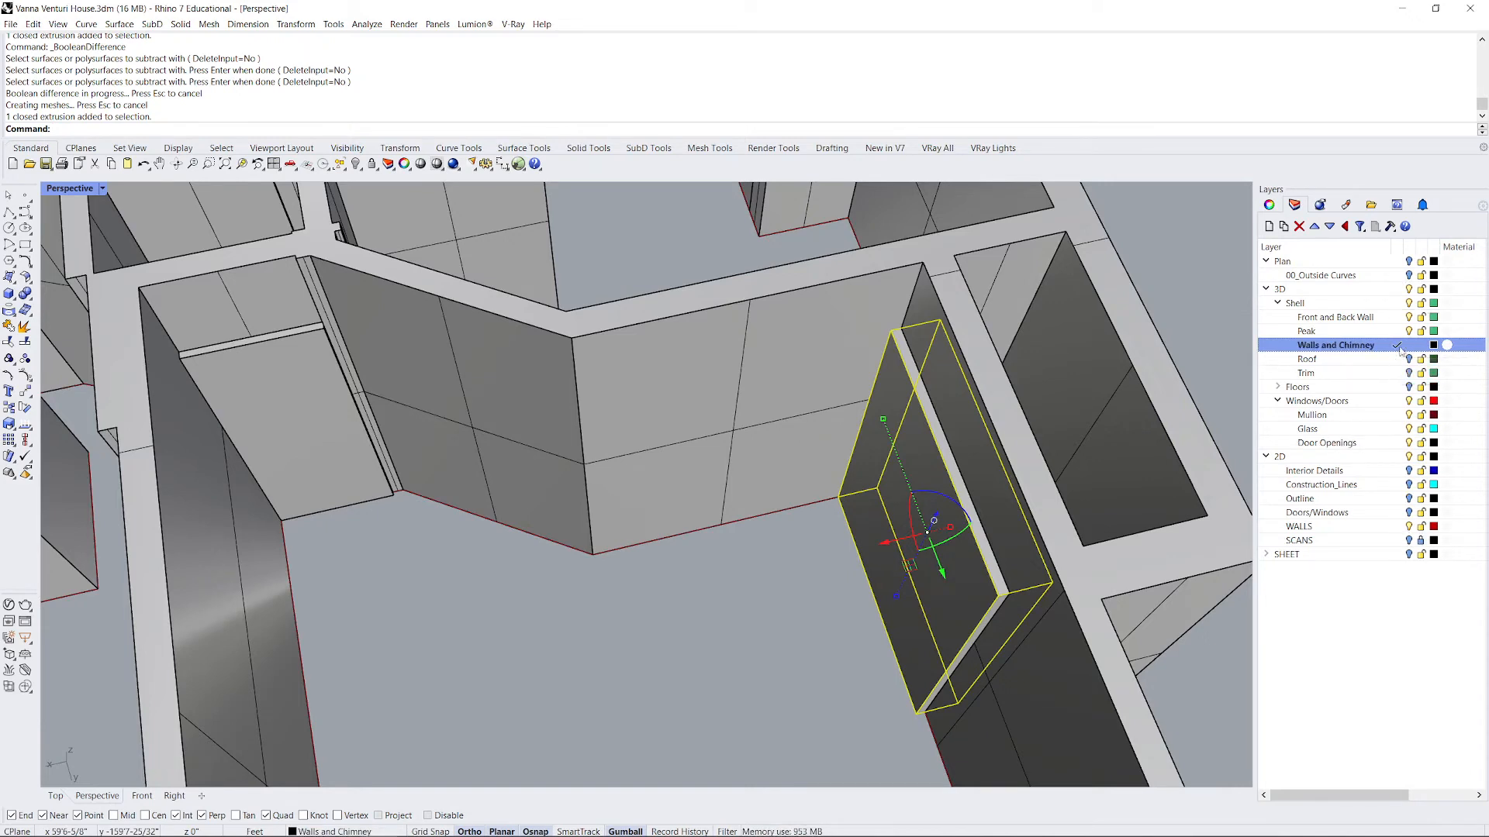
pyautogui.click(1413, 447)
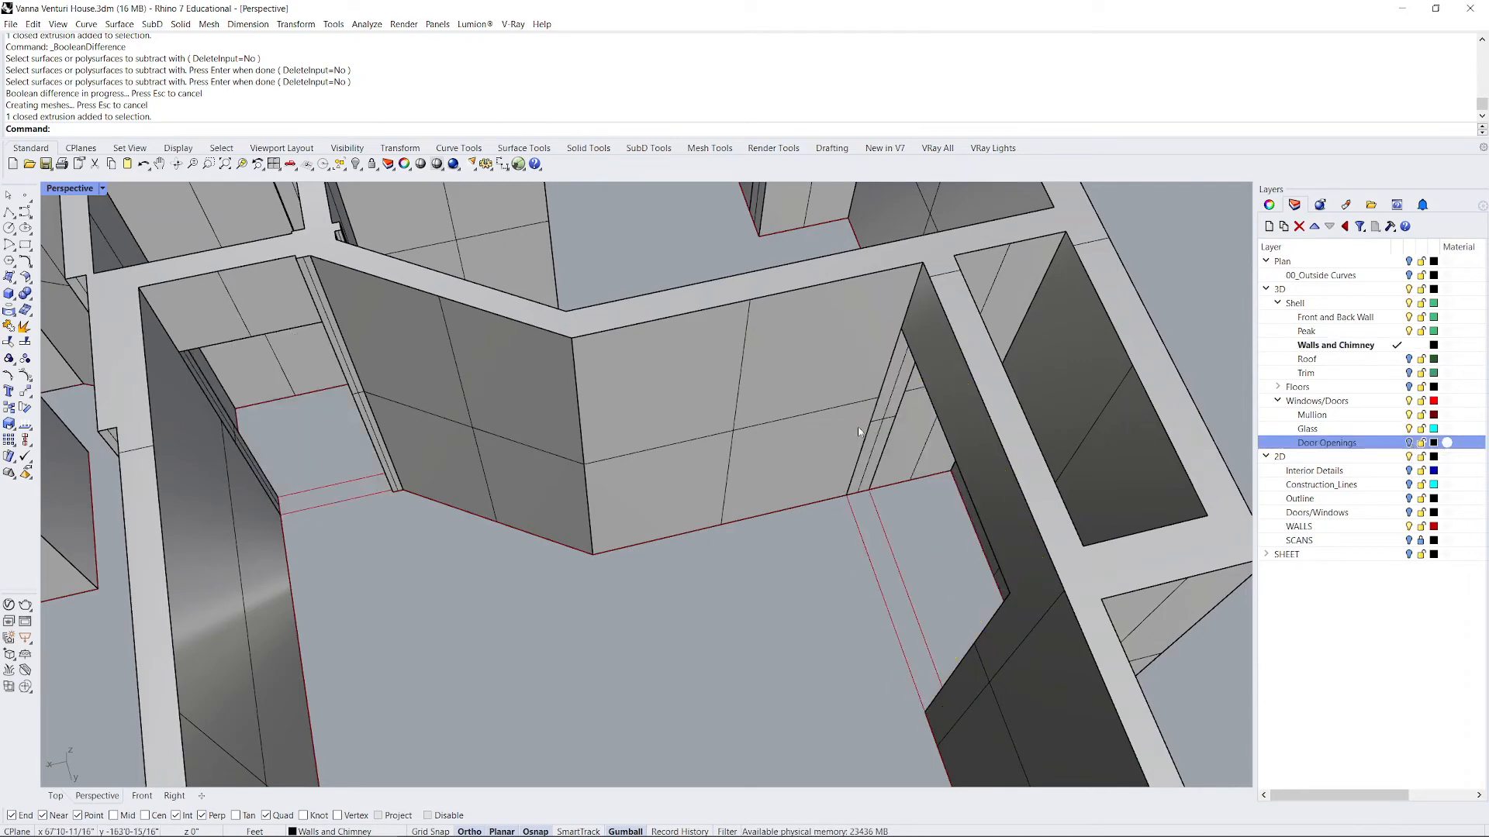
# Examine the cut door and closet openings and the surrounding walls from several sides.
pyautogui.scroll(4, 901, 387)
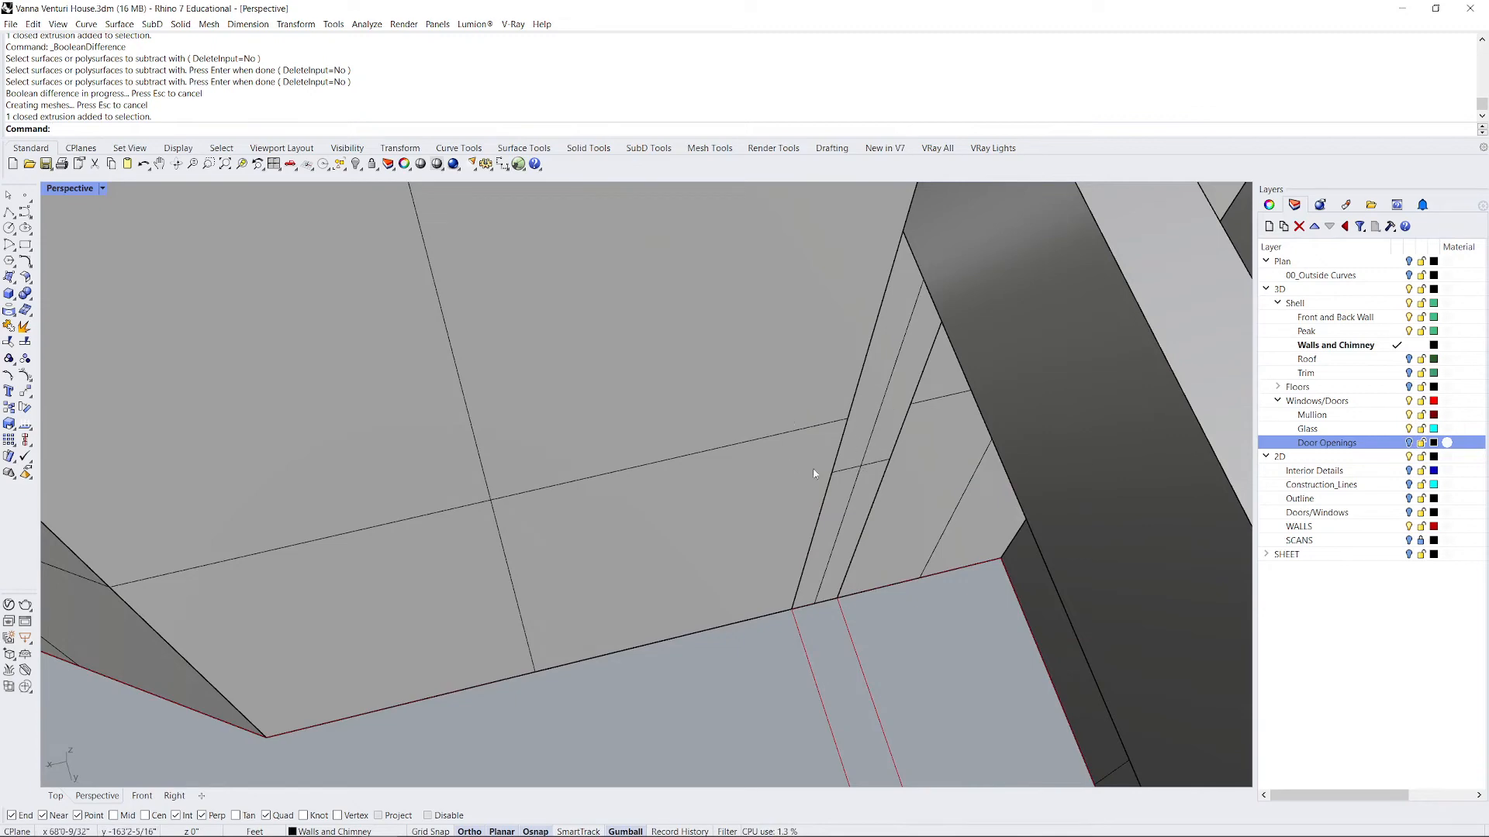
pyautogui.scroll(-8, 814, 474)
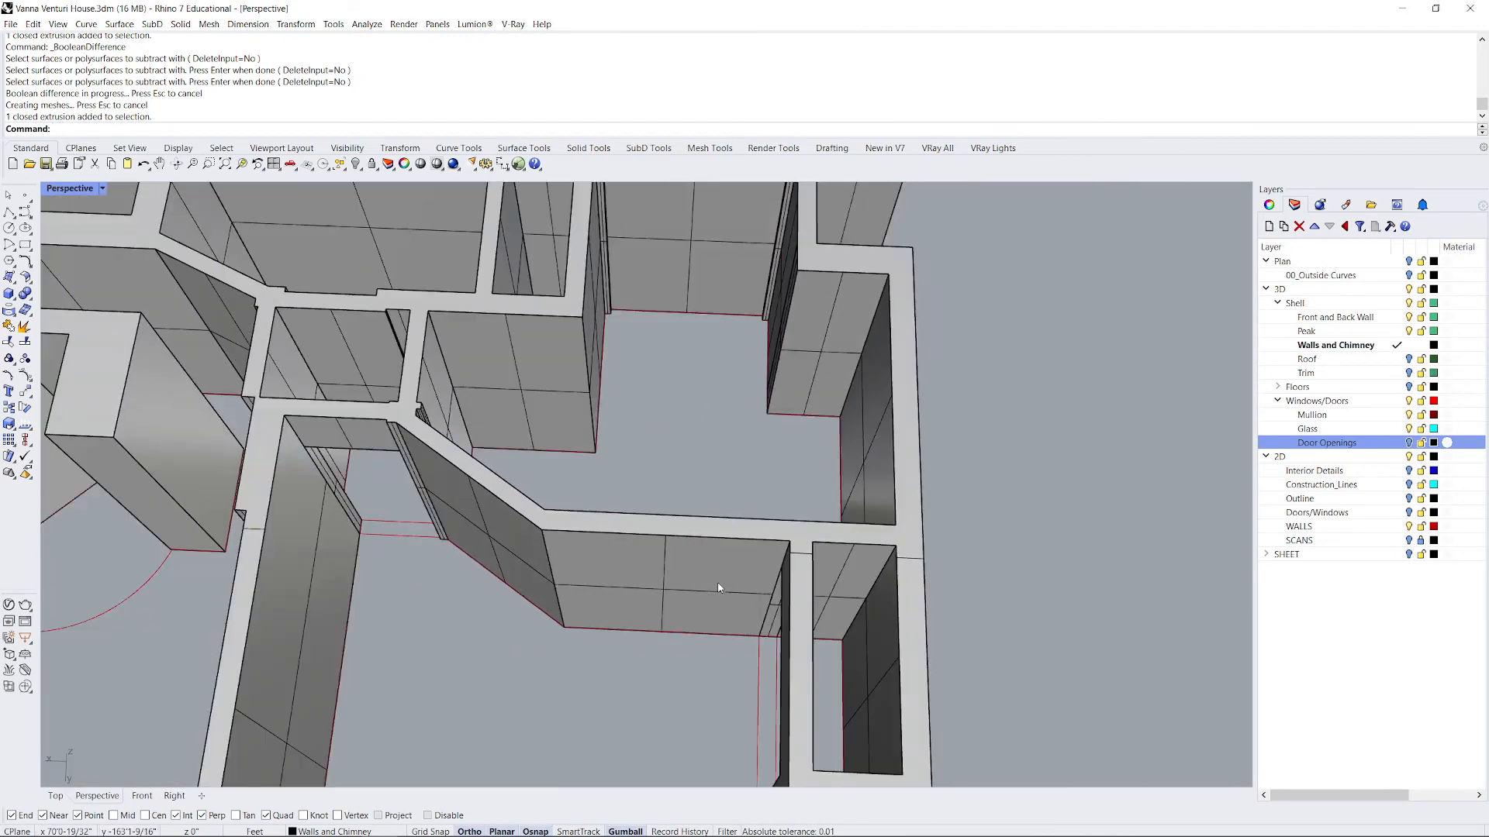
pyautogui.scroll(3, 309, 466)
pyautogui.scroll(-3, 355, 477)
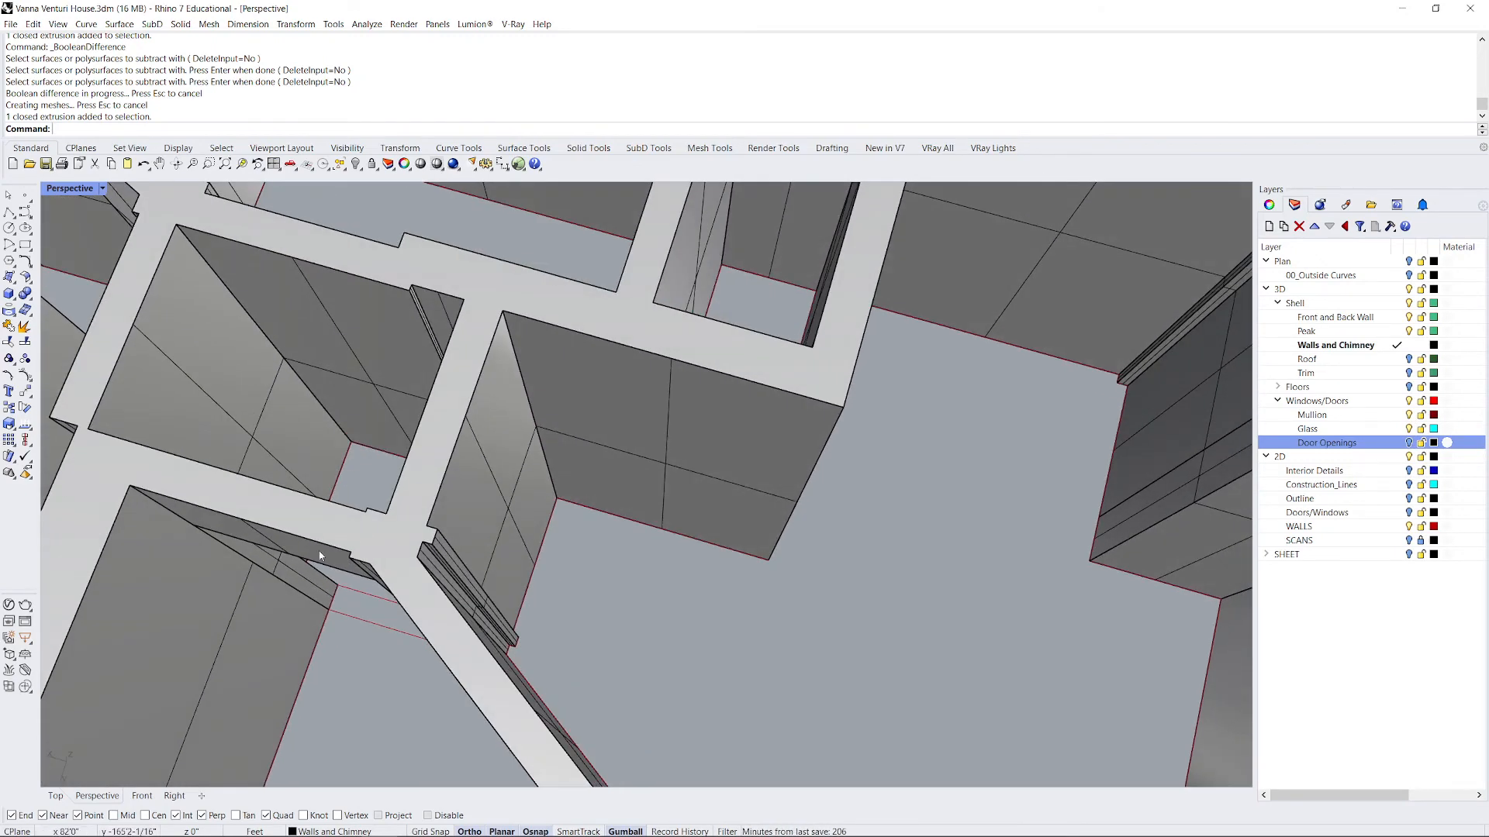
pyautogui.scroll(-7, 308, 534)
pyautogui.scroll(2, 650, 650)
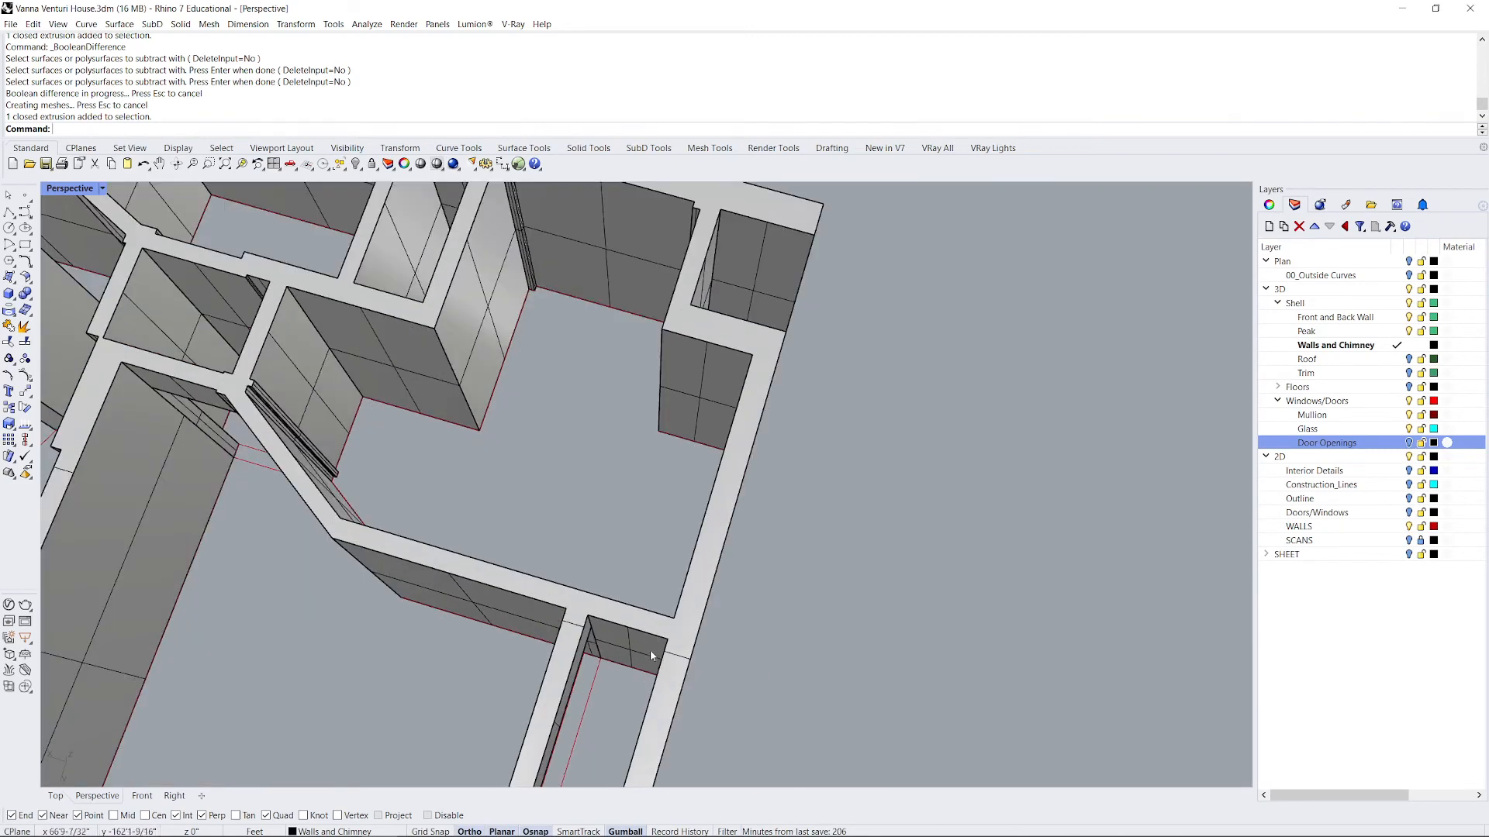
pyautogui.moveTo(650, 649); pyautogui.dragTo(571, 604, button='right')
pyautogui.scroll(-6, 624, 596)
pyautogui.moveTo(684, 554); pyautogui.dragTo(605, 401, button='right')
pyautogui.scroll(4, 568, 268)
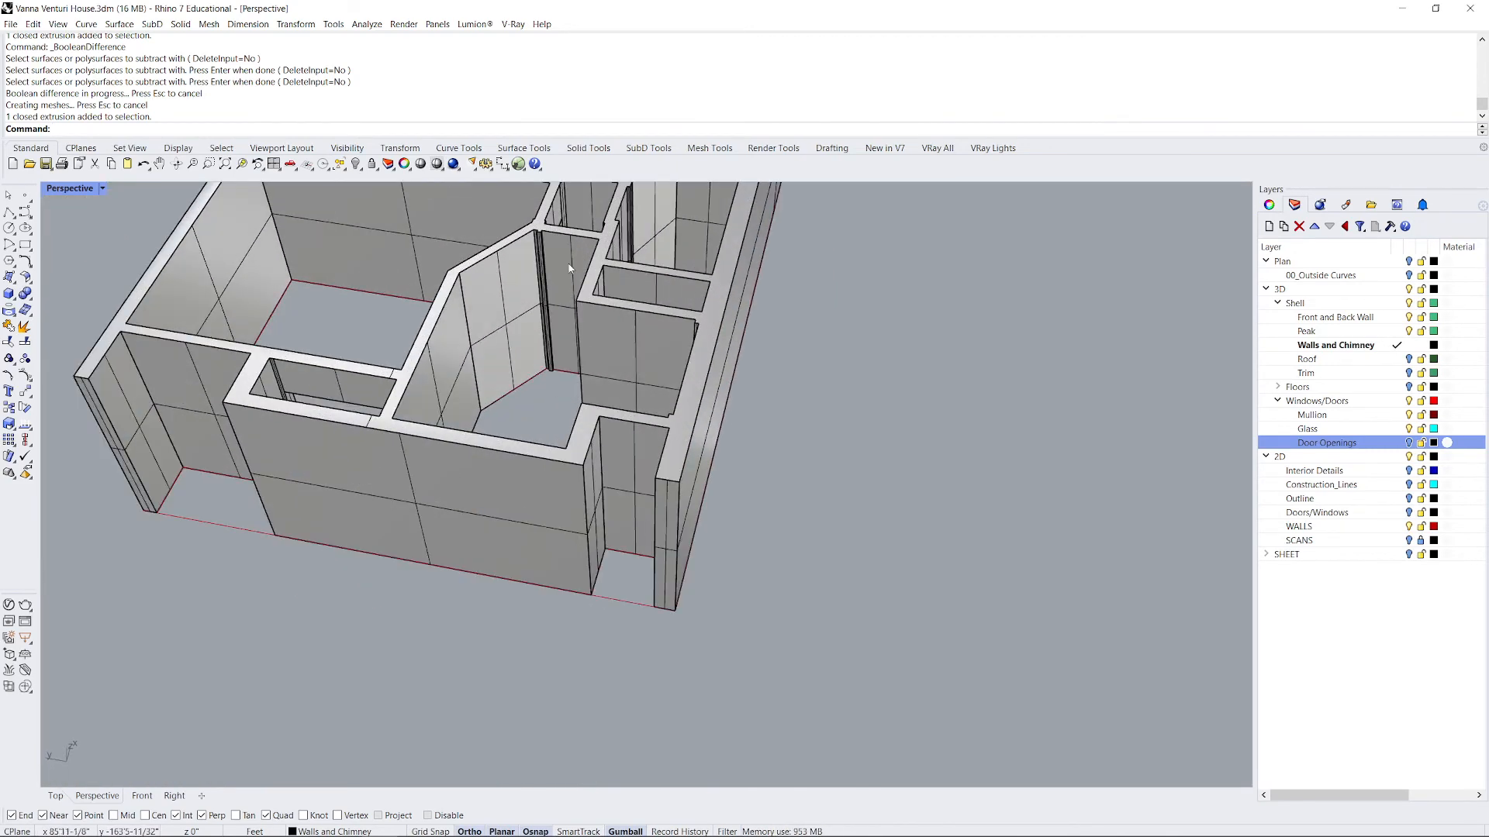
# Draw two polylines along the closet's inner top wall edge, a short one from the corner and a long one on to the opposite corner.
pyautogui.scroll(8, 248, 380)
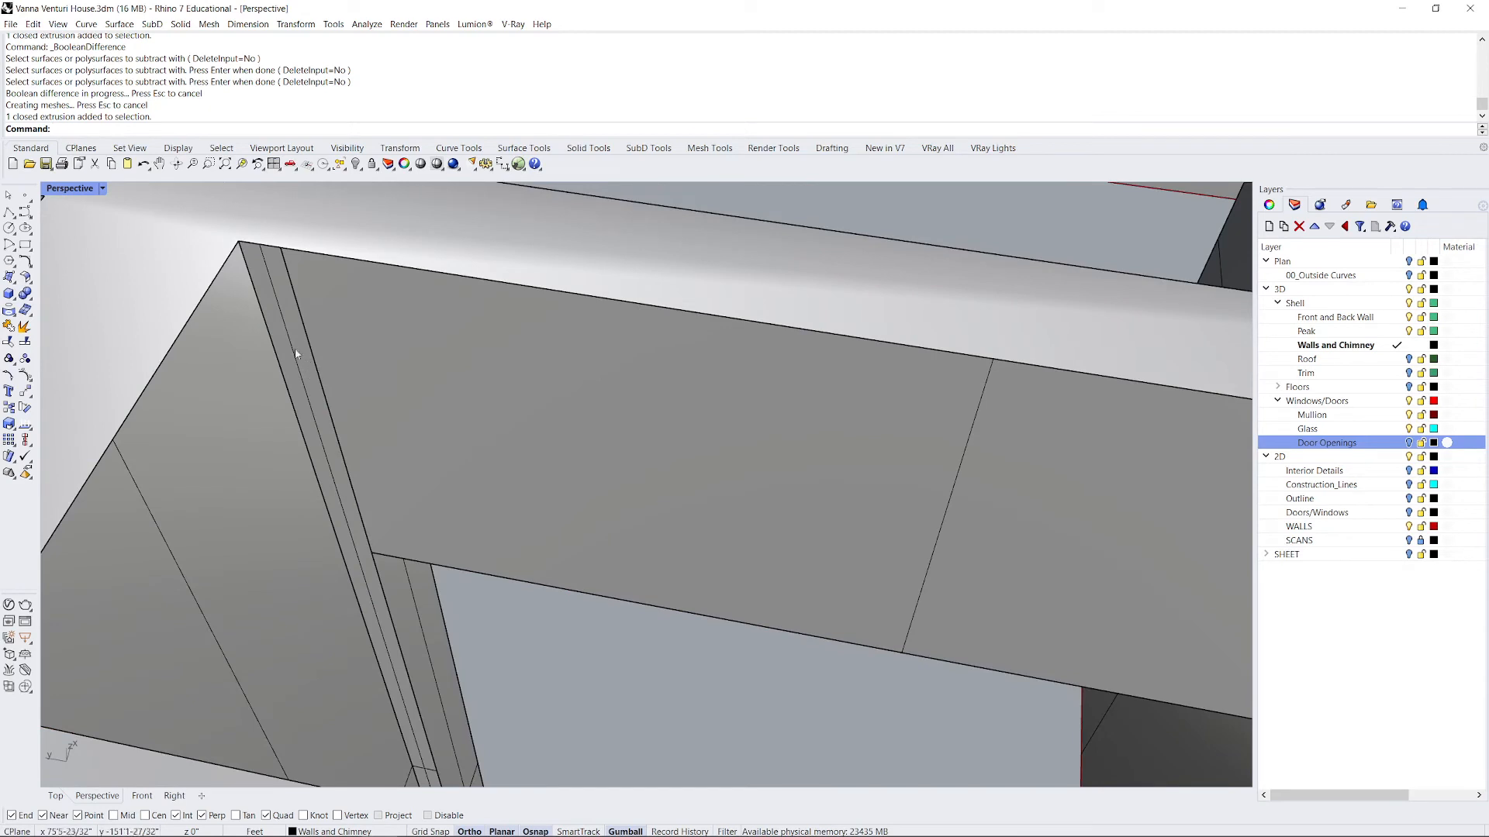
pyautogui.click(9, 213)
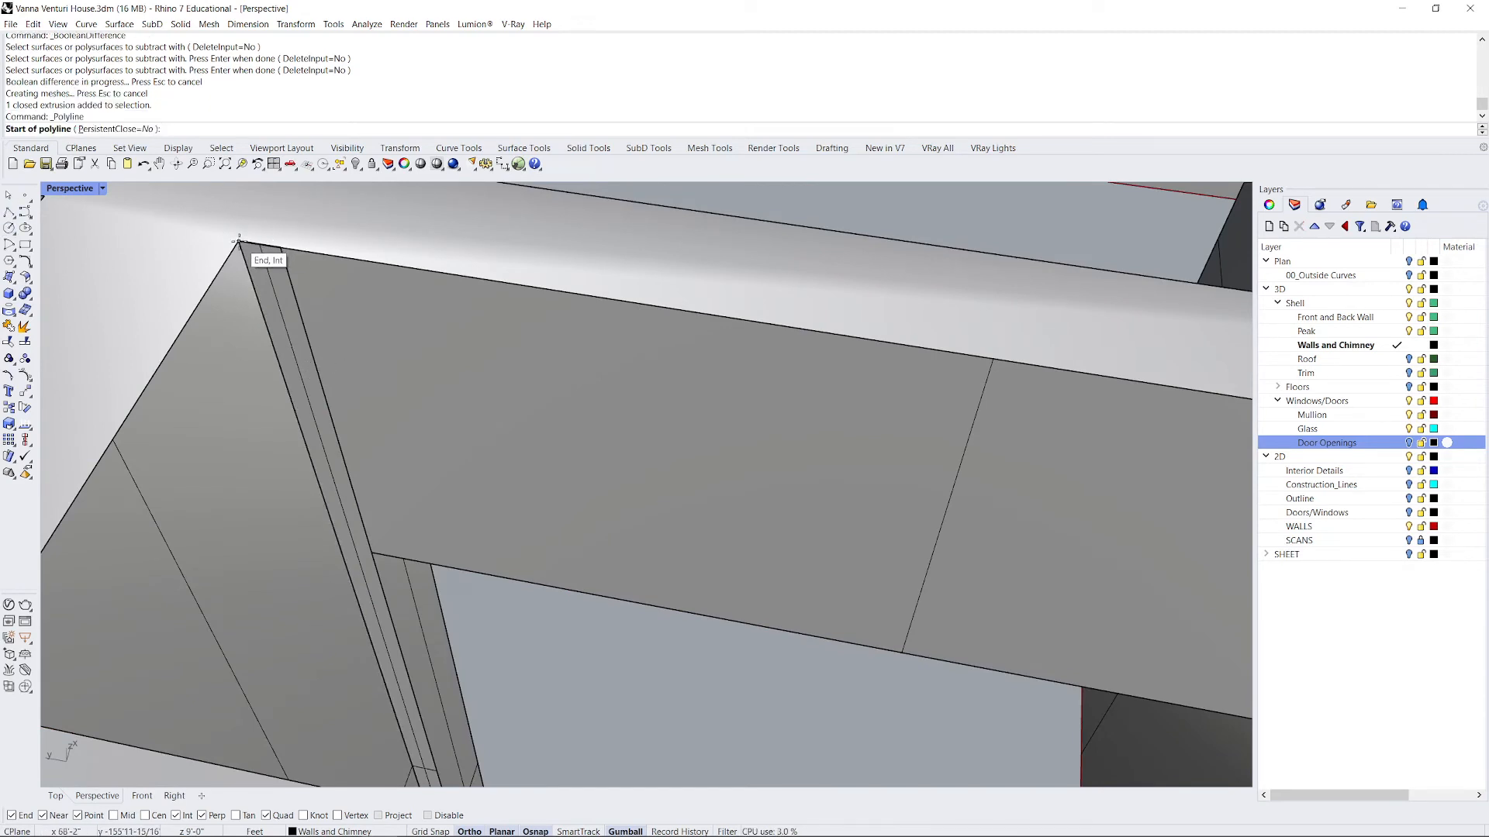
pyautogui.click(239, 242)
pyautogui.click(281, 247)
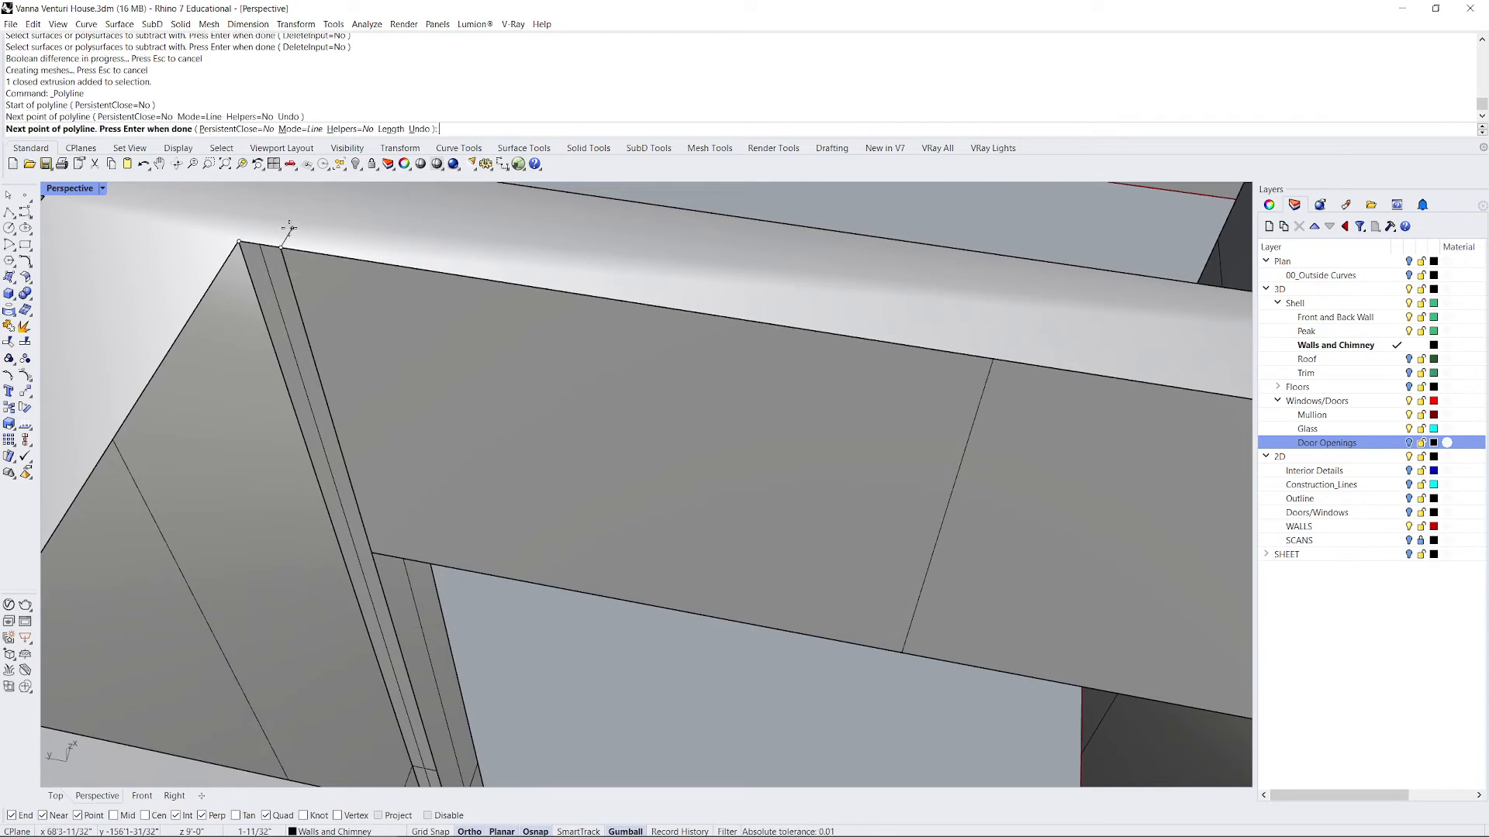
pyautogui.press('Return')
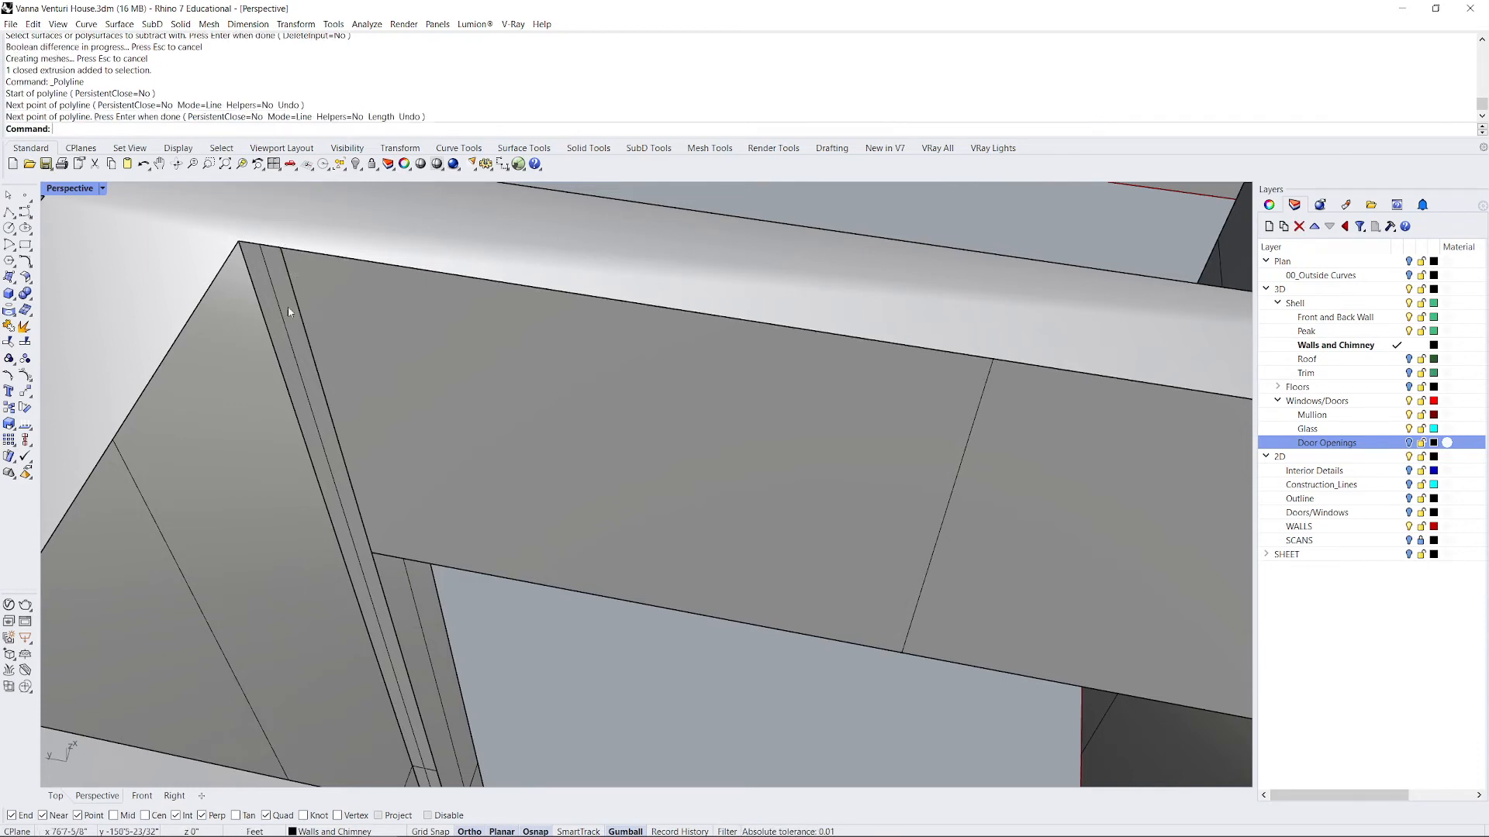
pyautogui.press('Return')
pyautogui.click(292, 265)
pyautogui.scroll(-5, 293, 265)
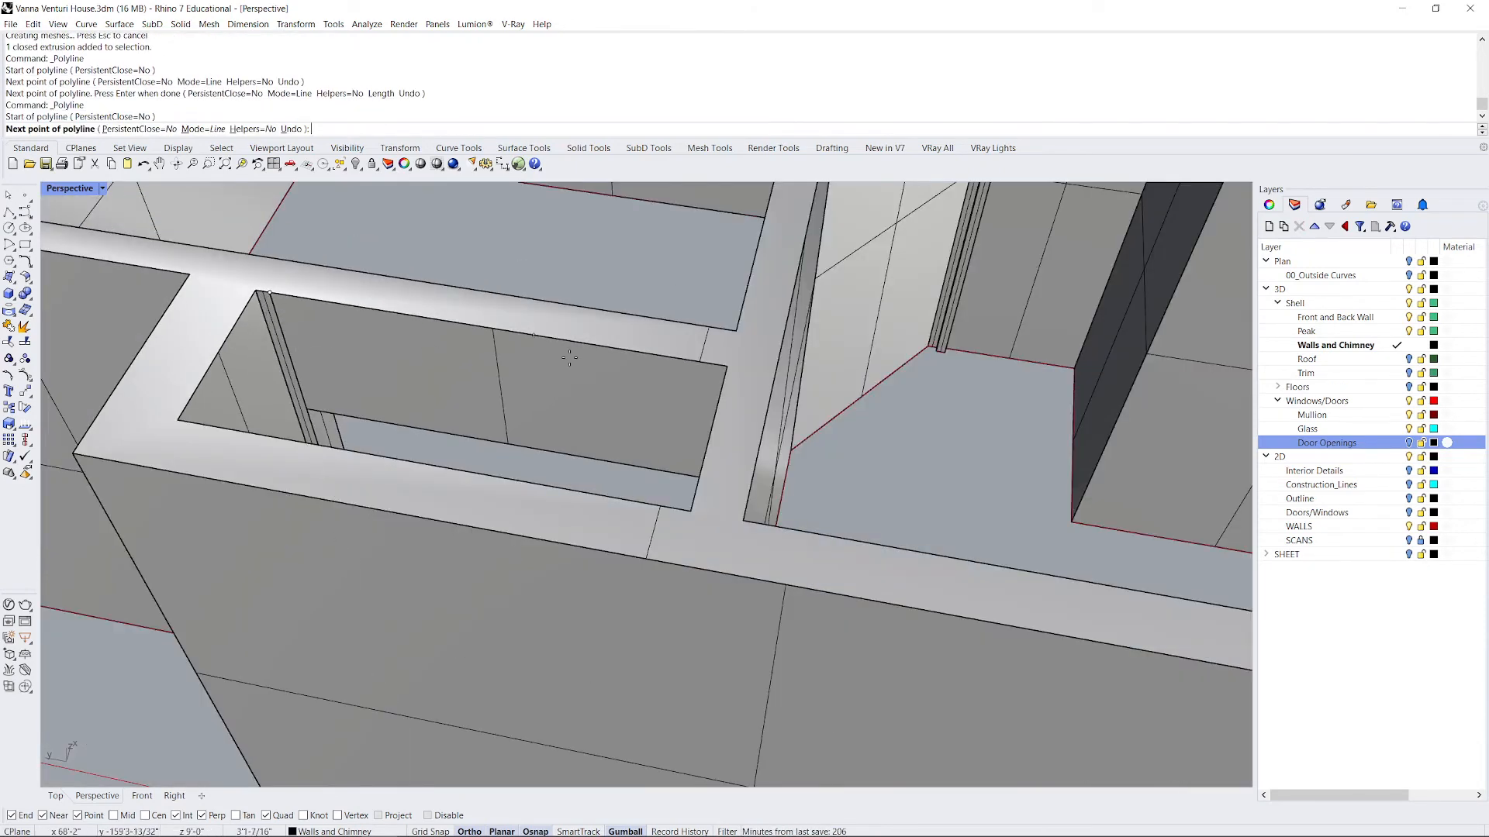
pyautogui.click(727, 363)
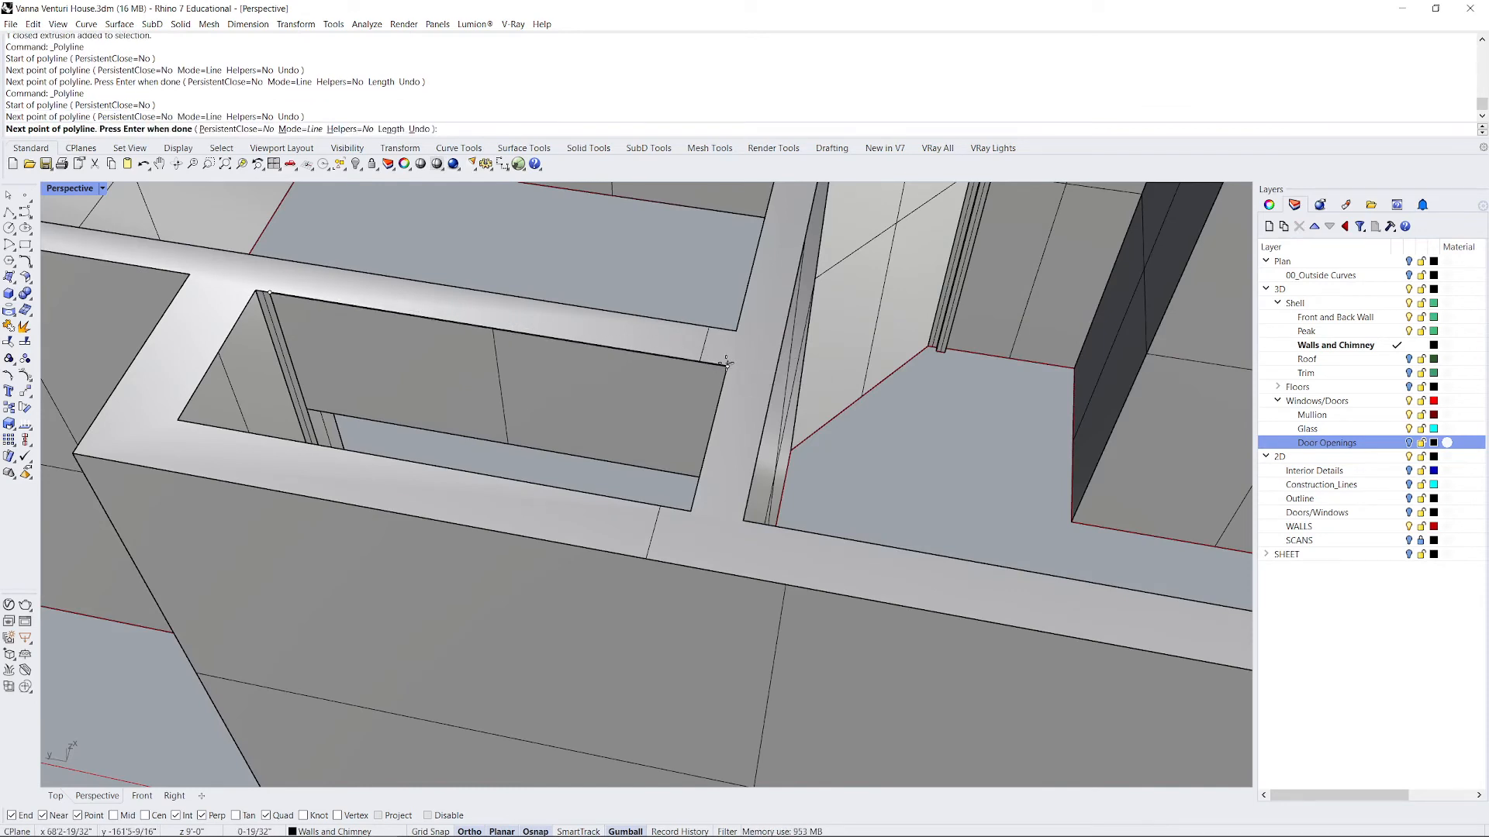
pyautogui.press('Return')
# Try to extrude the two polylines on the closet's inner top wall edge vertically upward as surfaces with ExtrudeCrv, using a picked direction.
pyautogui.click(456, 332)
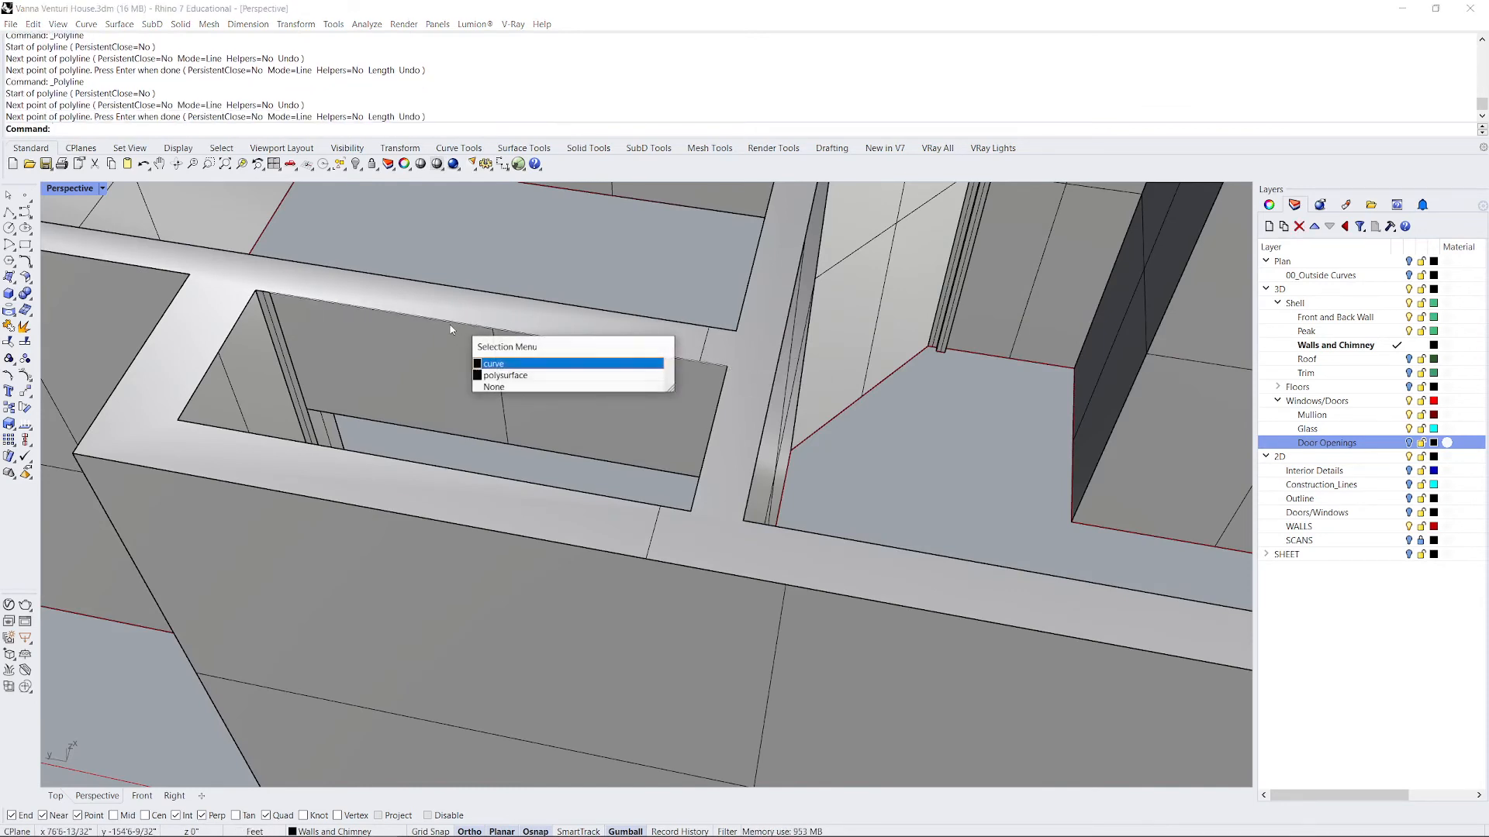
pyautogui.click(492, 362)
pyautogui.click(260, 293)
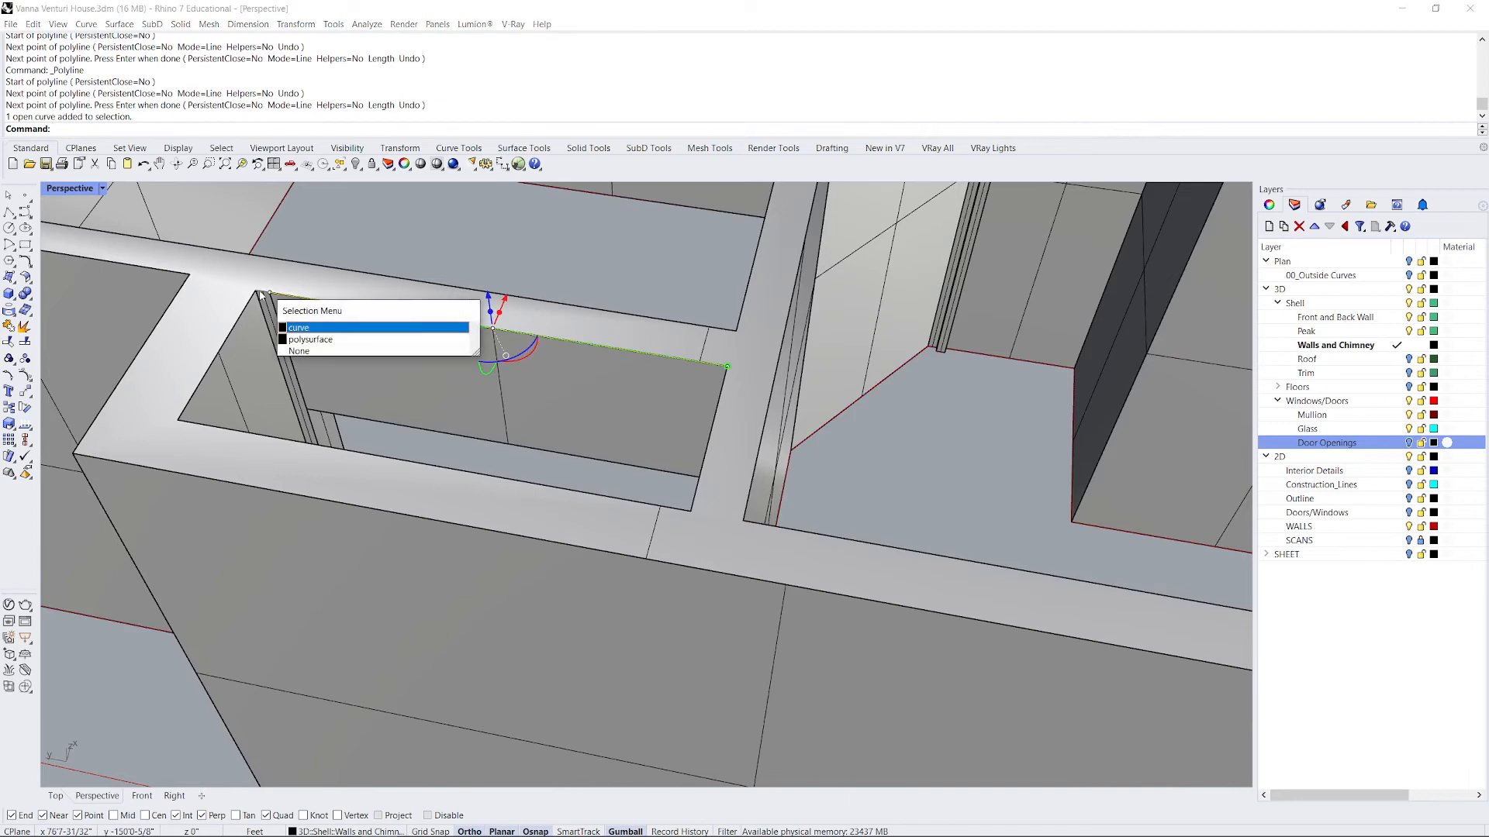
pyautogui.press('Return')
pyautogui.write('Ex')
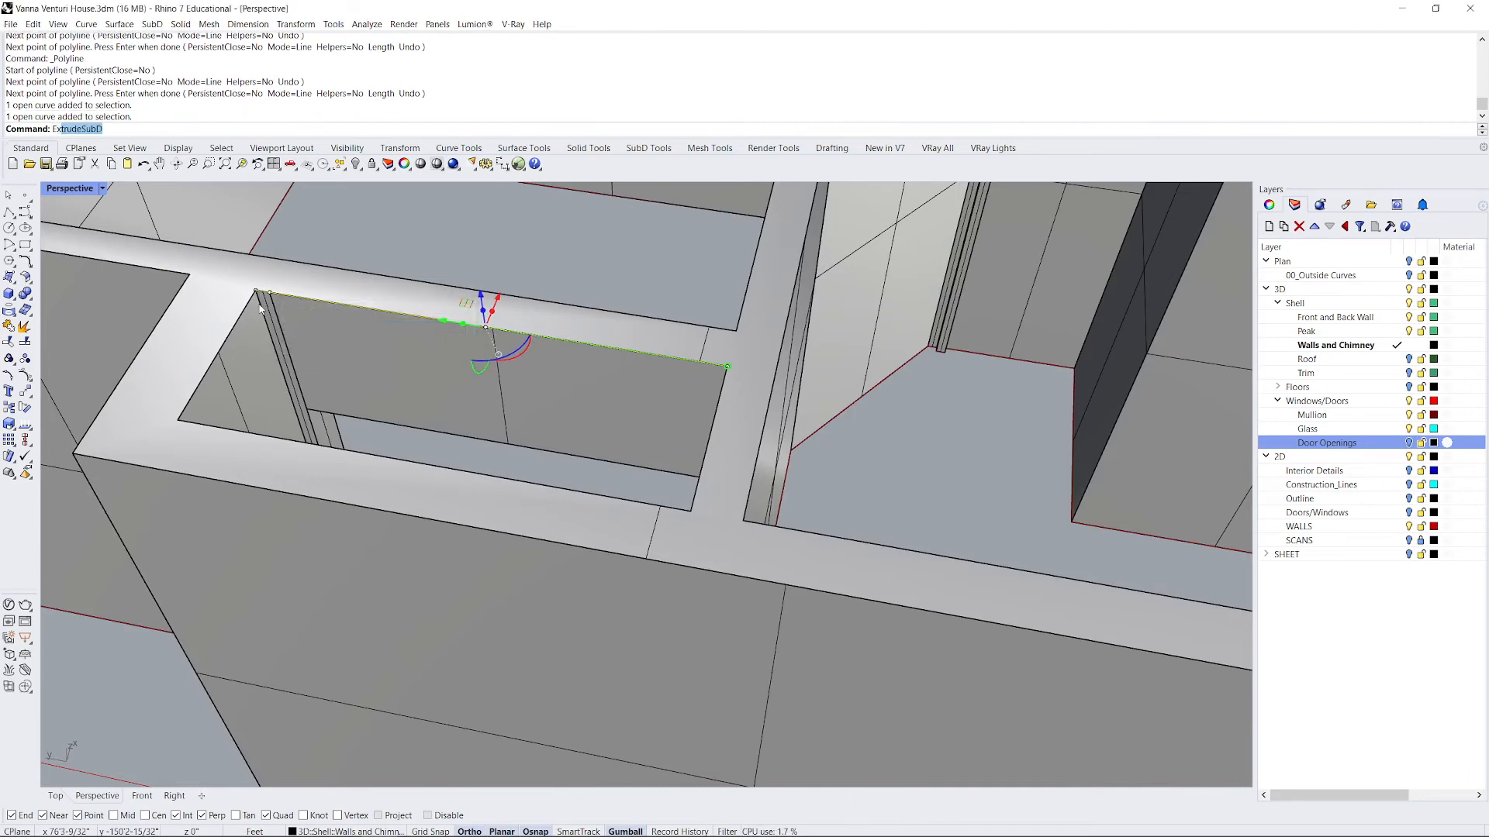
pyautogui.write('tr')
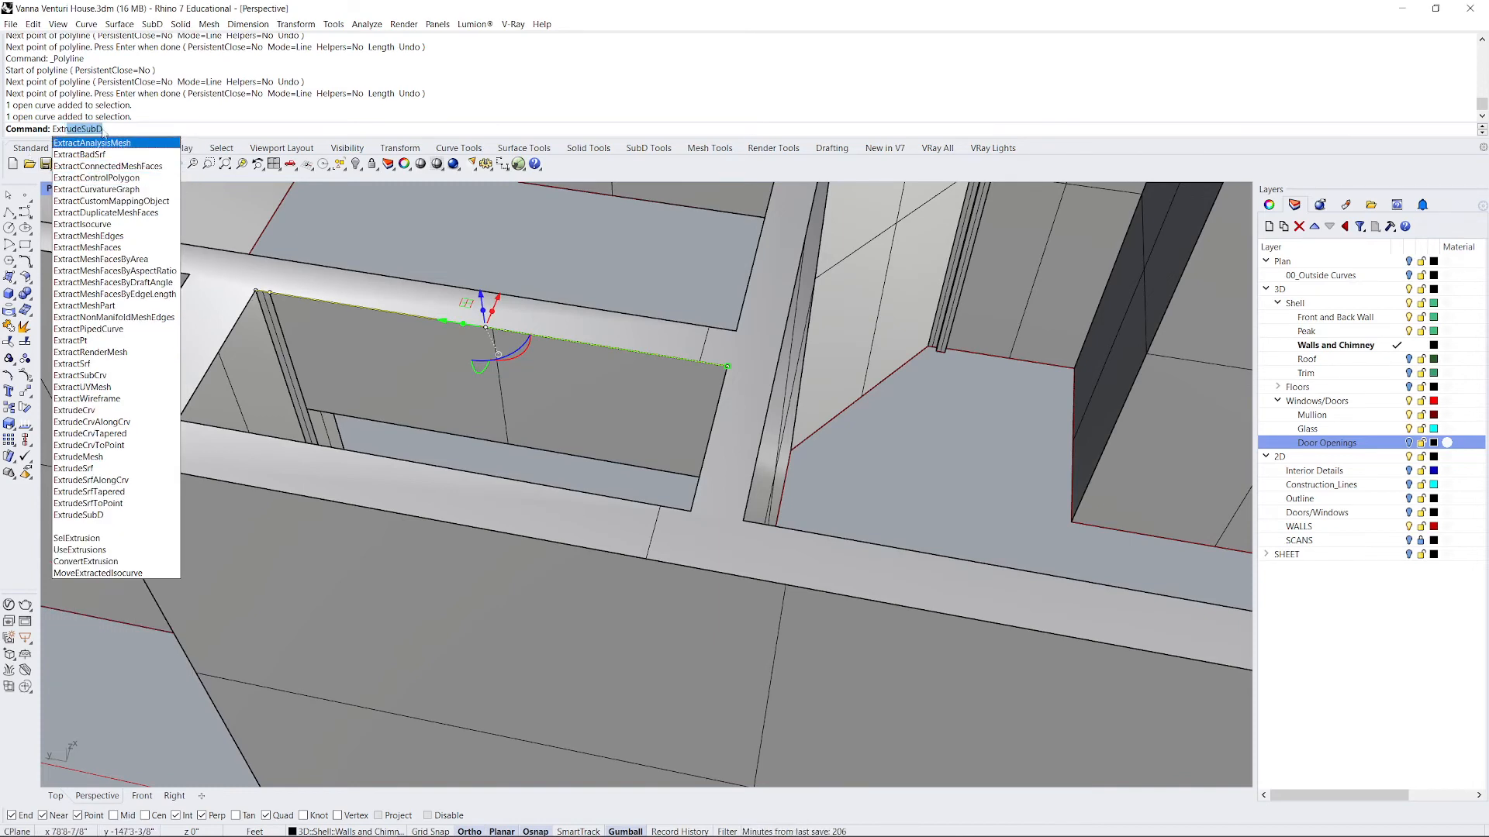
pyautogui.press('BackSpace')
pyautogui.press('BackSpace')
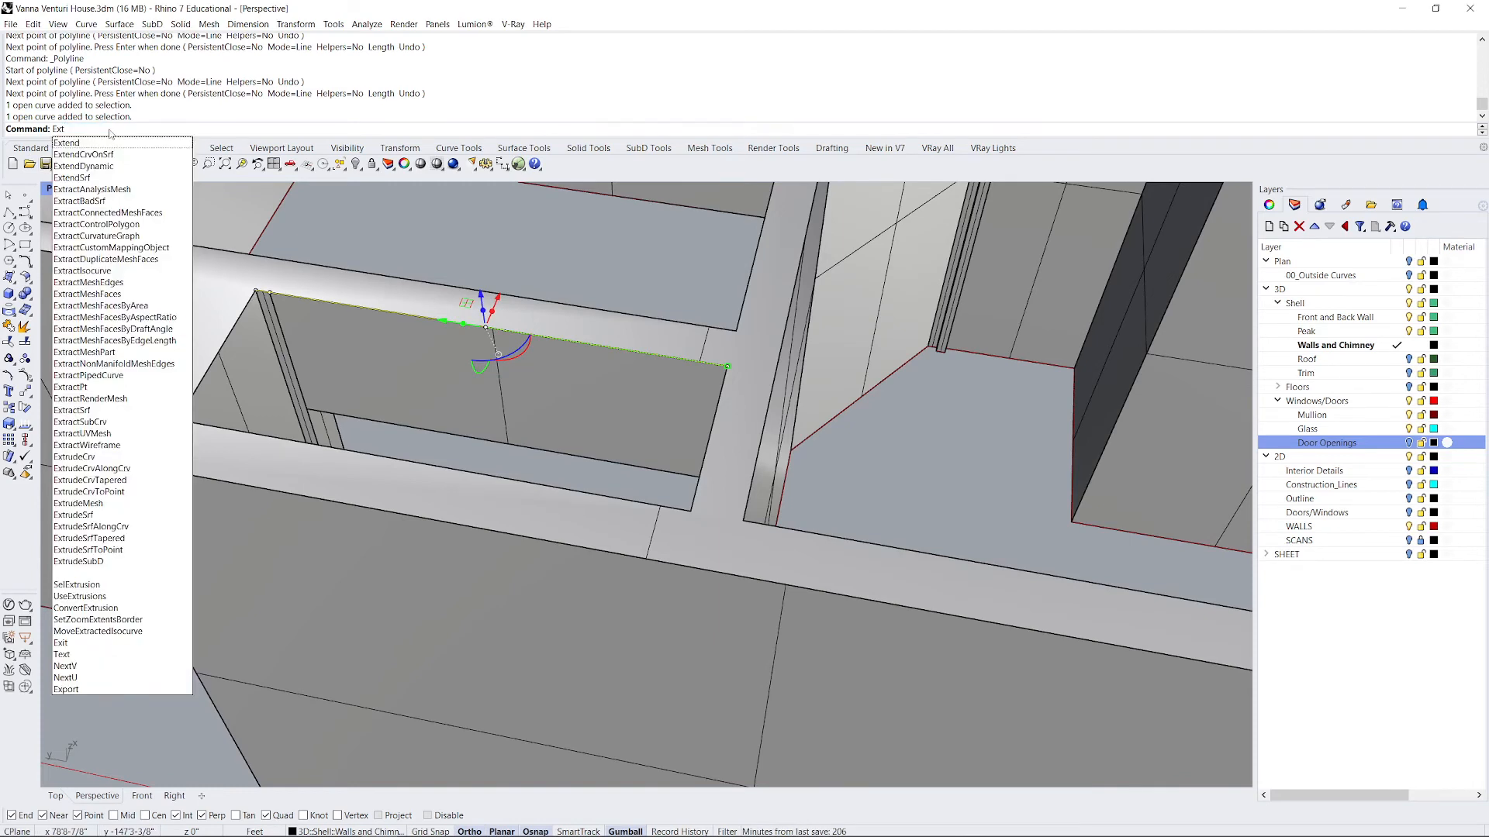
pyautogui.write('rude')
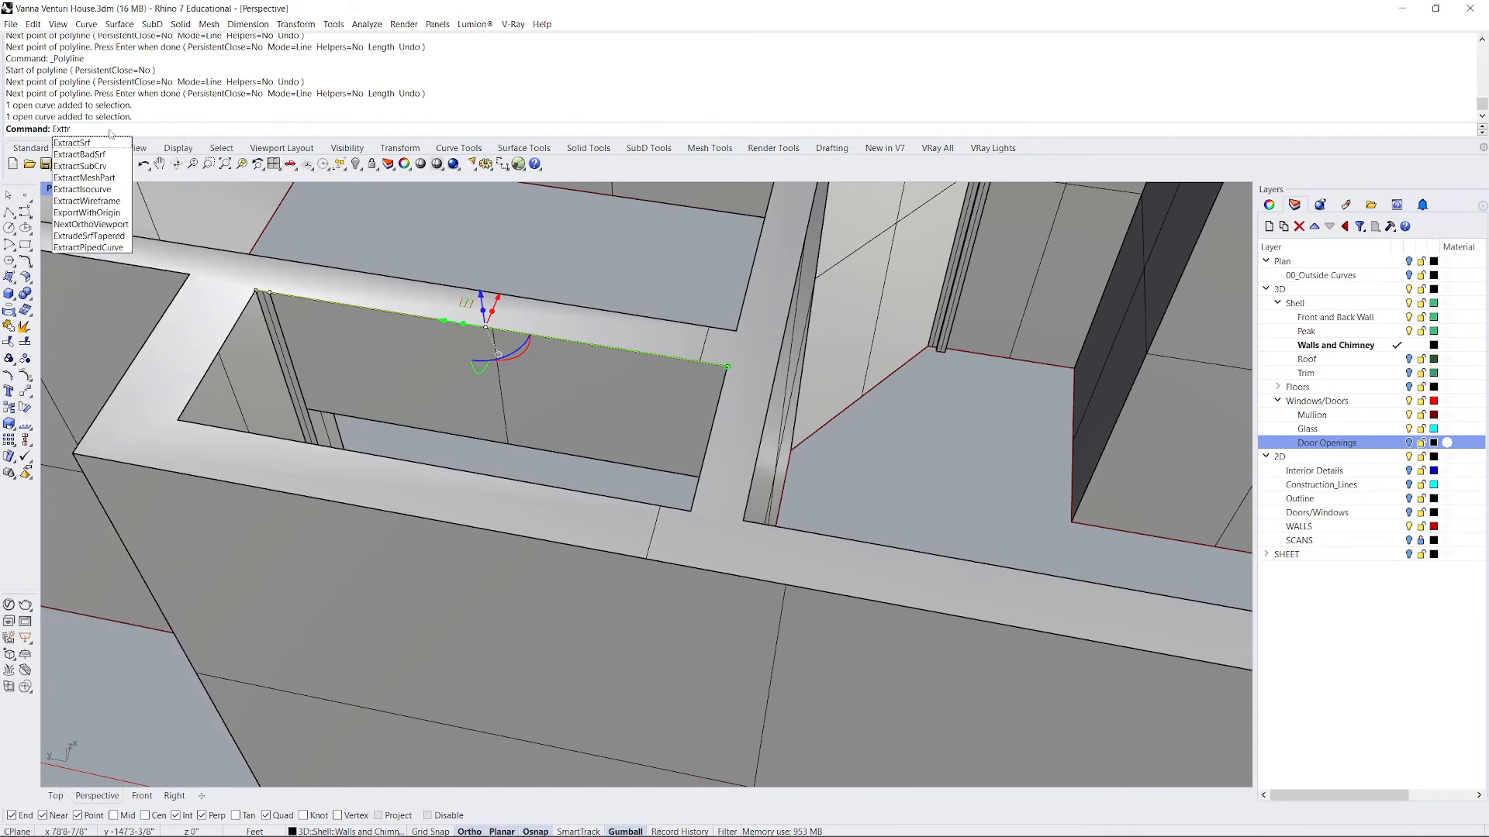
pyautogui.write('Crv')
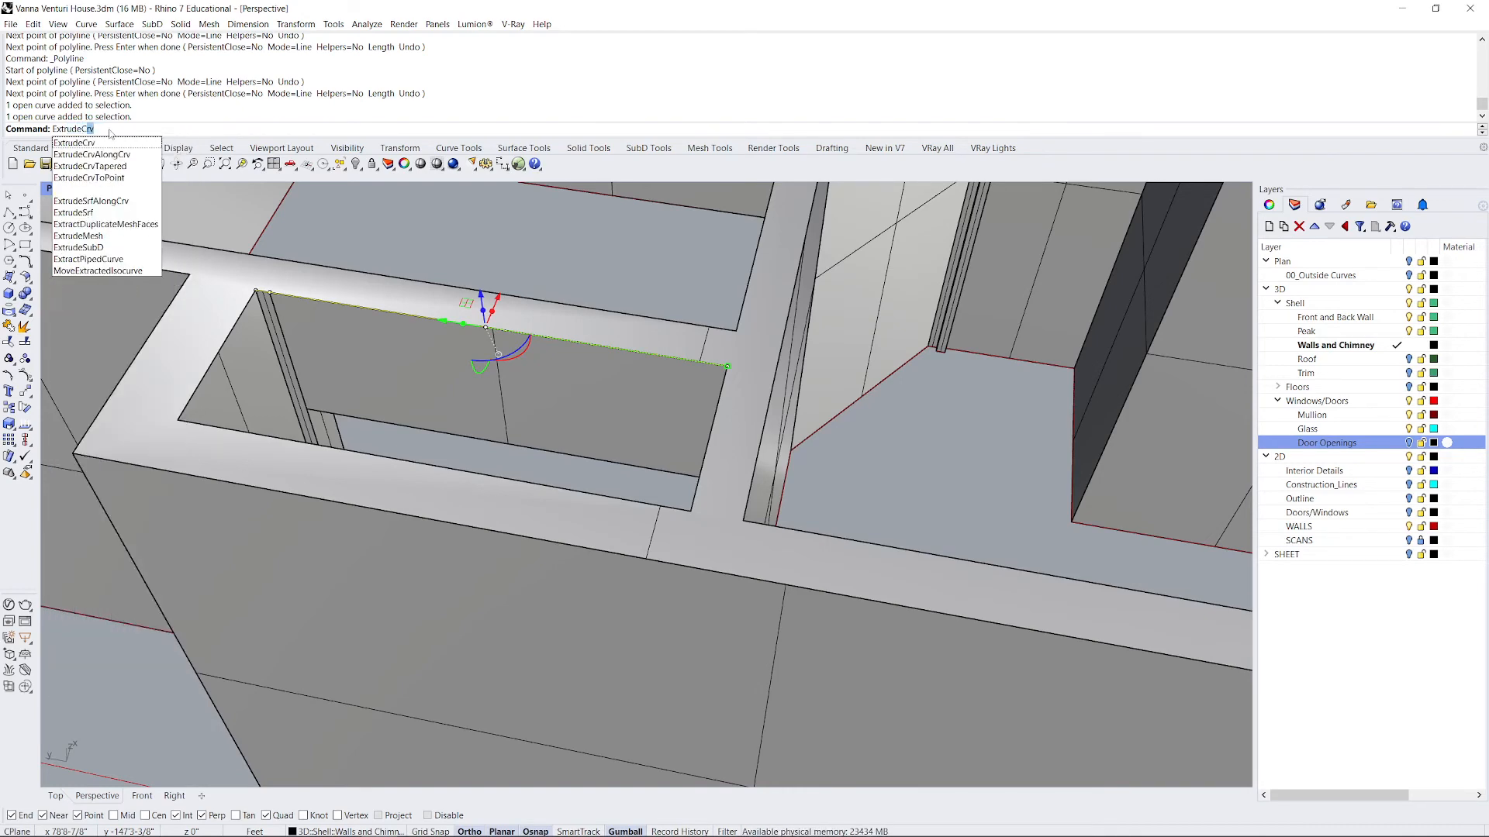
pyautogui.press('Return')
pyautogui.scroll(-5, 442, 325)
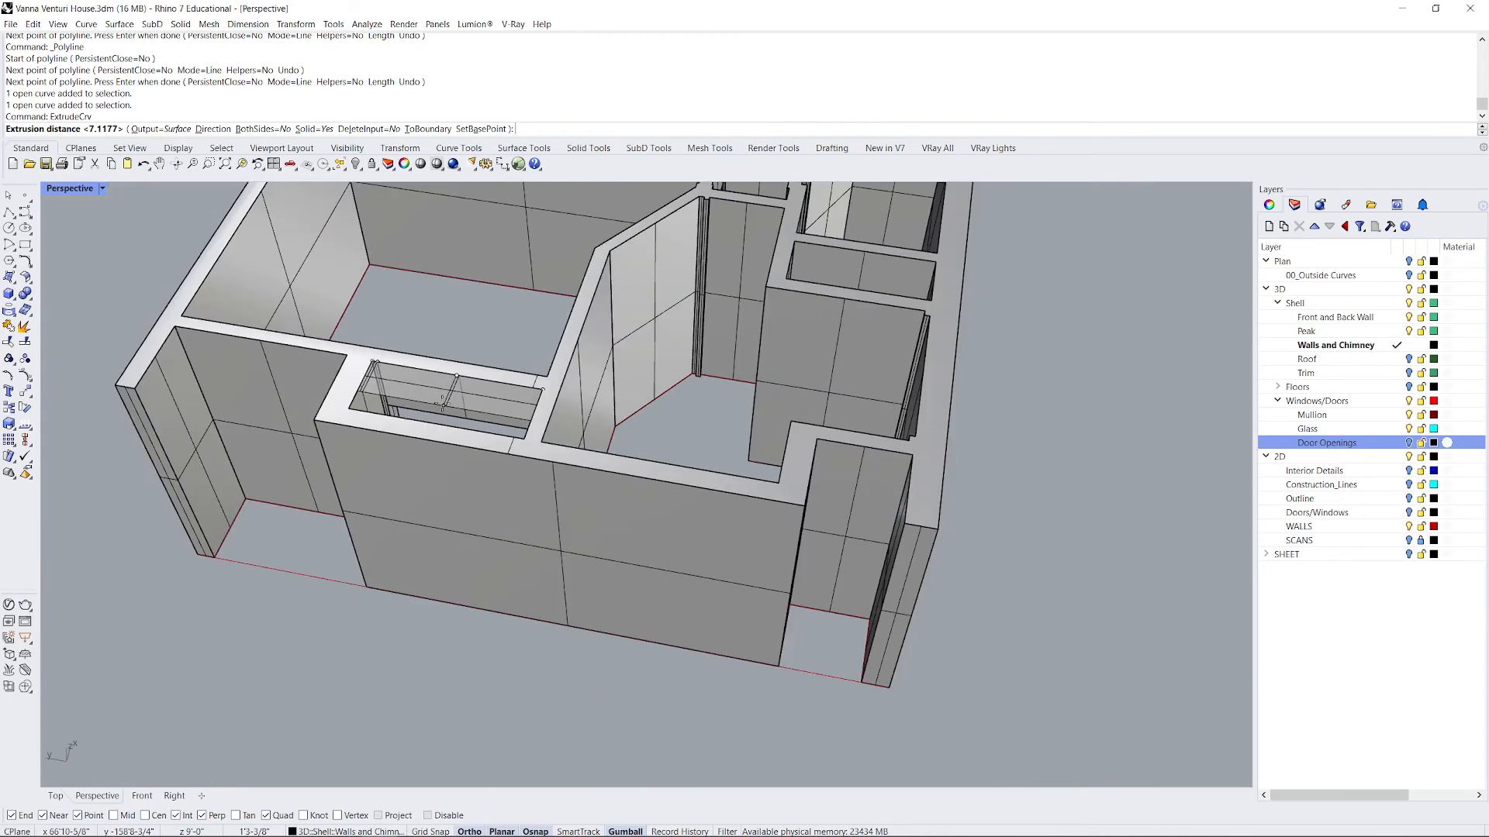
pyautogui.scroll(5, 442, 328)
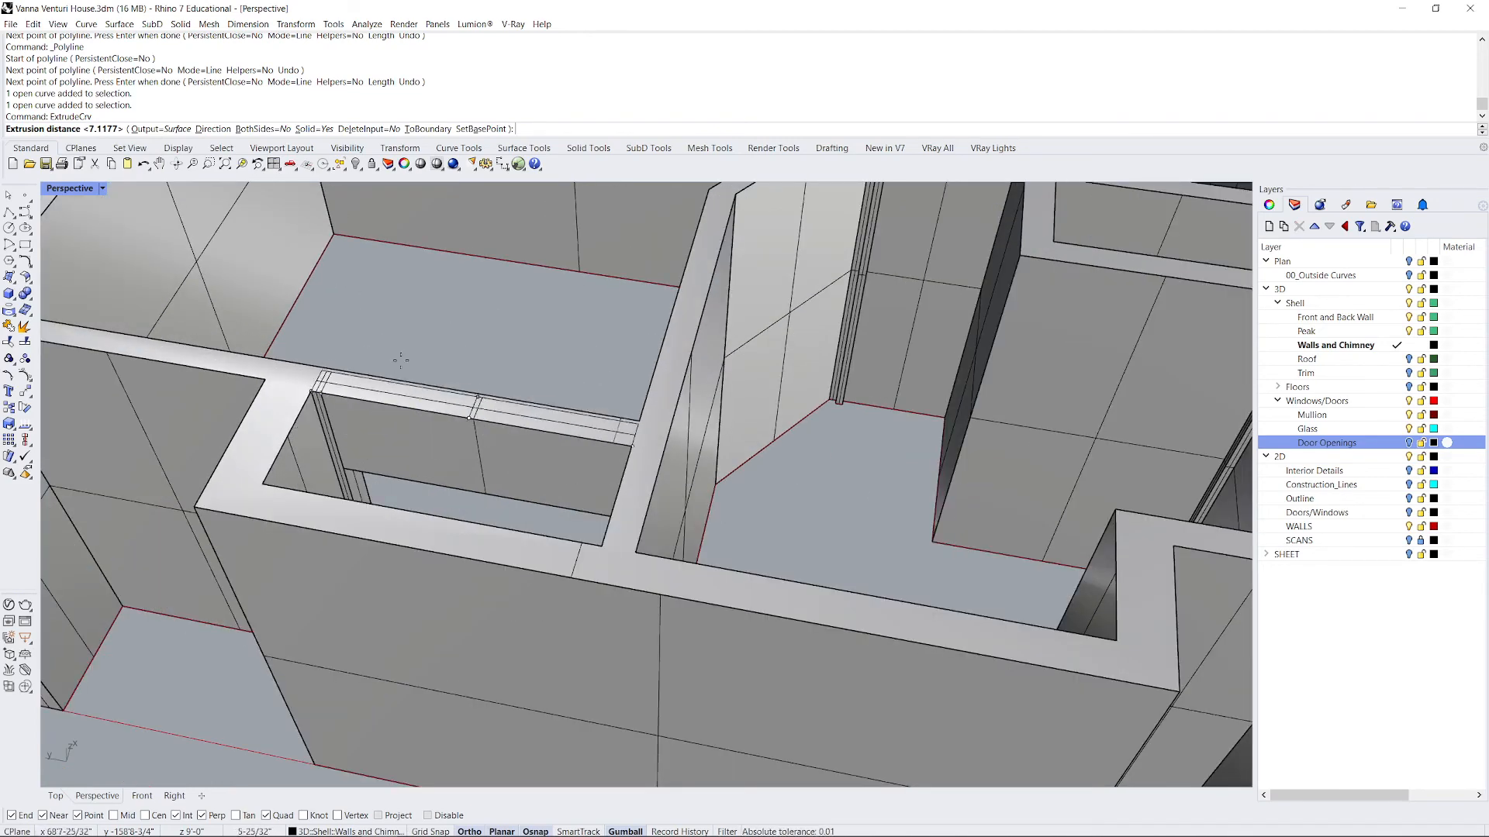
pyautogui.click(208, 128)
pyautogui.click(312, 392)
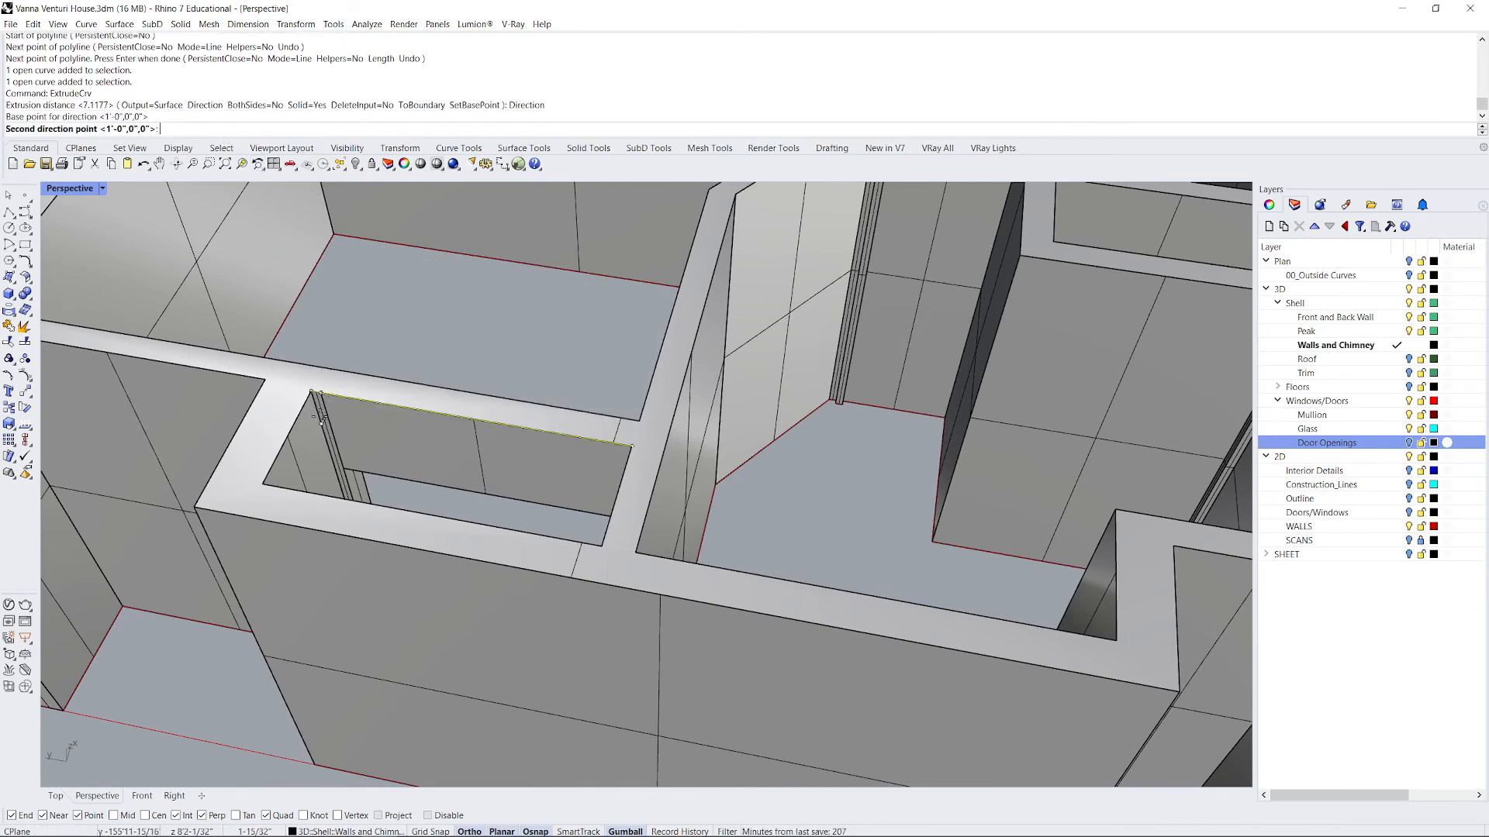
pyautogui.click(313, 341)
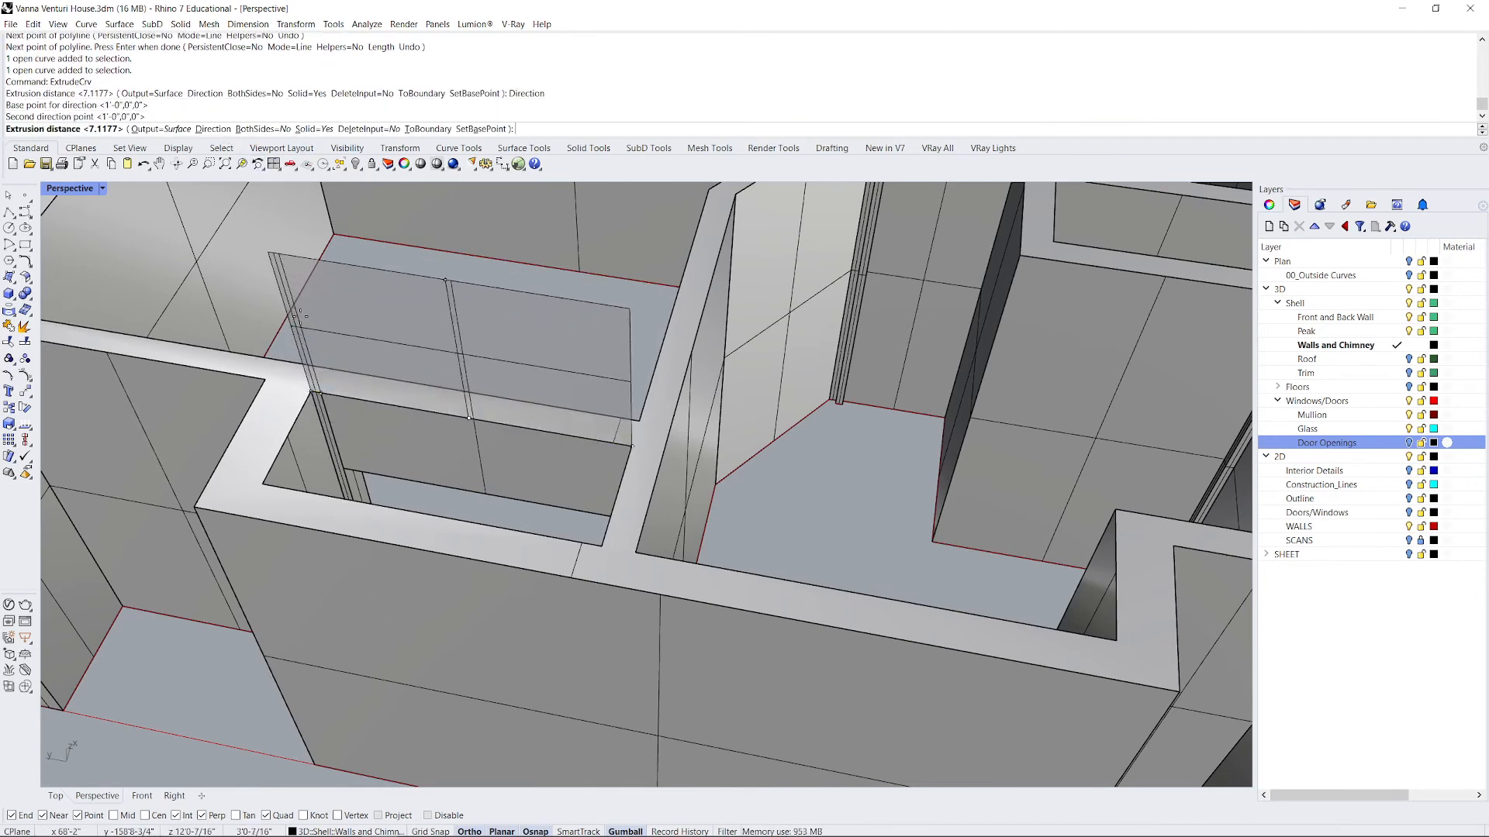
pyautogui.click(322, 333)
pyautogui.moveTo(322, 333); pyautogui.dragTo(377, 409, button='right')
pyautogui.press('Escape')
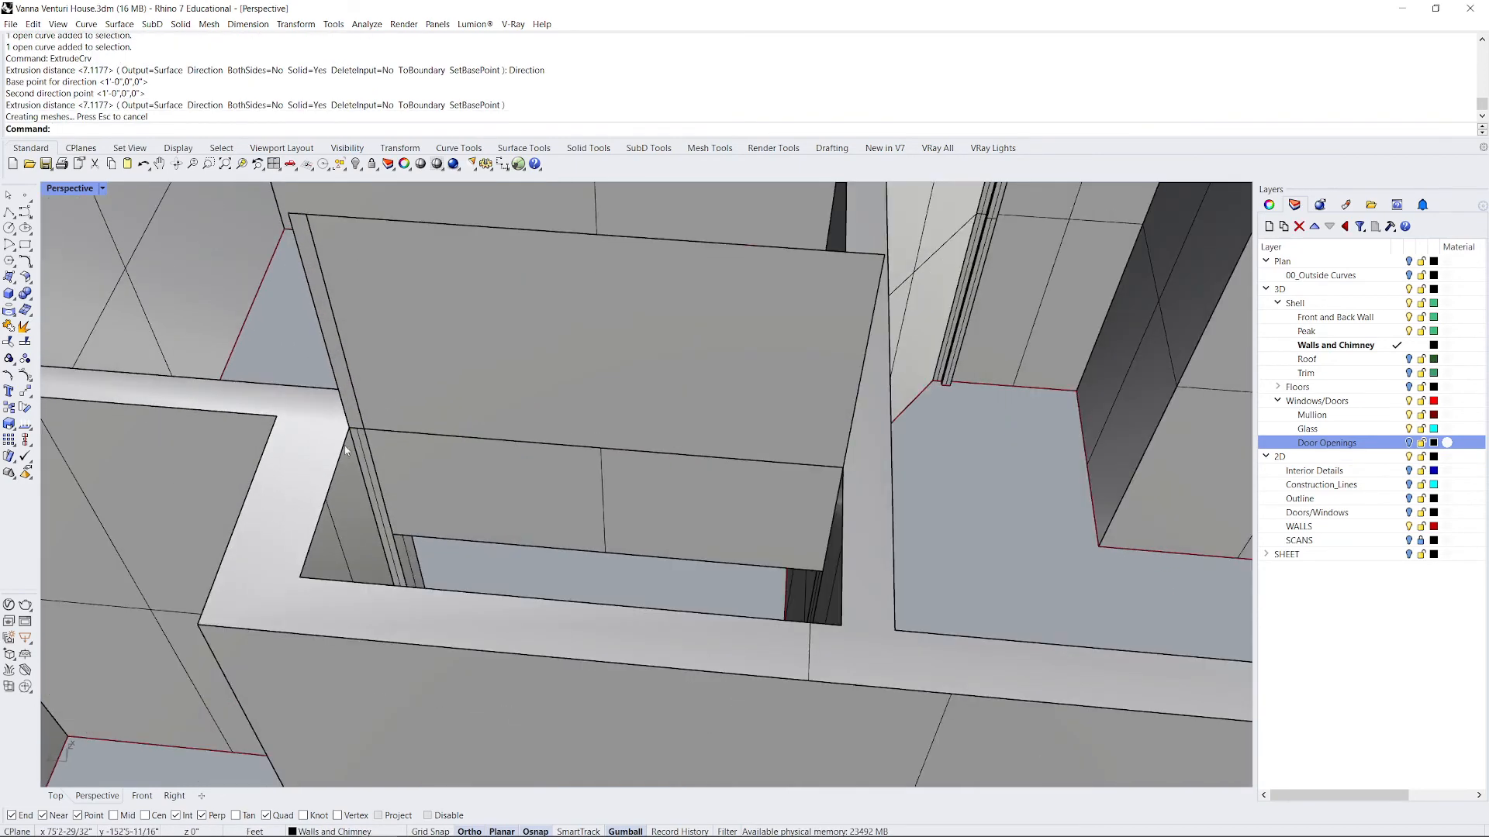
# Check the walls' object type in their object properties.
pyautogui.click(361, 460)
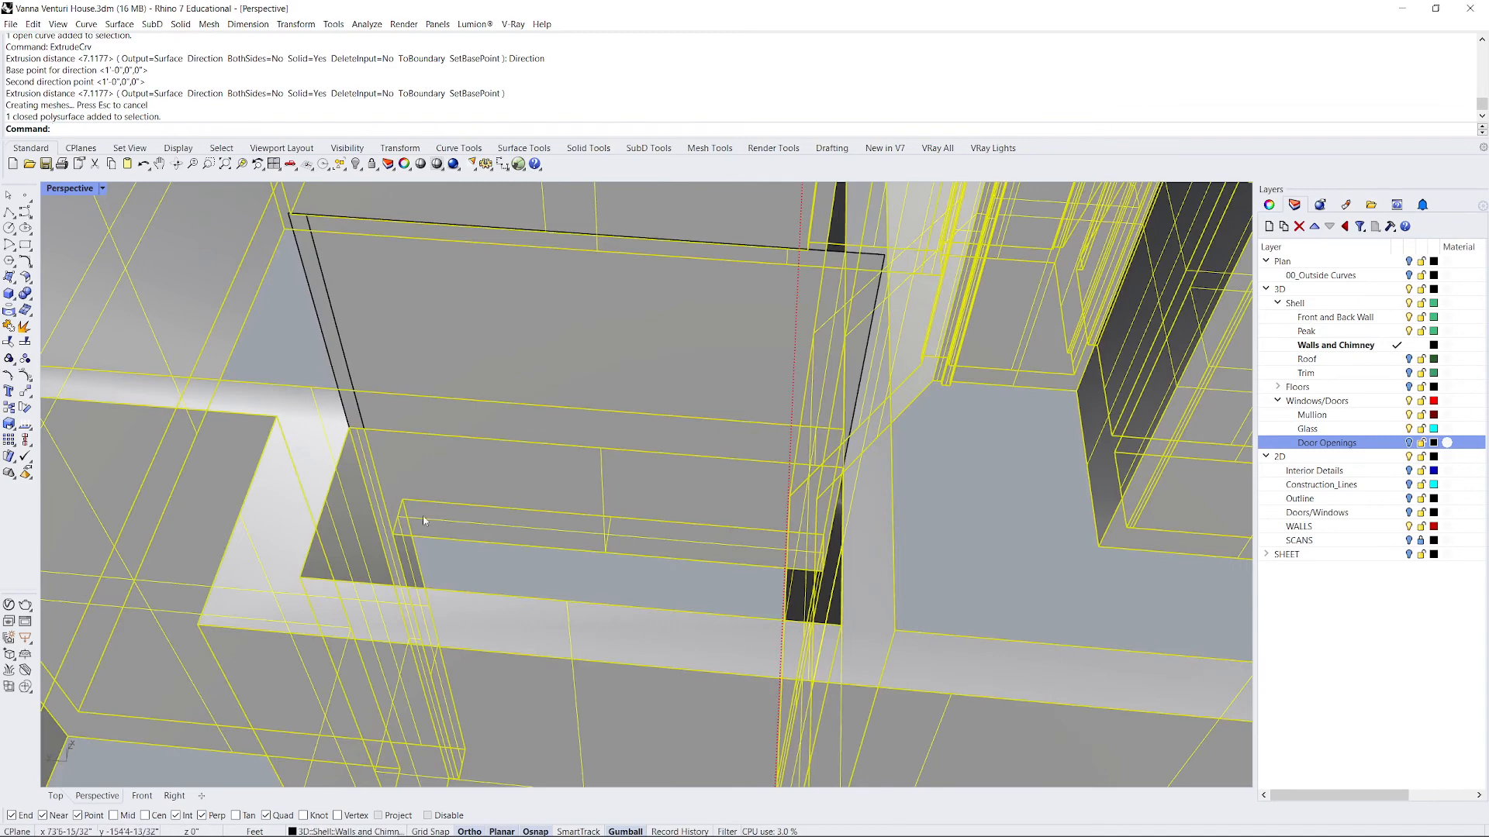
pyautogui.press('Escape')
pyautogui.click(302, 449)
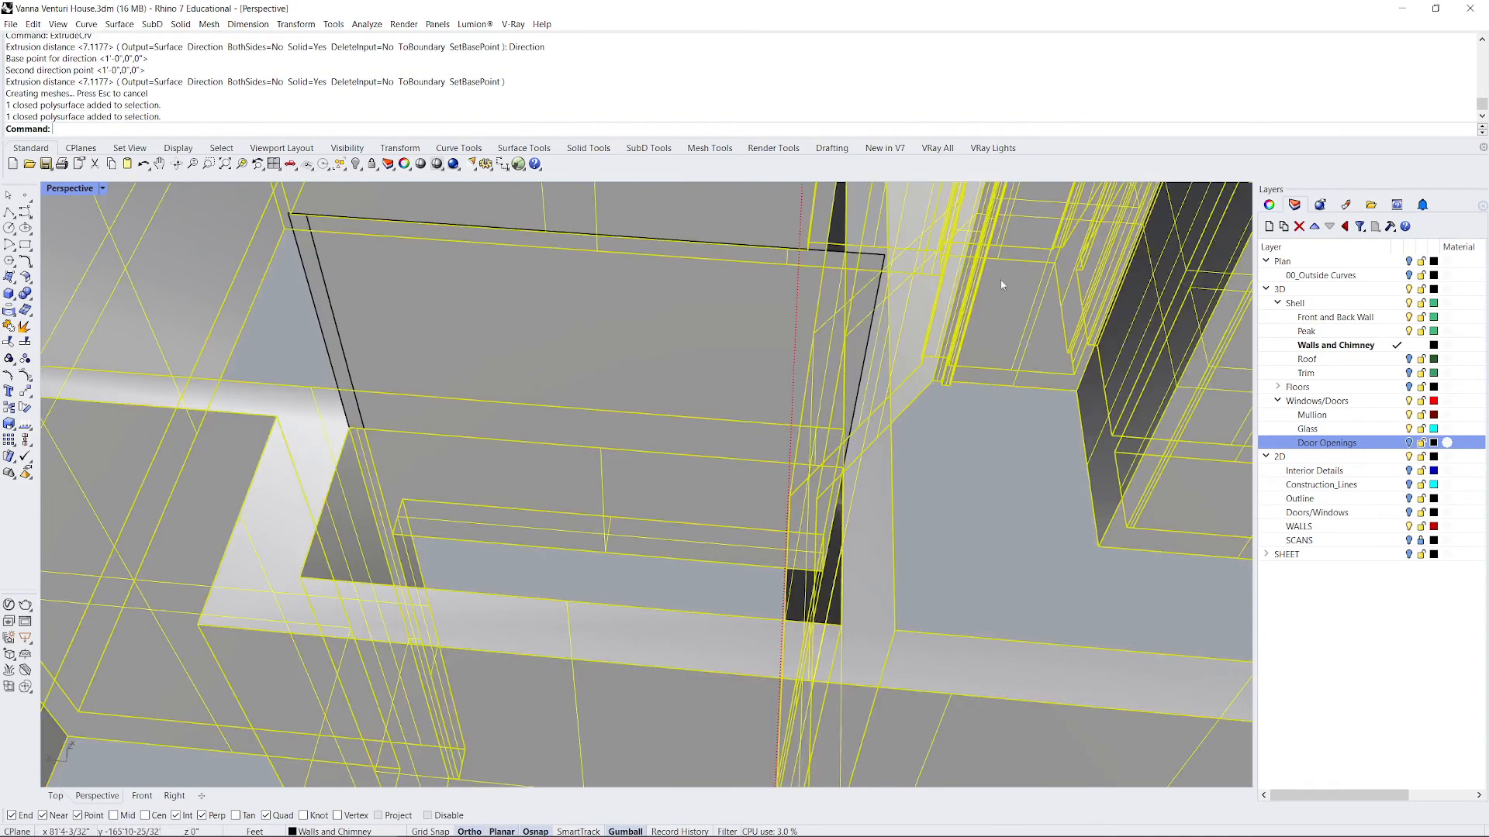
pyautogui.click(1268, 205)
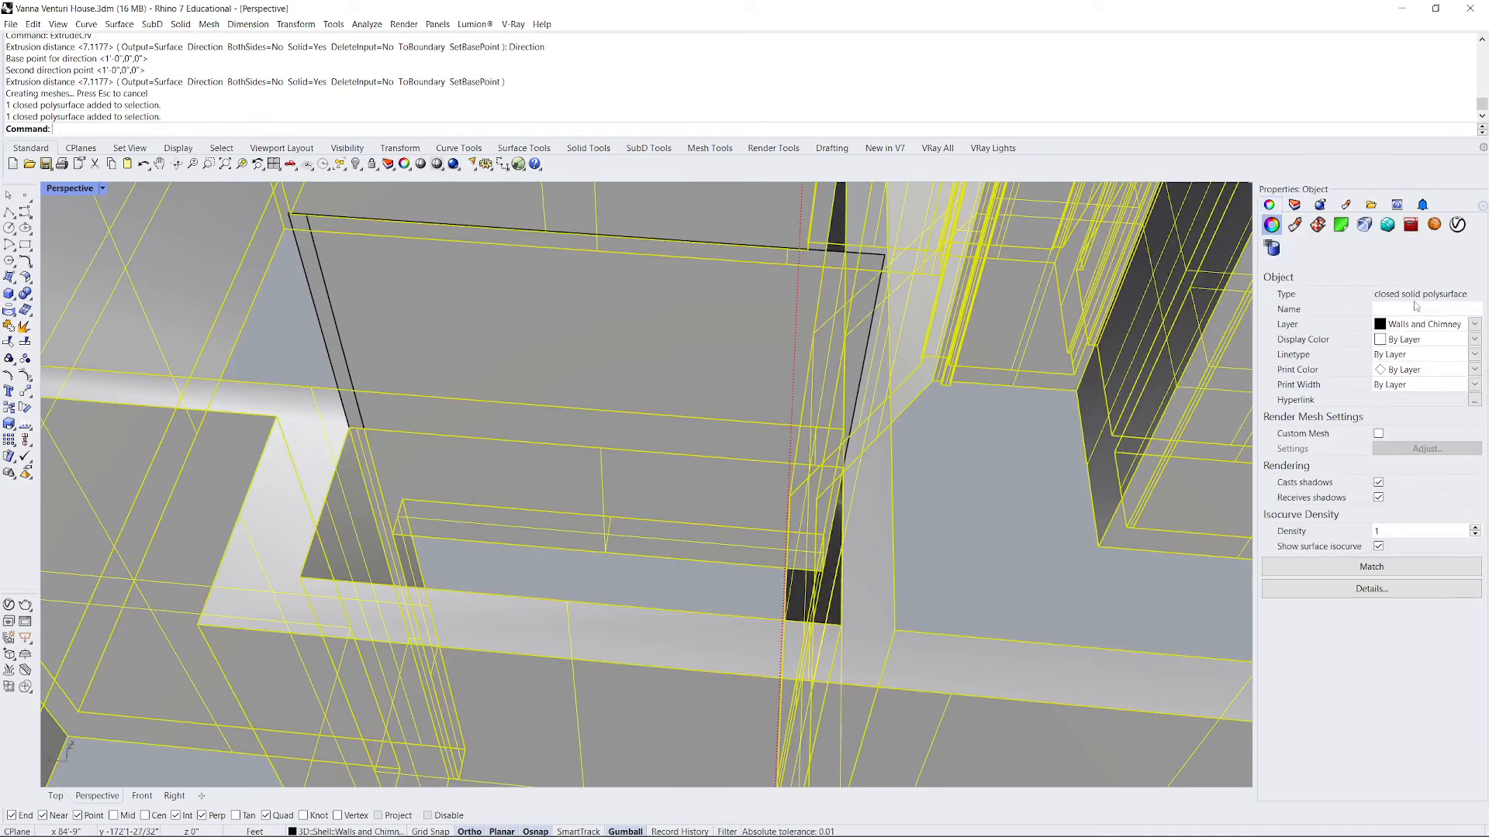
pyautogui.press('Escape')
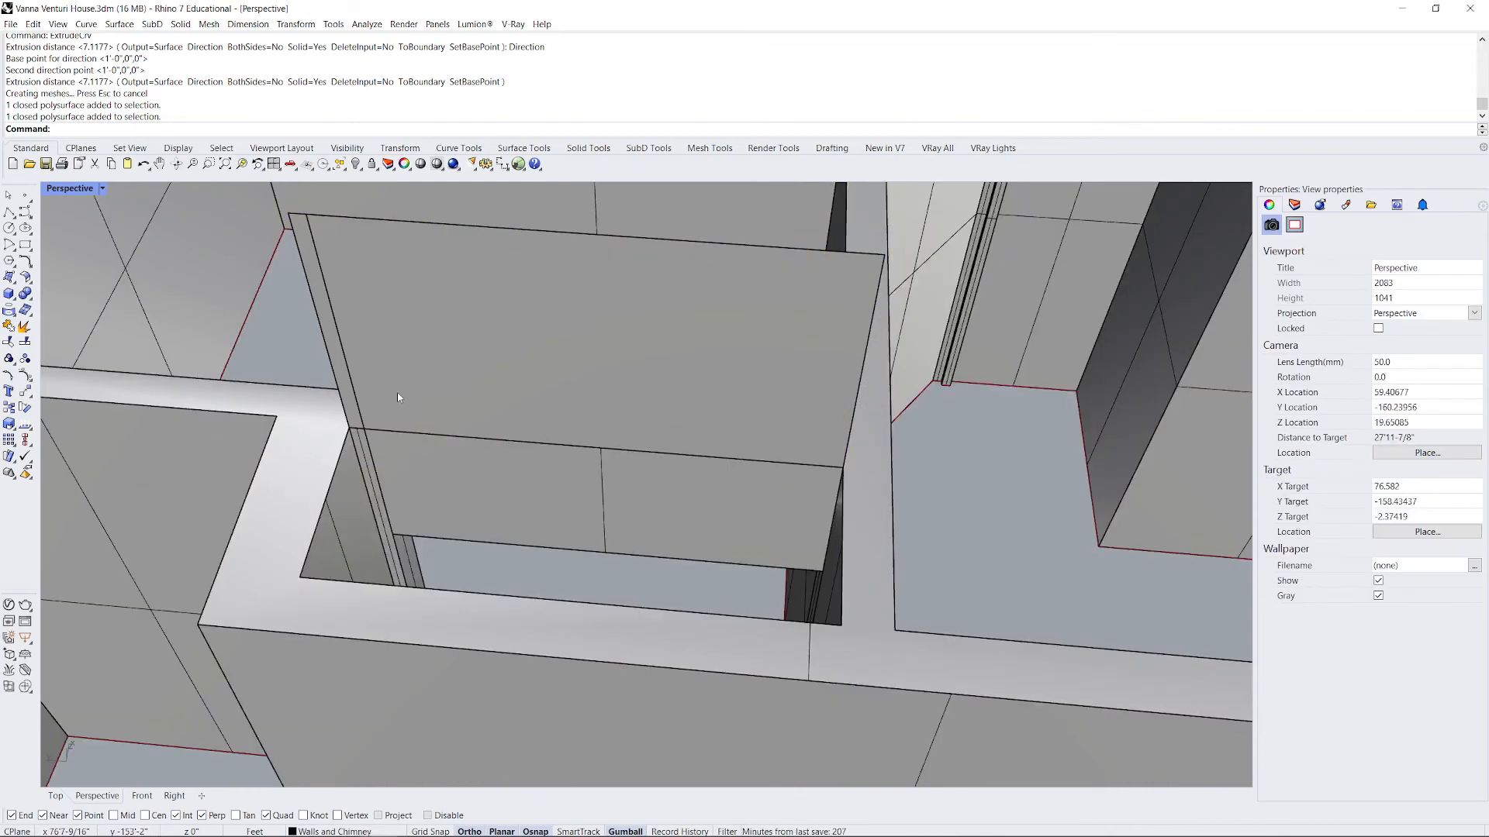
pyautogui.click(459, 522)
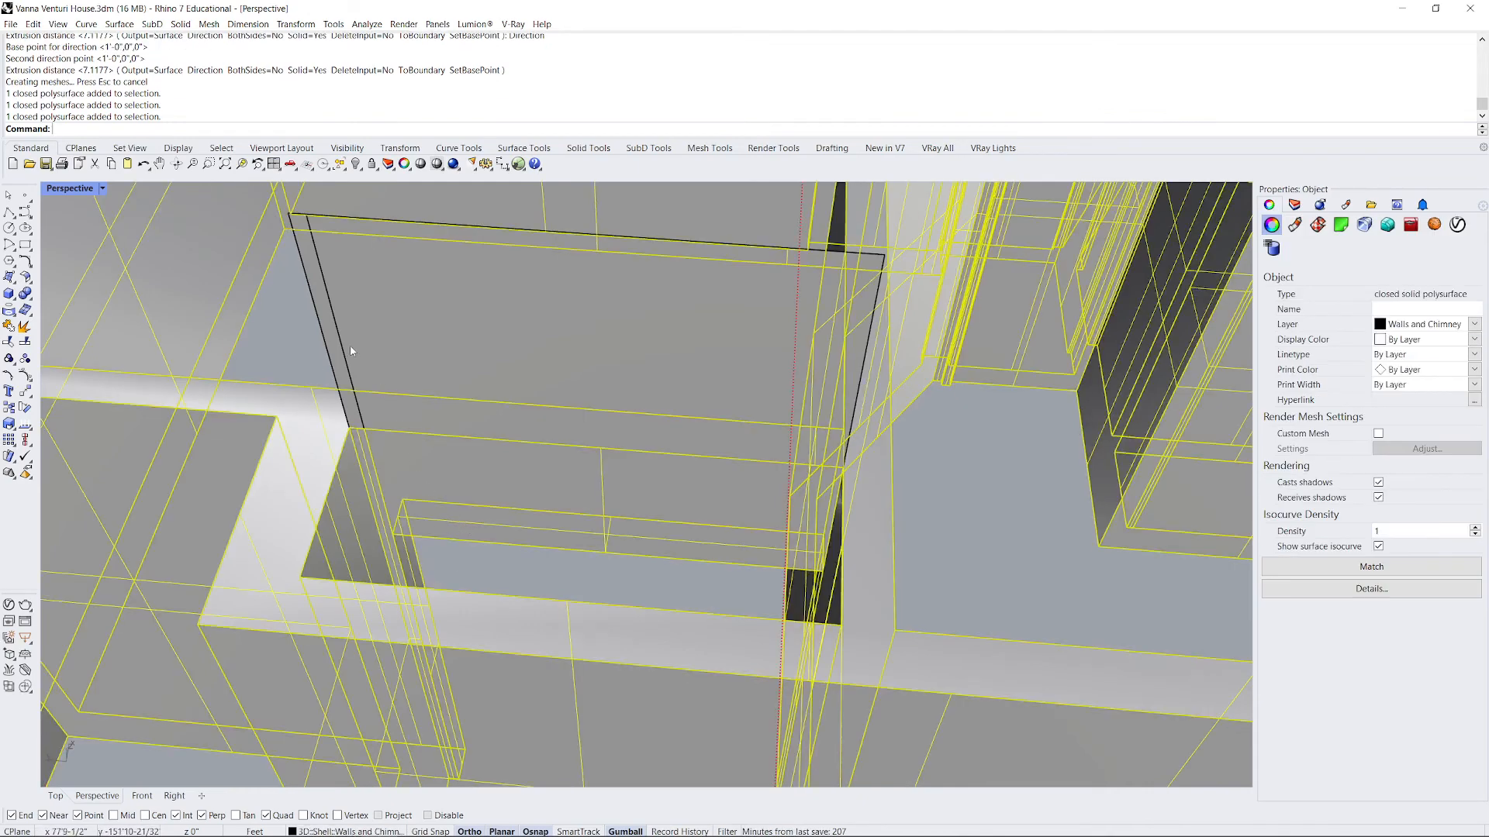
pyautogui.press('Escape')
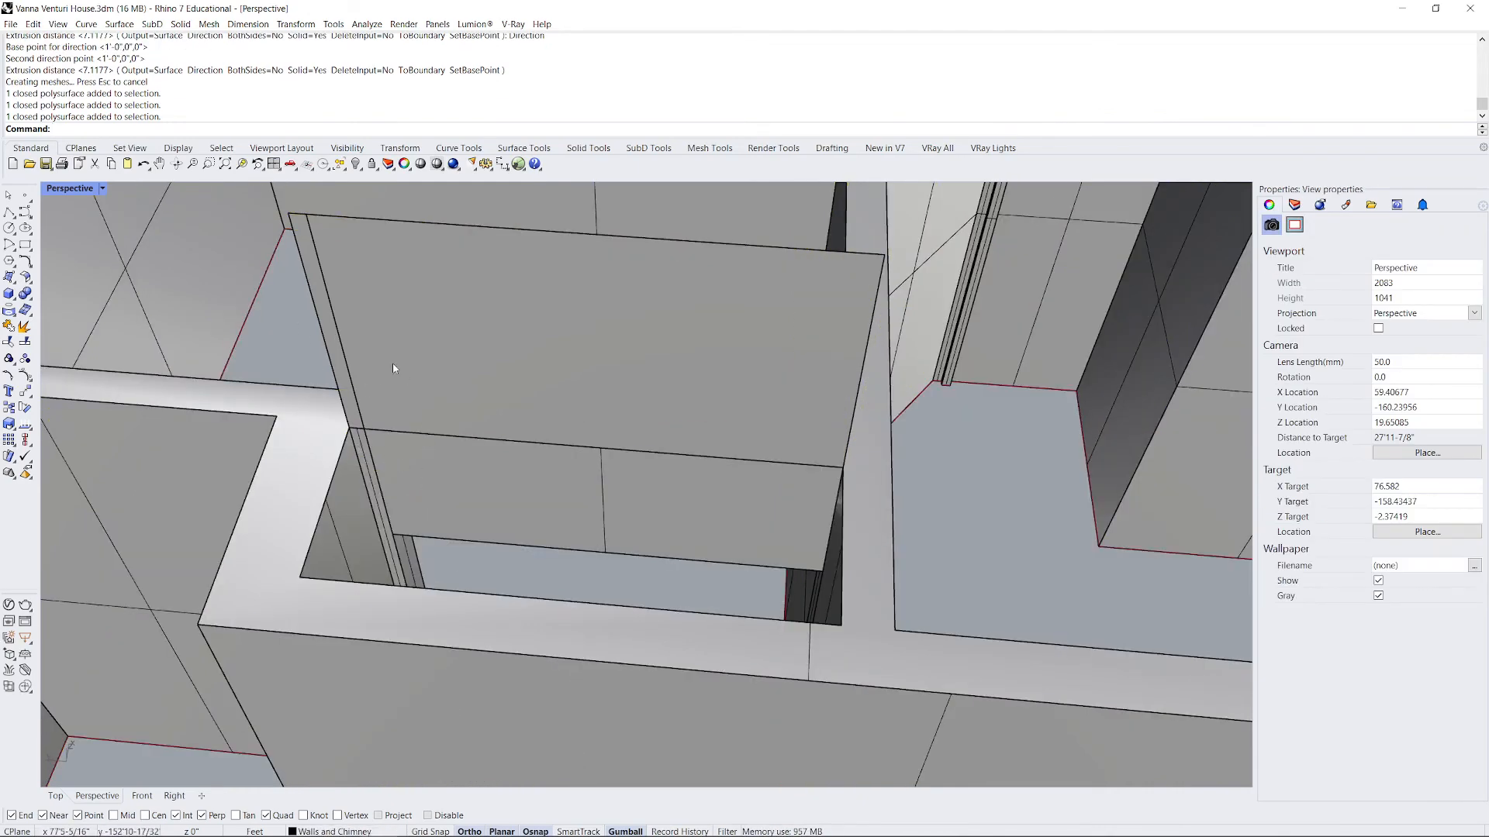
# Delete the extruded surfaces standing on the closet's inner top wall edge, including the overlapping duplicates.
pyautogui.click(379, 334)
pyautogui.keyDown('shift'); pyautogui.click(331, 339); pyautogui.keyUp('shift')
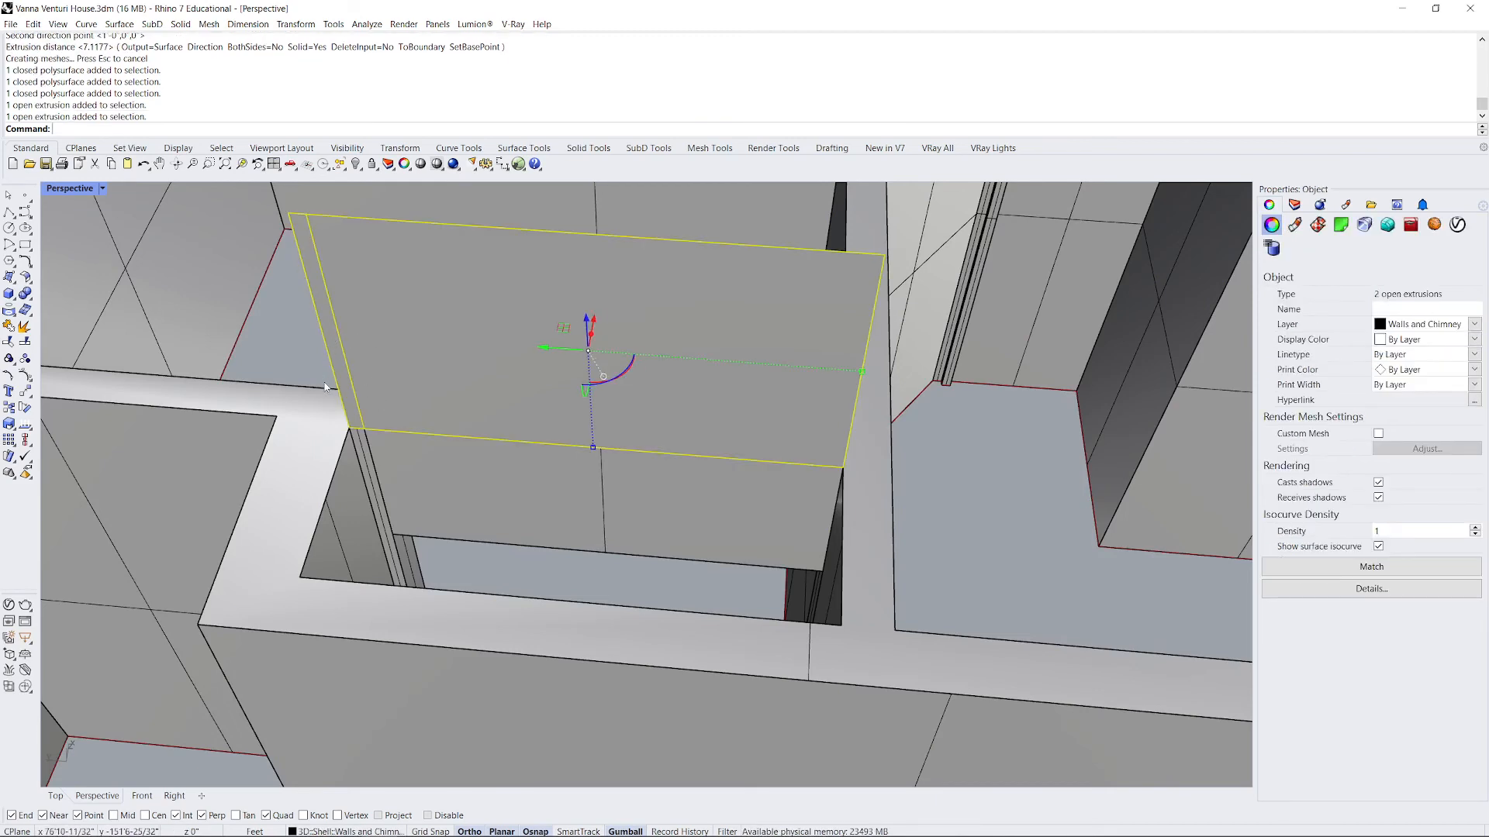
pyautogui.press('Delete')
pyautogui.click(327, 351)
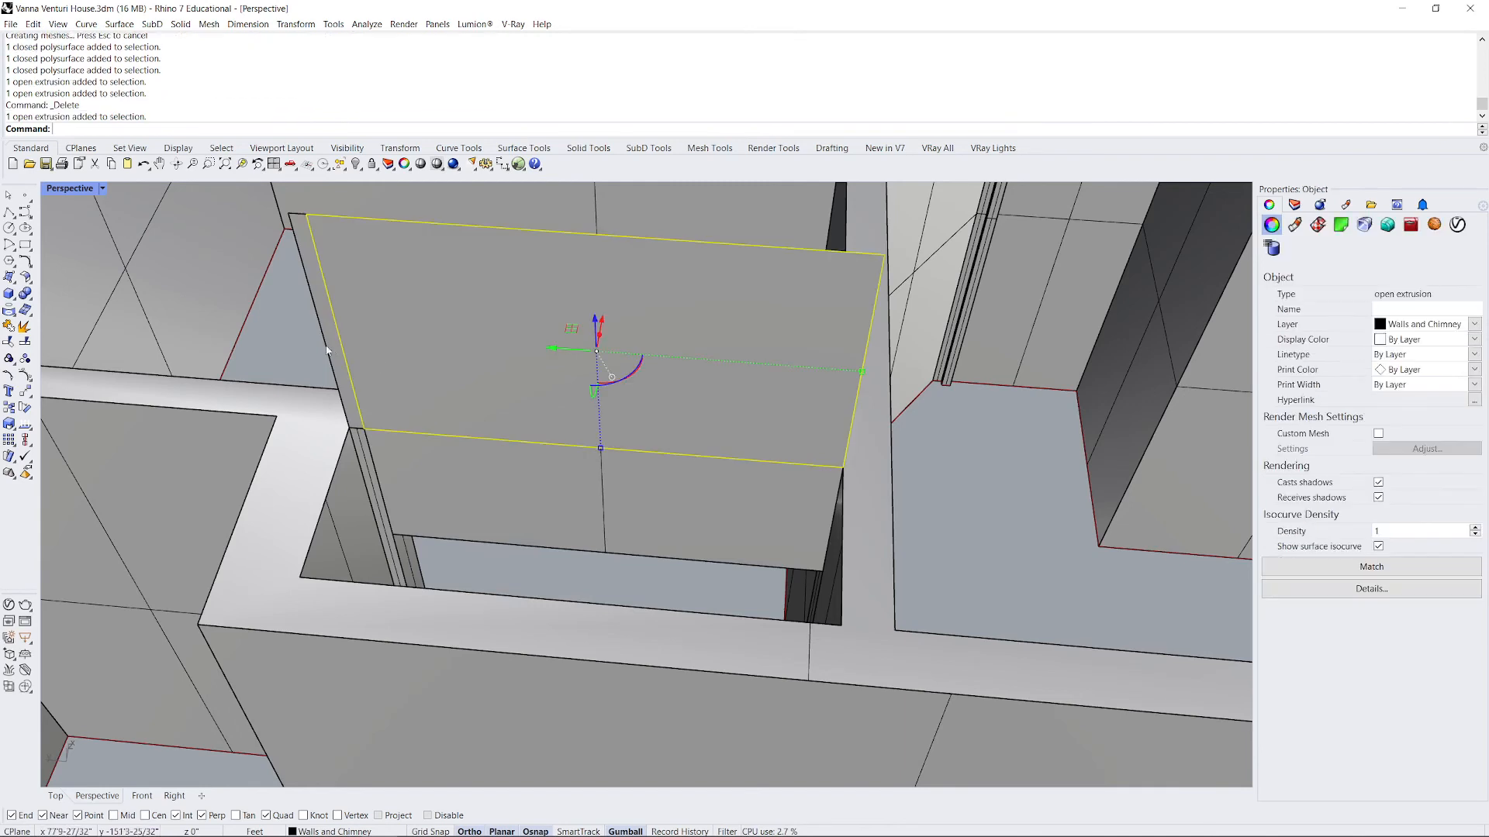
pyautogui.click(332, 353)
pyautogui.keyDown('shift'); pyautogui.click(432, 352); pyautogui.keyUp('shift')
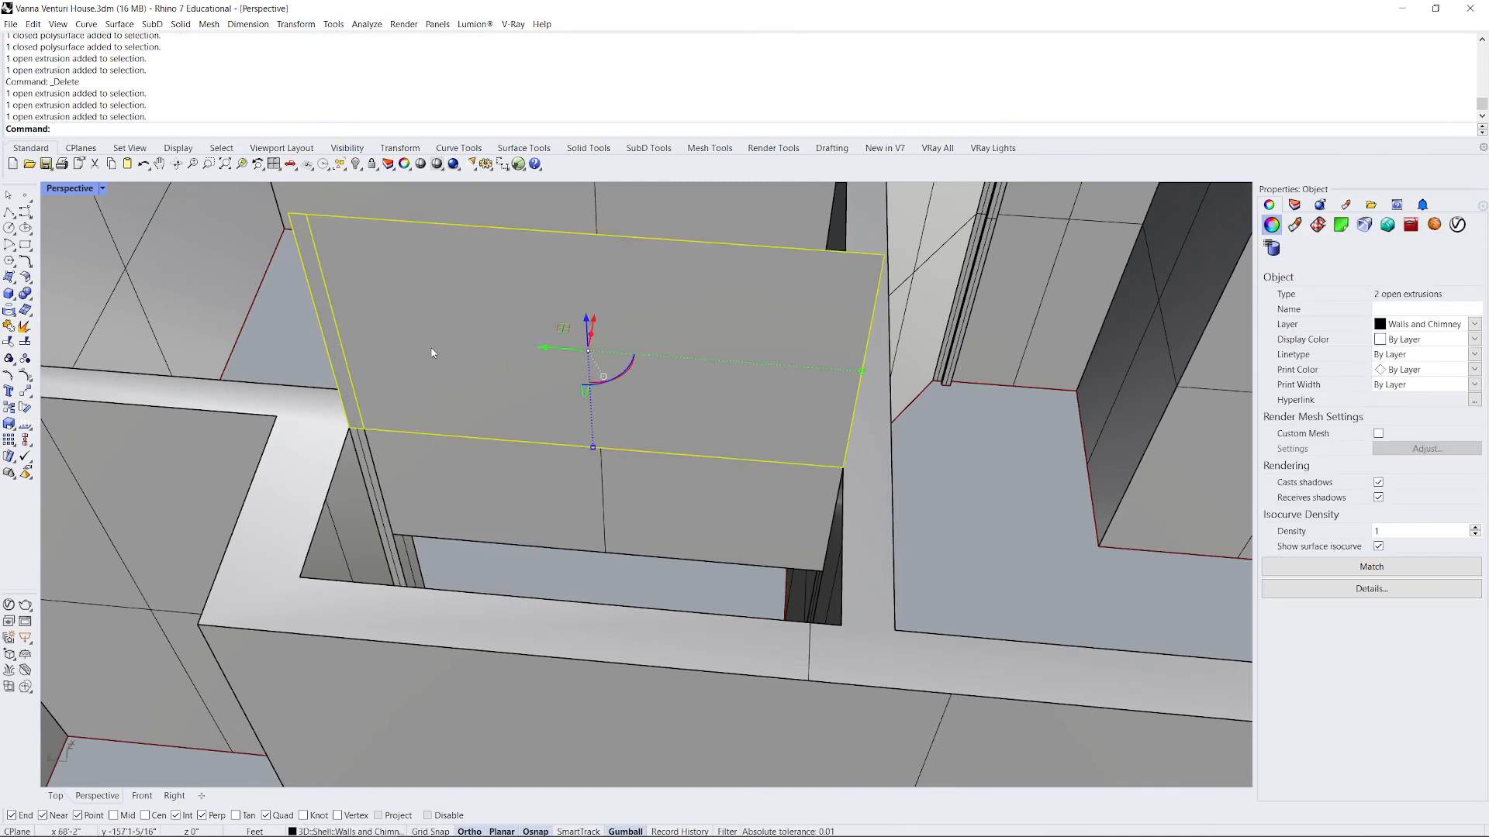
pyautogui.press('Delete')
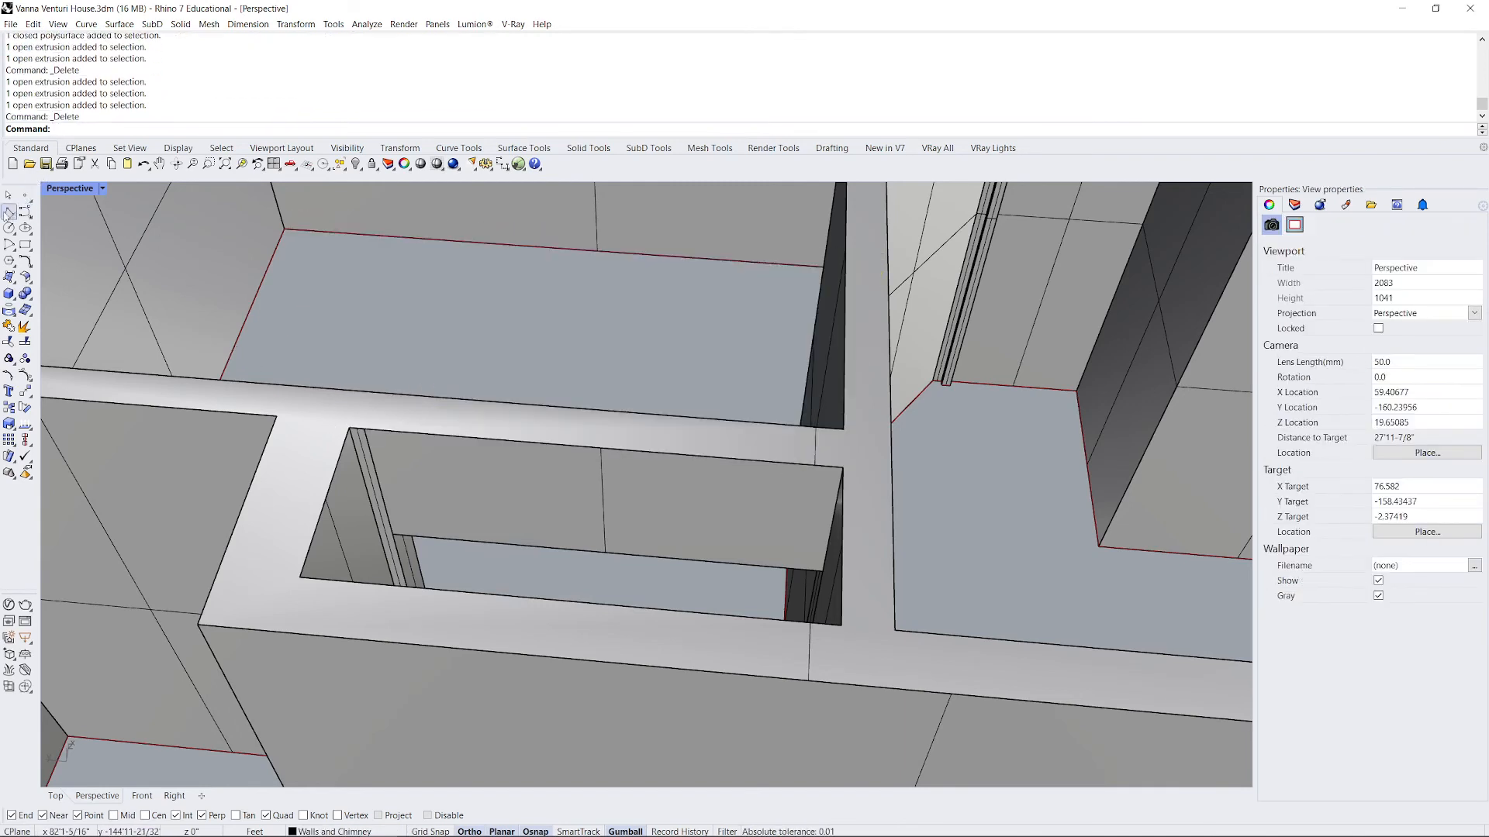
# Merge the narrow strip at the closet's inner corner with the adjoining wide wall face using MergeCoplanarFace.
pyautogui.write('MergeCoplanarFace')
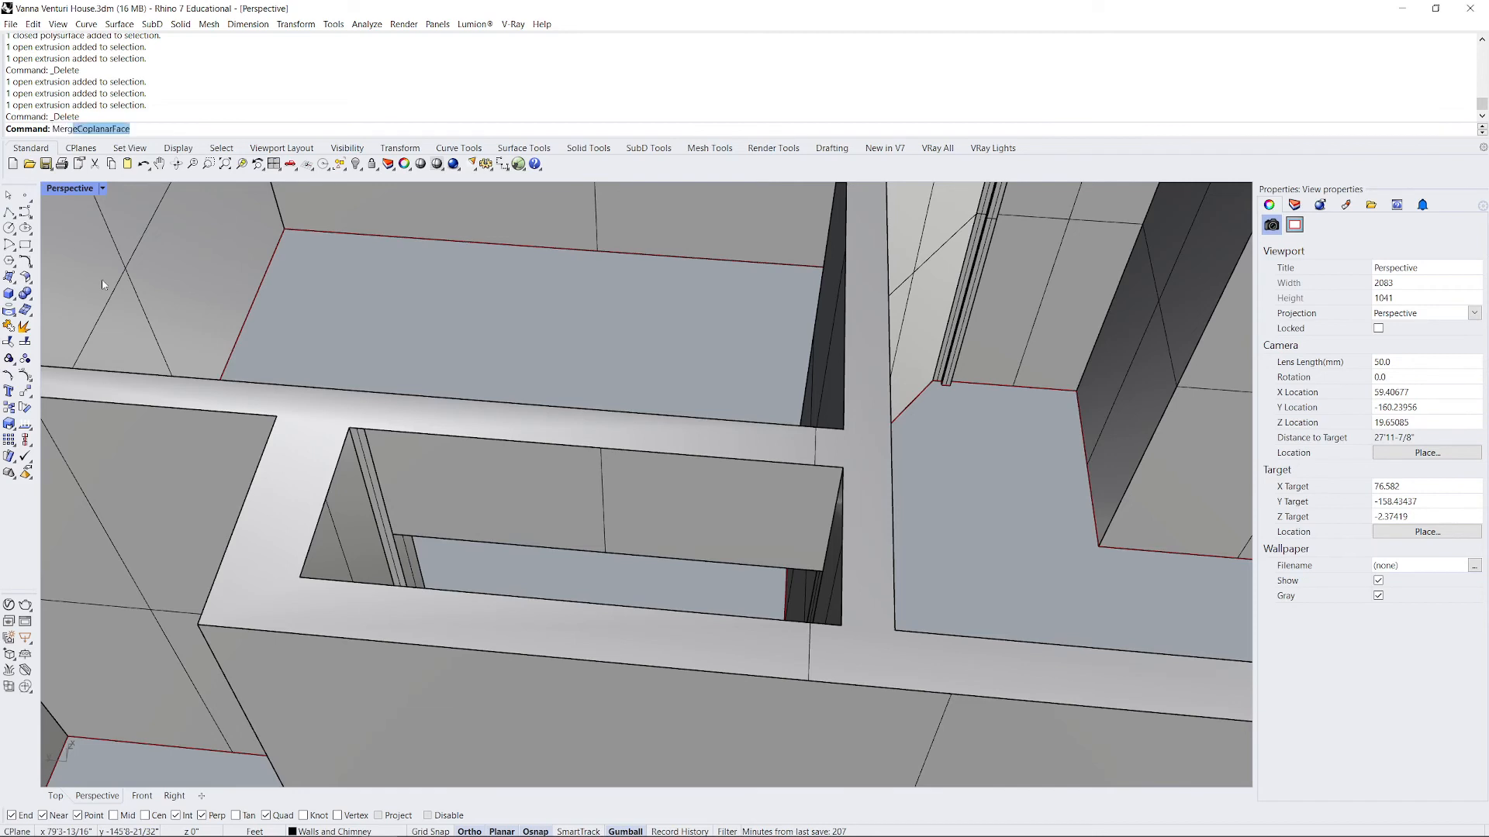
pyautogui.press('Return')
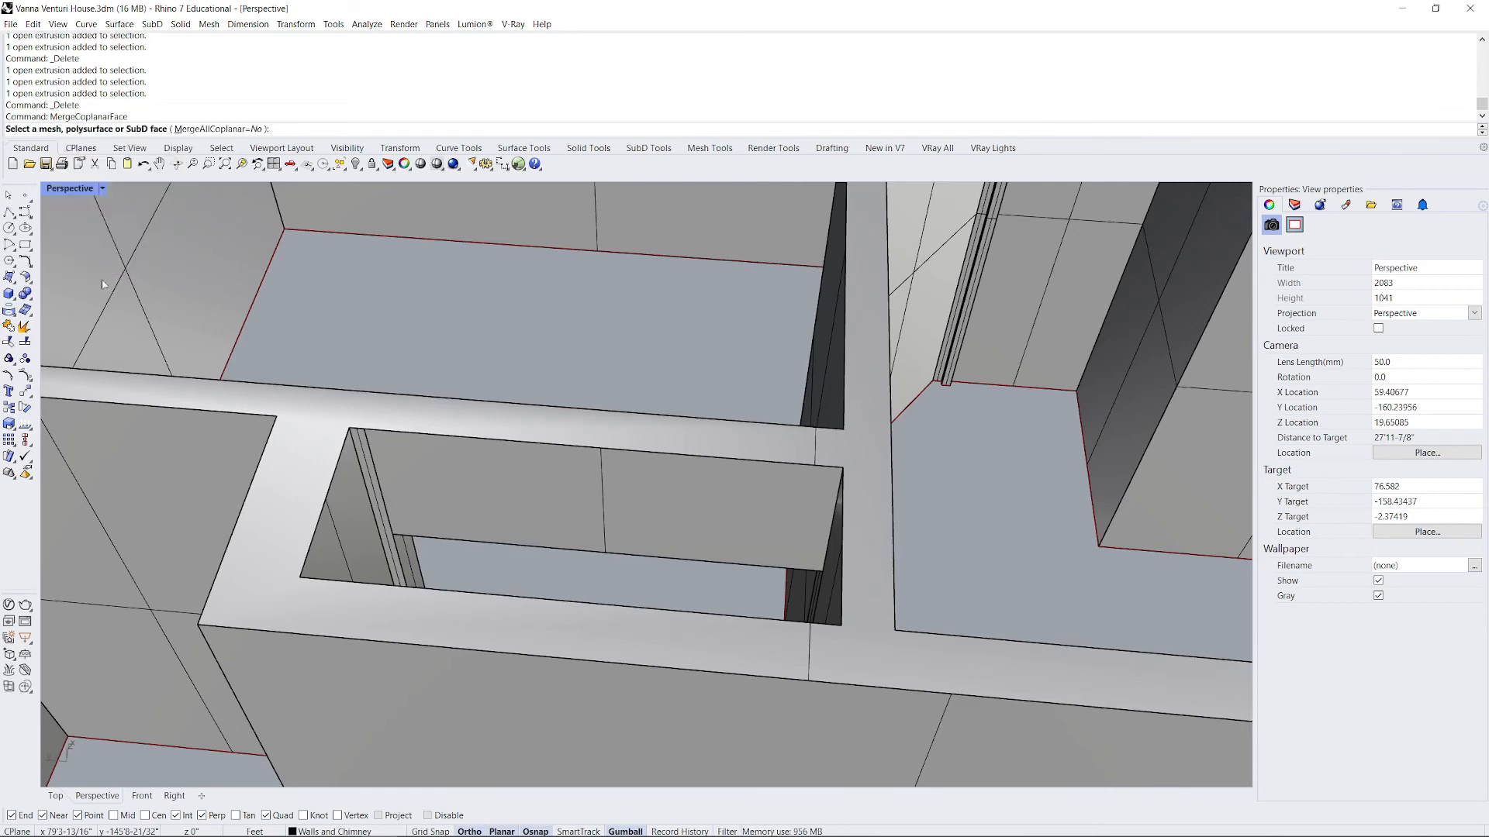
pyautogui.click(370, 479)
pyautogui.click(401, 487)
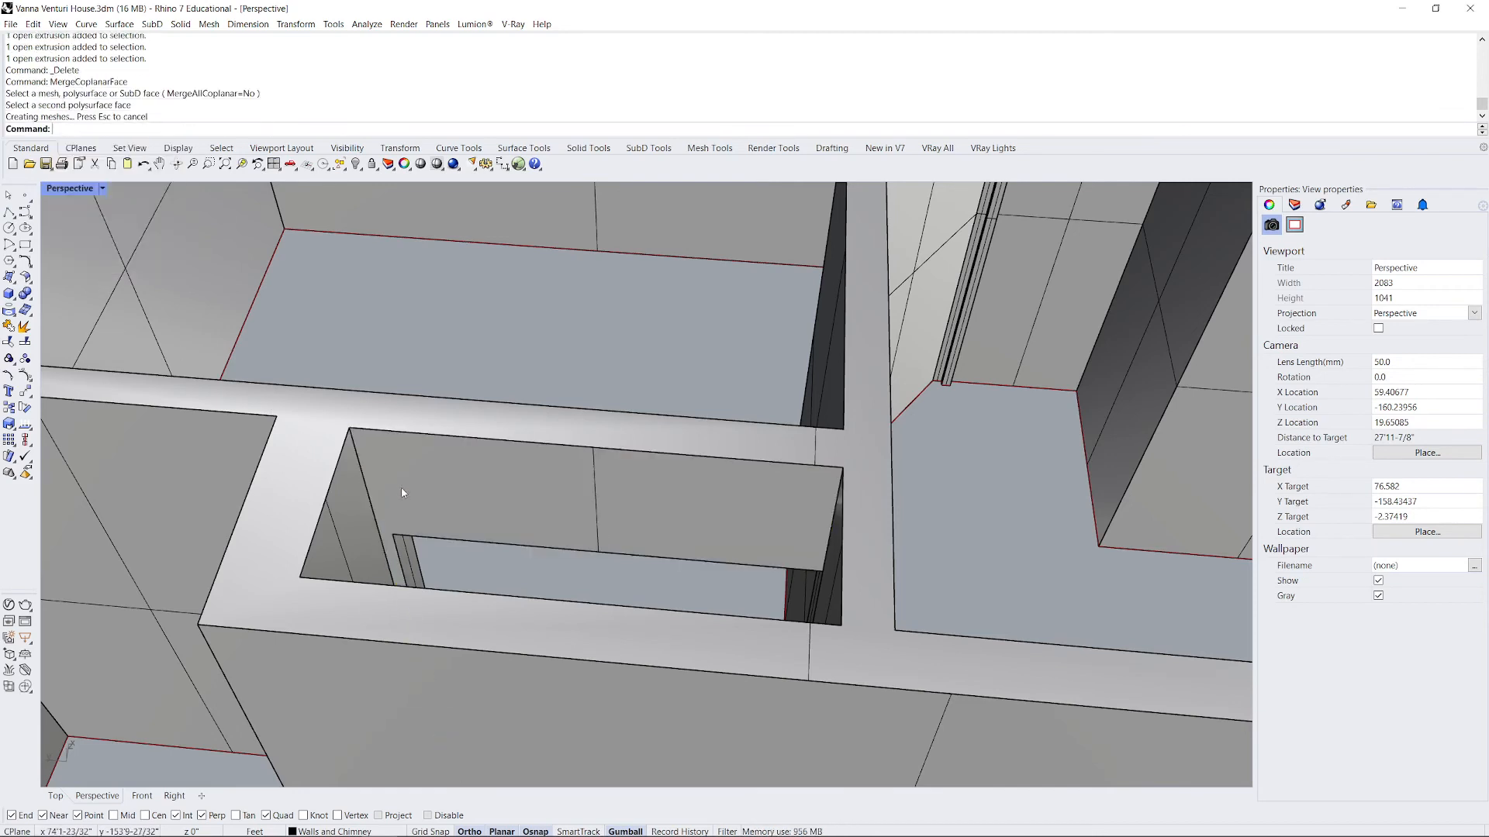
# Examine the outer end walls and the interior partitions beside the stepped wall from several sides.
pyautogui.scroll(-5, 492, 594)
pyautogui.moveTo(555, 595); pyautogui.dragTo(426, 486, button='right')
pyautogui.scroll(6, 850, 611)
pyautogui.moveTo(850, 611); pyautogui.dragTo(737, 571, button='right')
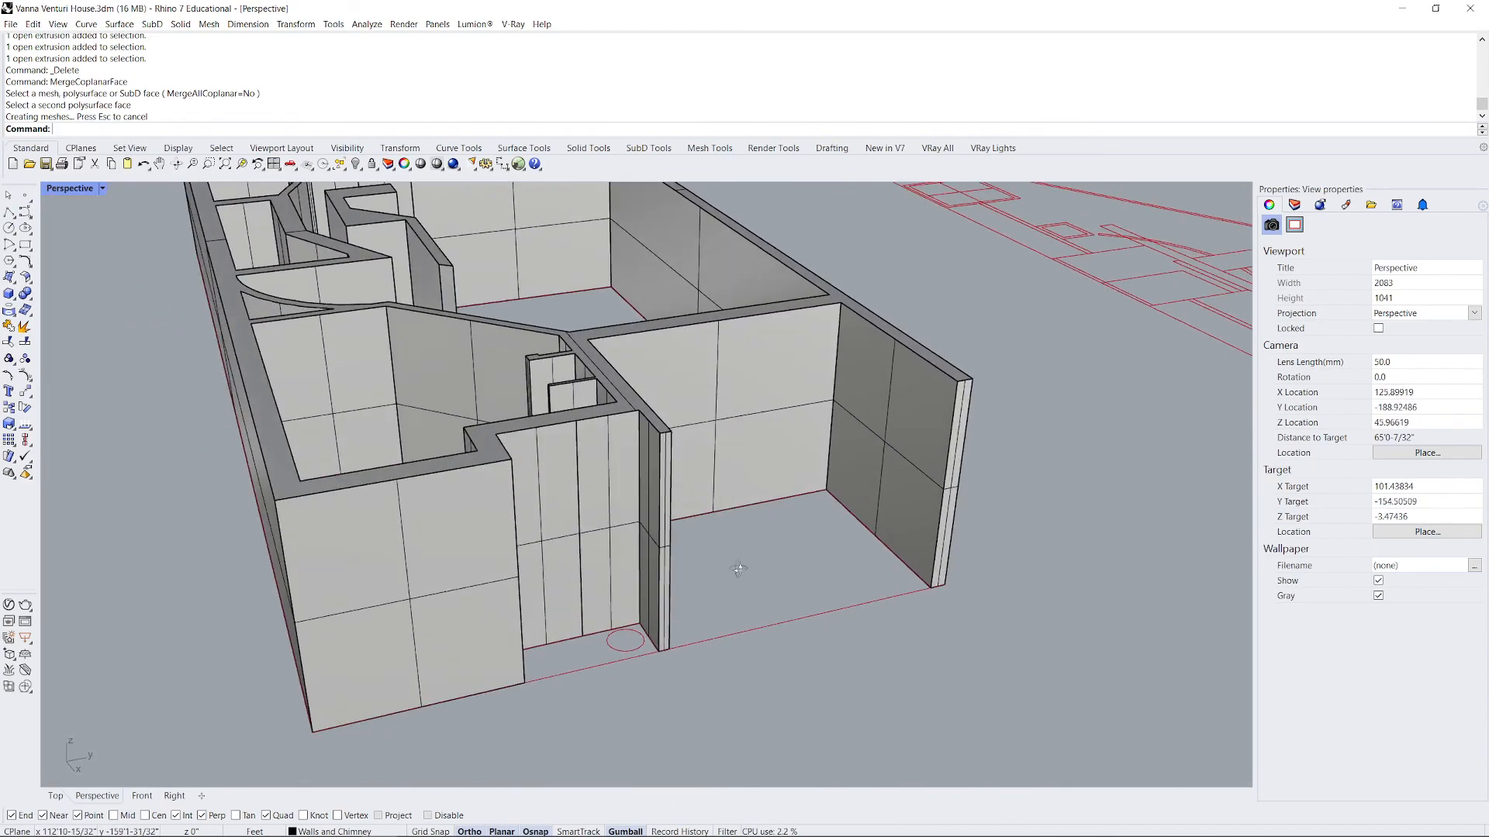
pyautogui.scroll(-5, 598, 550)
pyautogui.moveTo(598, 551); pyautogui.dragTo(785, 369, button='right')
pyautogui.scroll(8, 862, 352)
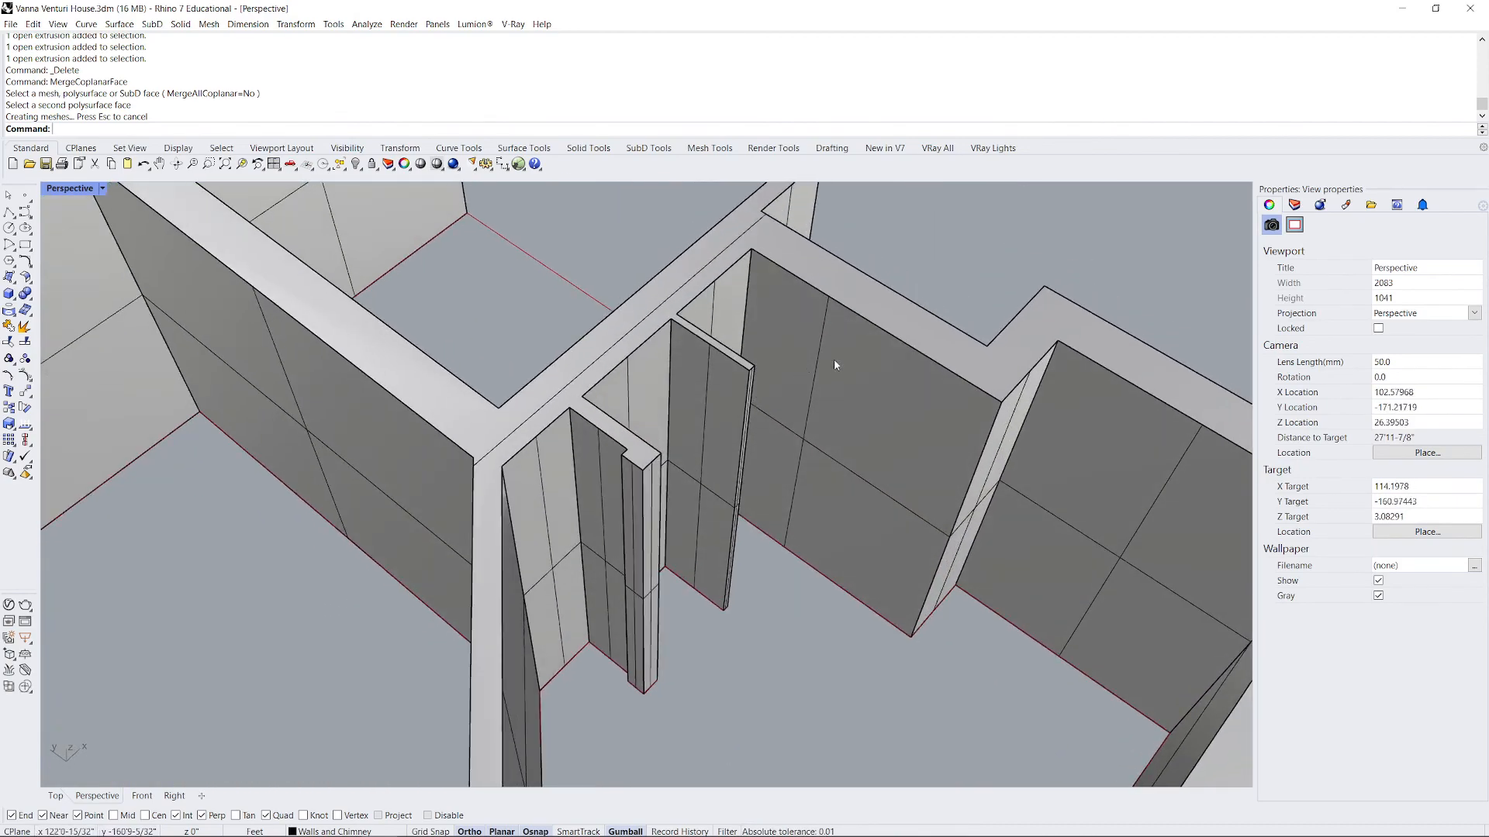
pyautogui.scroll(8, 833, 353)
pyautogui.scroll(-8, 671, 431)
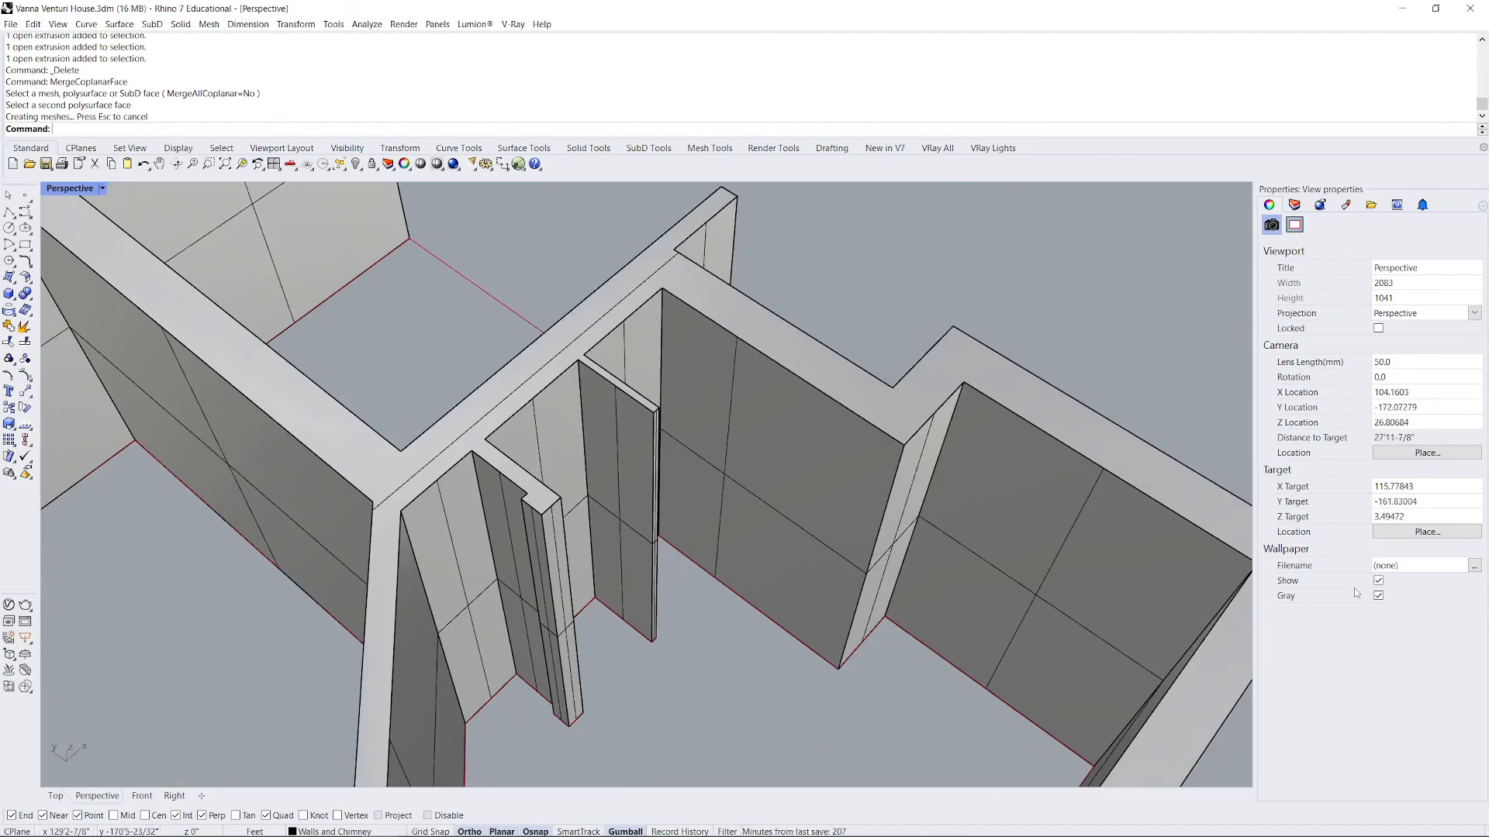
# Turn off the surface isocurve display for the main walls polysurface.
pyautogui.click(870, 406)
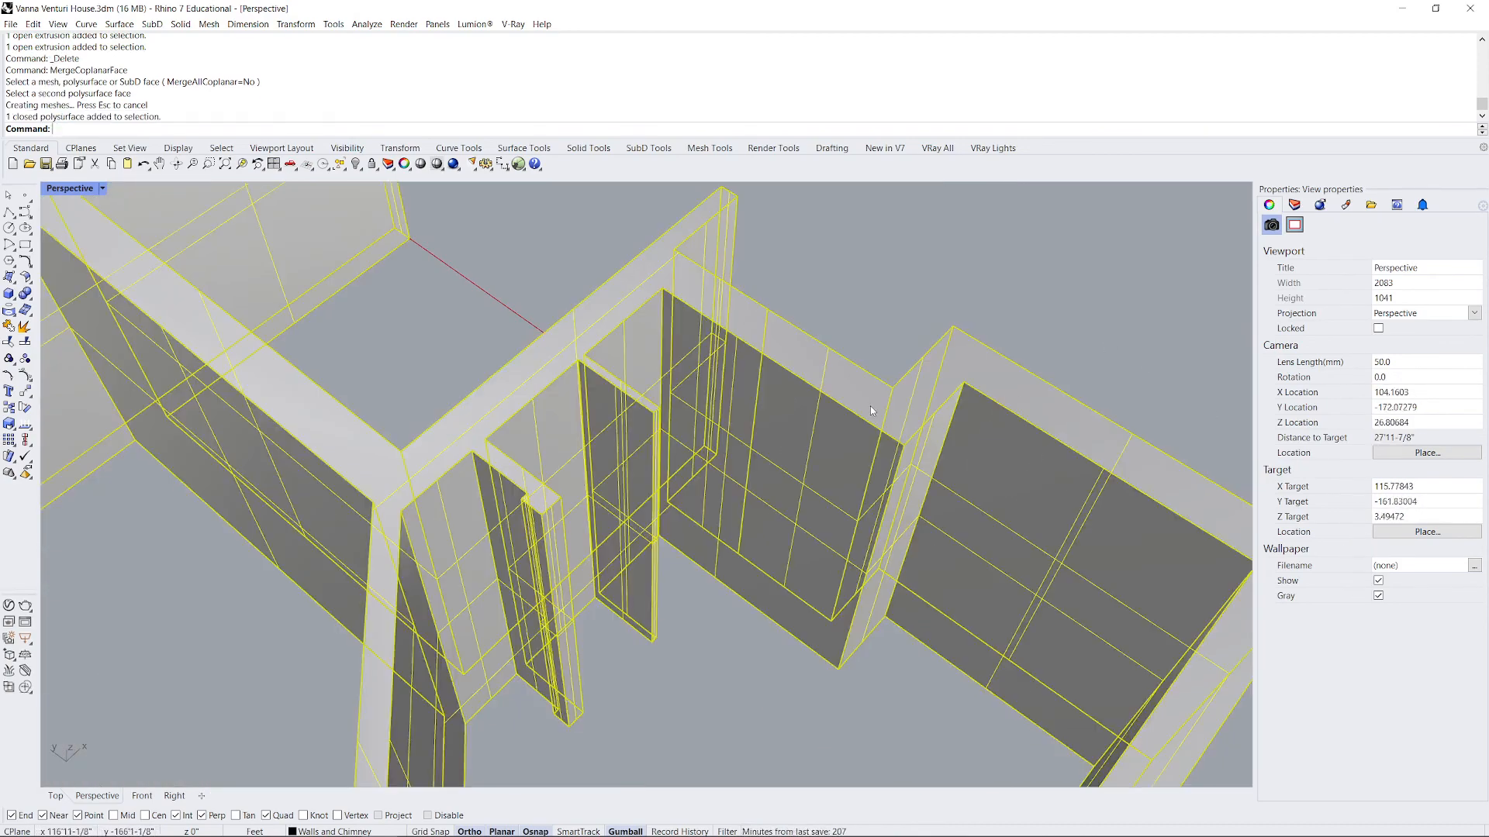
pyautogui.click(968, 307)
pyautogui.click(927, 538)
pyautogui.scroll(-3, 769, 481)
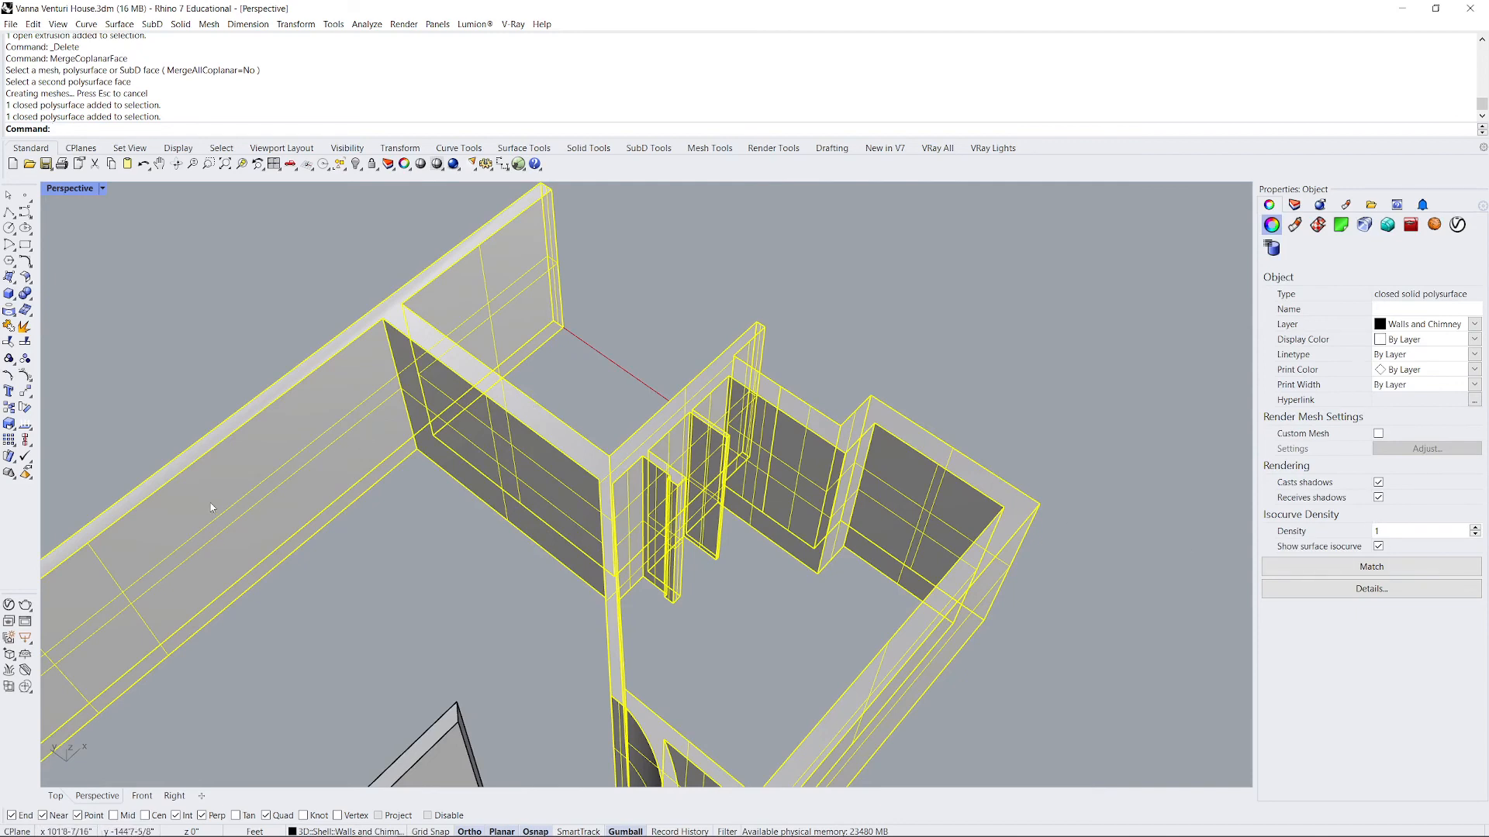
pyautogui.click(1379, 546)
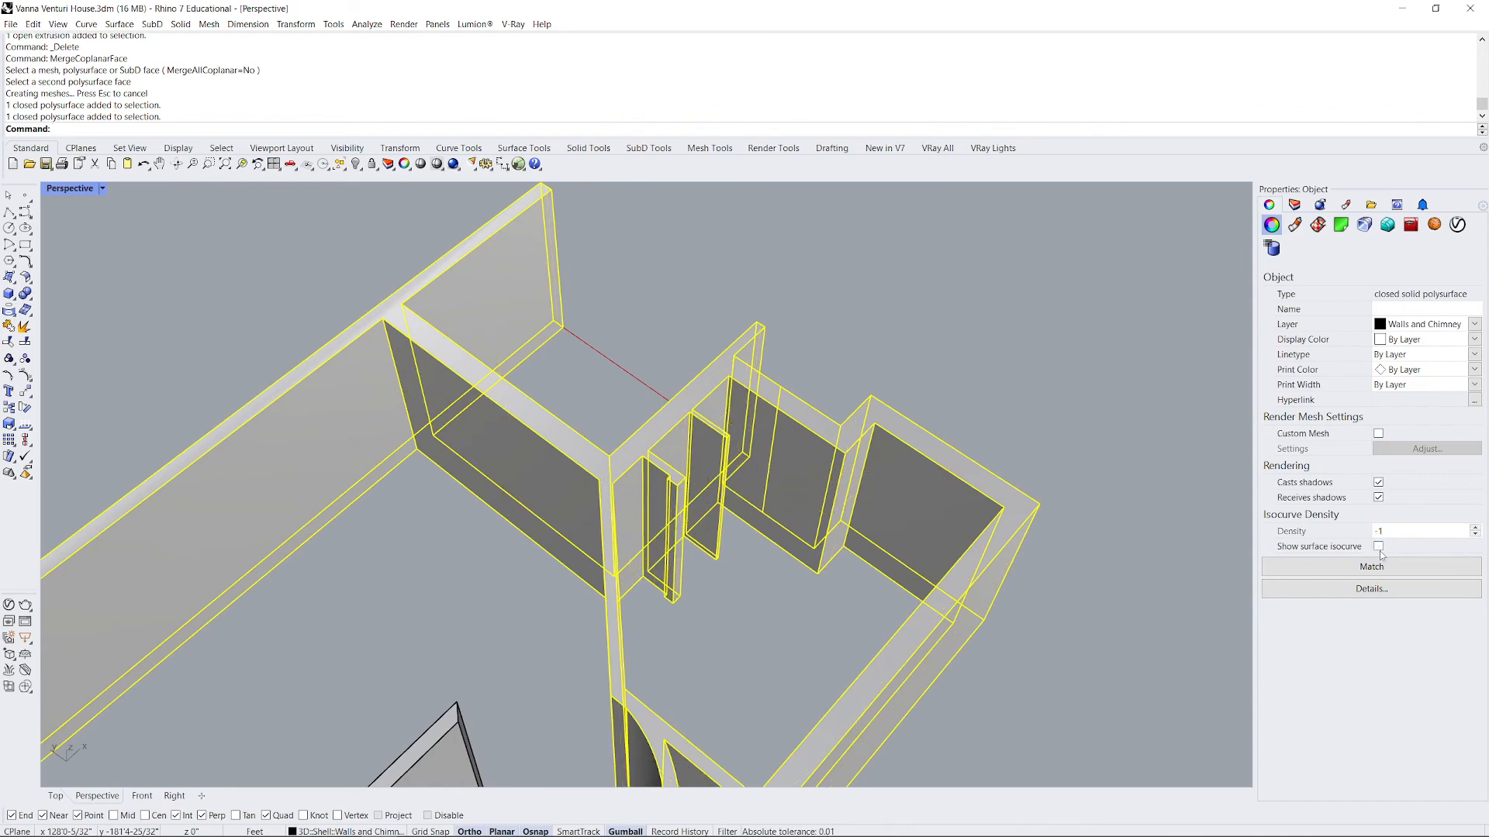
pyautogui.click(937, 373)
# Examine the walls without isocurves around the partitions, the closet and the chimney from several angles.
pyautogui.moveTo(761, 458); pyautogui.dragTo(588, 429, button='right')
pyautogui.moveTo(608, 552); pyautogui.dragTo(787, 613, button='right')
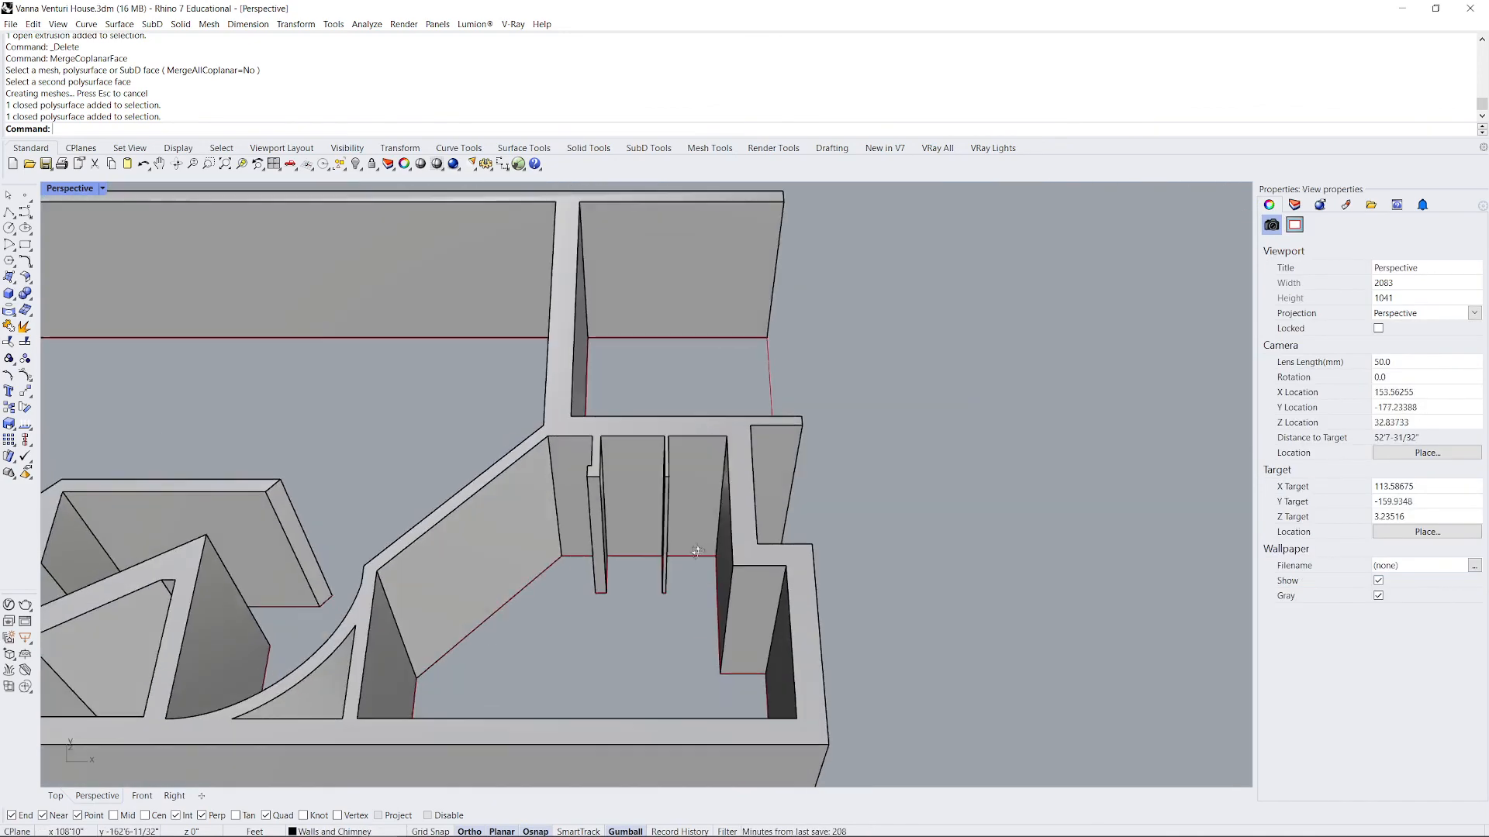
pyautogui.scroll(-6, 915, 439)
pyautogui.scroll(6, 325, 518)
pyautogui.moveTo(372, 484); pyautogui.dragTo(447, 402, button='right')
pyautogui.scroll(10, 447, 403)
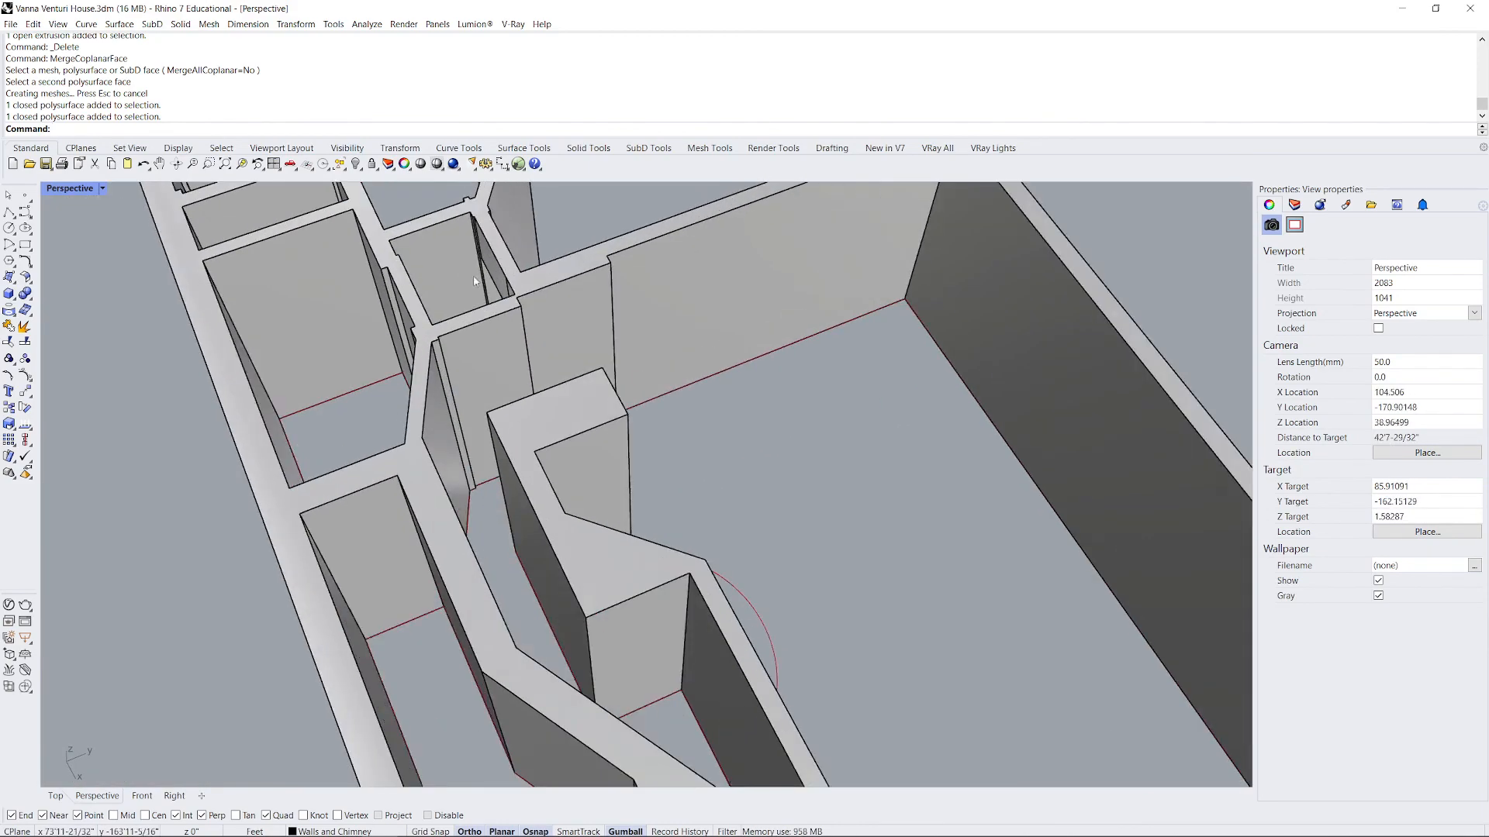
pyautogui.scroll(-14, 528, 532)
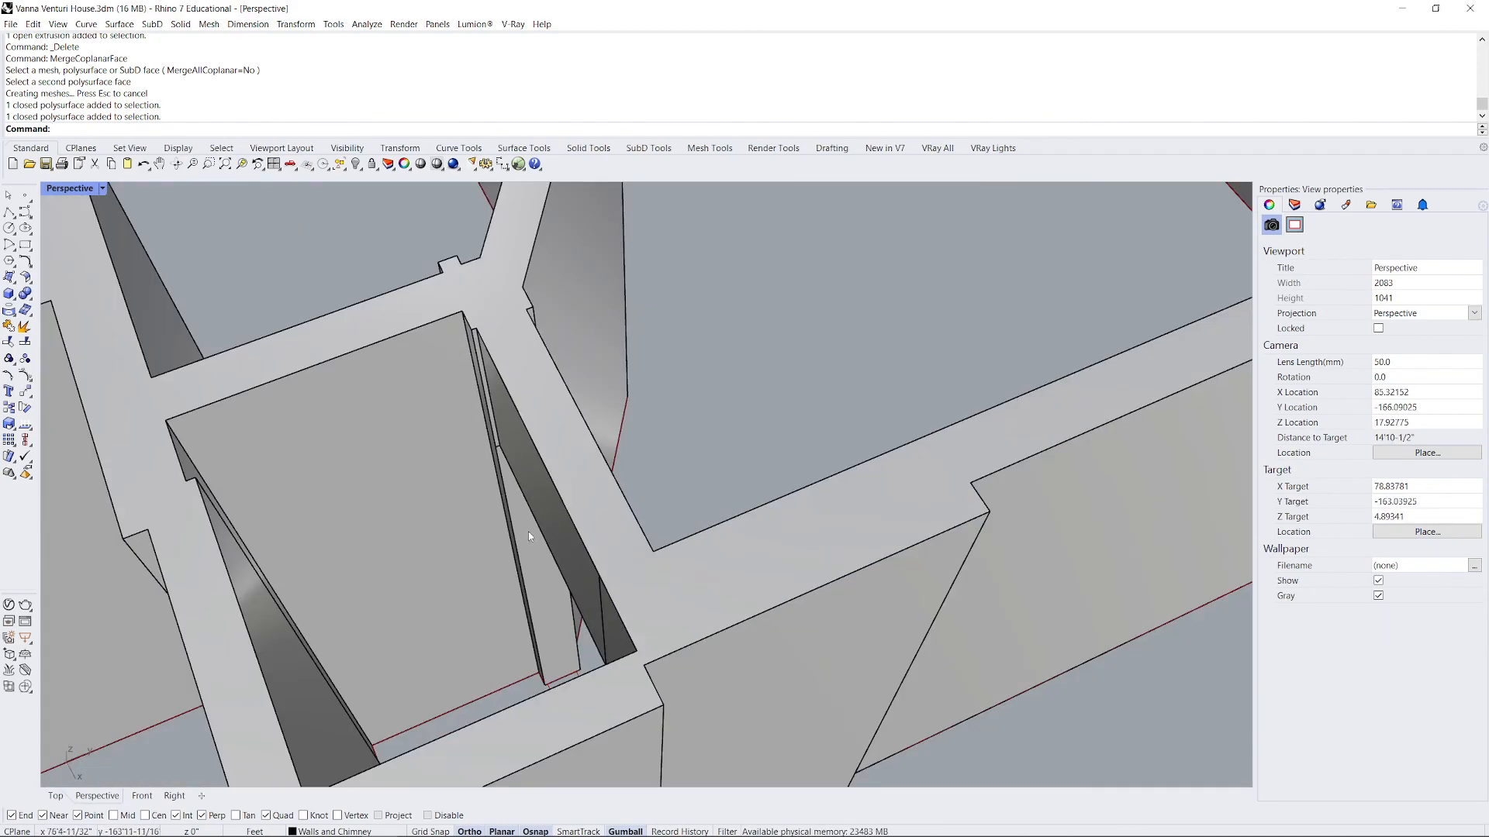
pyautogui.moveTo(528, 532); pyautogui.dragTo(954, 375, button='right')
pyautogui.click(791, 400)
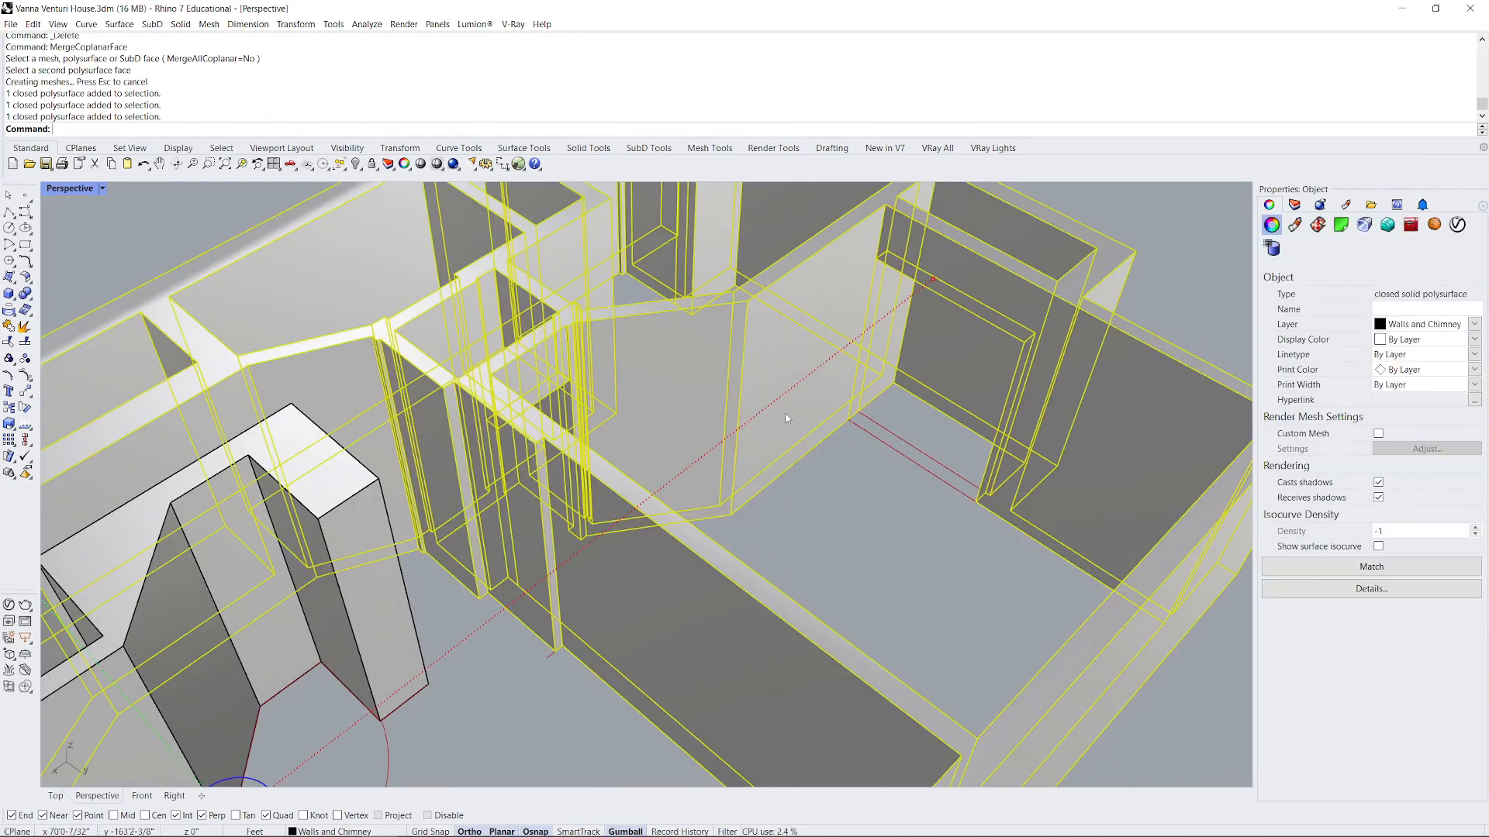
# Merge all coplanar faces of the selected main walls polysurface using MergeAllCoplanarFaces, and clear the selection.
pyautogui.write('MEr')
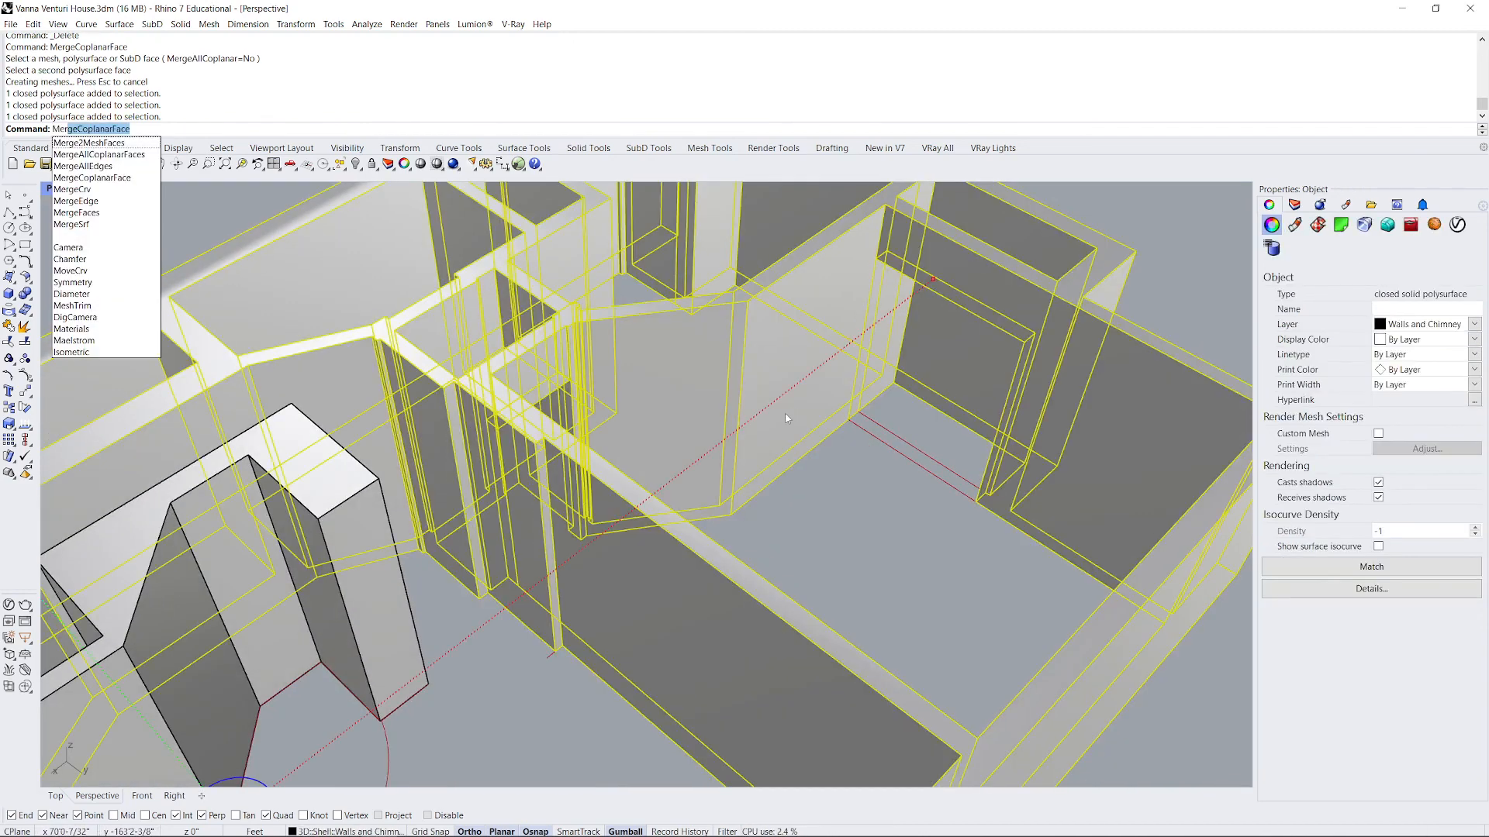
pyautogui.press('Down')
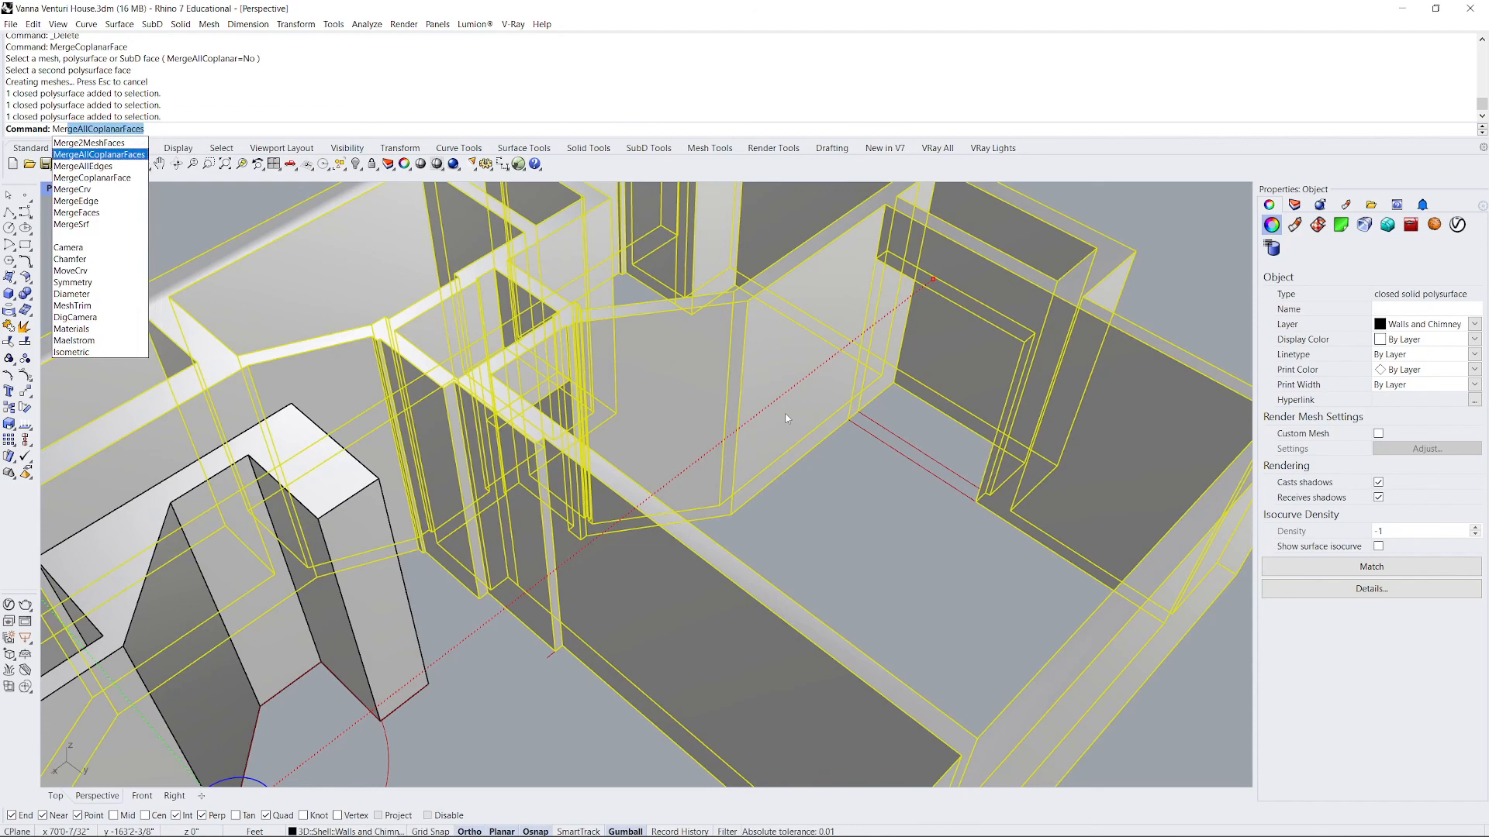
pyautogui.press('Return')
pyautogui.click(884, 549)
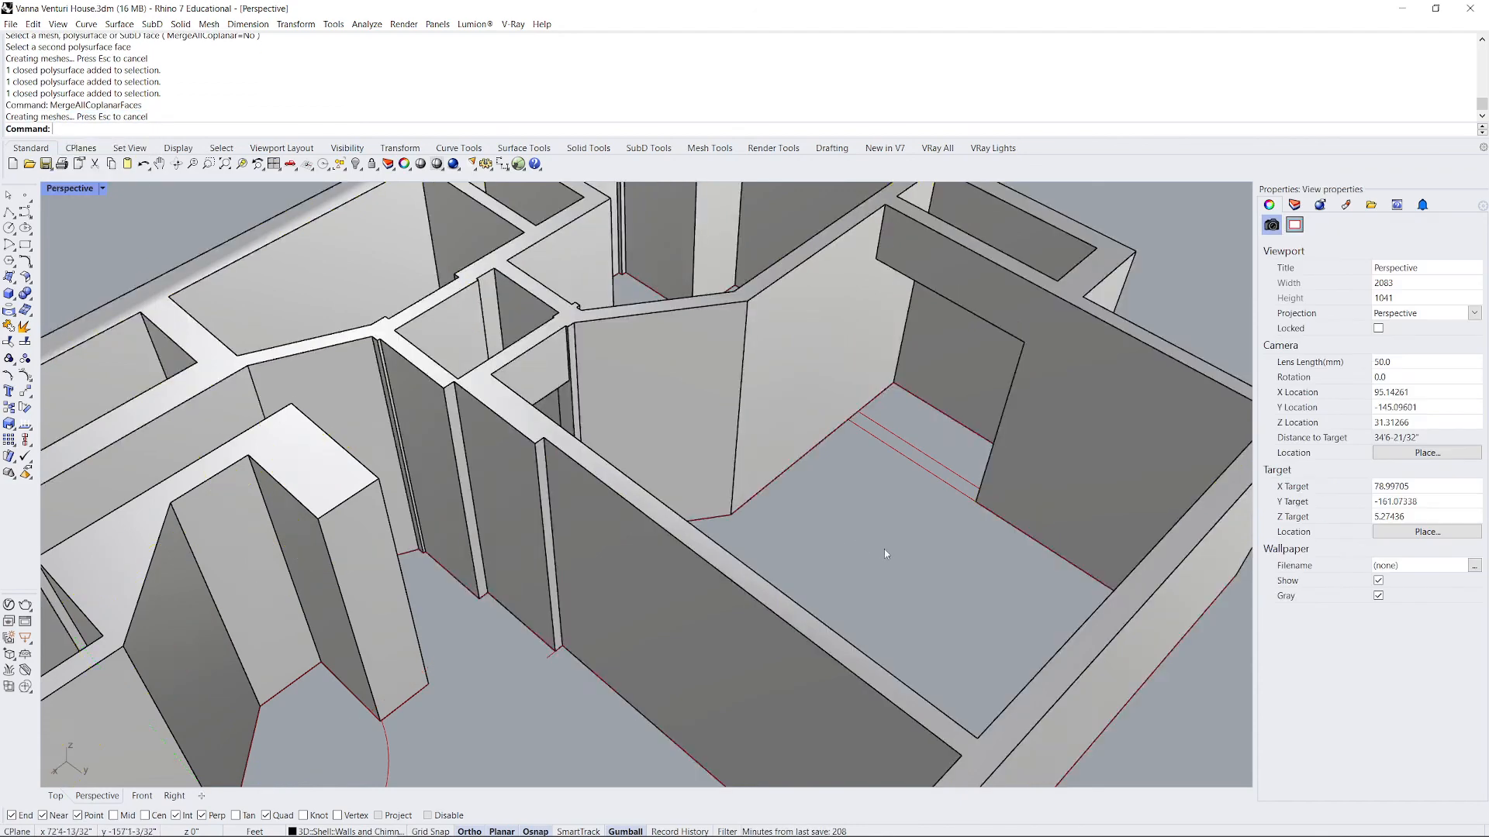
# Examine the merged wall faces at the closet partitions, the stepped end wall and the whole house from several angles.
pyautogui.moveTo(884, 549); pyautogui.dragTo(757, 516, button='right')
pyautogui.moveTo(986, 495); pyautogui.dragTo(1210, 496, button='right')
pyautogui.scroll(8, 659, 364)
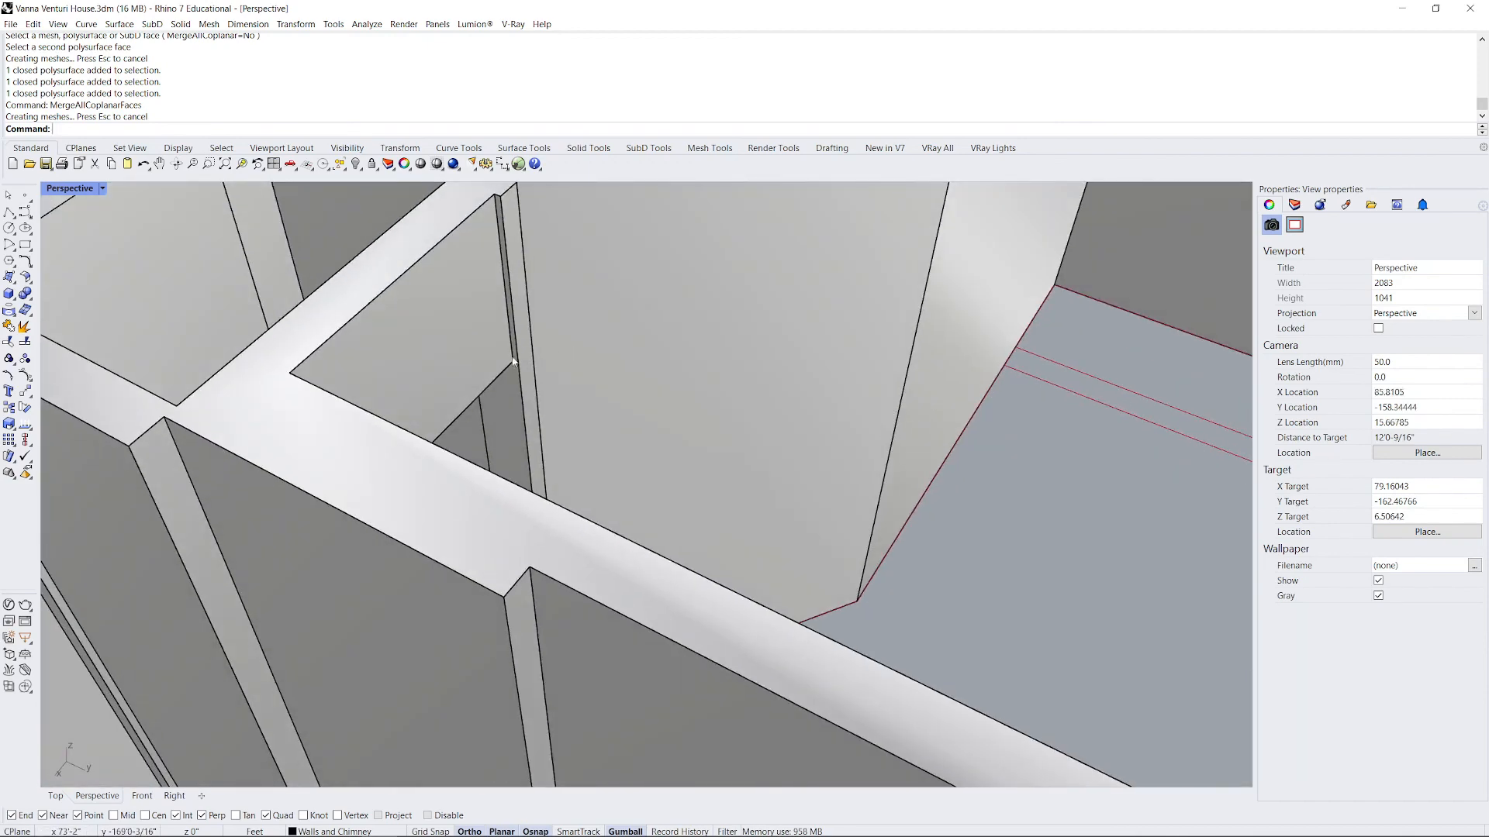
pyautogui.scroll(-10, 512, 360)
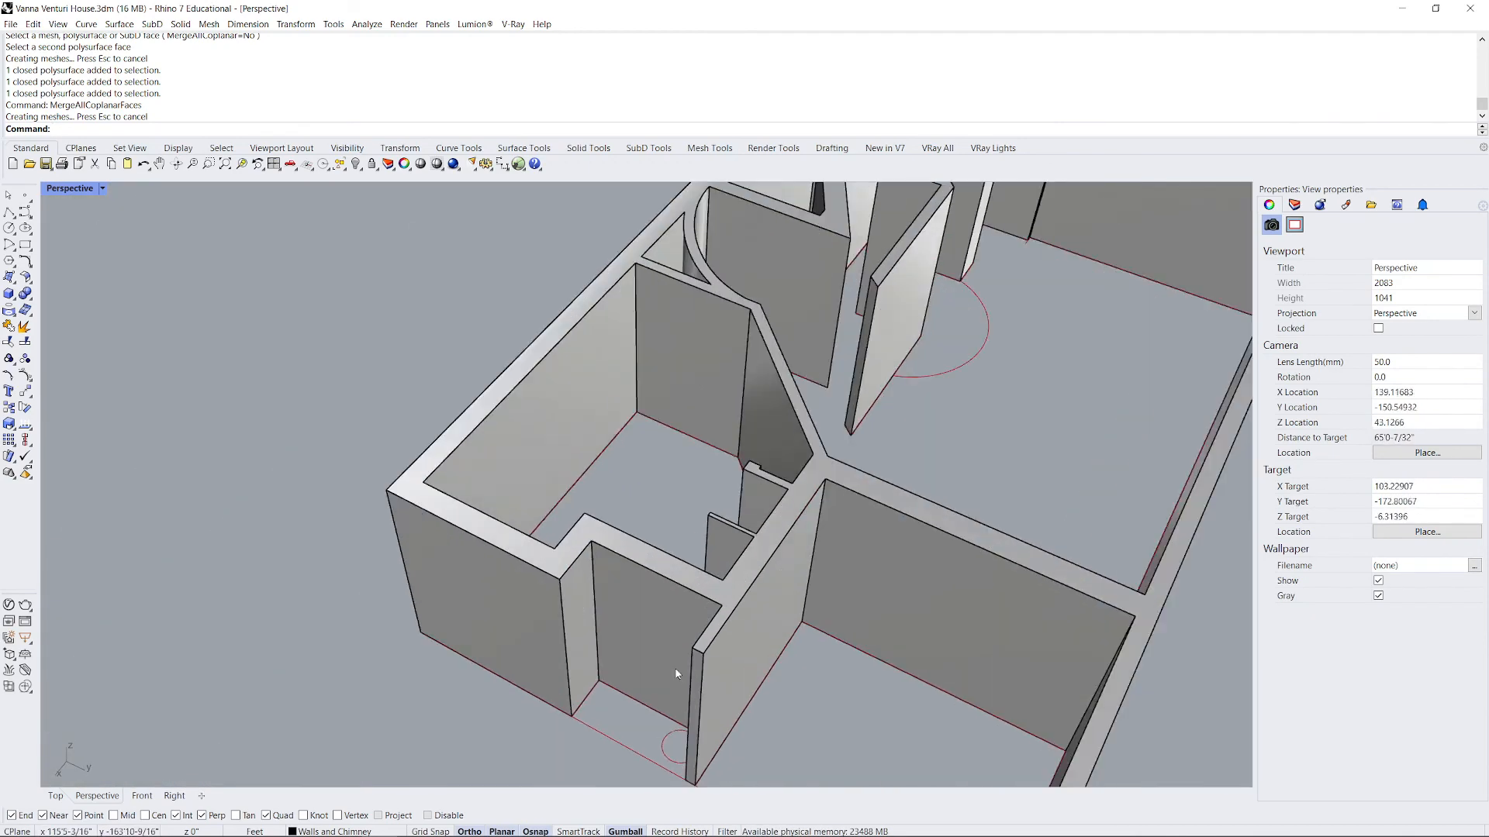
pyautogui.moveTo(675, 674); pyautogui.dragTo(757, 665, button='right')
pyautogui.scroll(-10, 614, 542)
pyautogui.moveTo(610, 556); pyautogui.dragTo(783, 624, button='right')
pyautogui.scroll(8, 664, 434)
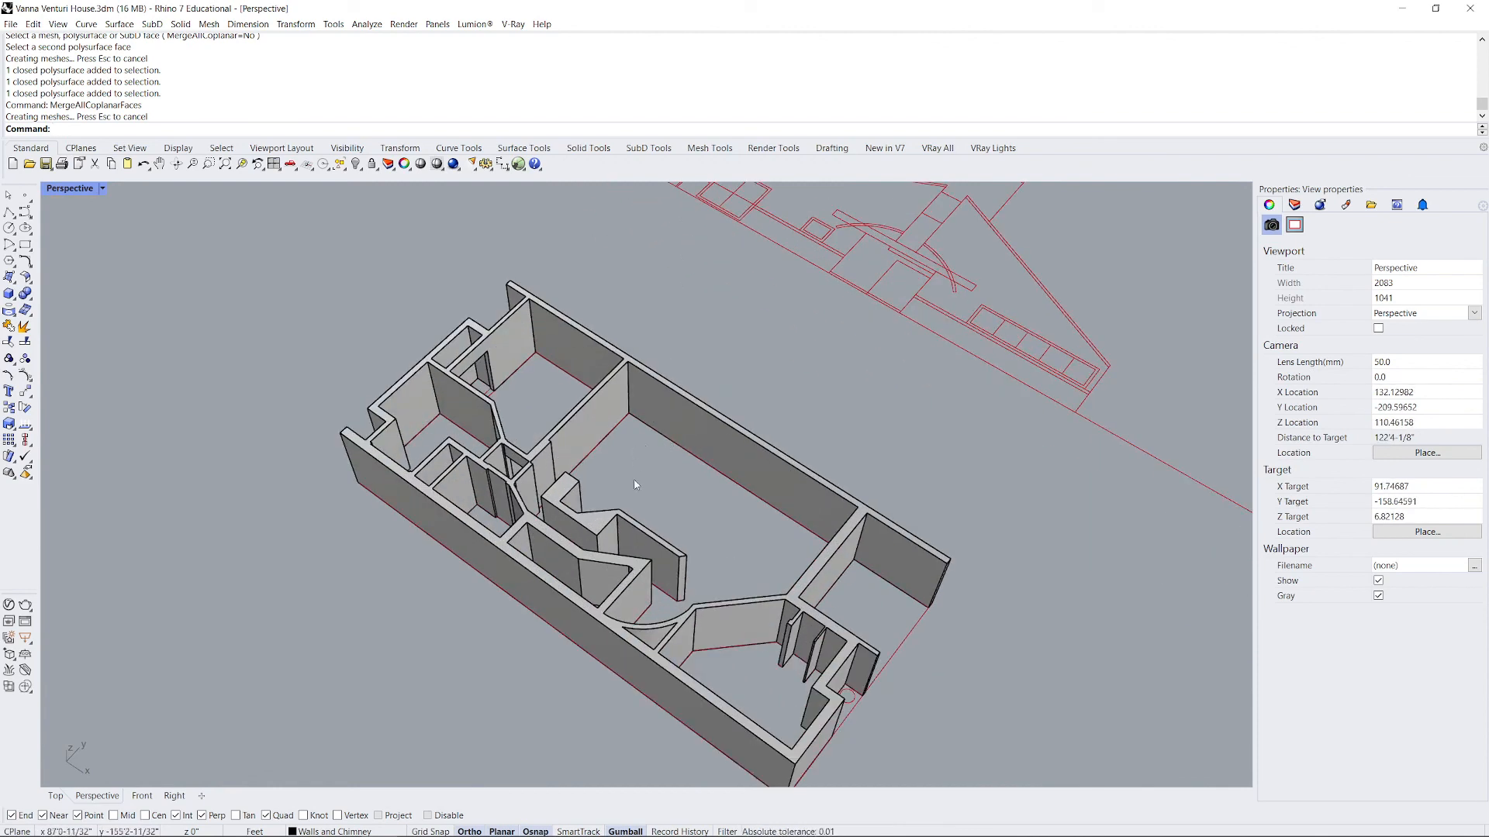
pyautogui.moveTo(731, 494); pyautogui.dragTo(1002, 715, button='right')
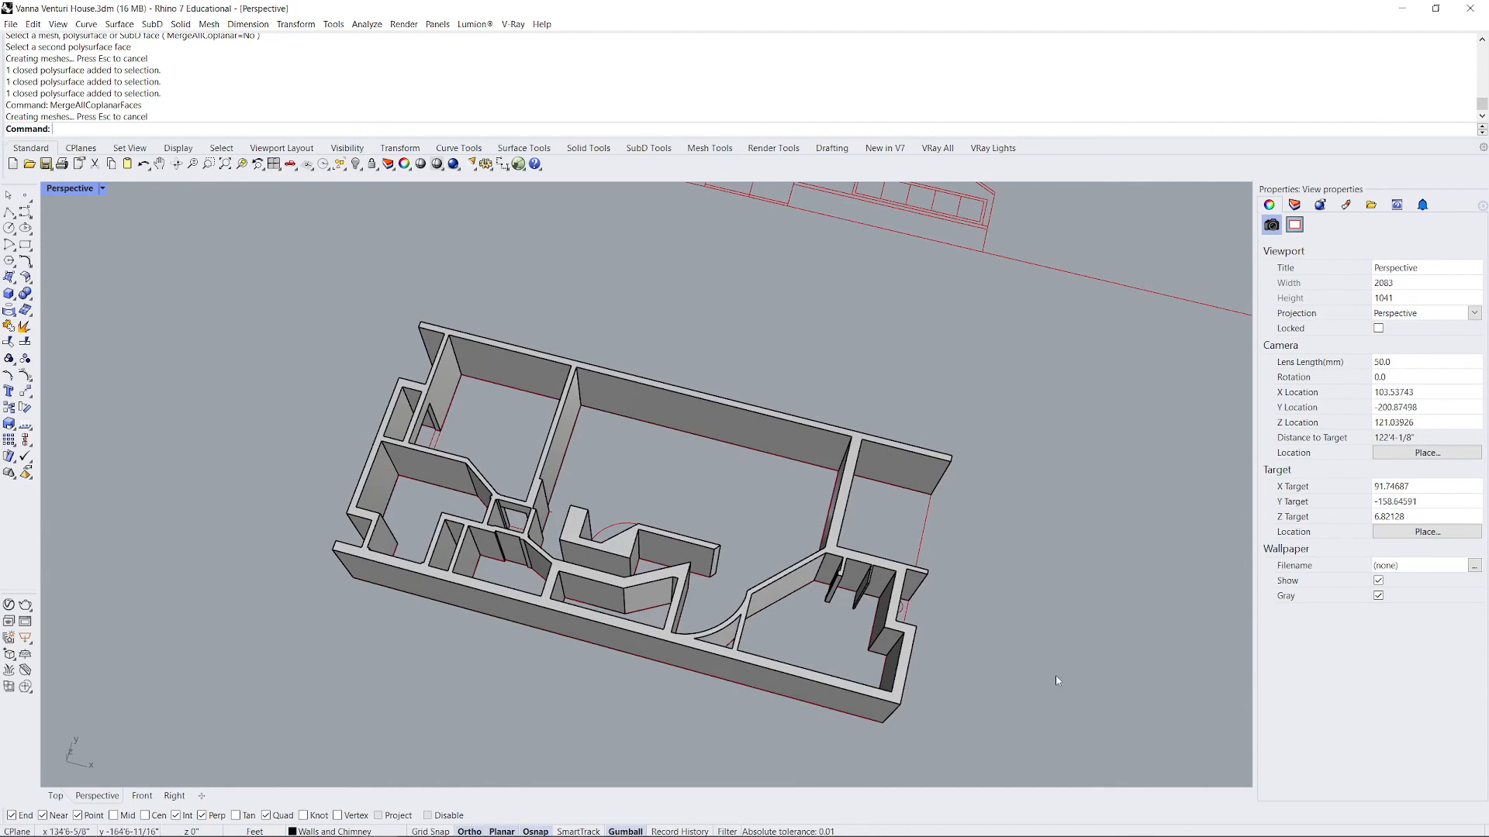